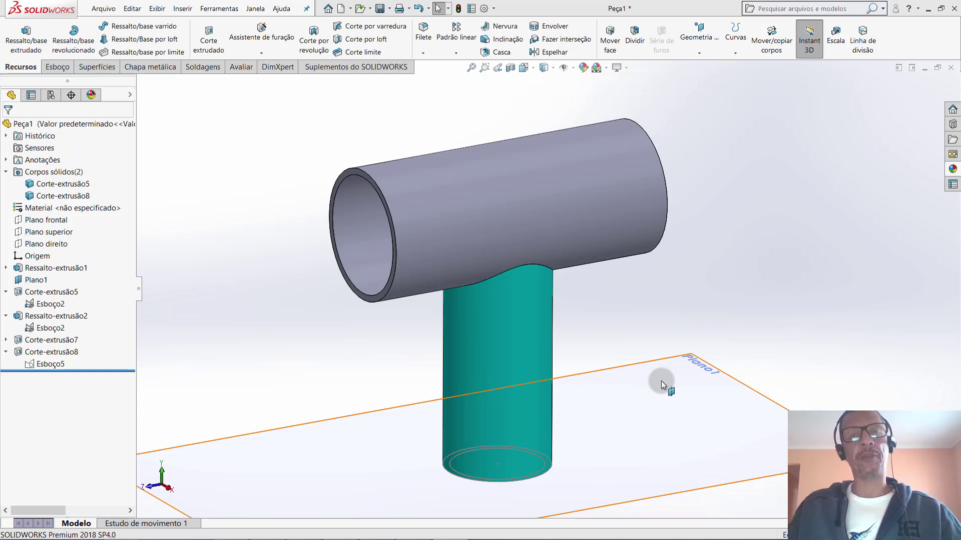
Inspect the tee's intersection edge from several angles, then select the green vertical branch body
mouse_move(669, 315)
middle_down()
mouse_move(660, 304)
mouse_move(677, 308)
mouse_move(655, 303)
middle_up()
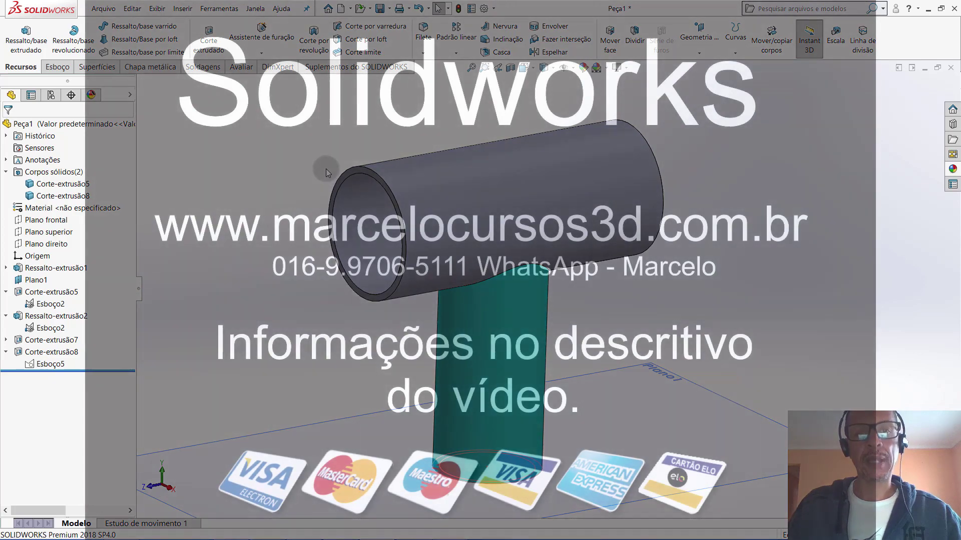
scroll(326, 170, down, 2)
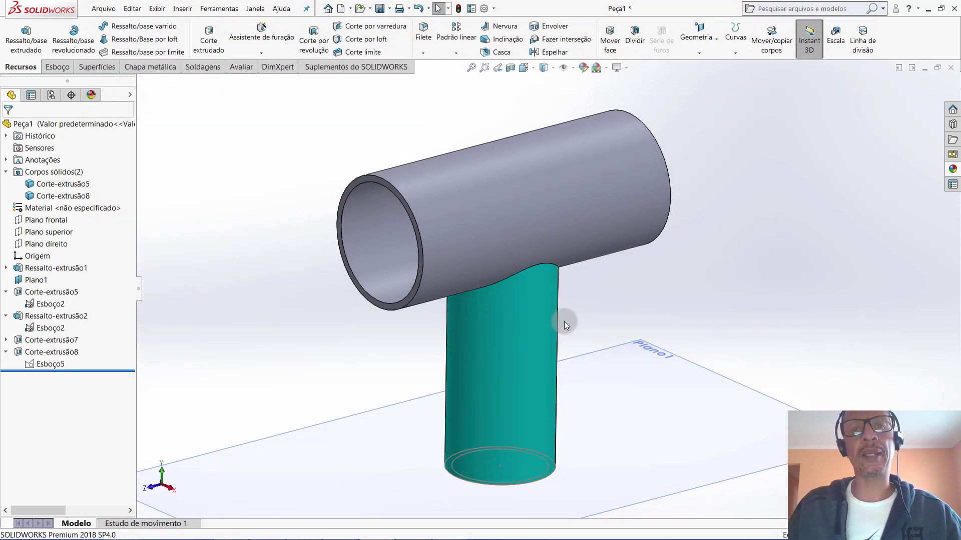
mouse_move(564, 322)
middle_down()
mouse_move(566, 304)
mouse_move(591, 329)
middle_up()
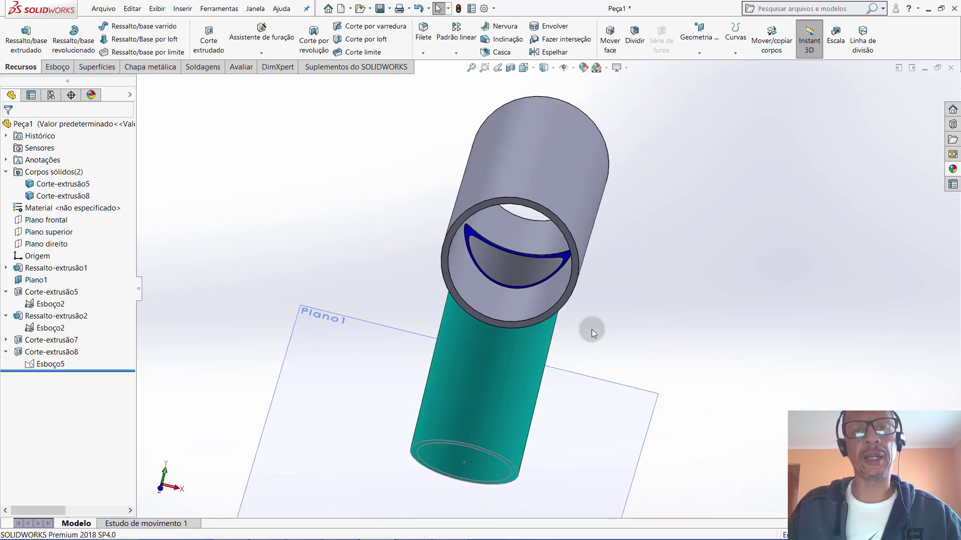
mouse_move(551, 293)
middle_down()
mouse_move(498, 244)
mouse_move(493, 133)
middle_up()
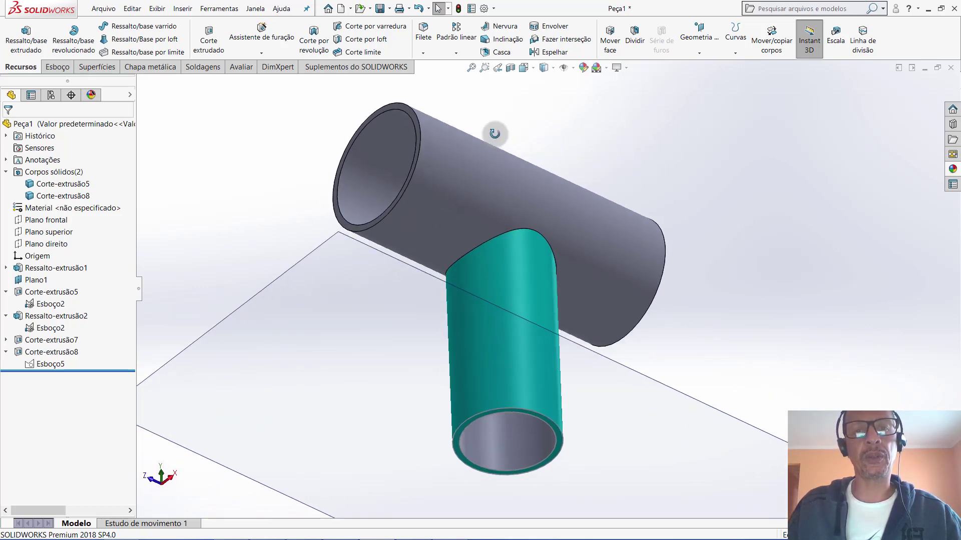
click(476, 246)
scroll(530, 263, down, 2)
scroll(509, 218, down, 2)
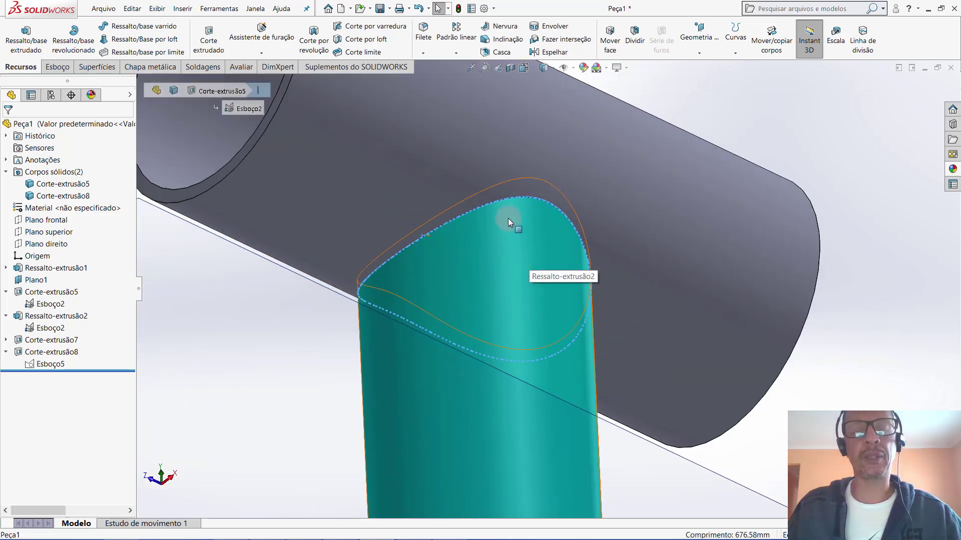
middle_drag(509, 218, 500, 358)
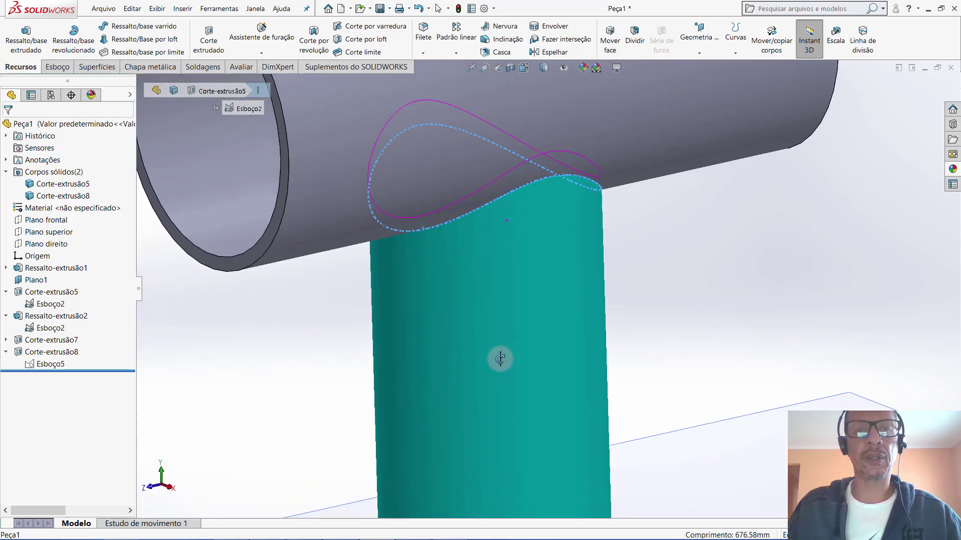
scroll(500, 358, up, 3)
mouse_move(497, 323)
middle_down()
mouse_move(489, 257)
mouse_move(487, 363)
middle_up()
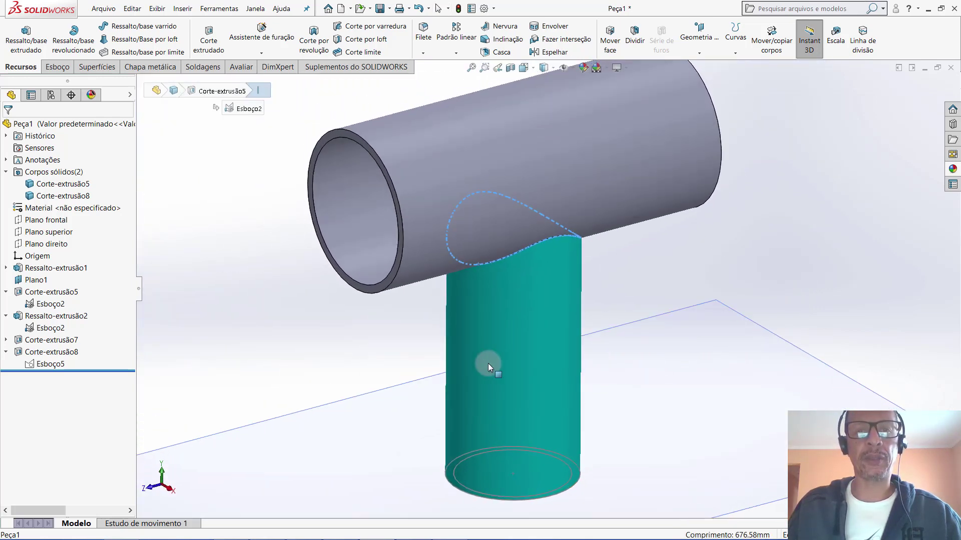
click(482, 384)
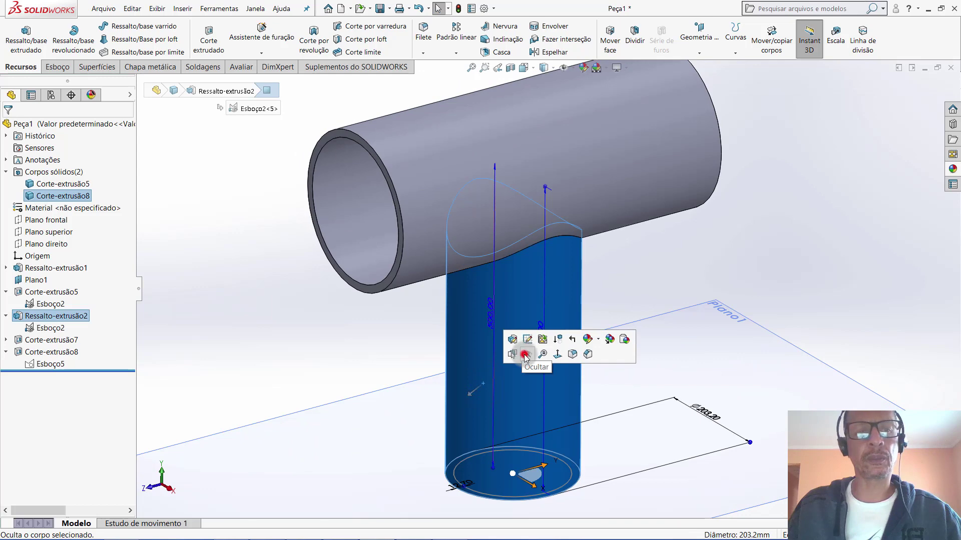
click(524, 355)
mouse_move(526, 350)
middle_down()
mouse_move(534, 286)
mouse_move(522, 175)
mouse_move(509, 169)
middle_up()
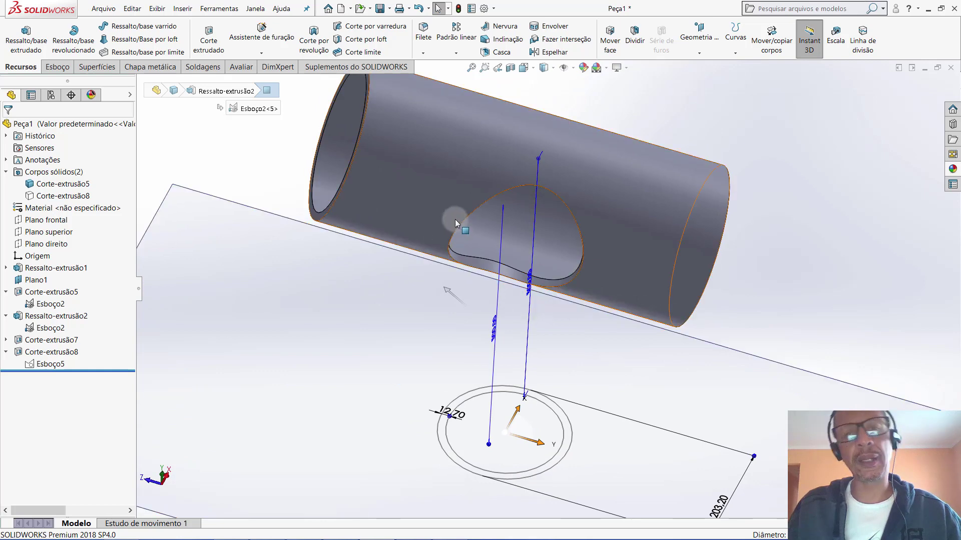
middle_drag(454, 219, 445, 288)
scroll(495, 215, down, 3)
middle_drag(494, 229, 653, 206)
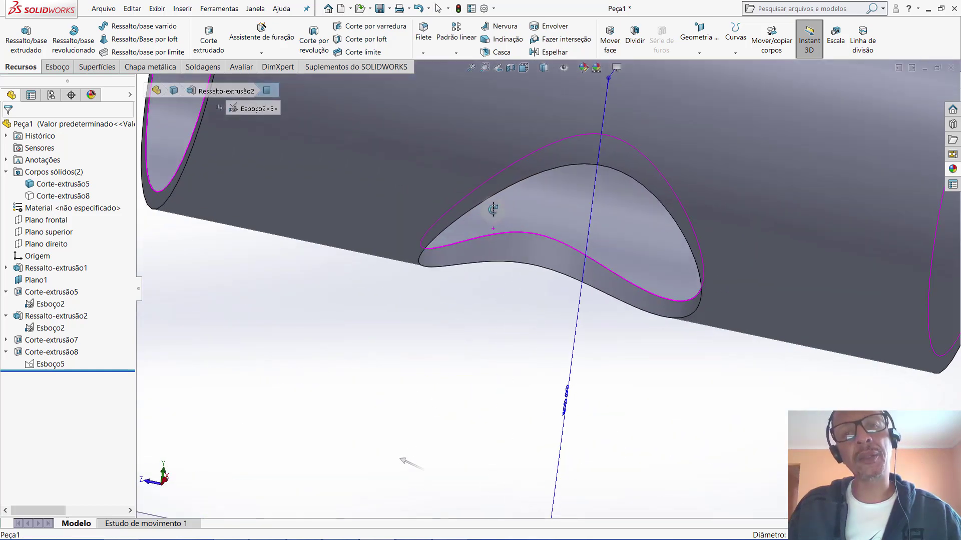
scroll(548, 347, up, 3)
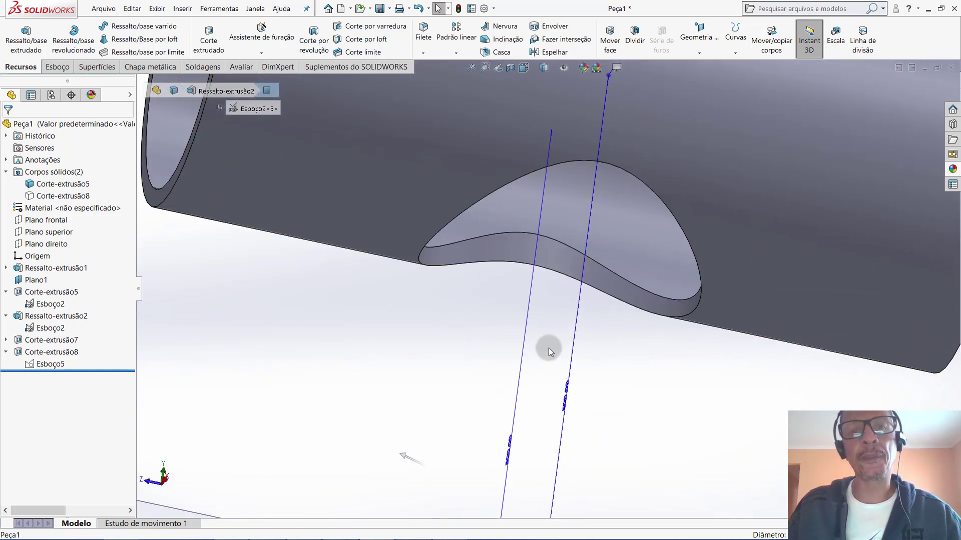
scroll(491, 314, up, 3)
scroll(523, 264, up, 2)
mouse_move(523, 264)
middle_down()
mouse_move(524, 356)
mouse_move(493, 294)
mouse_move(510, 317)
mouse_move(498, 326)
middle_up()
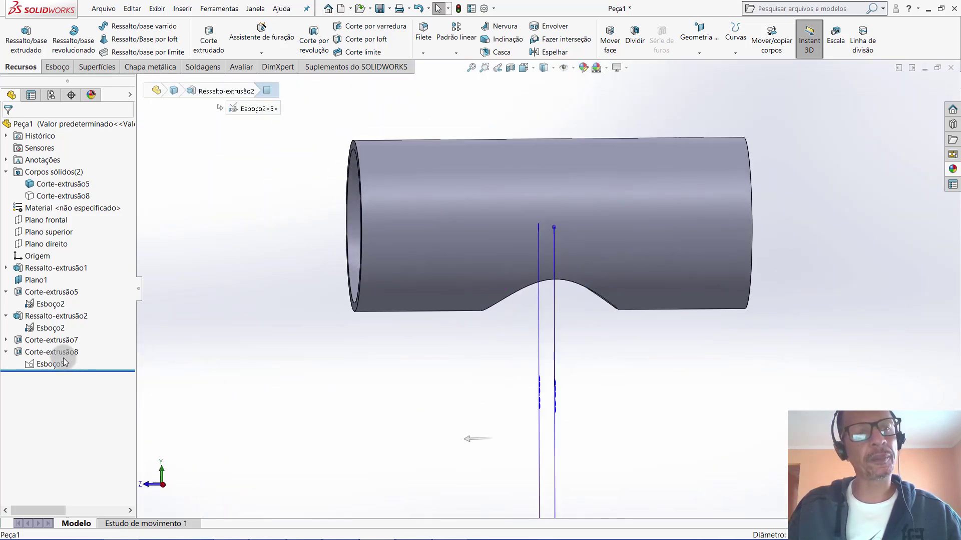
click(47, 193)
click(55, 179)
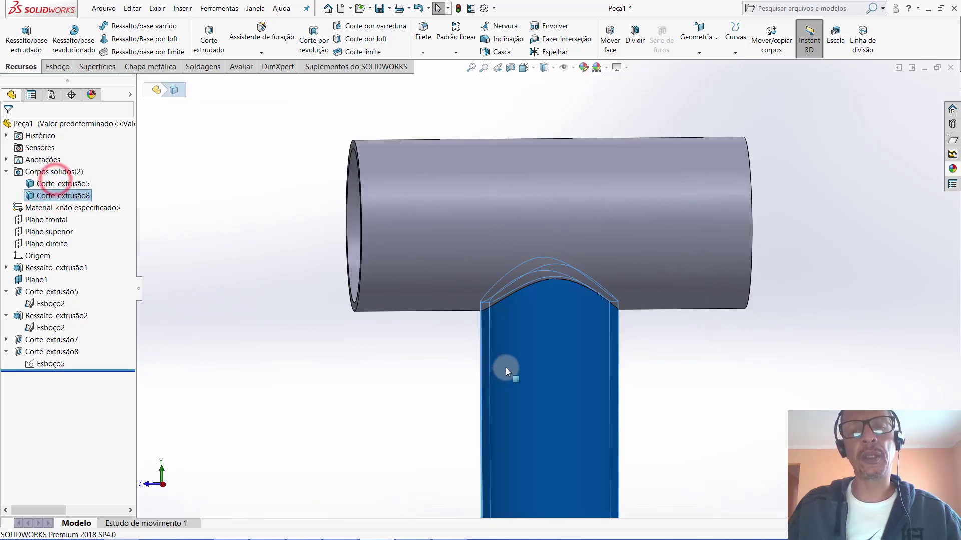
click(673, 372)
mouse_move(531, 316)
middle_down()
mouse_move(558, 278)
mouse_move(558, 321)
mouse_move(547, 304)
mouse_move(562, 343)
mouse_move(575, 314)
mouse_move(615, 319)
mouse_move(579, 318)
middle_up()
scroll(533, 295, down, 2)
mouse_move(532, 296)
middle_down()
mouse_move(553, 317)
mouse_move(557, 278)
mouse_move(505, 293)
mouse_move(514, 315)
mouse_move(497, 257)
mouse_move(497, 356)
mouse_move(524, 332)
mouse_move(545, 340)
mouse_move(568, 279)
middle_up()
scroll(568, 278, down, 1)
scroll(561, 271, down, 1)
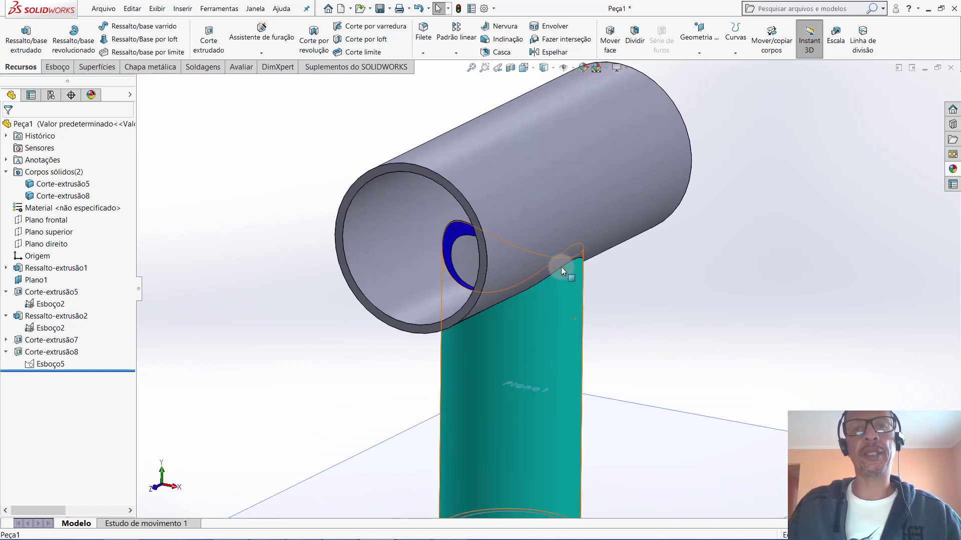
scroll(559, 270, down, 1)
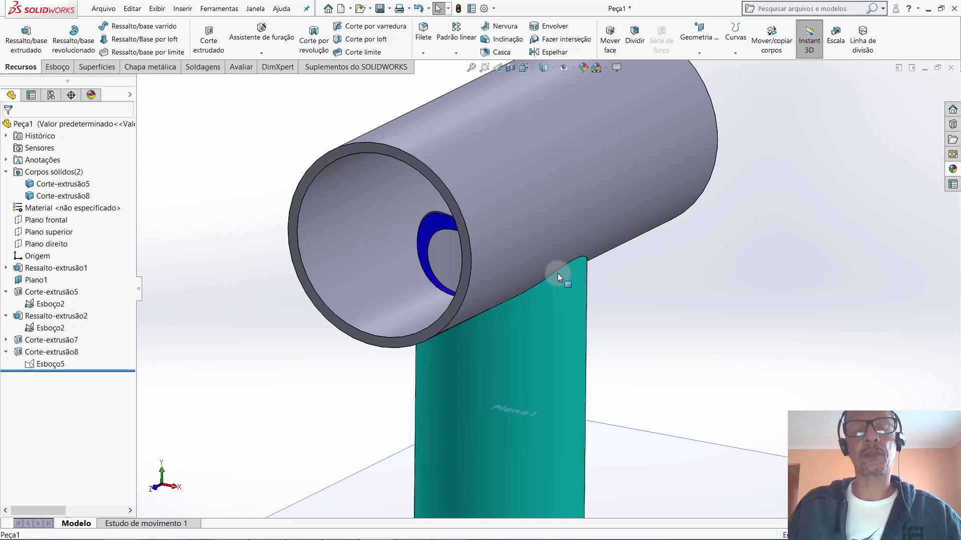
mouse_move(553, 277)
middle_down()
mouse_move(549, 205)
mouse_move(517, 235)
middle_up()
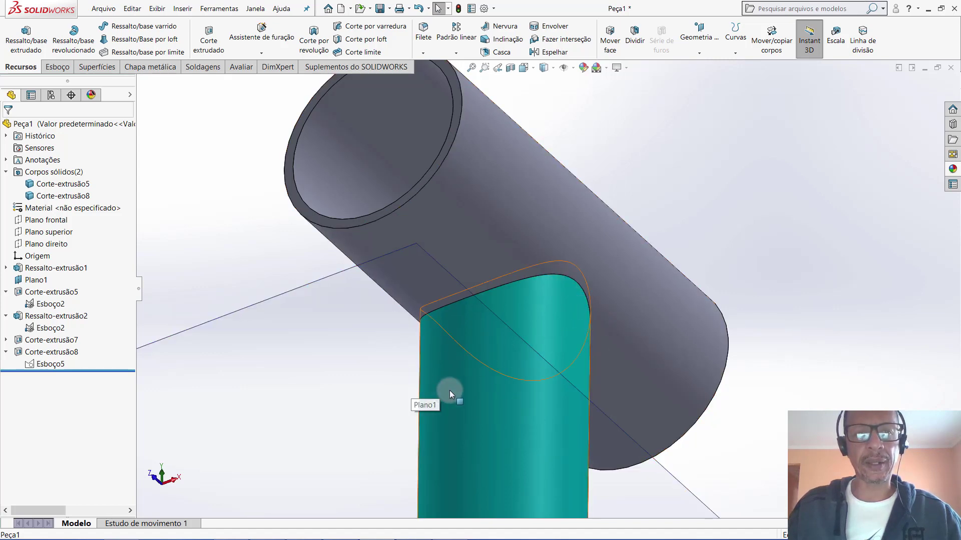
Hide the Corte-extrusão8 branch body, revealing the main tube's saddle opening
click(483, 474)
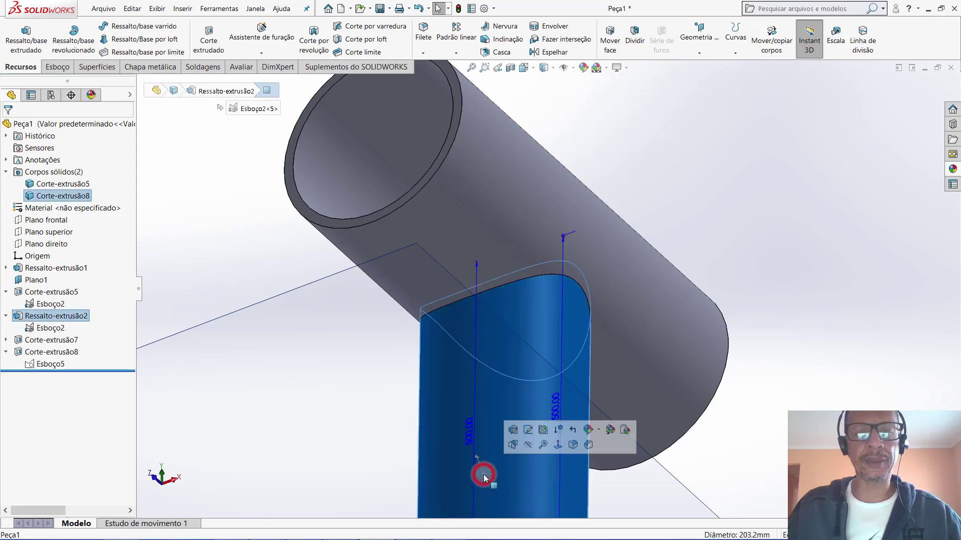
click(528, 445)
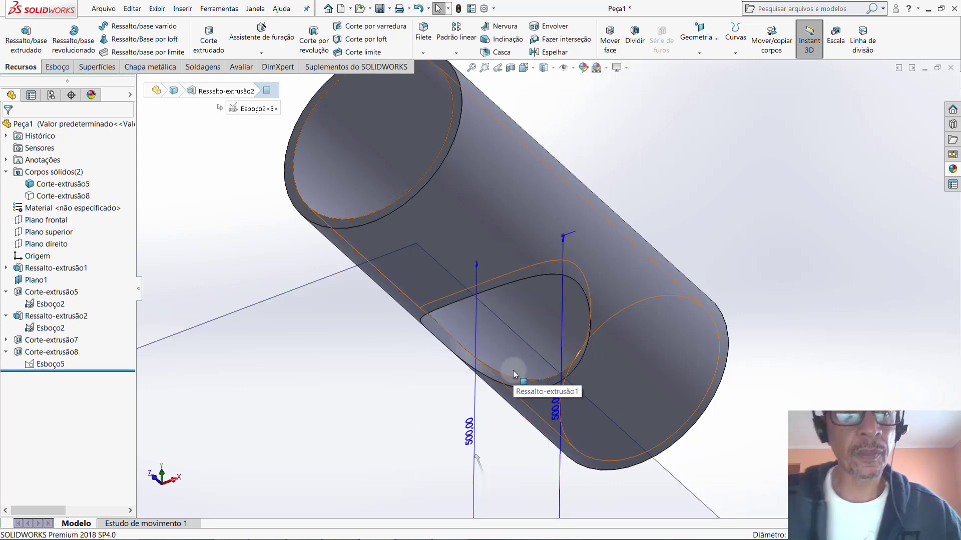
scroll(533, 285, up, 5)
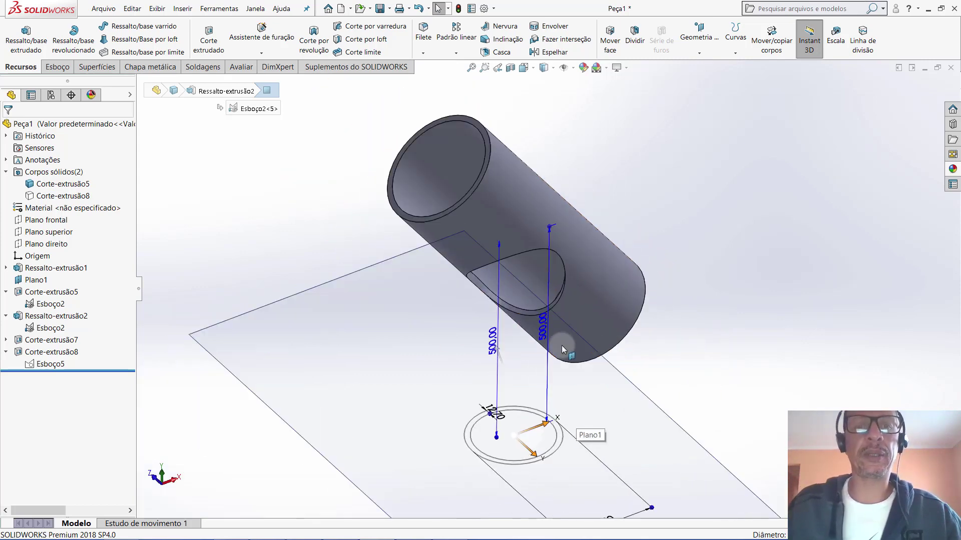
middle_drag(561, 346, 554, 334)
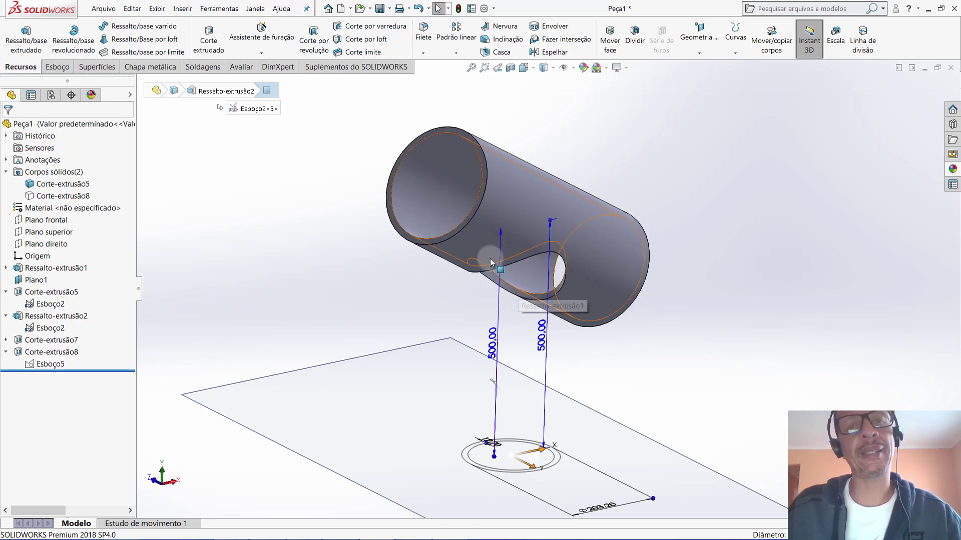
Show Corte-extrusão8 and hide the Corte-extrusão5 main tube to view the branch alone
click(56, 196)
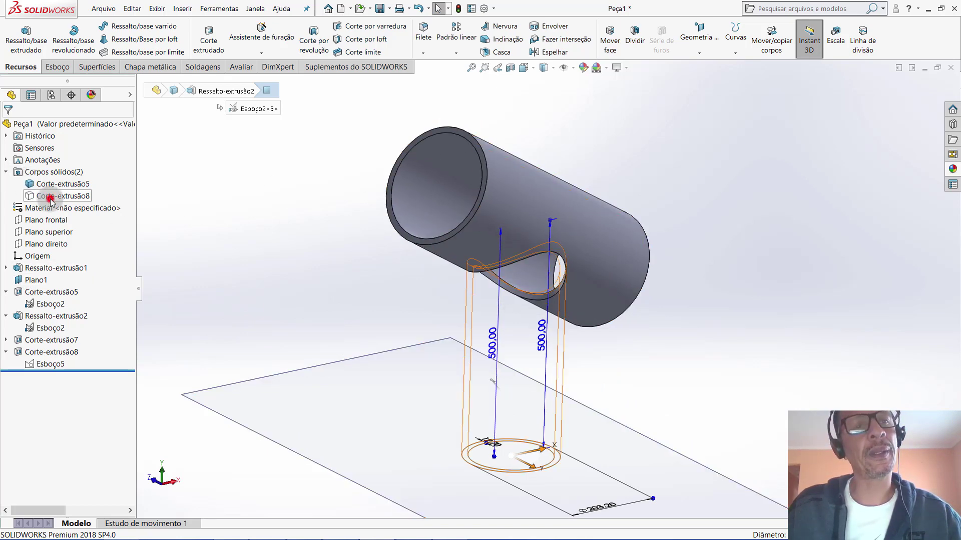
ctrl+click(59, 184)
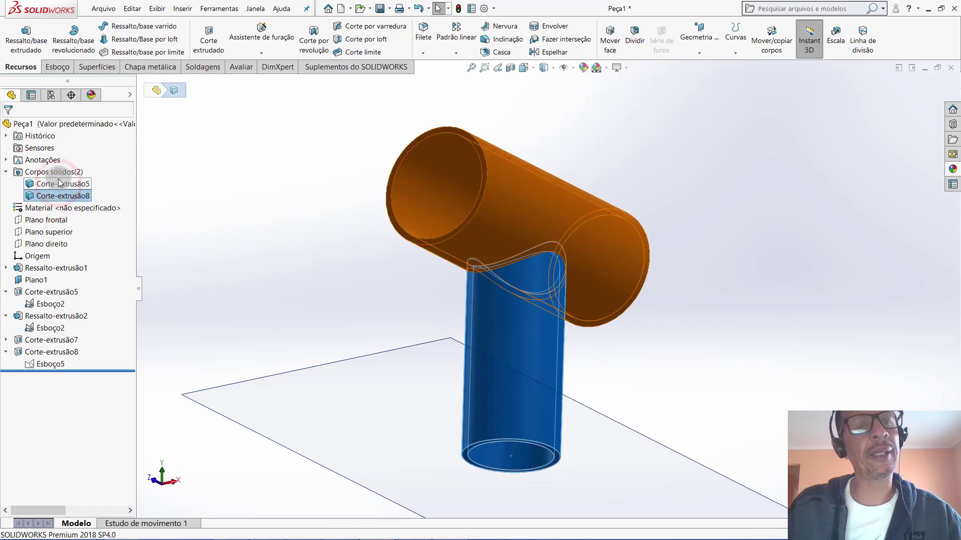
click(59, 184)
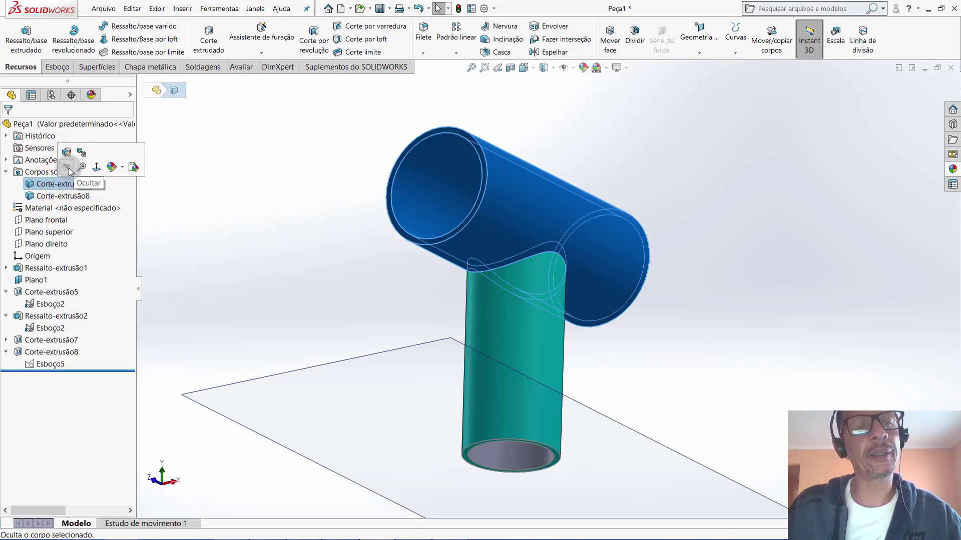
click(67, 167)
mouse_move(324, 226)
middle_down()
mouse_move(333, 327)
mouse_move(588, 317)
mouse_move(605, 338)
mouse_move(588, 280)
middle_up()
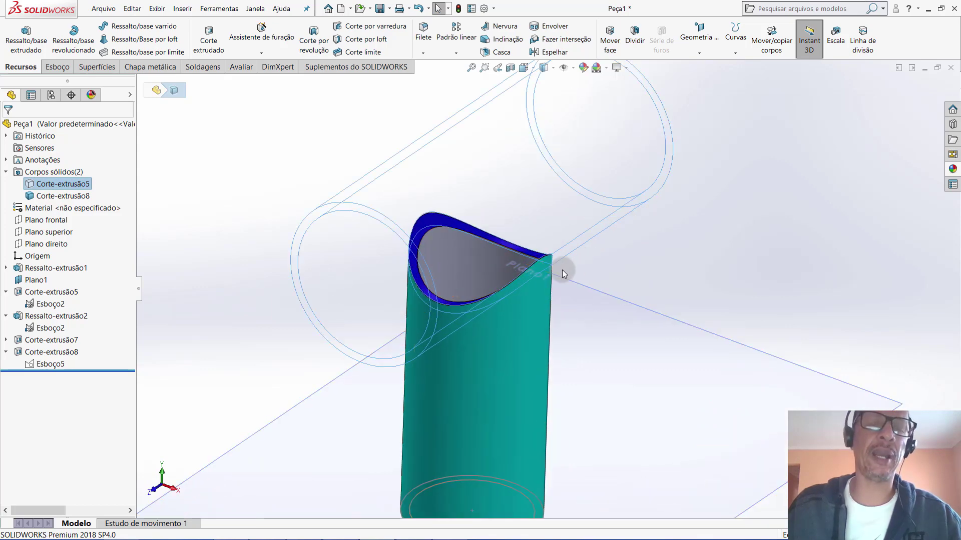
scroll(563, 270, up, 3)
click(673, 257)
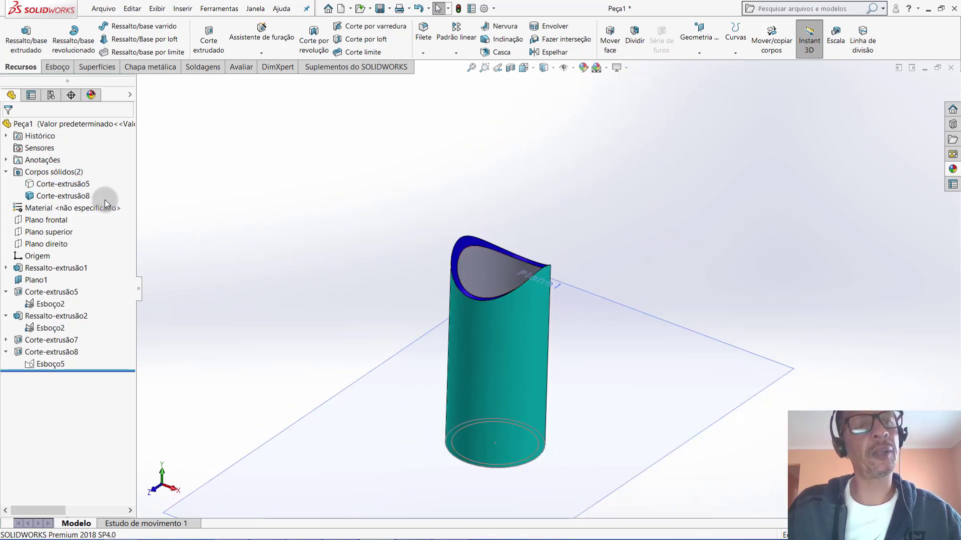
Show the Corte-extrusão5 main tube again and view the tee from near the front
click(70, 183)
click(80, 168)
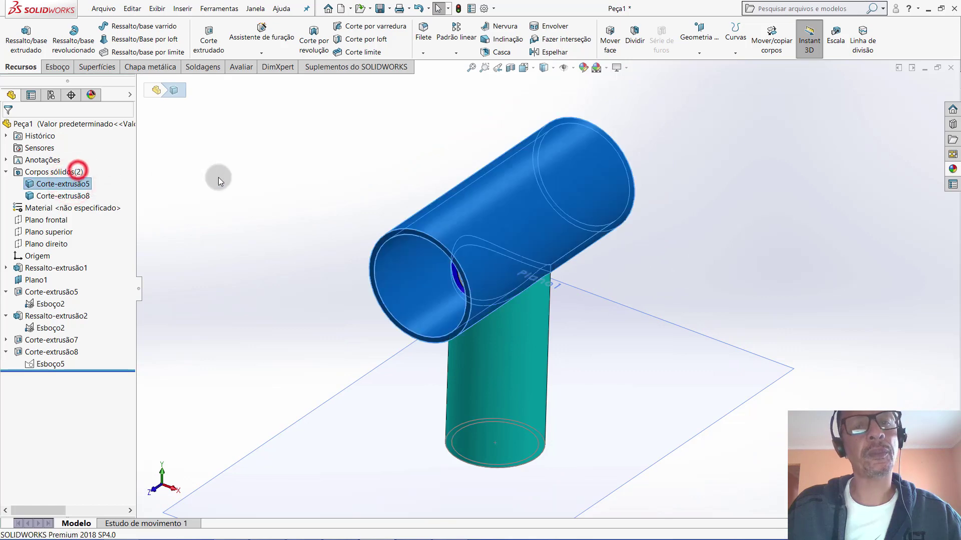
click(218, 178)
scroll(674, 224, up, 3)
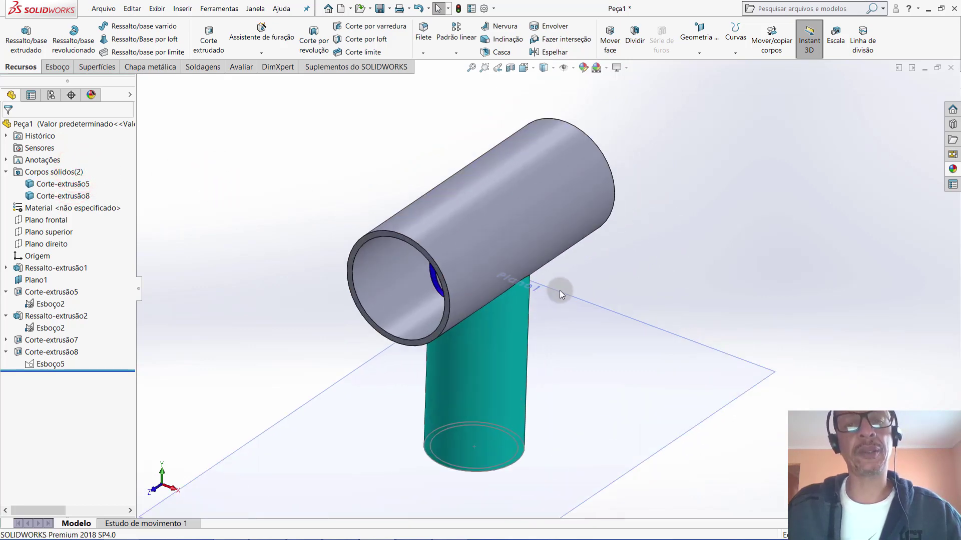
mouse_move(559, 290)
middle_down()
mouse_move(556, 243)
mouse_move(544, 253)
middle_up()
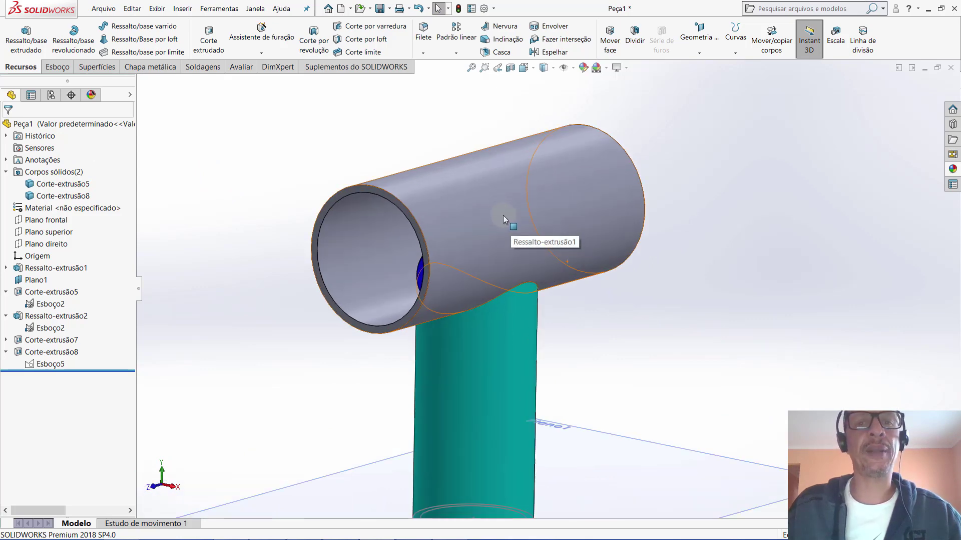
mouse_move(502, 215)
middle_down()
mouse_move(505, 246)
mouse_move(596, 270)
mouse_move(550, 302)
mouse_move(546, 267)
middle_up()
key(Escape)
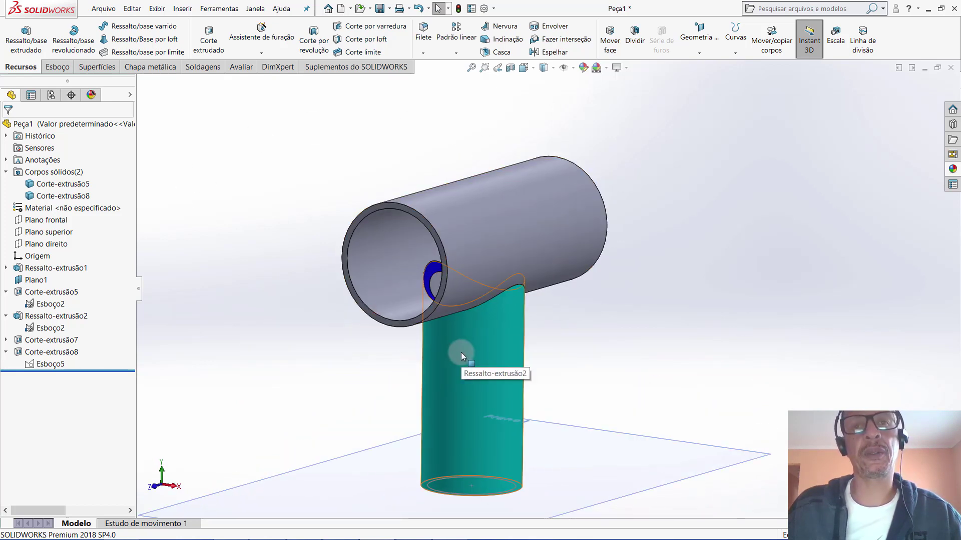
mouse_move(457, 320)
middle_down()
mouse_move(581, 325)
mouse_move(554, 339)
middle_up()
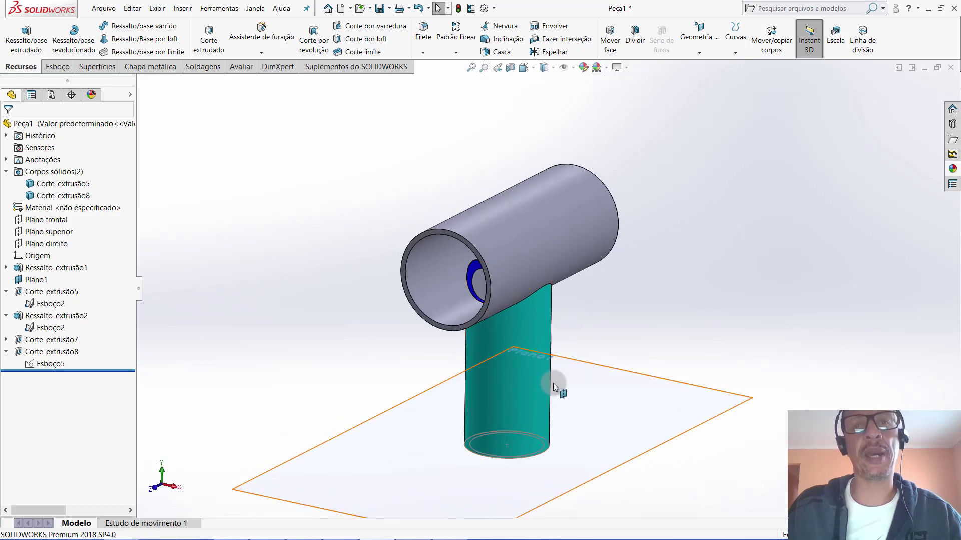
scroll(559, 344, down, 2)
scroll(538, 305, up, 2)
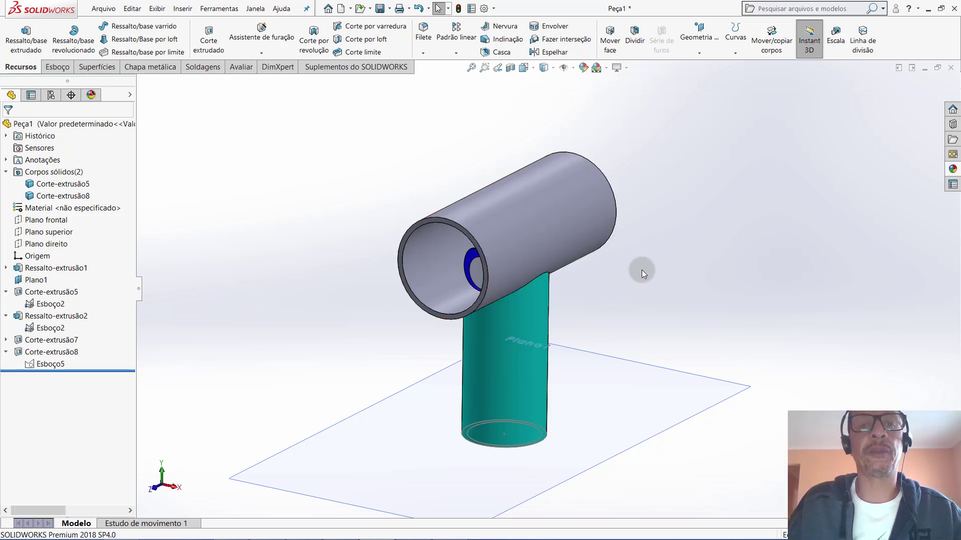
middle_drag(619, 296, 617, 294)
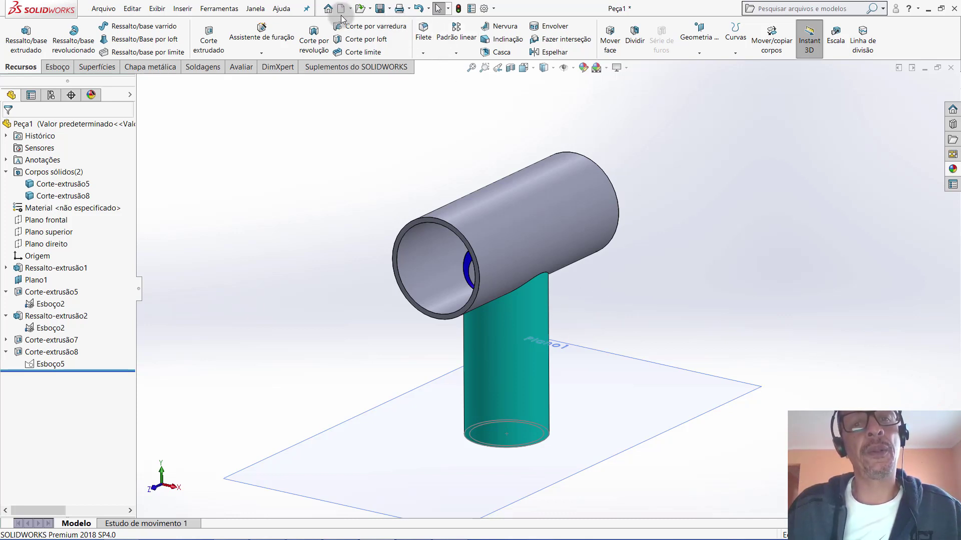
mouse_move(546, 265)
middle_down()
mouse_move(613, 210)
mouse_move(611, 197)
mouse_move(542, 262)
mouse_move(516, 195)
mouse_move(535, 255)
middle_up()
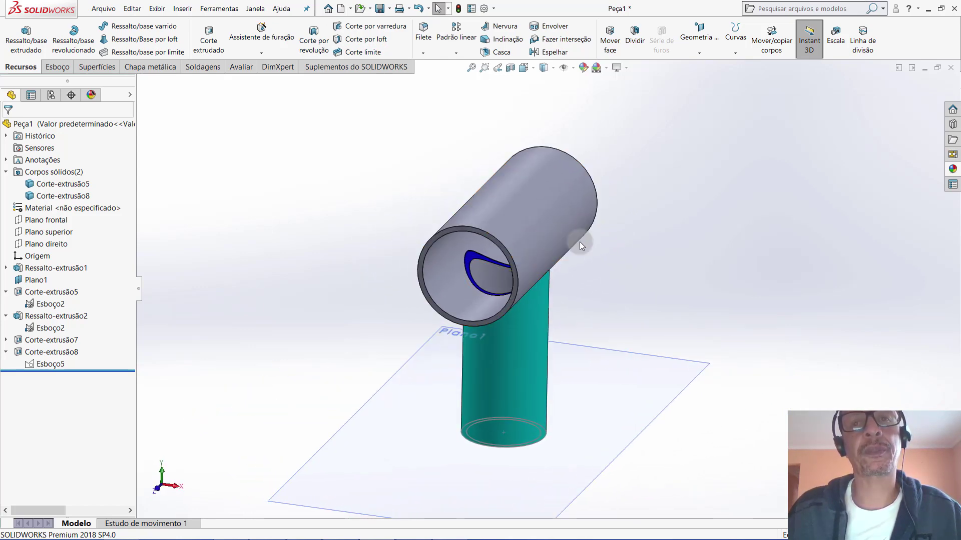
mouse_move(529, 303)
middle_down()
mouse_move(538, 313)
mouse_move(551, 203)
mouse_move(532, 208)
mouse_move(480, 272)
mouse_move(476, 240)
mouse_move(497, 281)
middle_up()
scroll(499, 281, up, 3)
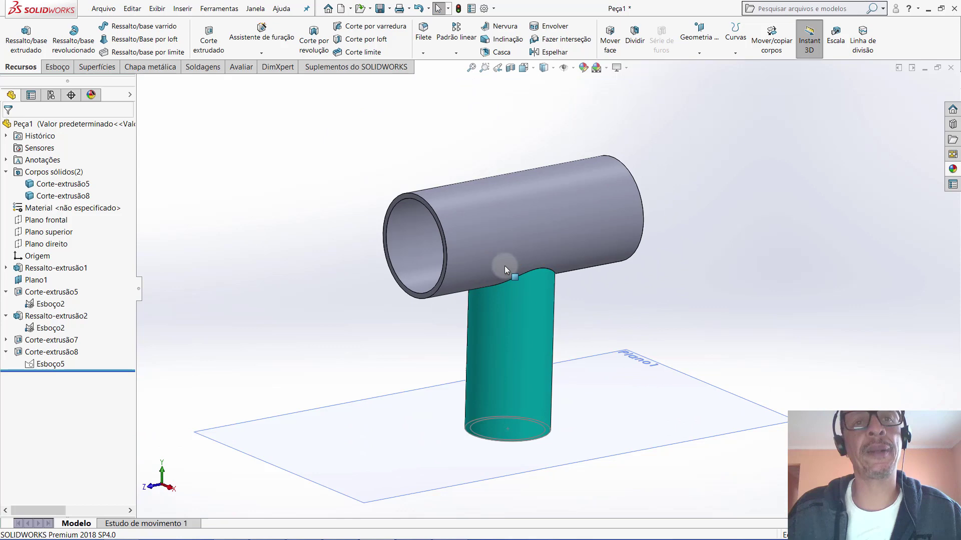
Create a new part, Peça2, and select its Plano frontal
click(340, 8)
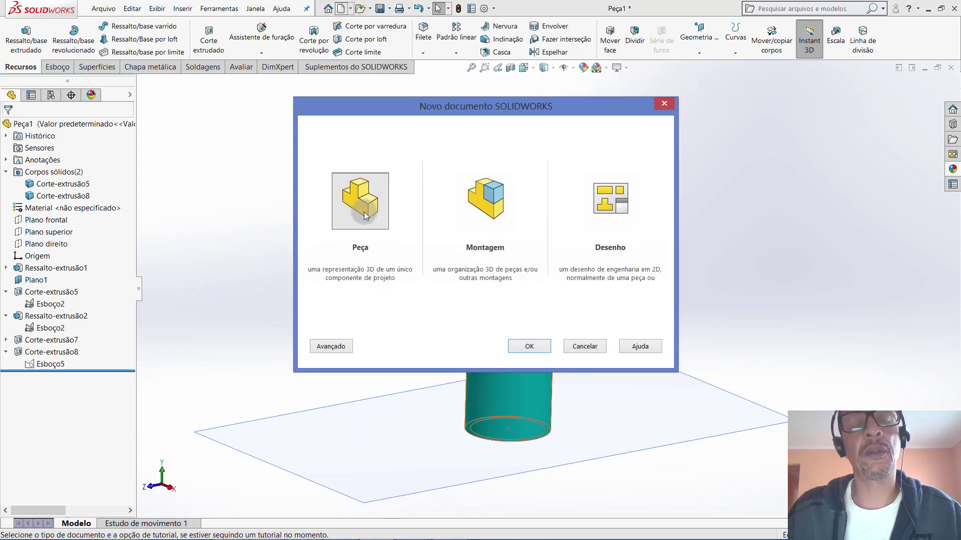
click(364, 215)
click(524, 347)
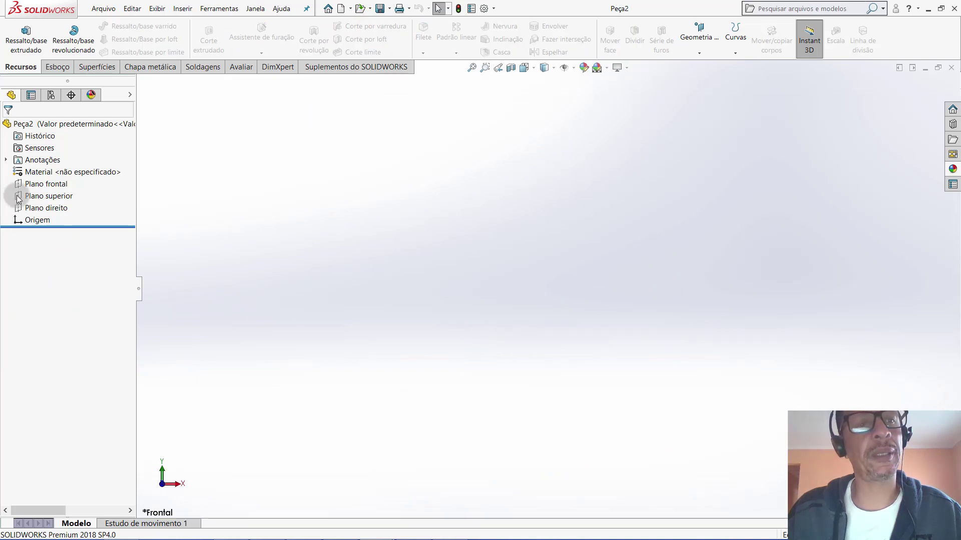
click(45, 183)
scroll(495, 260, down, 2)
scroll(650, 282, down, 2)
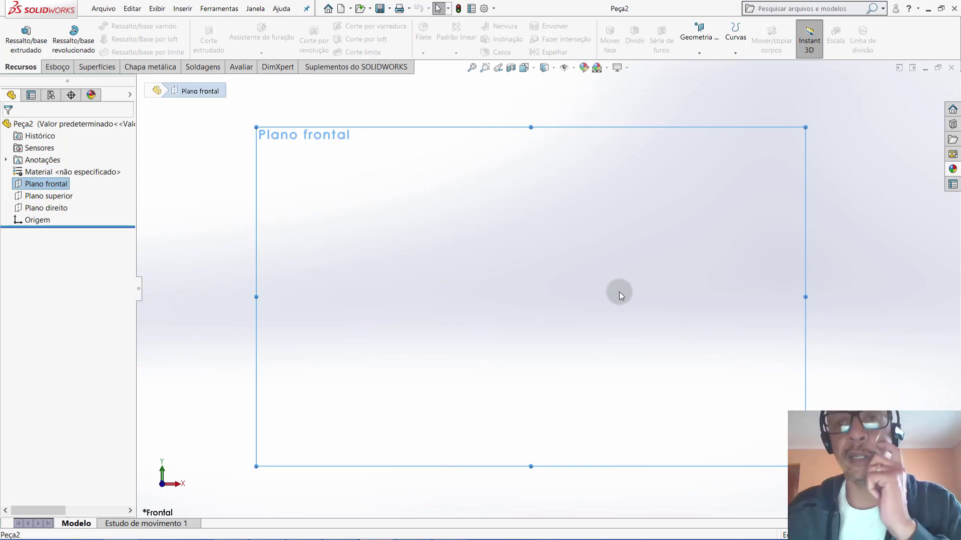
Switch back to the Peça1 tee window through the Janela menu
click(255, 9)
click(280, 117)
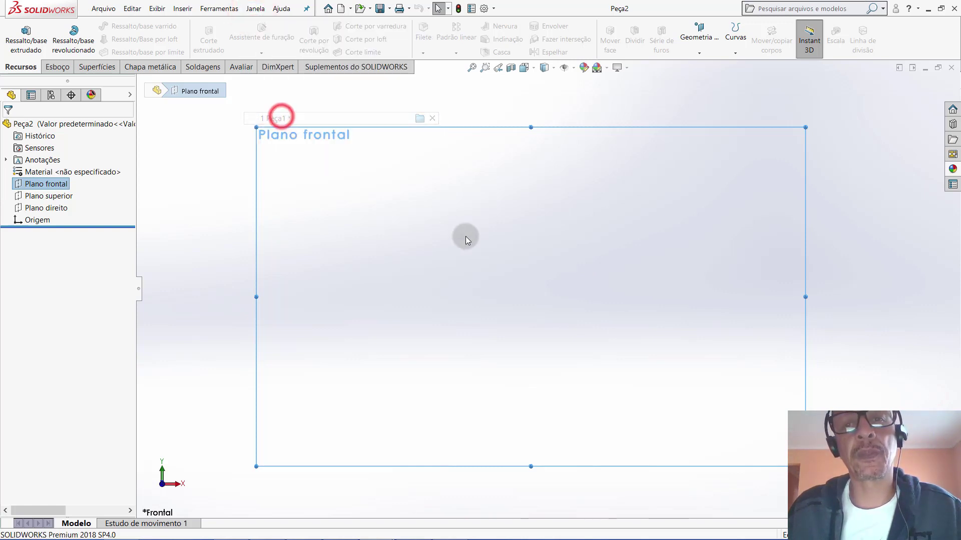
scroll(501, 300, down, 2)
scroll(560, 366, up, 1)
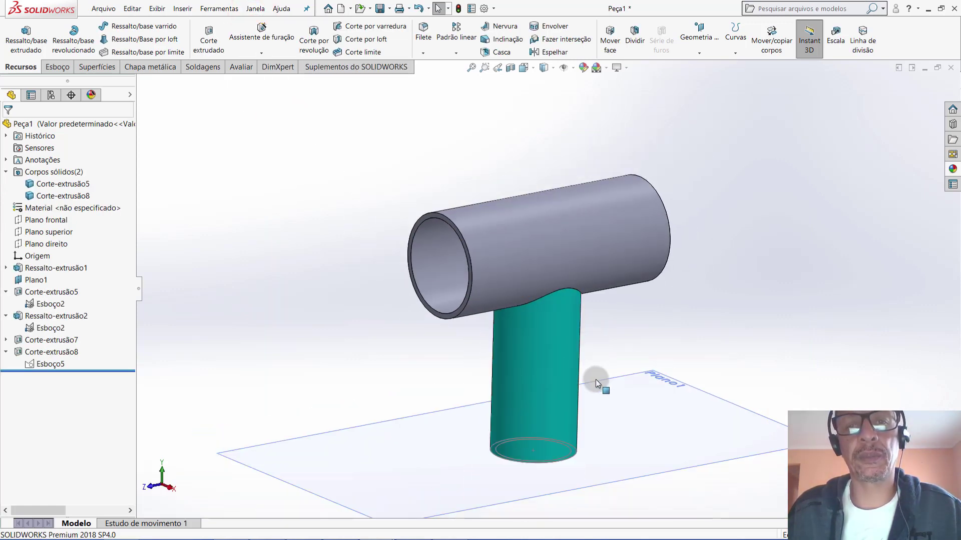
scroll(593, 335, down, 1)
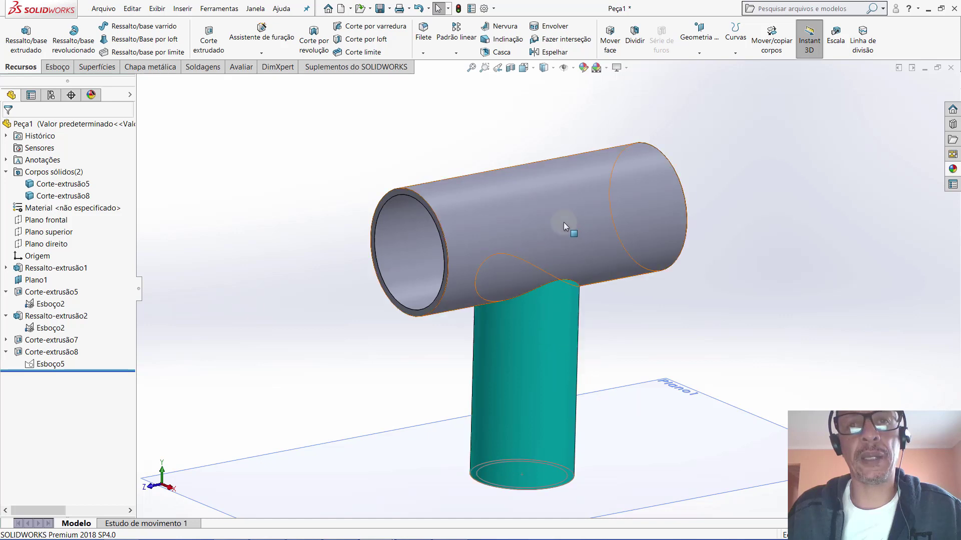
scroll(529, 241, up, 1)
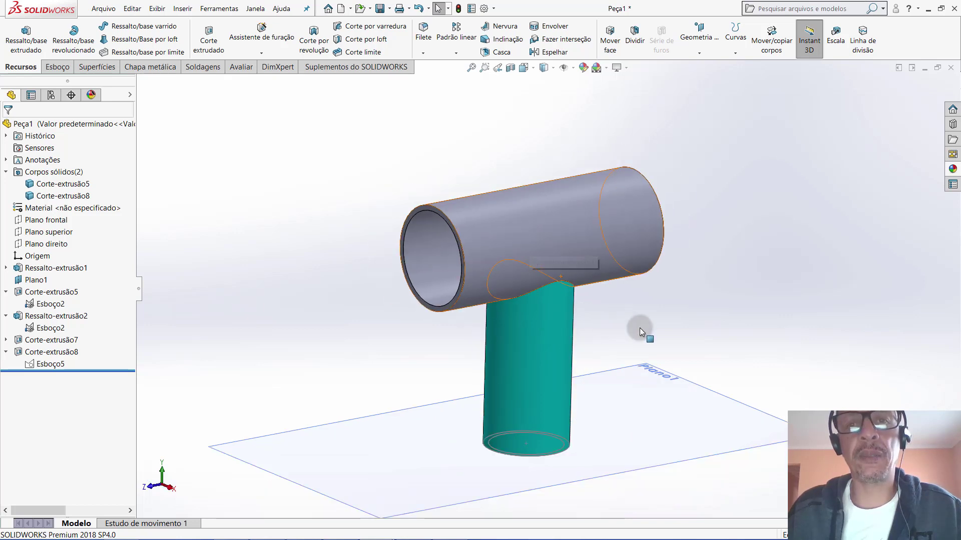
scroll(640, 328, up, 1)
Create a new assembly, Montagem1, cancelling the component browser and closing Iniciar montagem
click(341, 8)
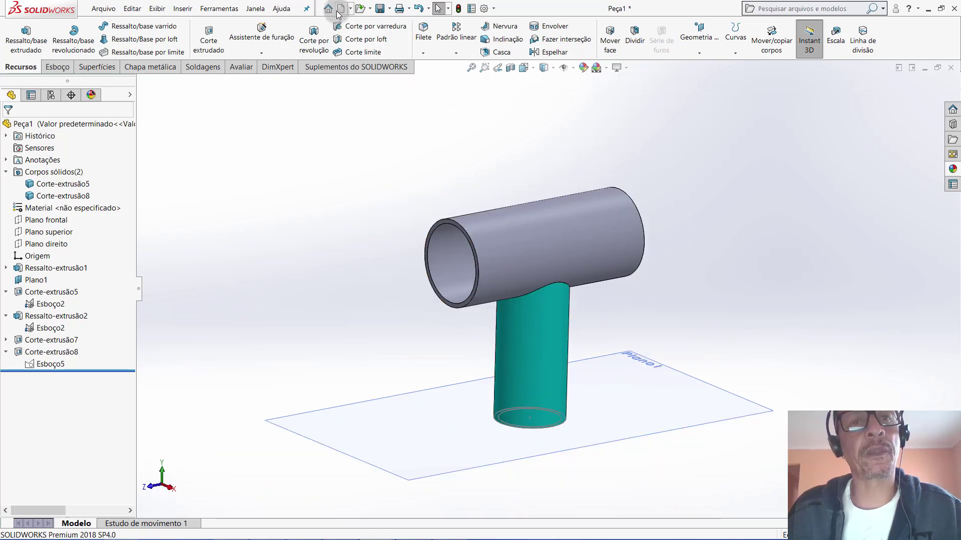
click(487, 199)
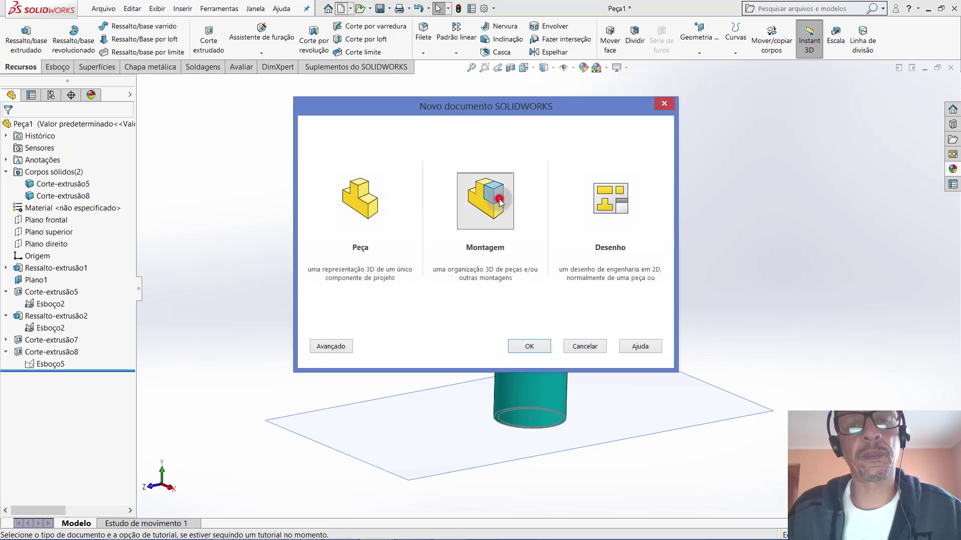
click(521, 345)
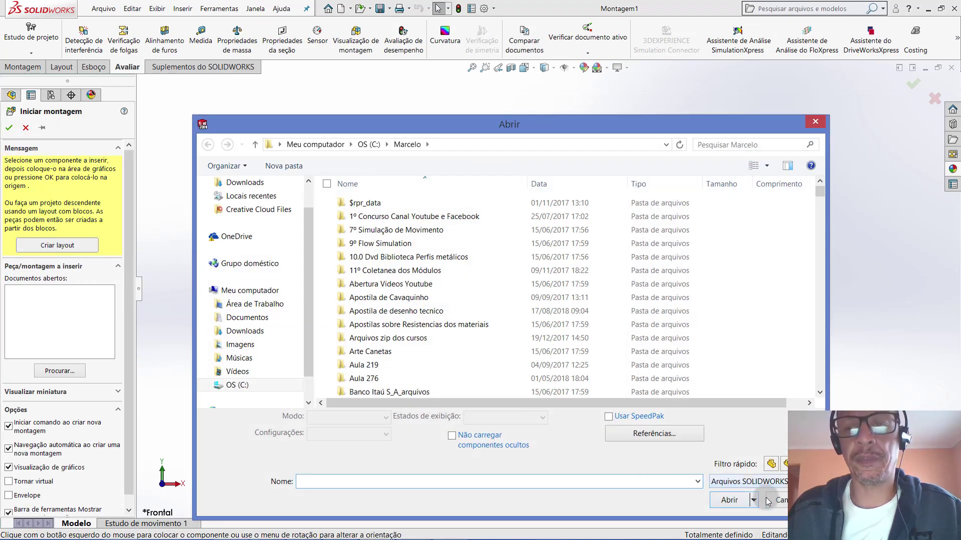
click(779, 500)
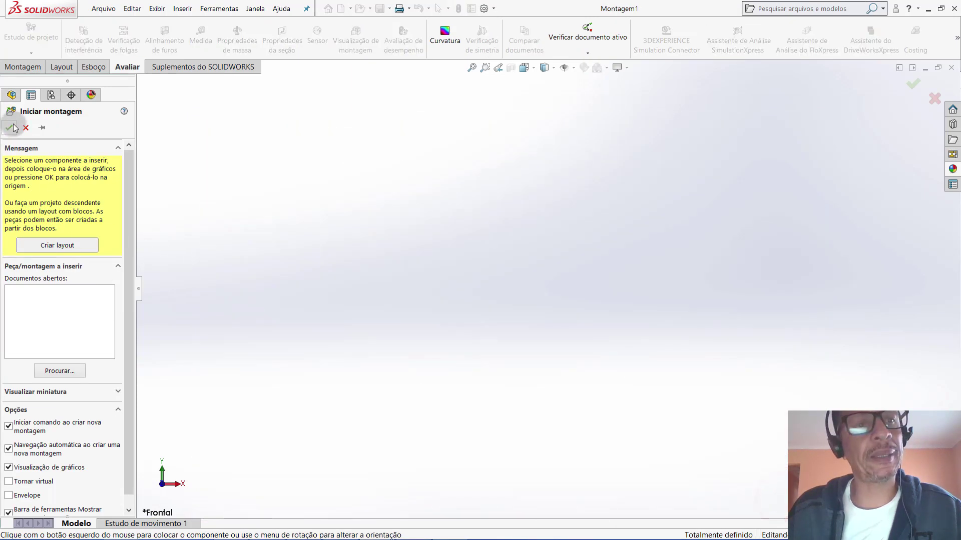
click(26, 129)
Turn on the SOLIDWORKS Routing add-in and set an isometric view of Montagem1
click(172, 67)
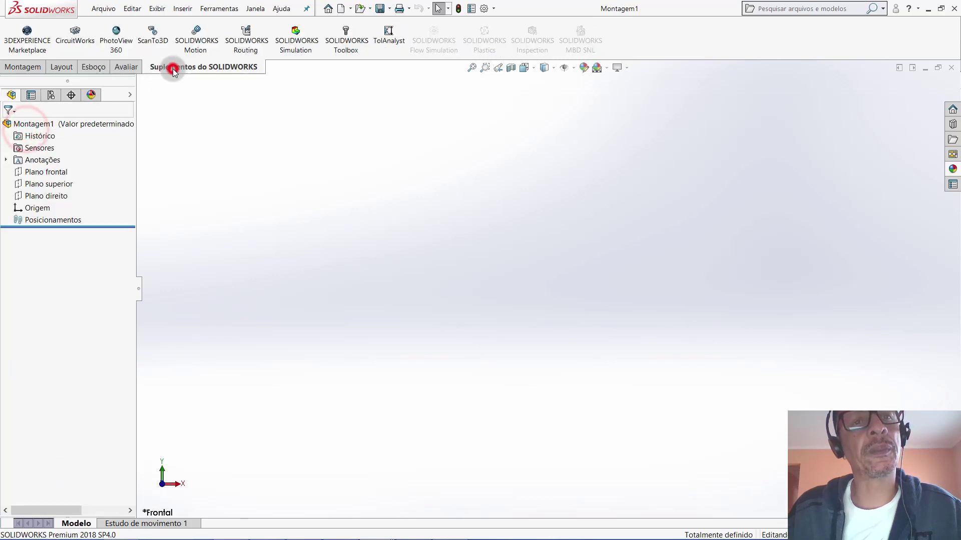
click(240, 35)
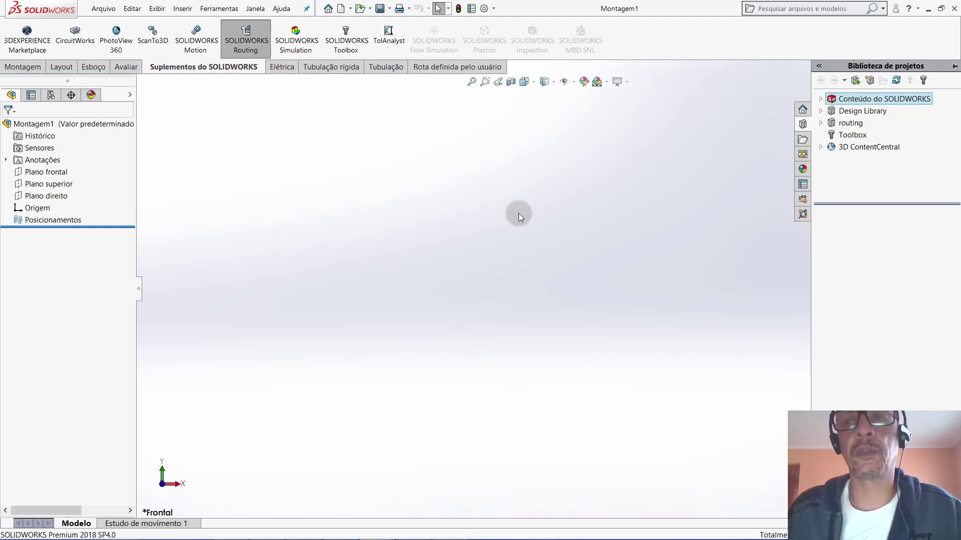
click(523, 230)
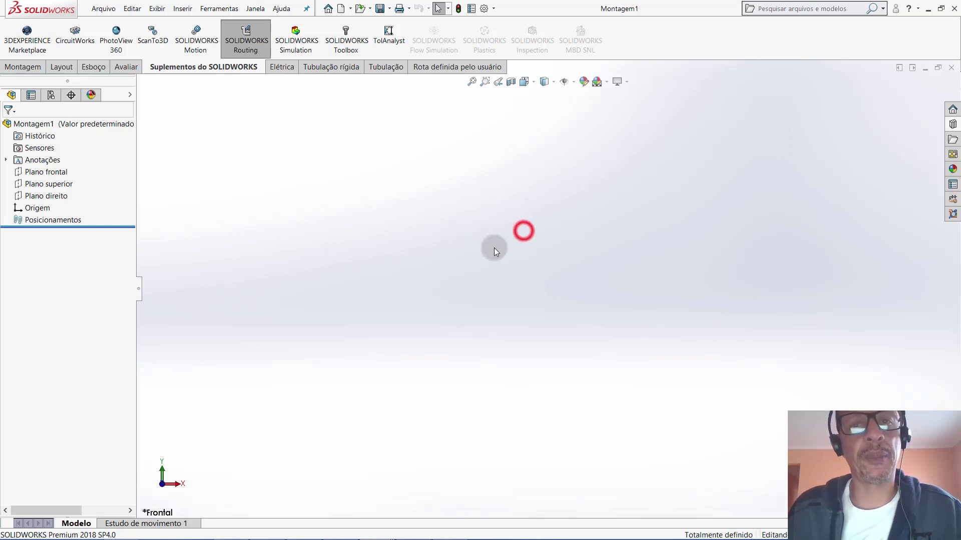
click(52, 184)
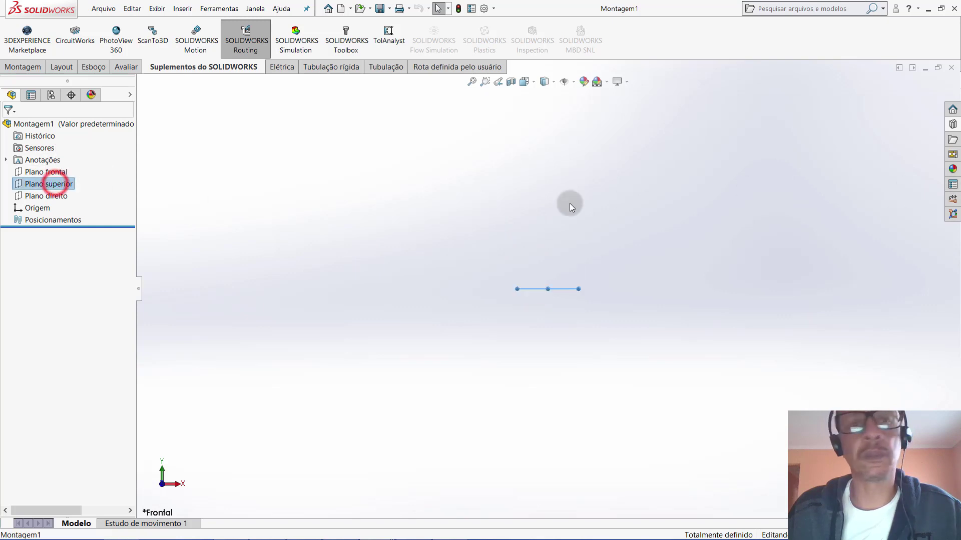
click(544, 82)
click(580, 110)
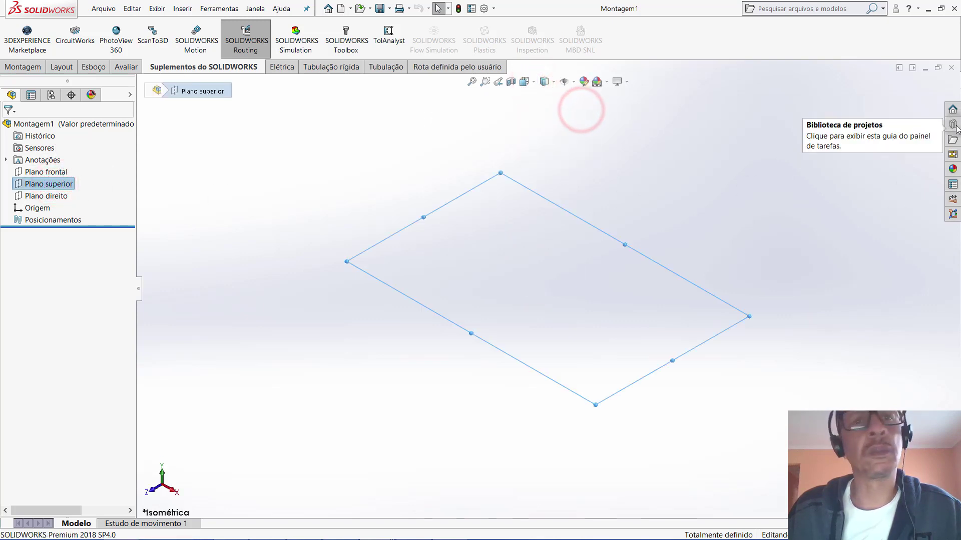
Browse the Design Library to routing › piping › flanges
click(952, 124)
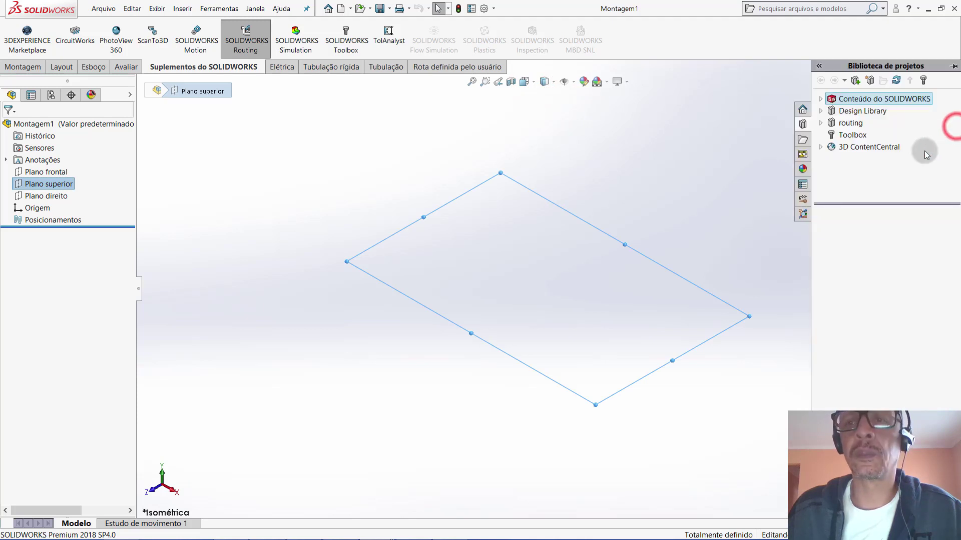
click(849, 111)
click(850, 123)
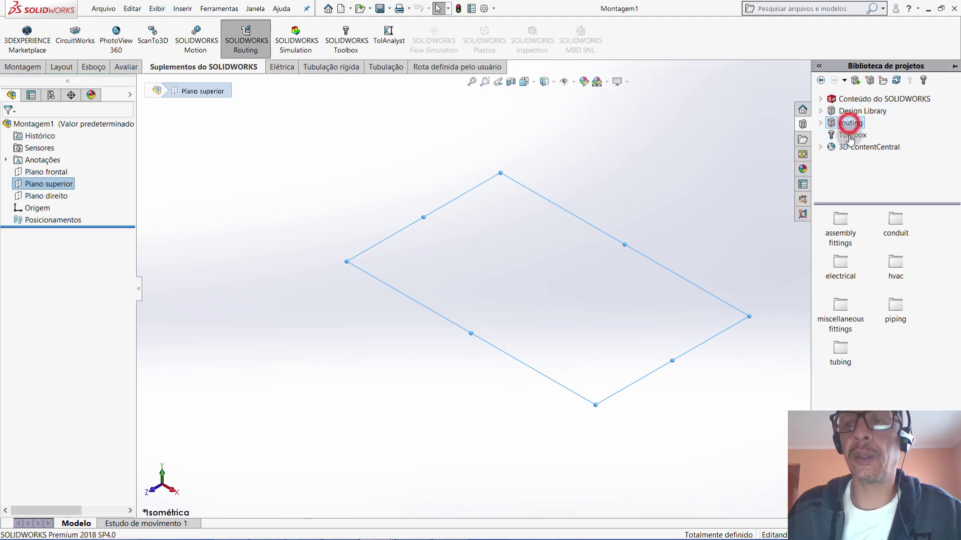
double_click(886, 307)
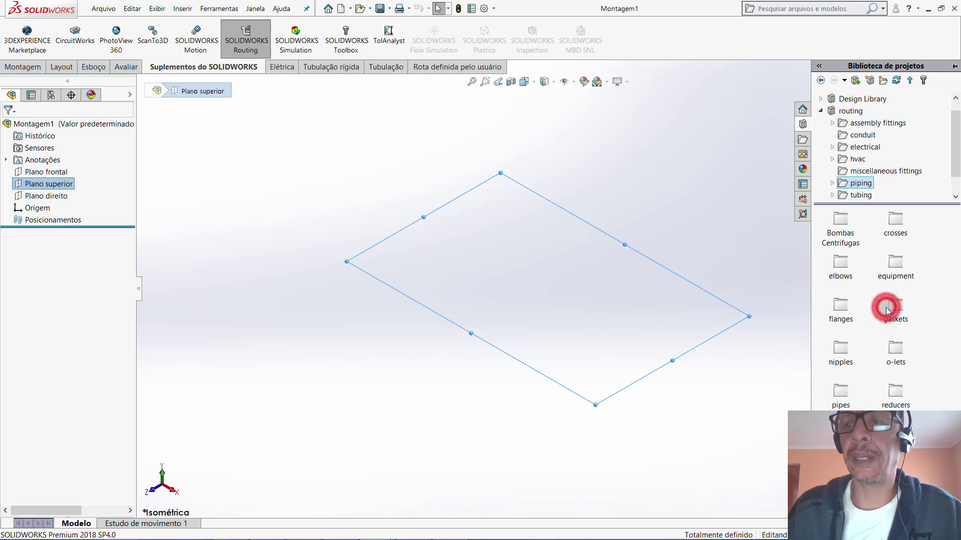
double_click(840, 313)
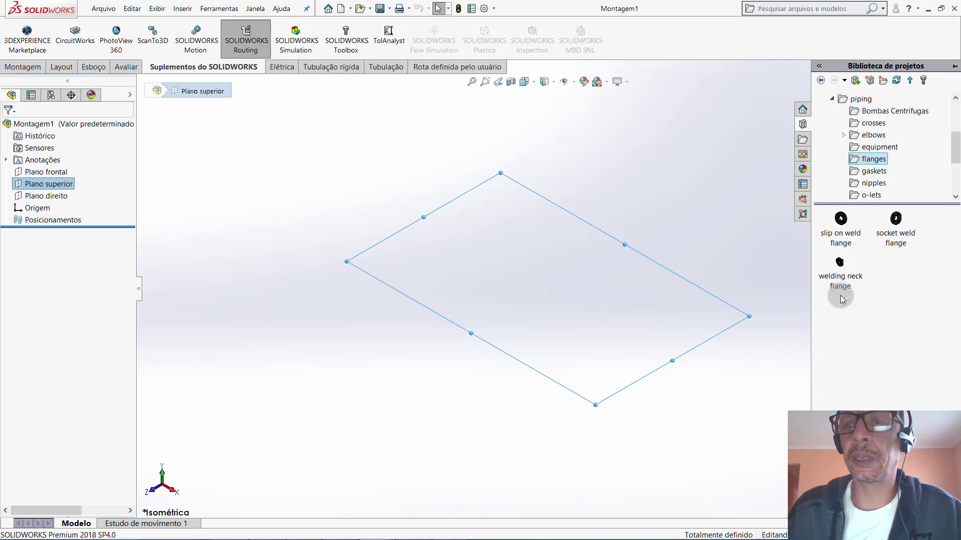
Drag the slip on weld flange into the assembly and choose Slip On Flange 150-NPS10
drag(840, 221, 557, 273)
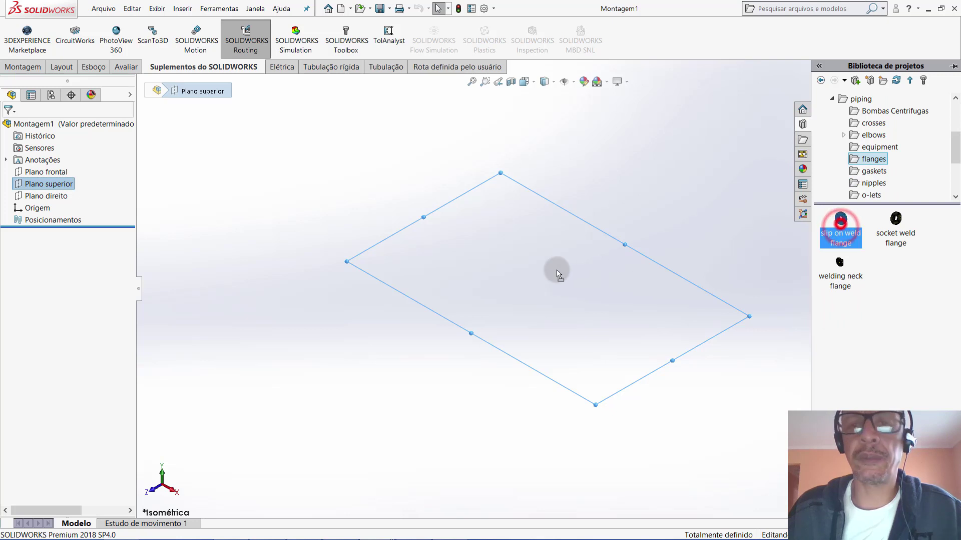
drag(556, 273, 537, 290)
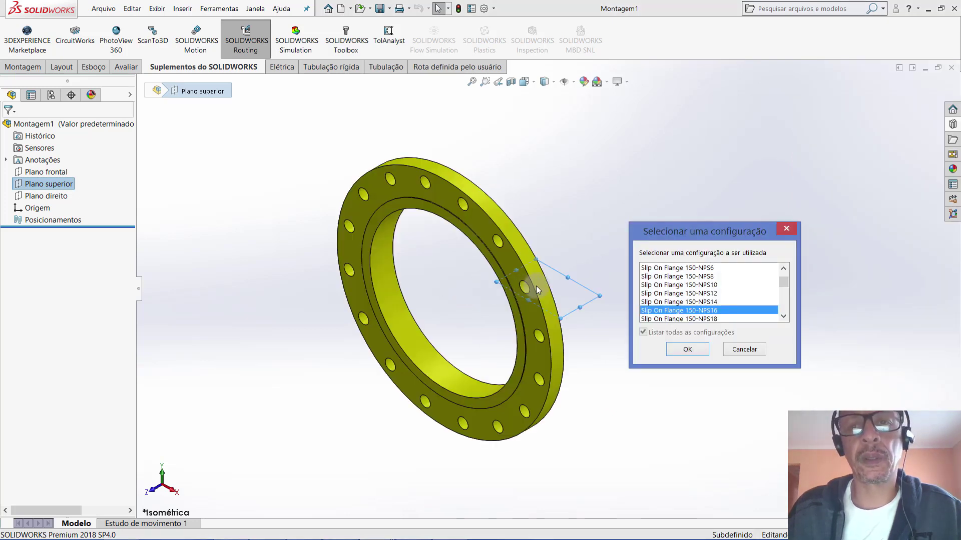
click(713, 286)
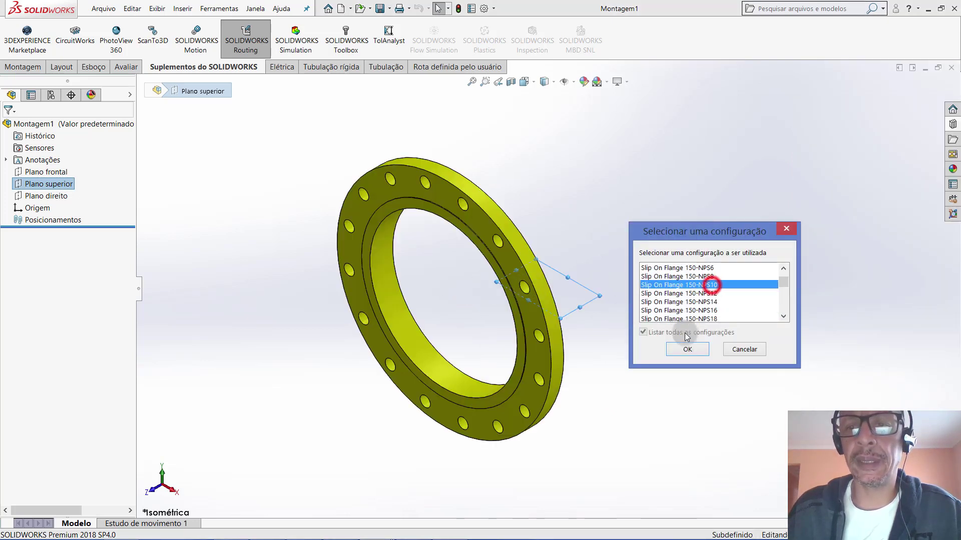
click(683, 349)
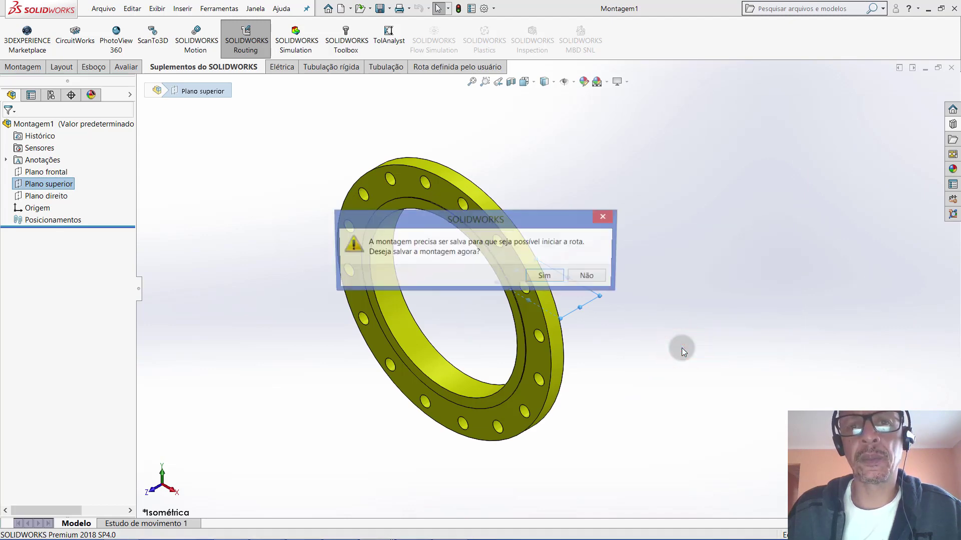
Save the assembly as Montagem1.SLDASM, overwriting the existing file
click(546, 275)
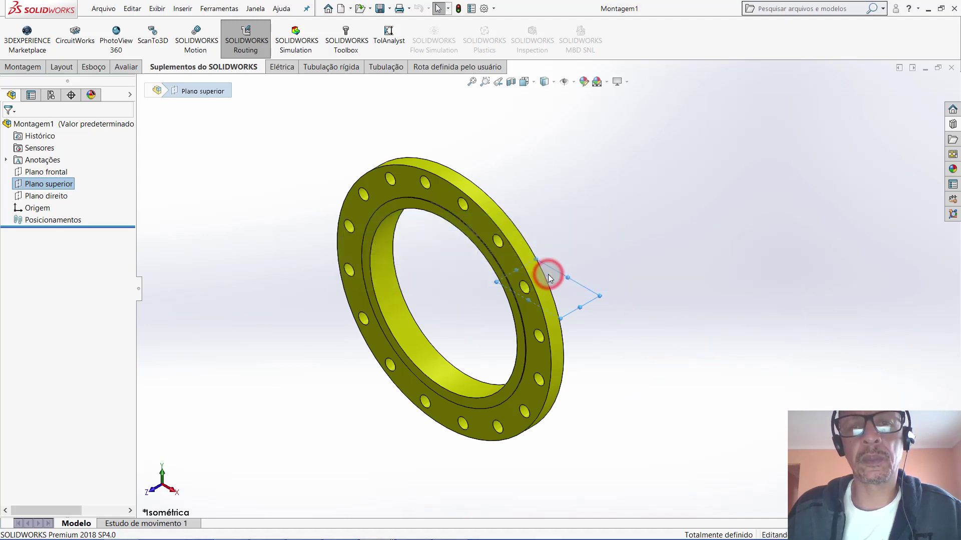
click(775, 472)
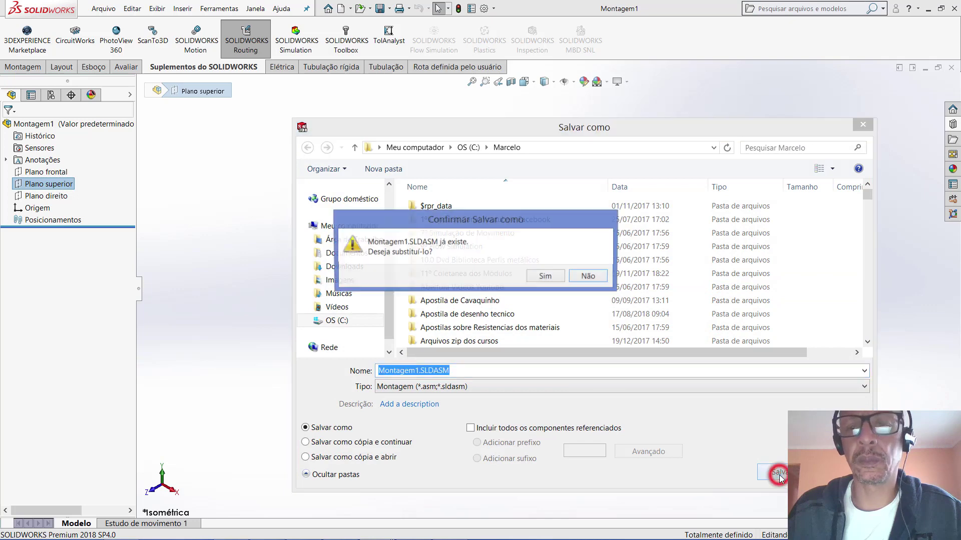
click(545, 278)
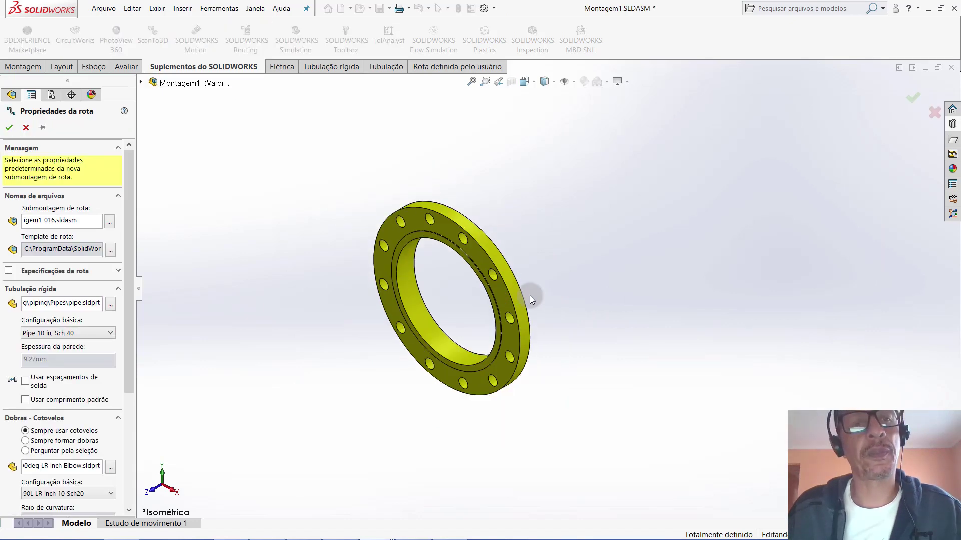
Accept the Pipe 10 in, Sch 40 route properties and drag the route endpoint out to about 3 m
click(14, 130)
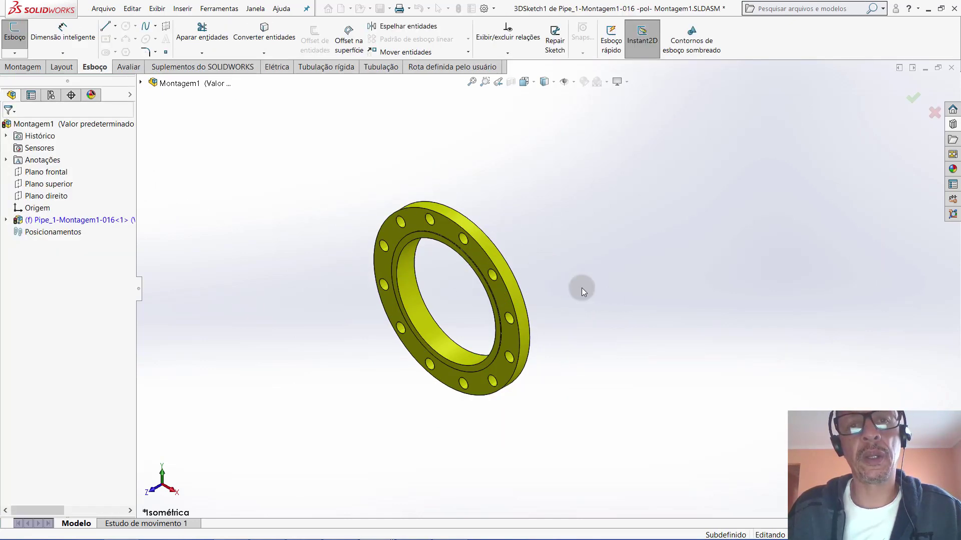
click(801, 273)
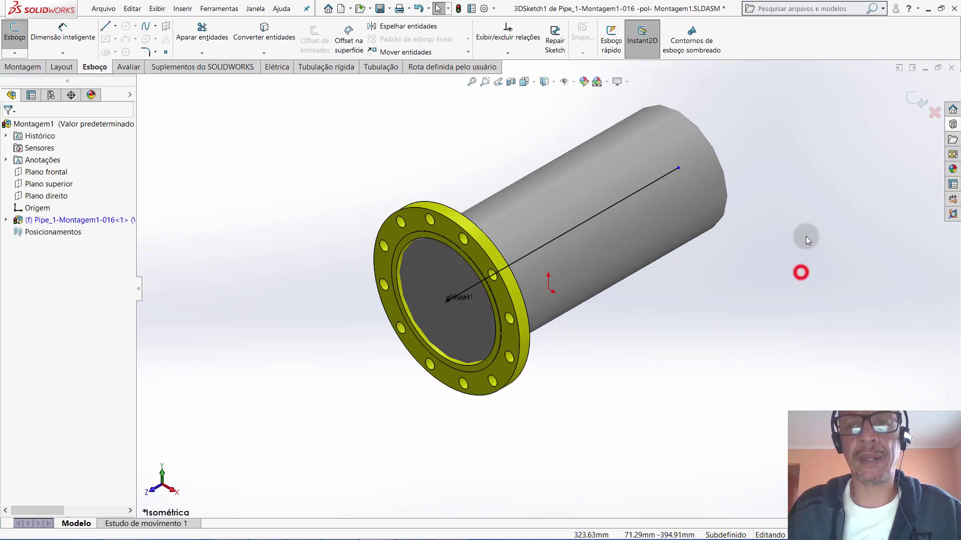
scroll(825, 256, down, 3)
scroll(839, 263, down, 2)
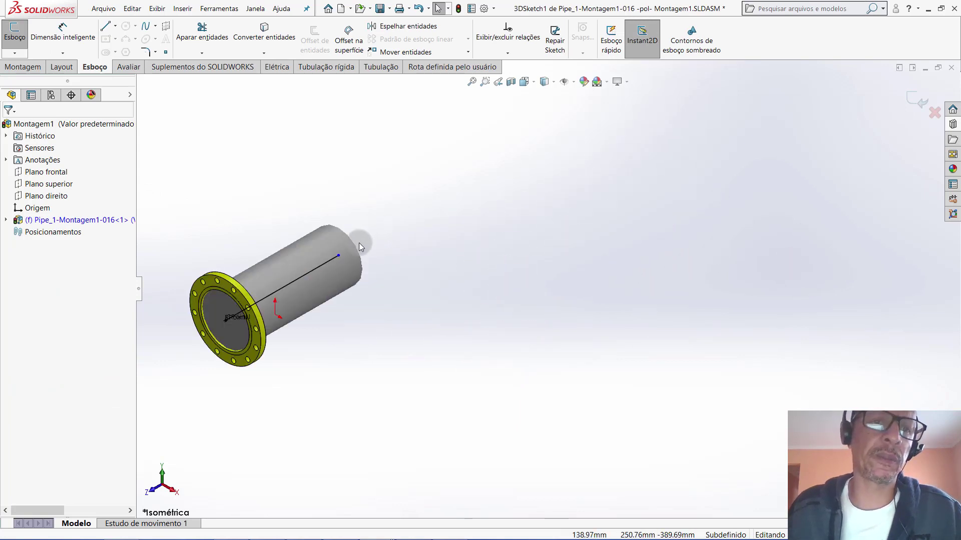
drag(339, 254, 673, 128)
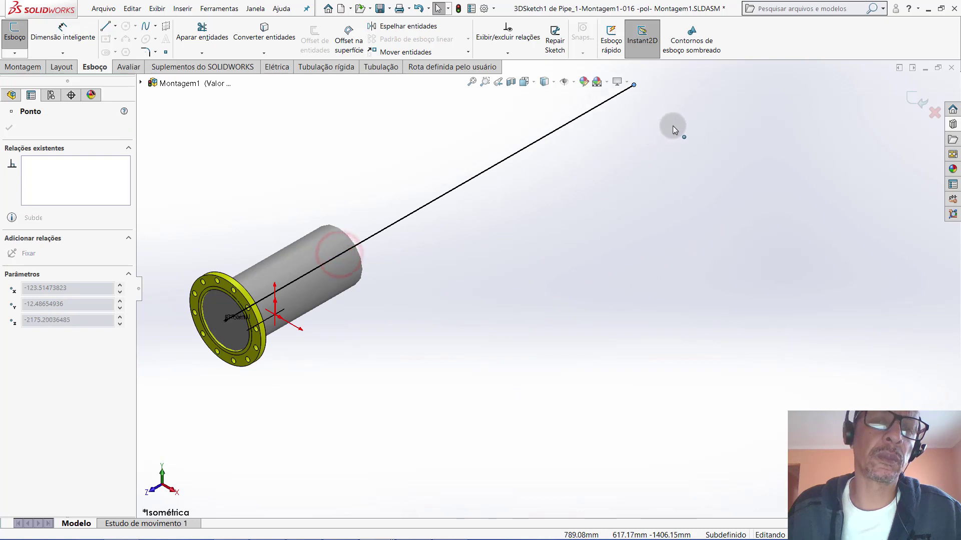
scroll(531, 192, down, 3)
scroll(575, 226, up, 3)
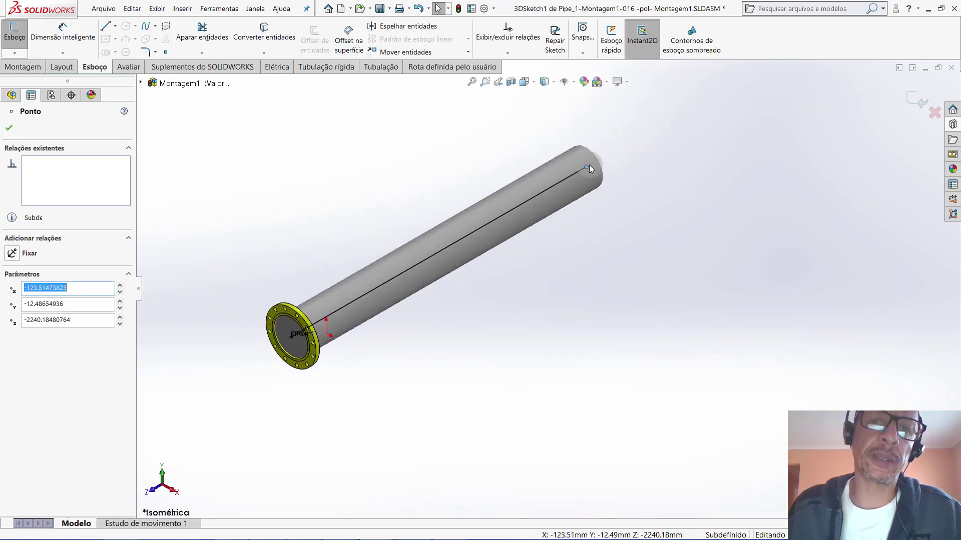
drag(588, 168, 634, 235)
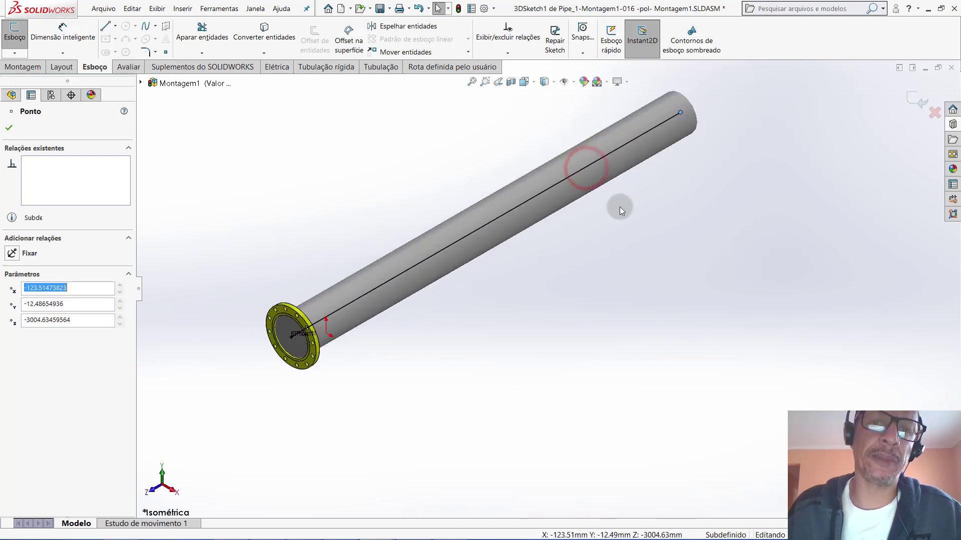
click(497, 301)
scroll(497, 301, up, 2)
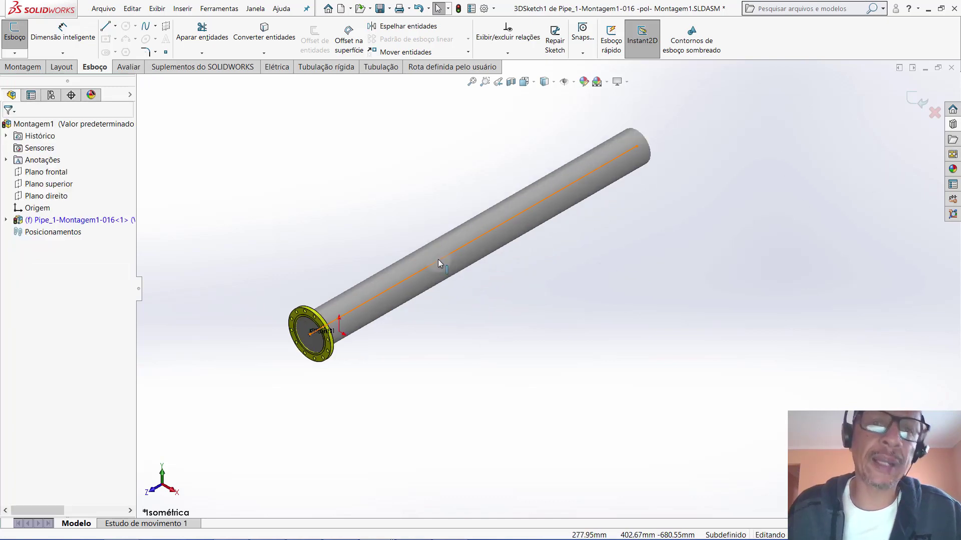
Drag a straight tee inch fitting from piping › tees onto the pipe midway and confirm its size
click(952, 129)
click(865, 184)
scroll(865, 180, down, 1)
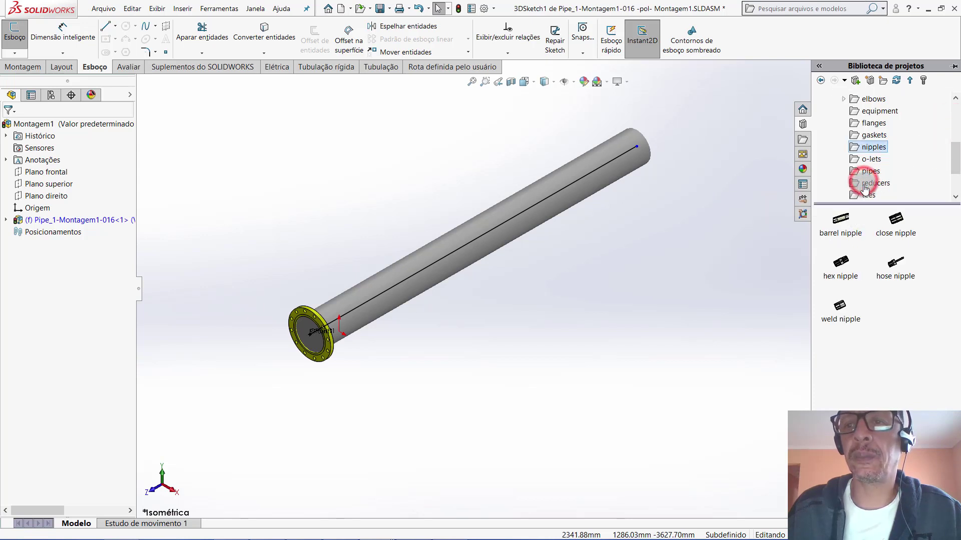
scroll(870, 178, down, 1)
click(868, 159)
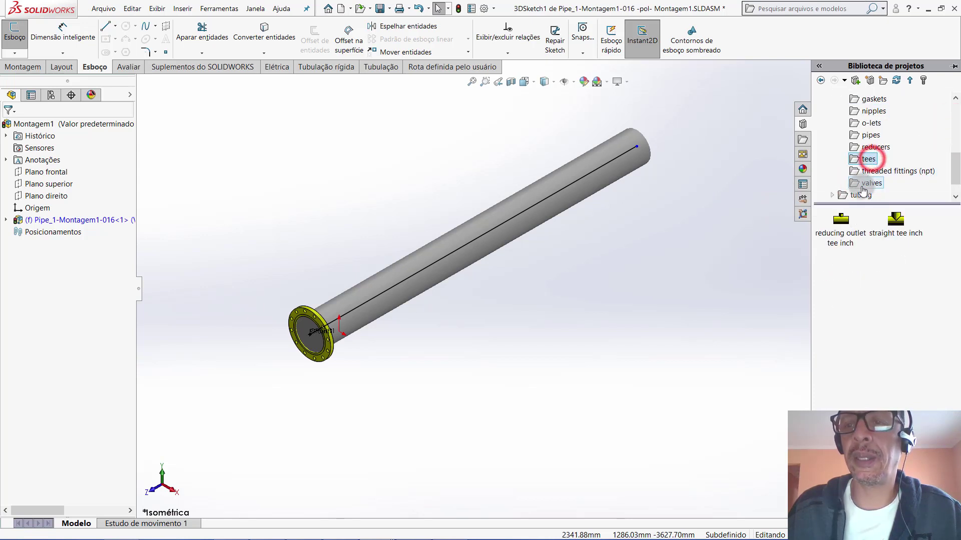
drag(895, 236, 430, 272)
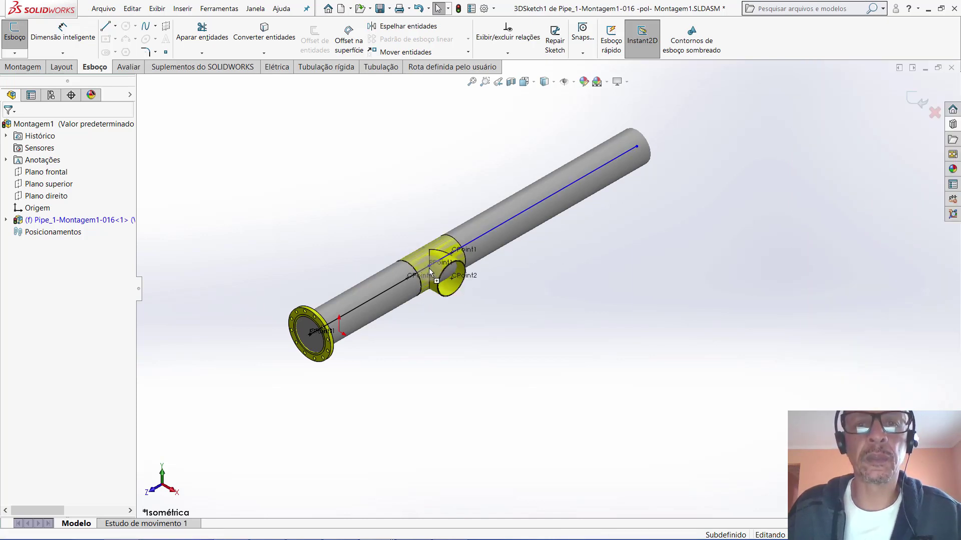
click(697, 352)
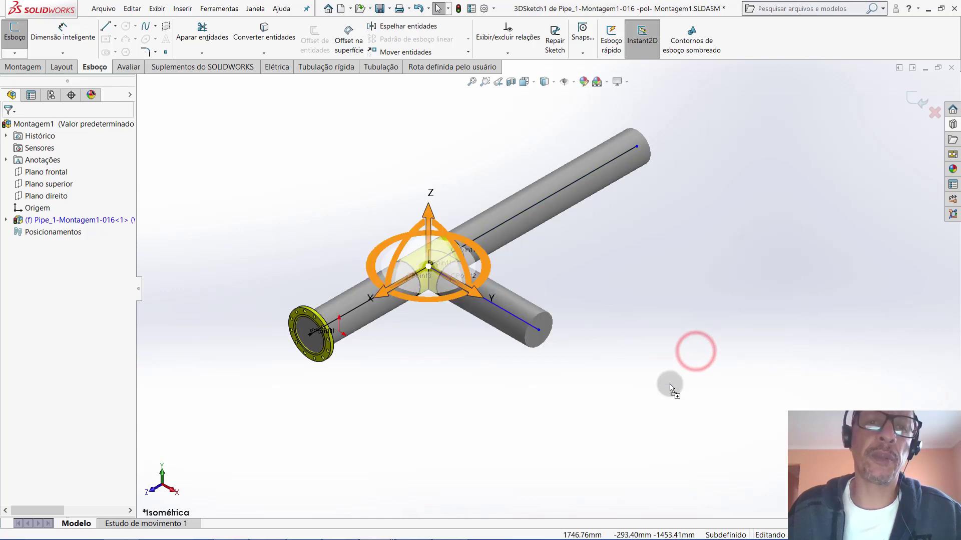
click(671, 315)
scroll(701, 300, up, 2)
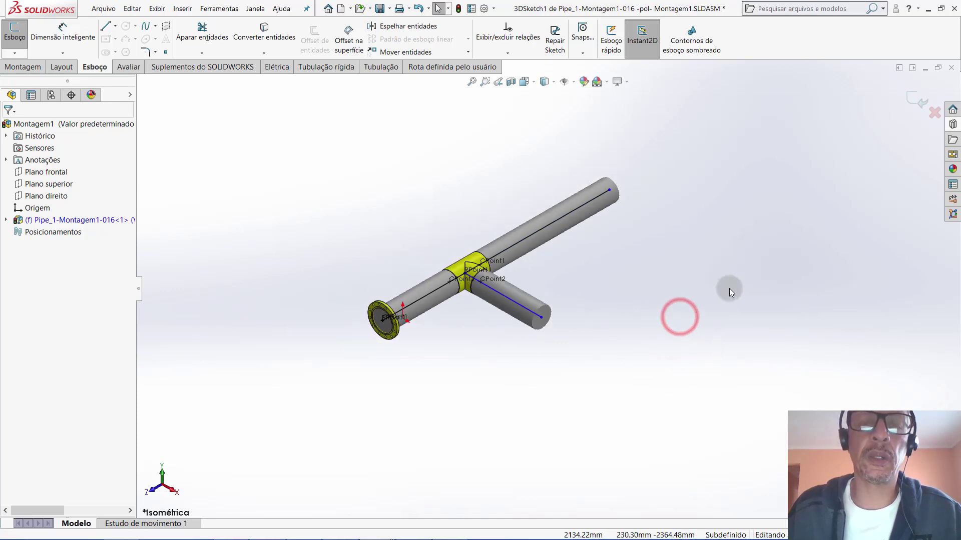
scroll(726, 291, down, 2)
scroll(517, 296, down, 2)
scroll(517, 293, up, 2)
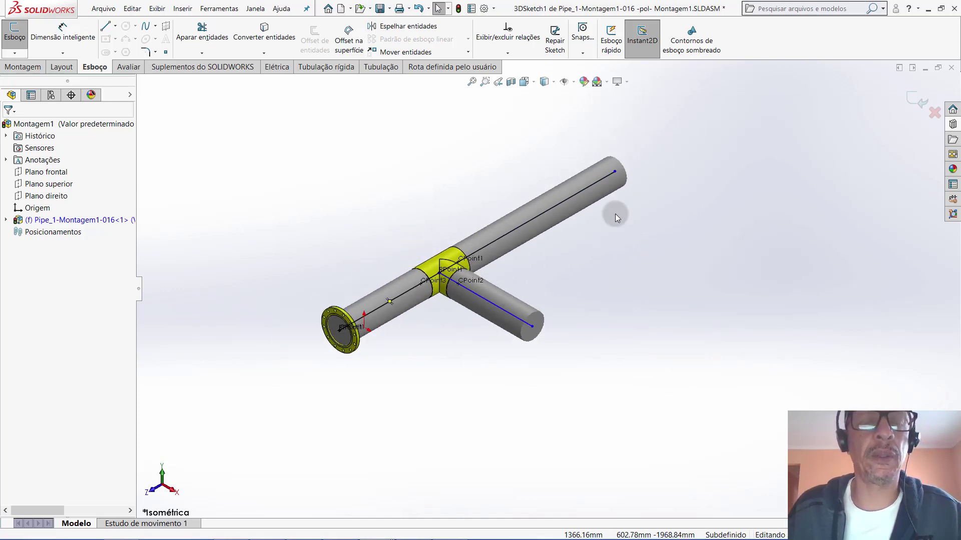
click(105, 26)
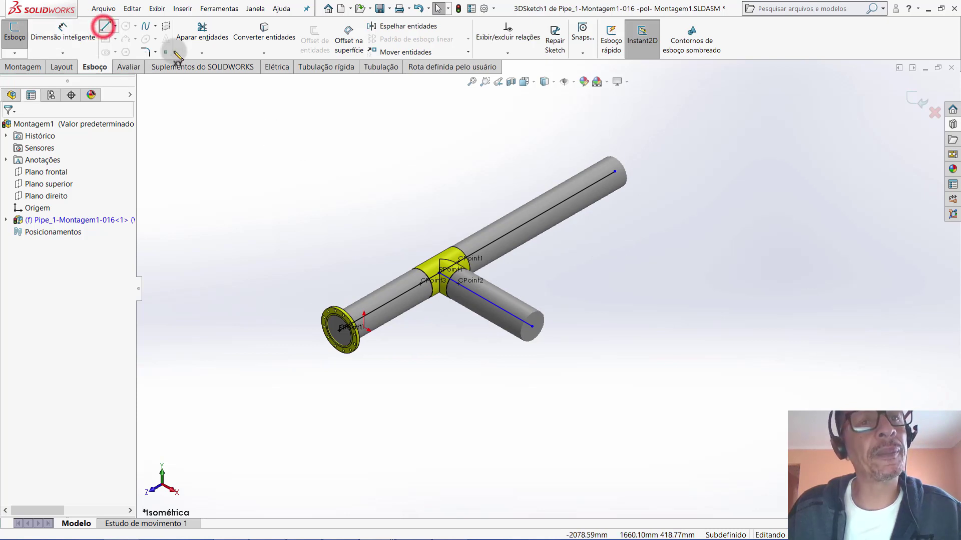
click(550, 207)
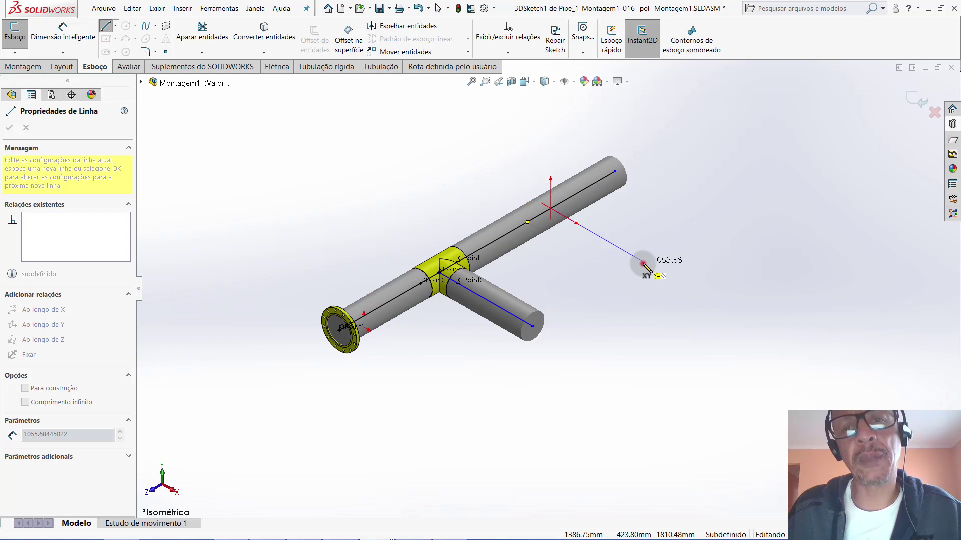
click(642, 264)
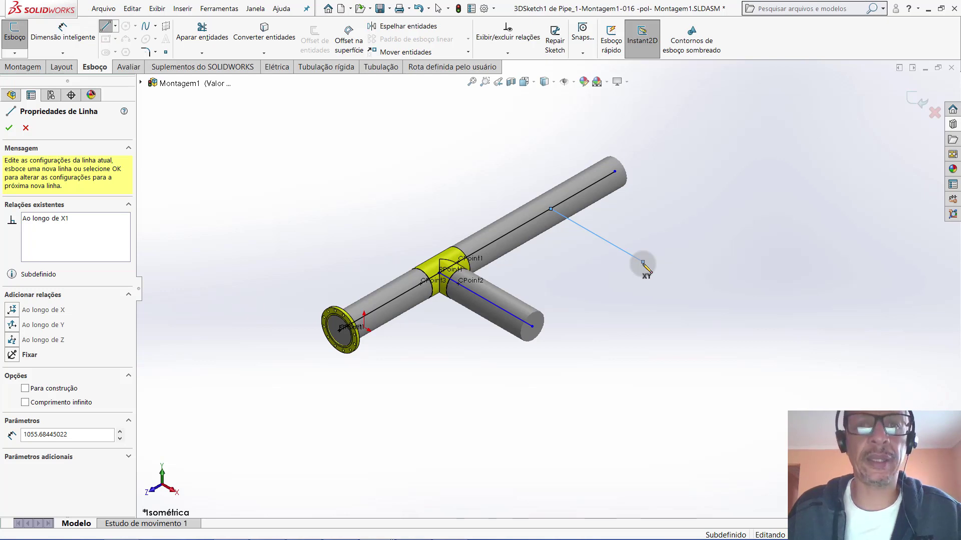
key(Escape)
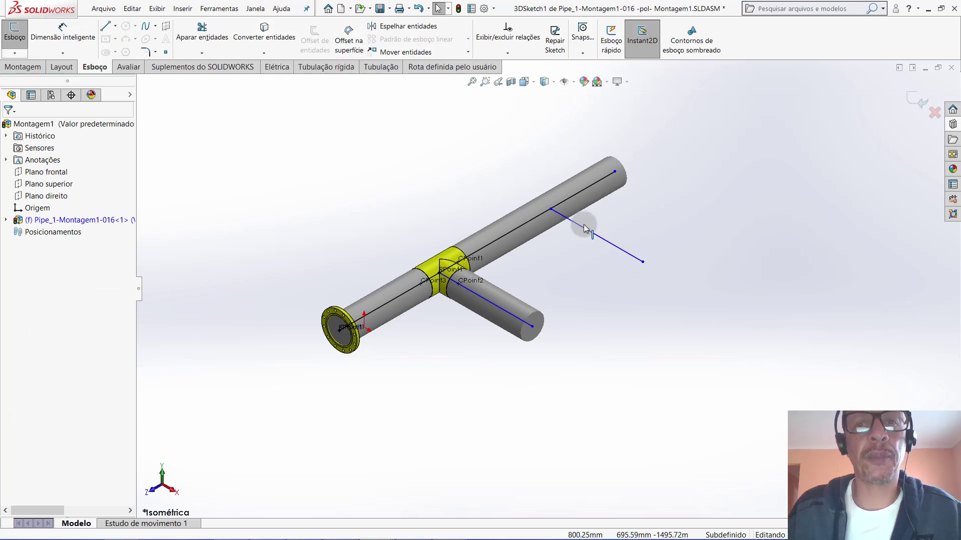
click(593, 236)
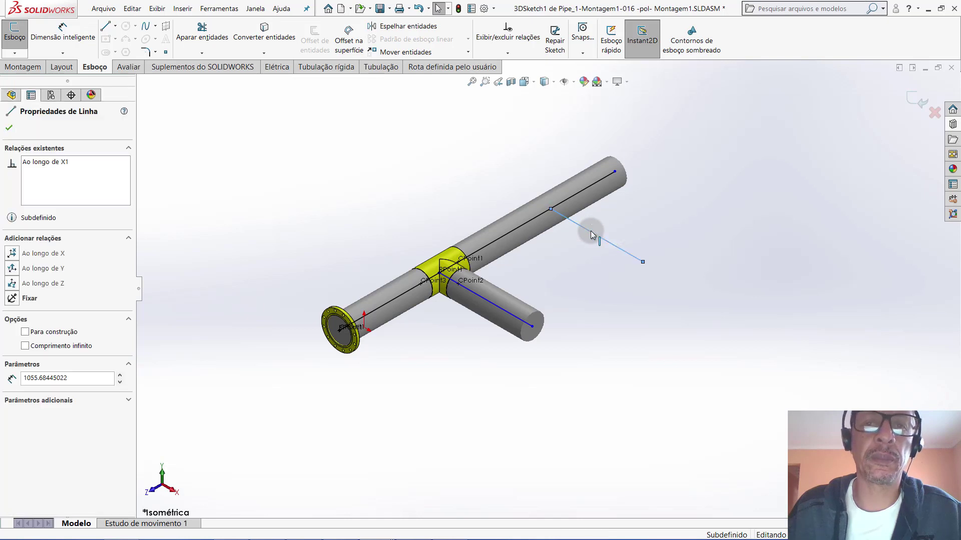
right_click(592, 232)
Delete the trial line, zoom to check the tee, fit the view, and start the Line tool
click(622, 432)
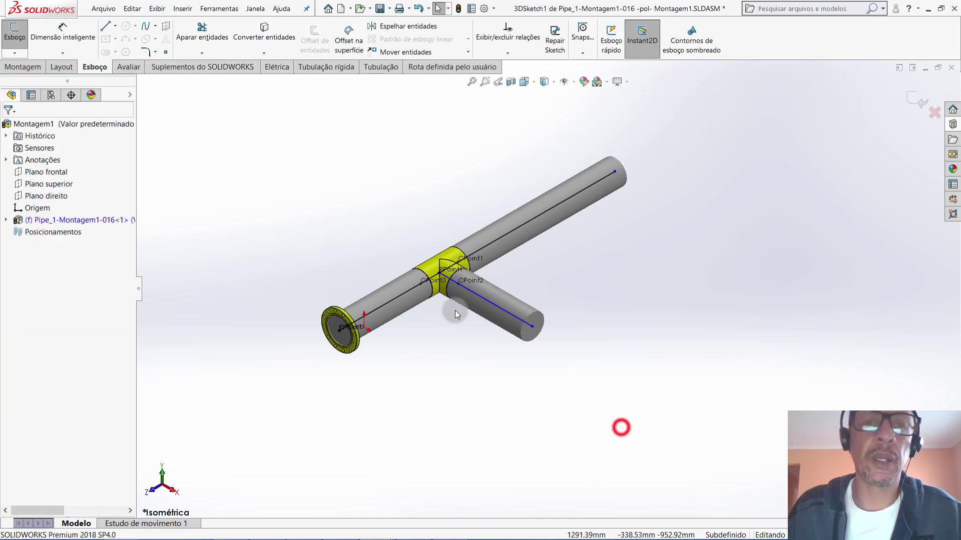
scroll(447, 272, down, 1)
scroll(446, 273, down, 3)
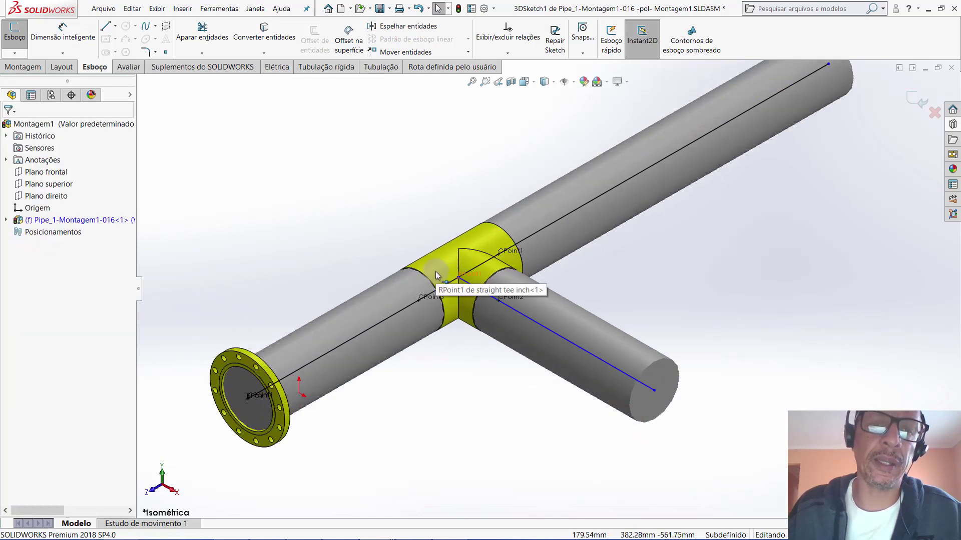
scroll(450, 290, up, 1)
scroll(508, 307, down, 3)
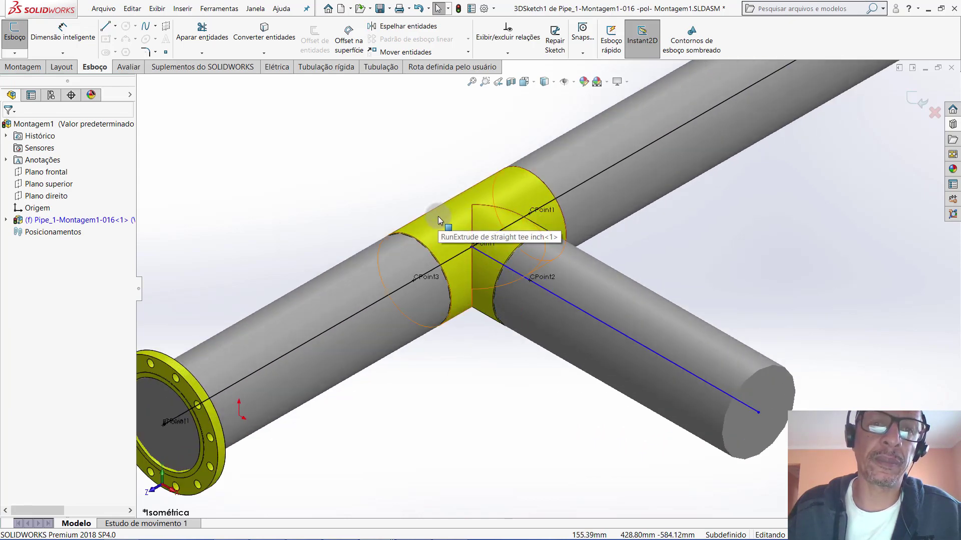
key(f)
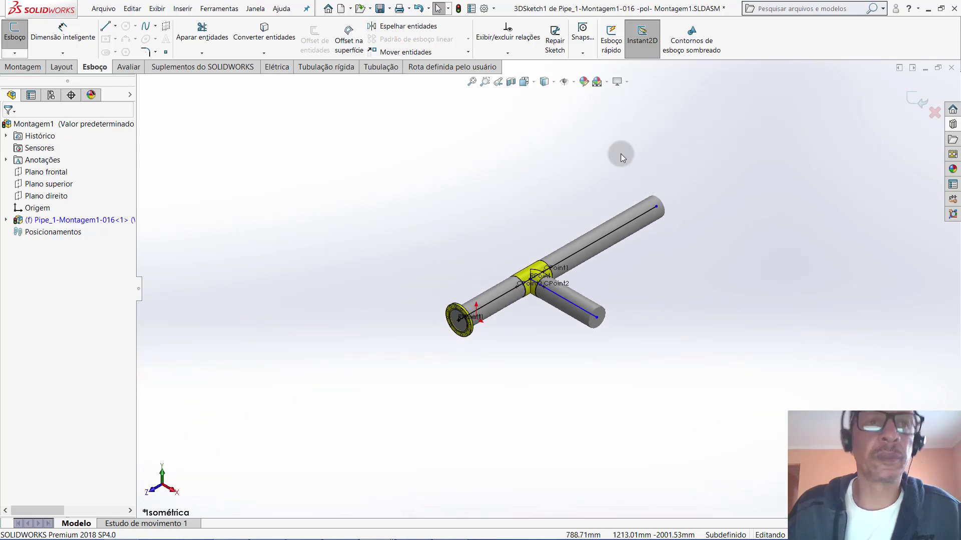
click(108, 27)
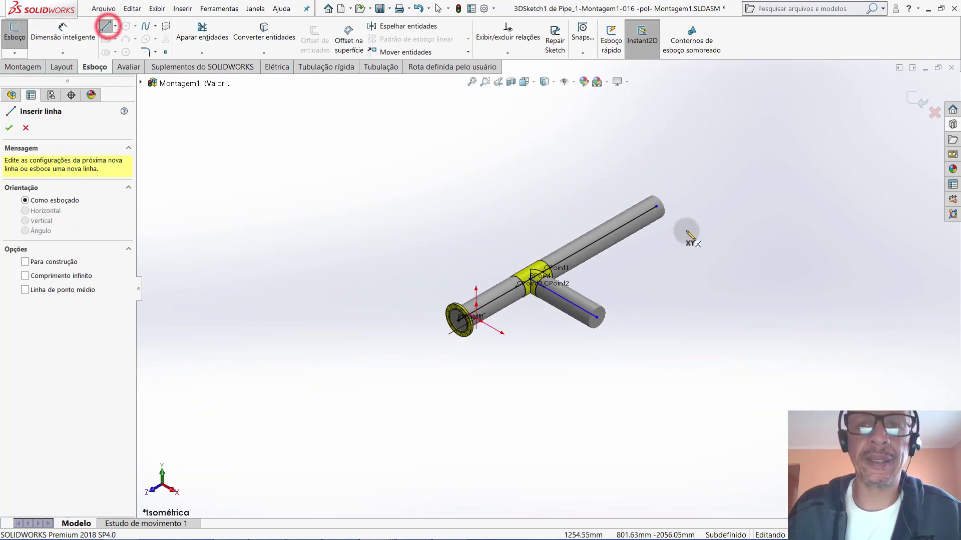
Draw two route lines from the pipe's far end, one sideways and one straight up, with R381.00 bends
click(657, 206)
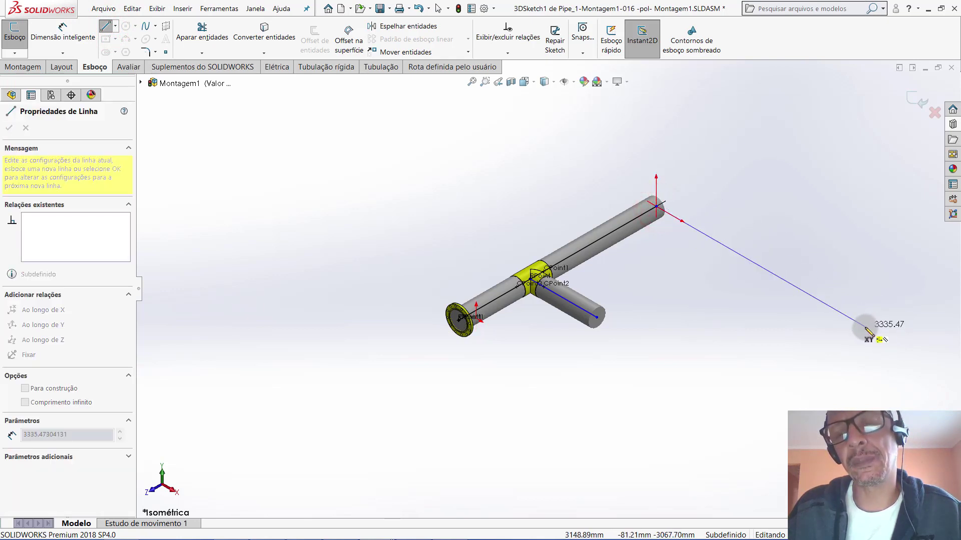
click(865, 327)
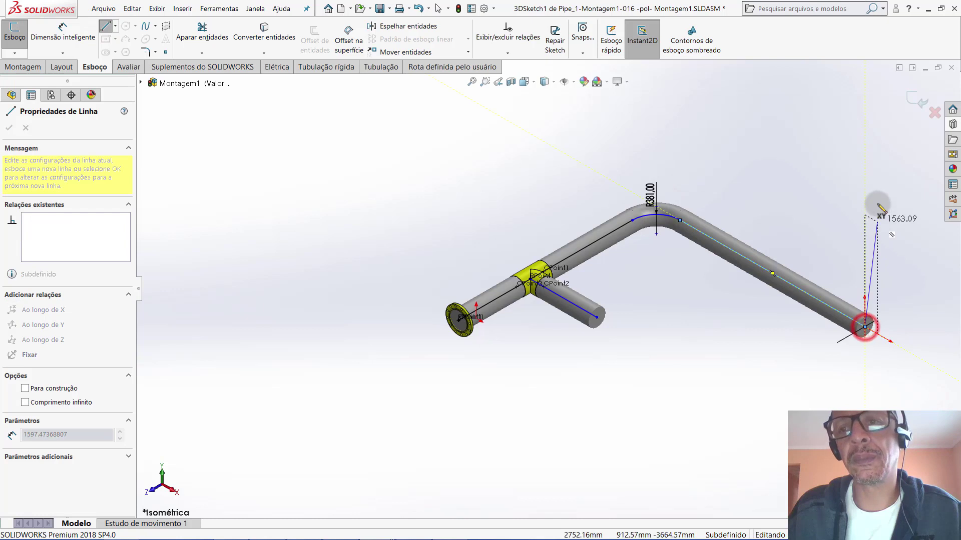
click(866, 120)
right_click(870, 125)
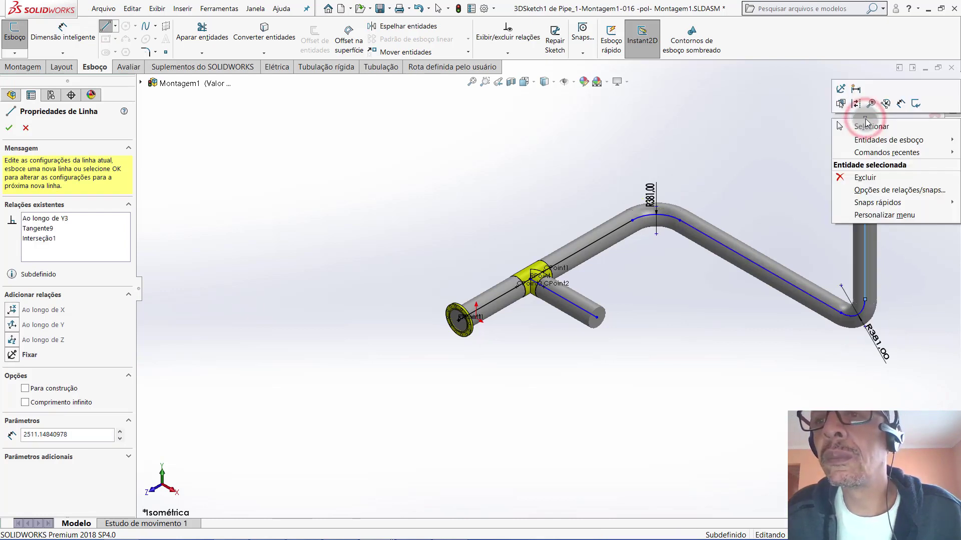
click(871, 126)
scroll(755, 190, up, 3)
Place a Slip On Flange 150-NPS8 from the piping library into the model
scroll(696, 263, up, 2)
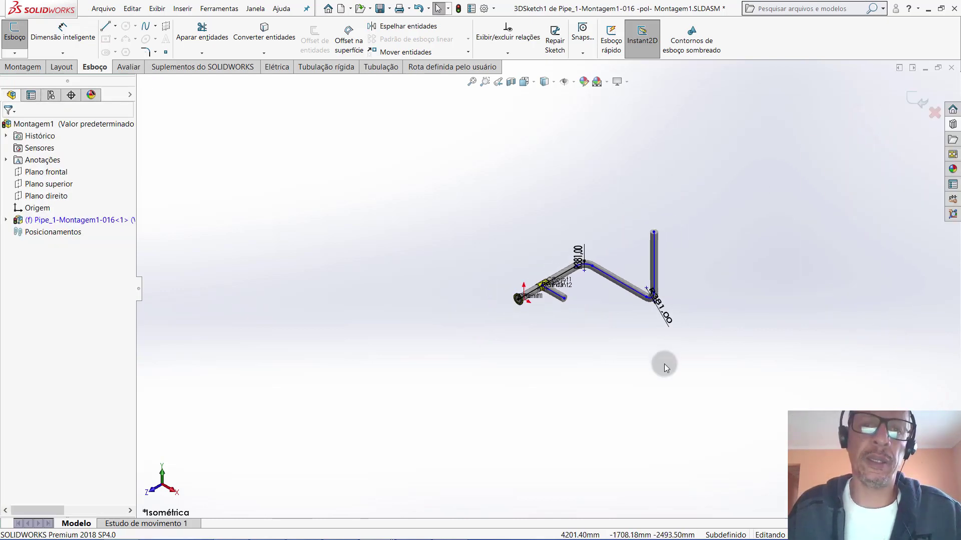
scroll(665, 350, down, 1)
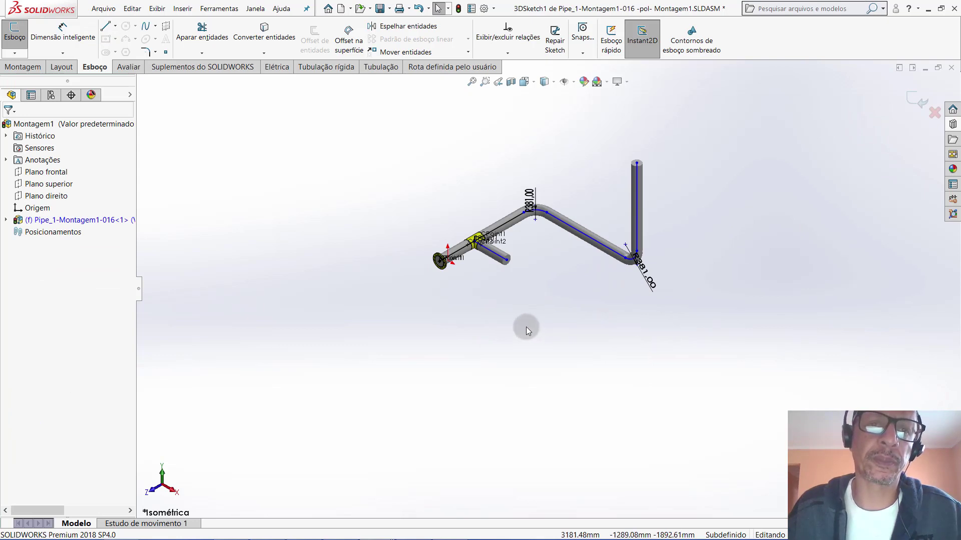
click(952, 125)
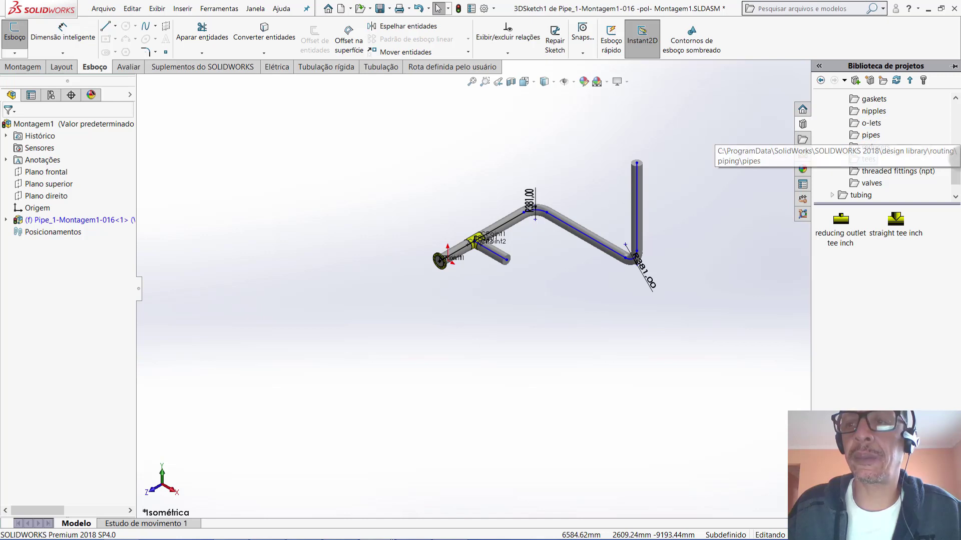
mouse_move(957, 162)
mouse_down()
mouse_move(955, 143)
mouse_move(956, 157)
mouse_up()
click(874, 136)
click(837, 224)
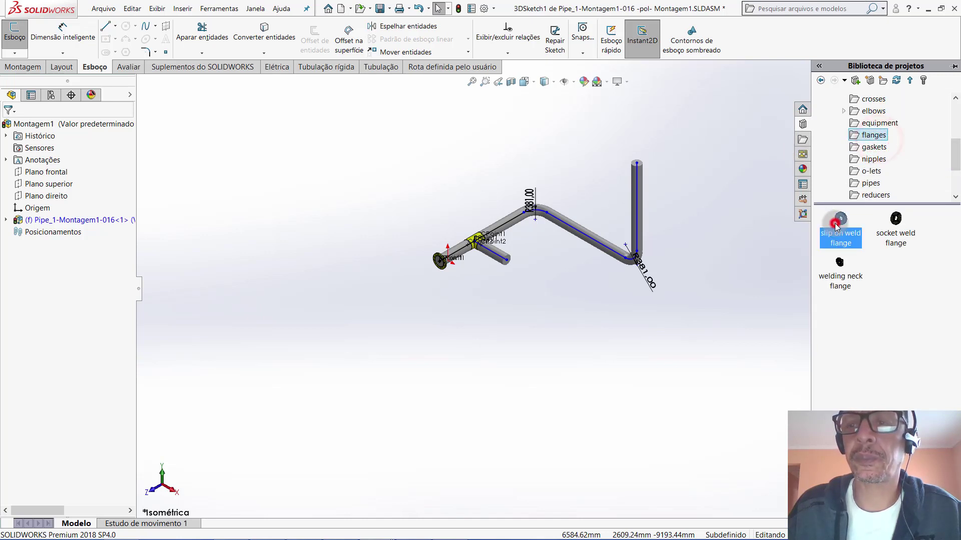
drag(839, 223, 437, 334)
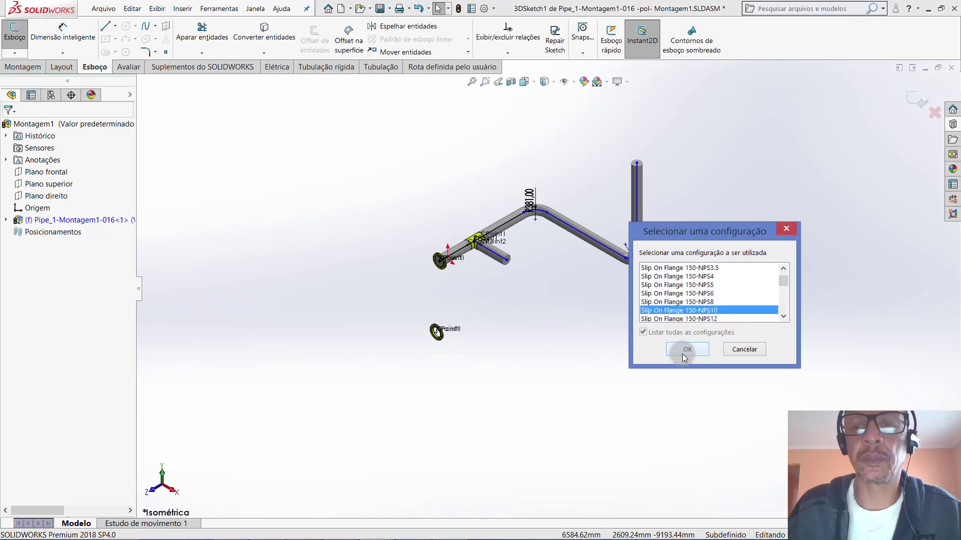
click(694, 302)
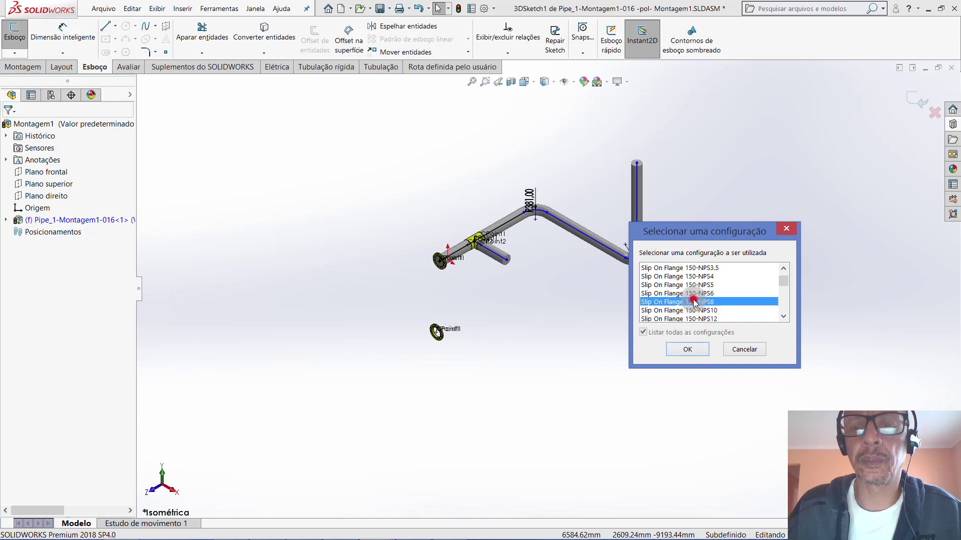
click(677, 347)
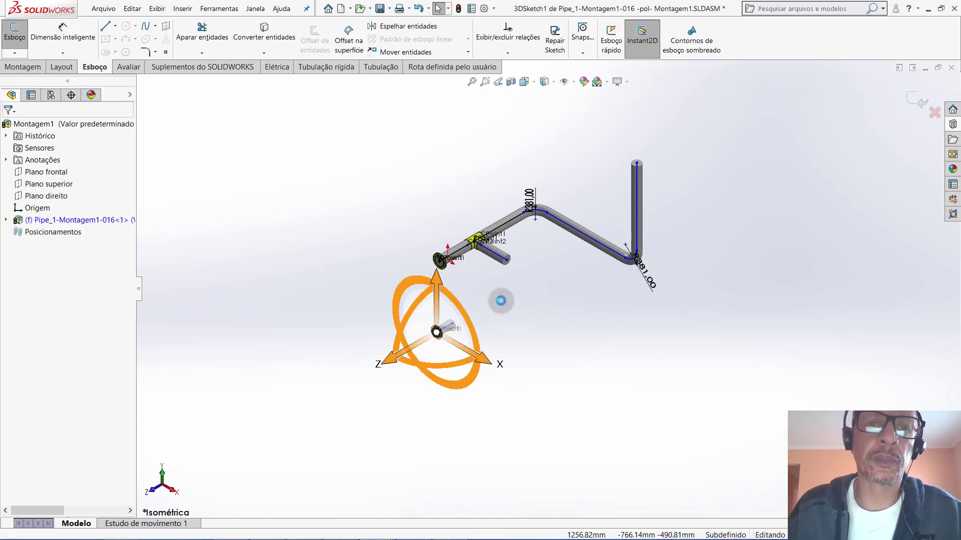
Rotate the new flange's short pipe stub with the triad ring to face another direction
scroll(487, 314, down, 5)
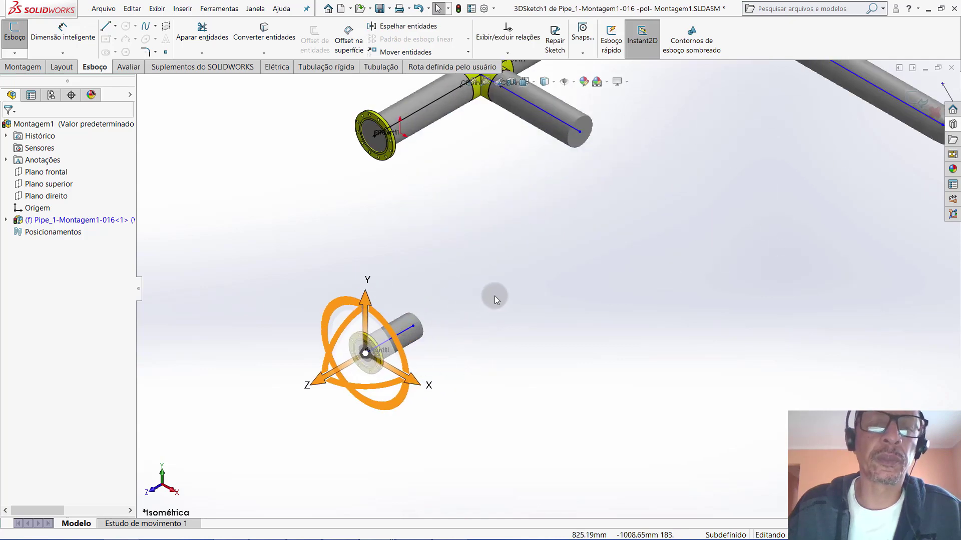
middle_drag(494, 296, 493, 253)
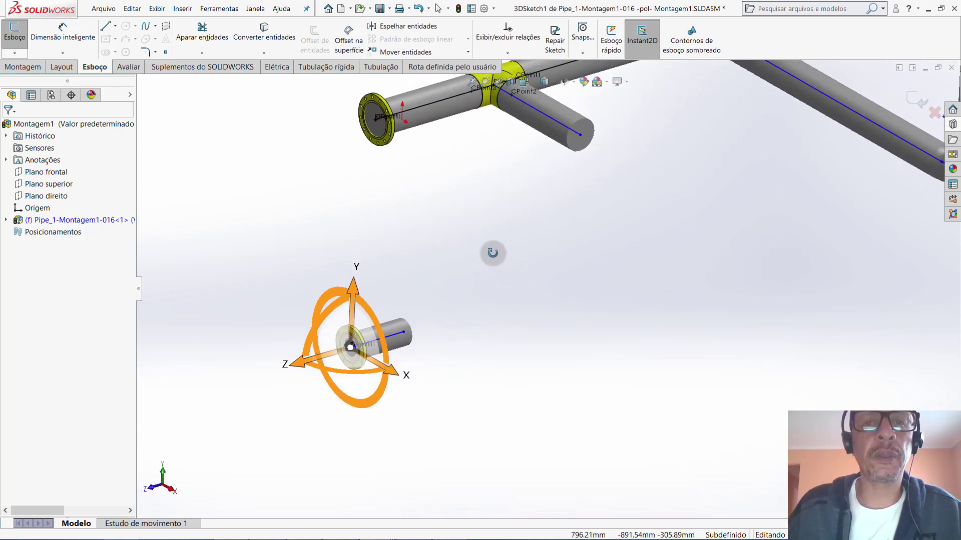
scroll(493, 253, up, 3)
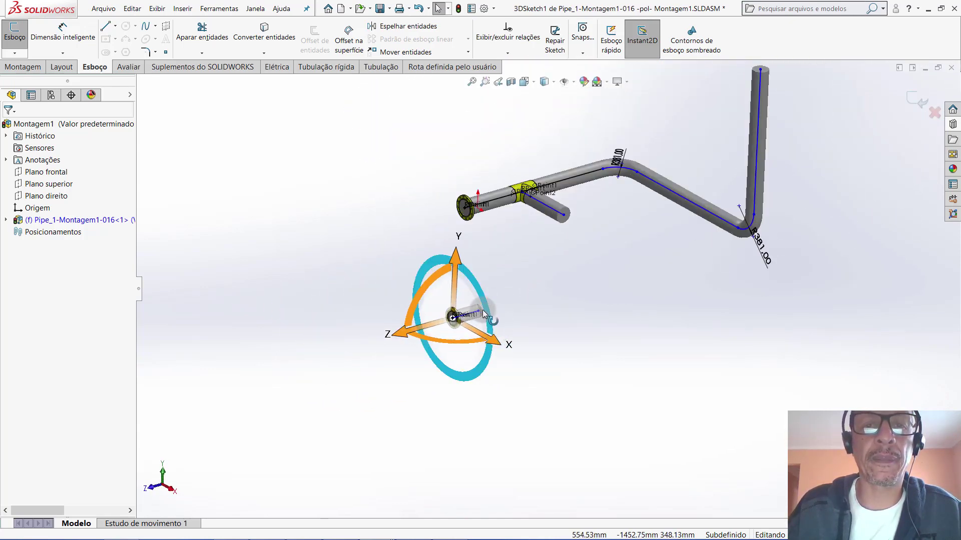
drag(480, 311, 530, 296)
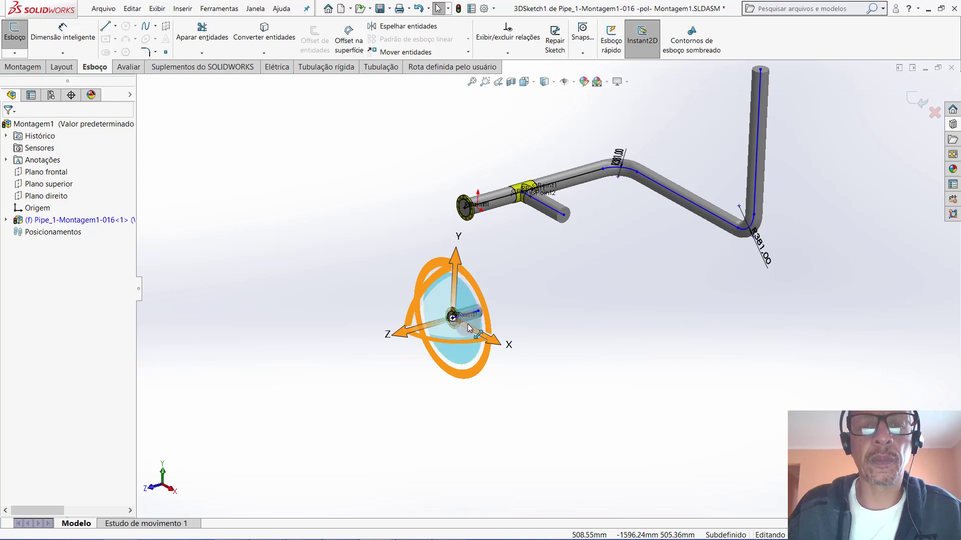
drag(469, 328, 475, 328)
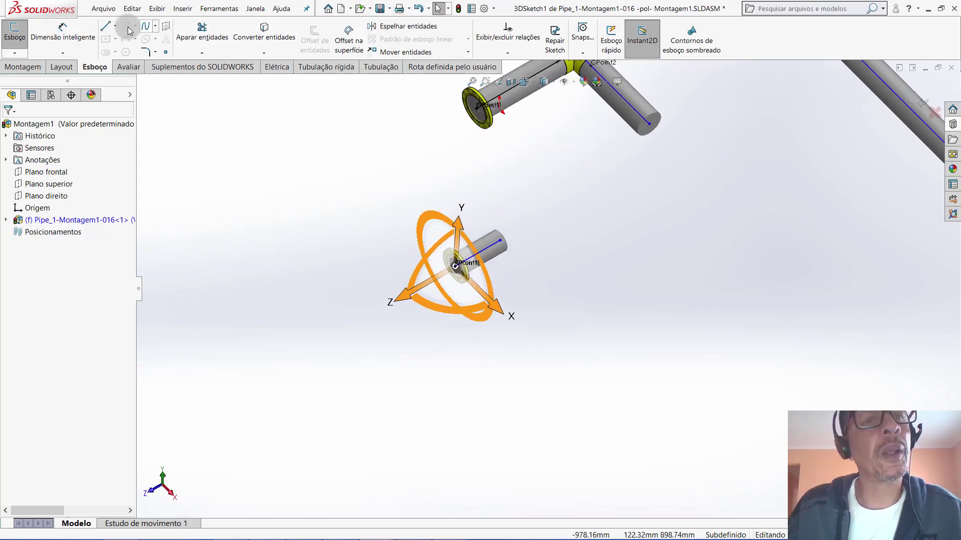
Draw a new route line from the stub's end across toward the upper pipe run
click(104, 27)
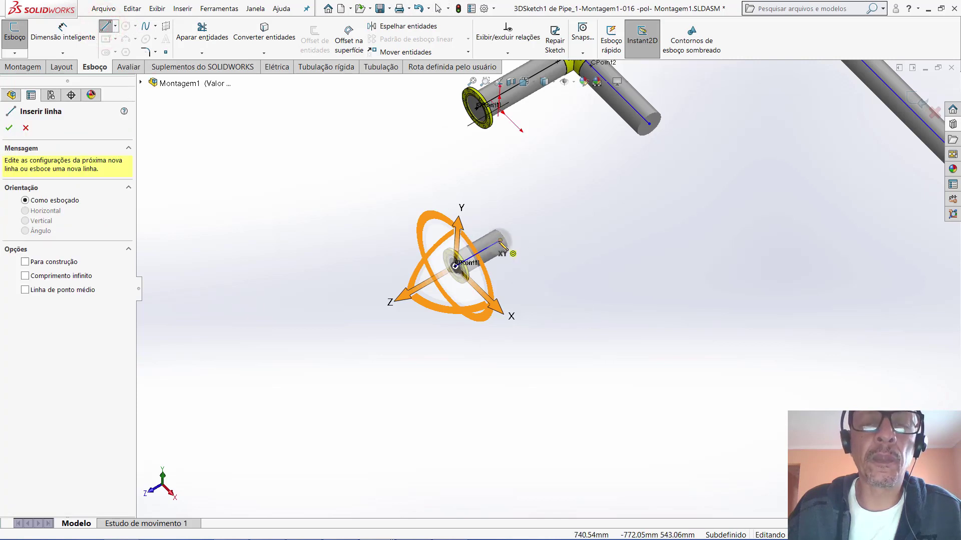
click(500, 243)
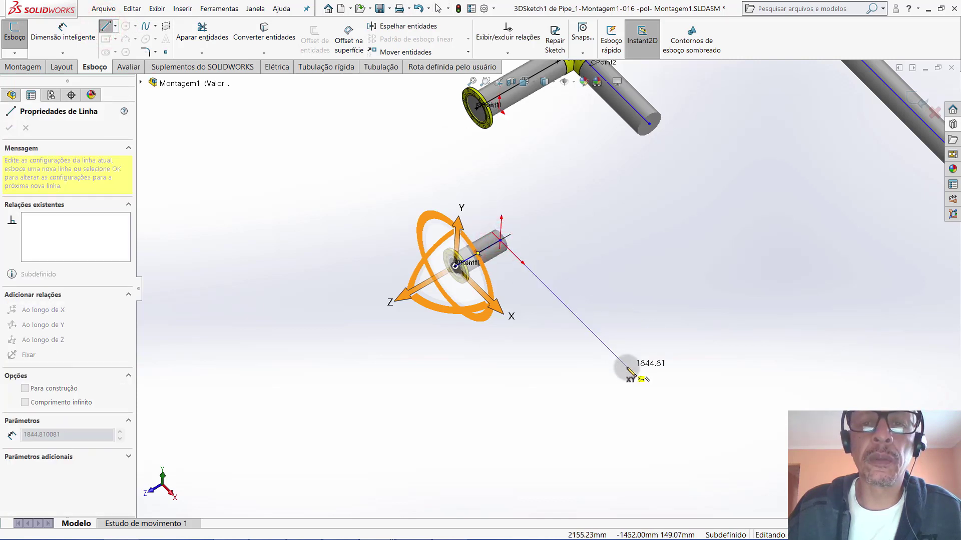
scroll(628, 367, up, 4)
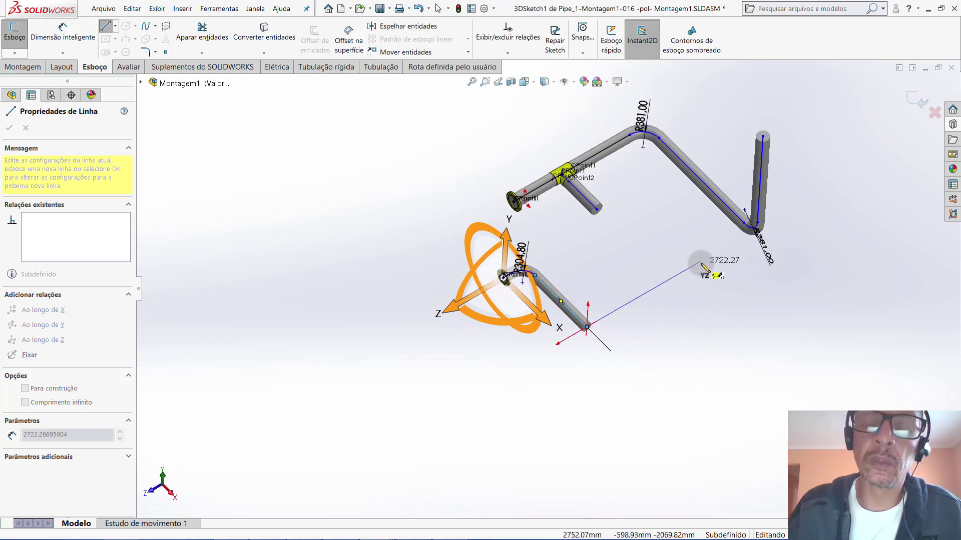
click(700, 262)
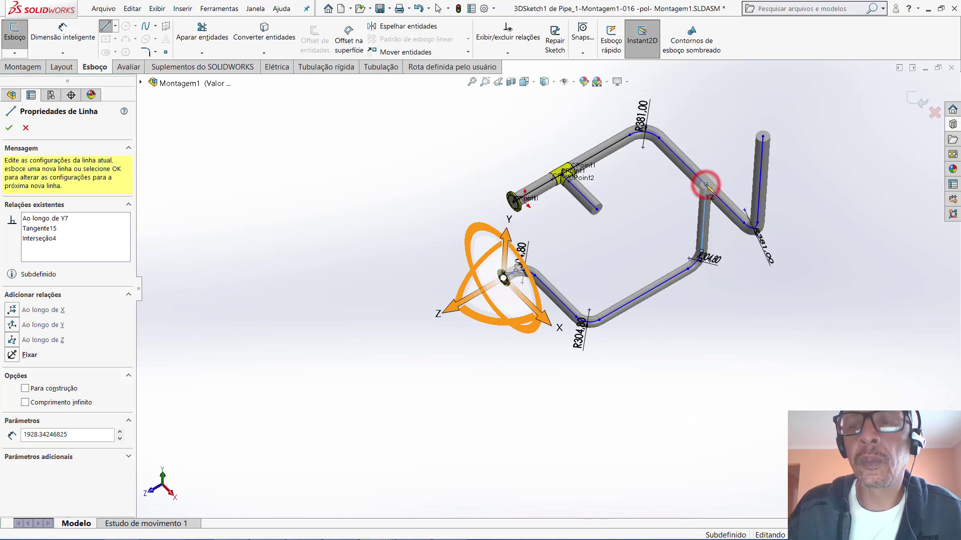
scroll(708, 186, down, 2)
scroll(690, 197, down, 2)
scroll(650, 218, down, 3)
scroll(626, 215, down, 2)
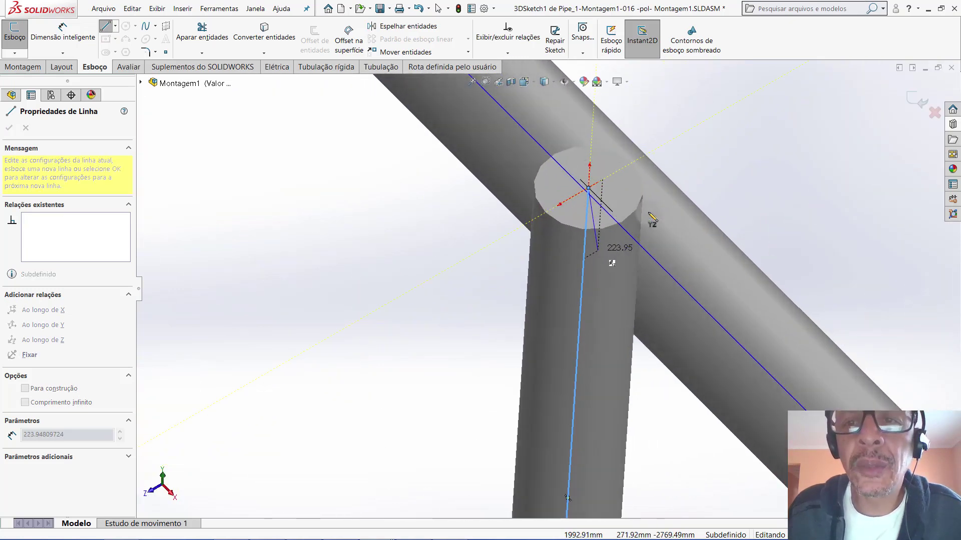
scroll(584, 212, down, 1)
Finish the line and snap the new route's end point onto the upper pipe's centreline
scroll(562, 203, down, 1)
right_click(604, 201)
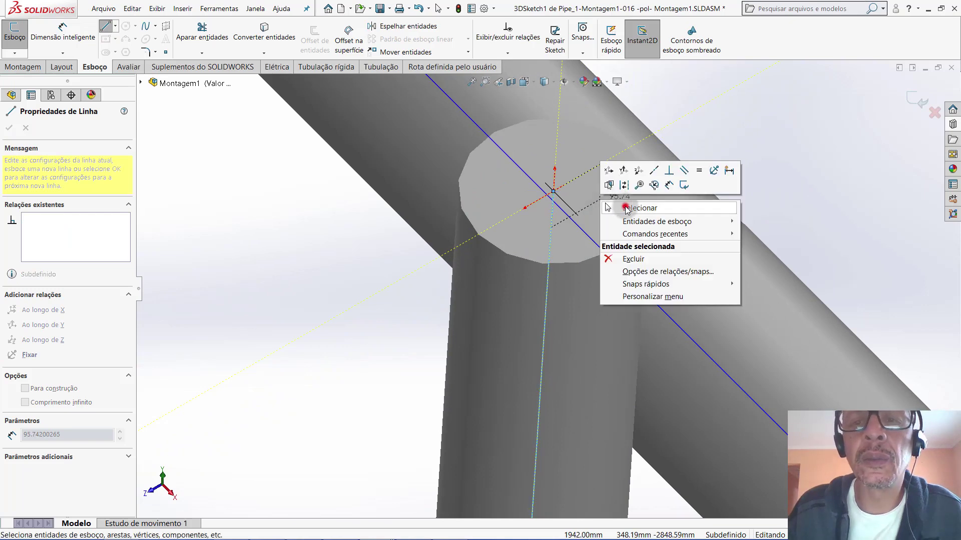
click(625, 207)
click(555, 192)
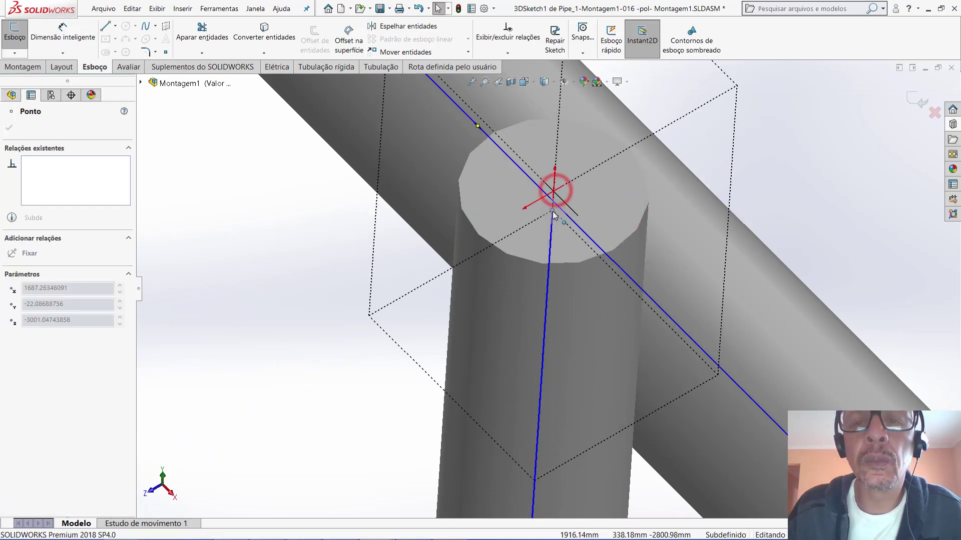
drag(553, 206, 554, 209)
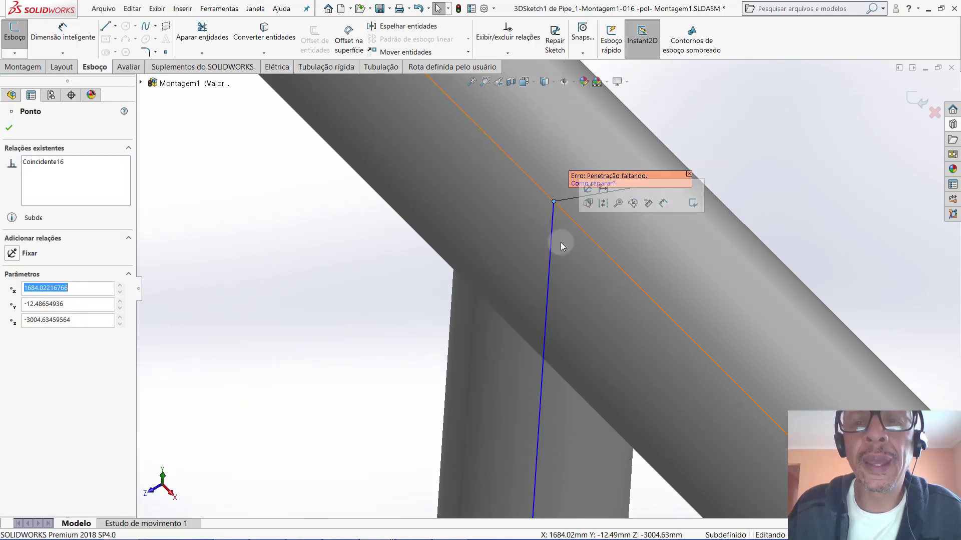
Inspect the Ponto36 junction and show repair advice for the 'Penetração faltando' error
scroll(562, 223, up, 5)
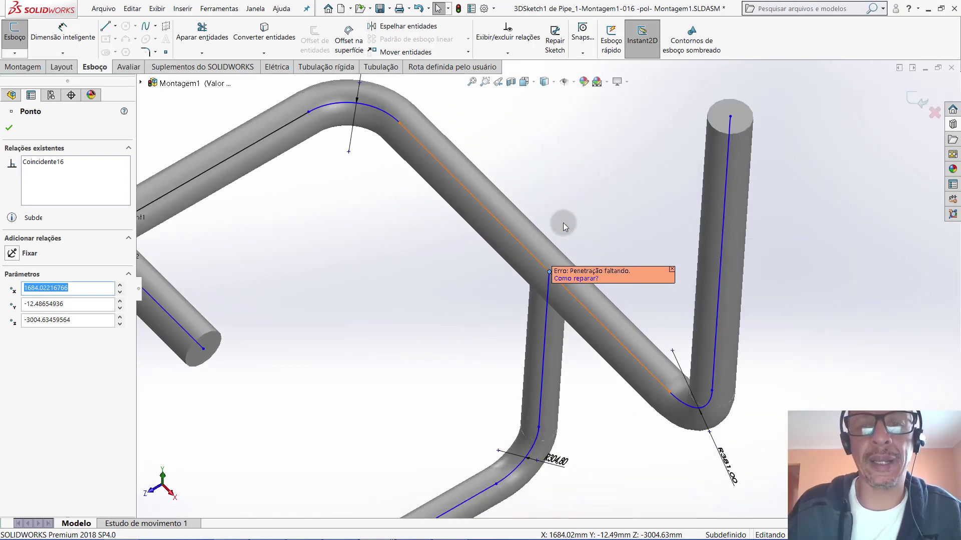
mouse_move(563, 223)
middle_down()
mouse_move(487, 324)
mouse_move(454, 349)
middle_up()
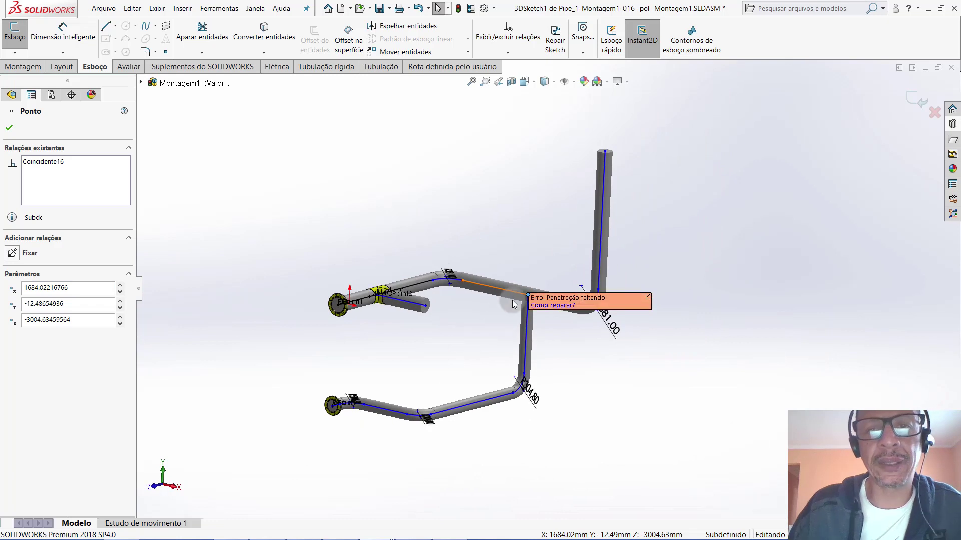
scroll(515, 300, down, 3)
drag(548, 278, 500, 178)
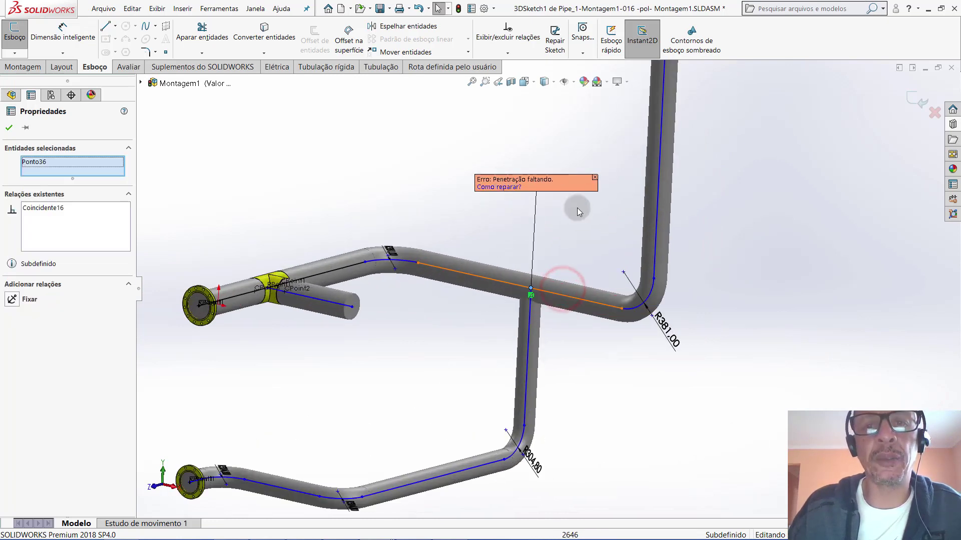
scroll(580, 215, down, 2)
middle_drag(437, 228, 443, 219)
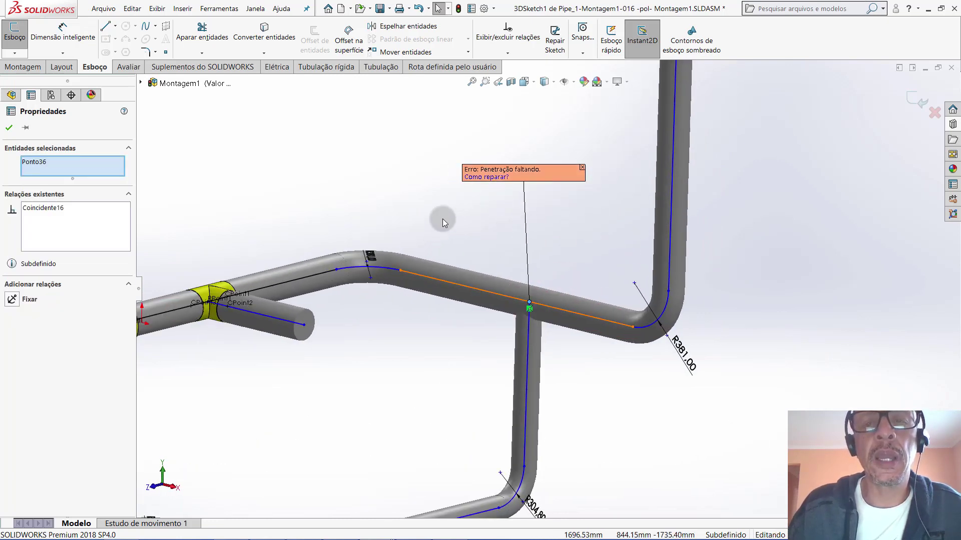
click(483, 178)
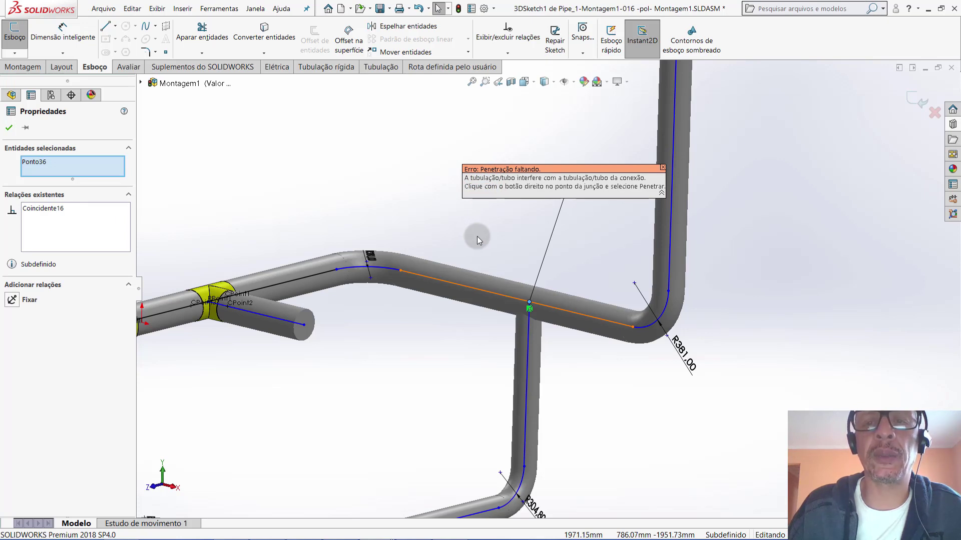
Apply Penetrar at Ponto36 so the branch joins the upper run as a tee, then inspect it
right_click(529, 303)
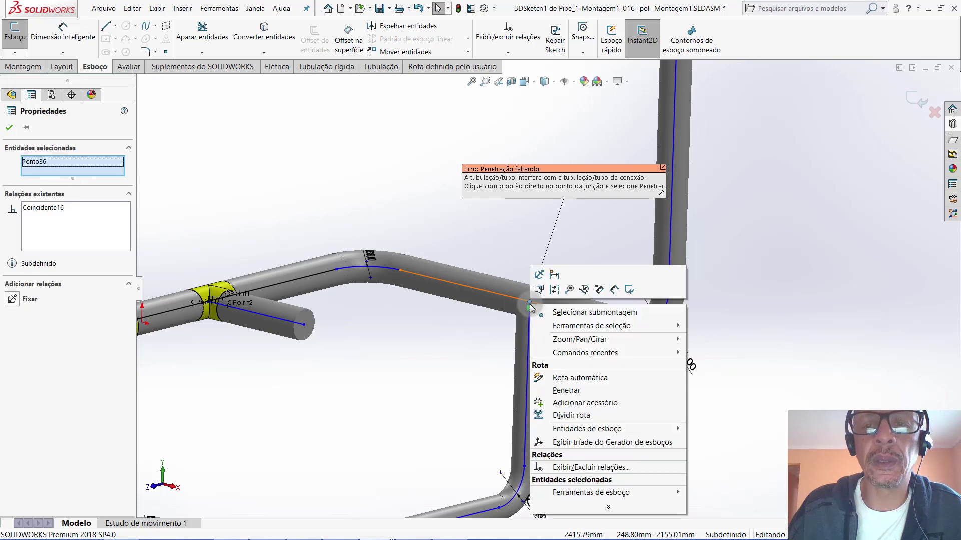
click(566, 391)
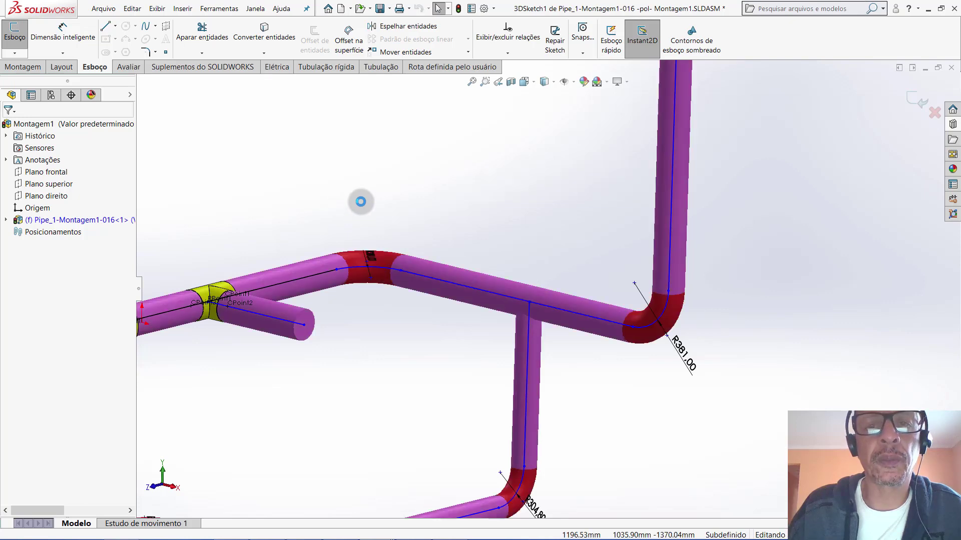
mouse_move(380, 210)
middle_down()
mouse_move(368, 261)
mouse_move(375, 229)
middle_up()
scroll(551, 272, down, 3)
scroll(520, 289, down, 3)
mouse_move(520, 289)
middle_down()
mouse_move(515, 148)
mouse_move(508, 206)
mouse_move(487, 227)
middle_up()
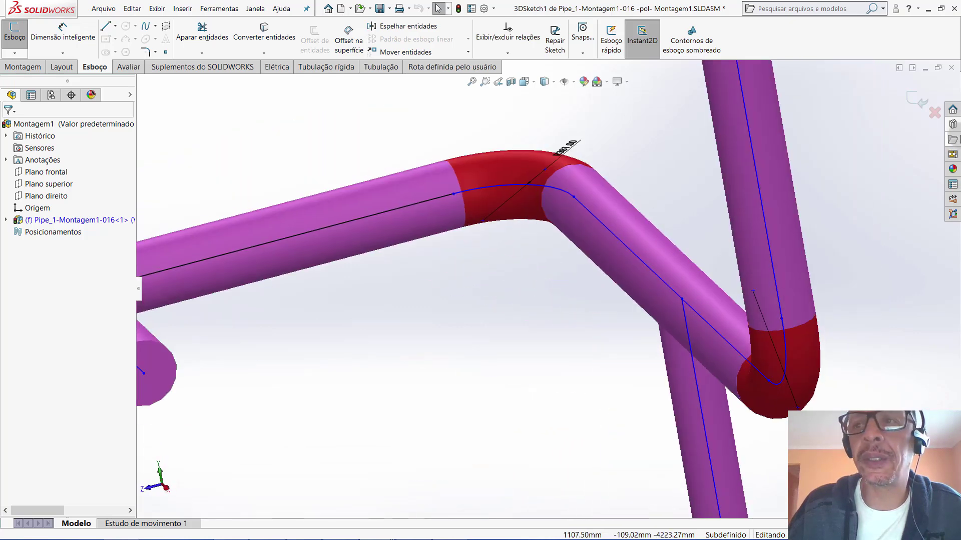
Exit the route sketch and zoom in on the branch pipe's cut edge at the tee
click(906, 95)
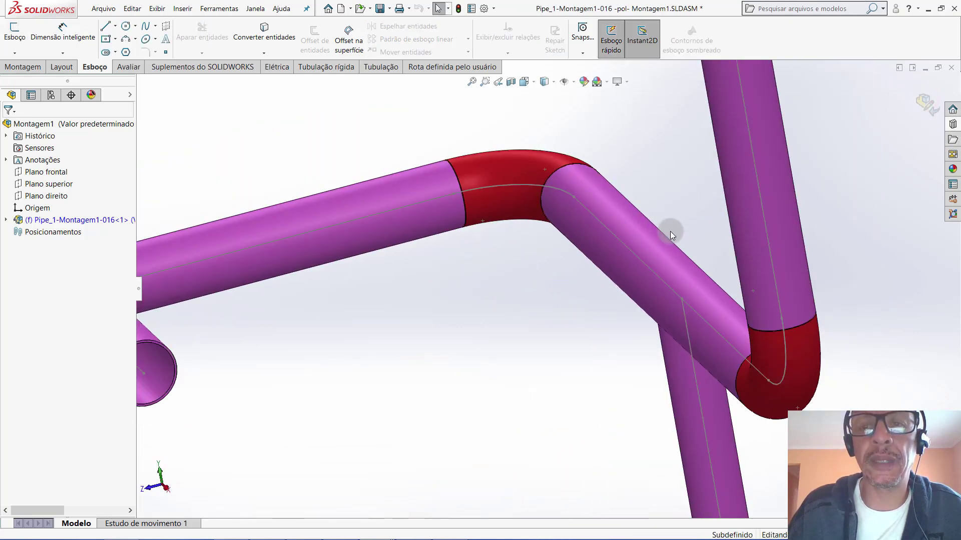
middle_drag(644, 287, 589, 386)
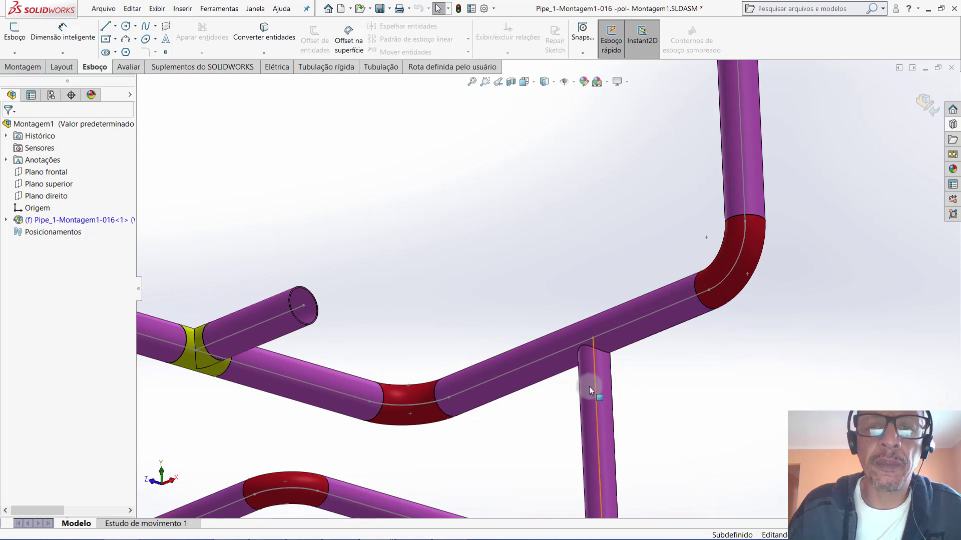
scroll(592, 350, down, 5)
scroll(596, 320, down, 2)
click(603, 197)
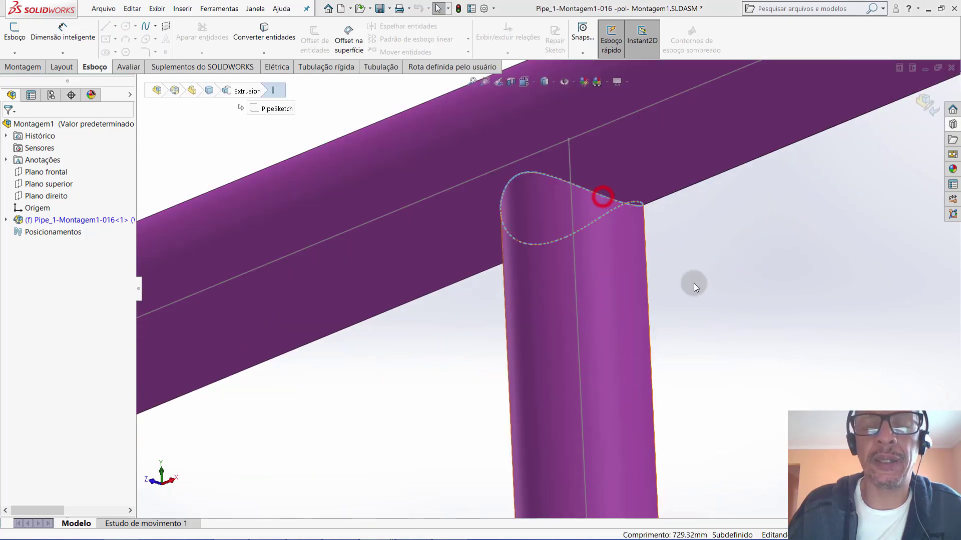
Orbit the branched pipe run to a frontal view and zoom around it
scroll(634, 253, up, 2)
scroll(621, 278, up, 3)
scroll(530, 265, up, 2)
mouse_move(530, 265)
middle_down()
mouse_move(564, 379)
mouse_move(575, 350)
middle_up()
scroll(477, 374, up, 1)
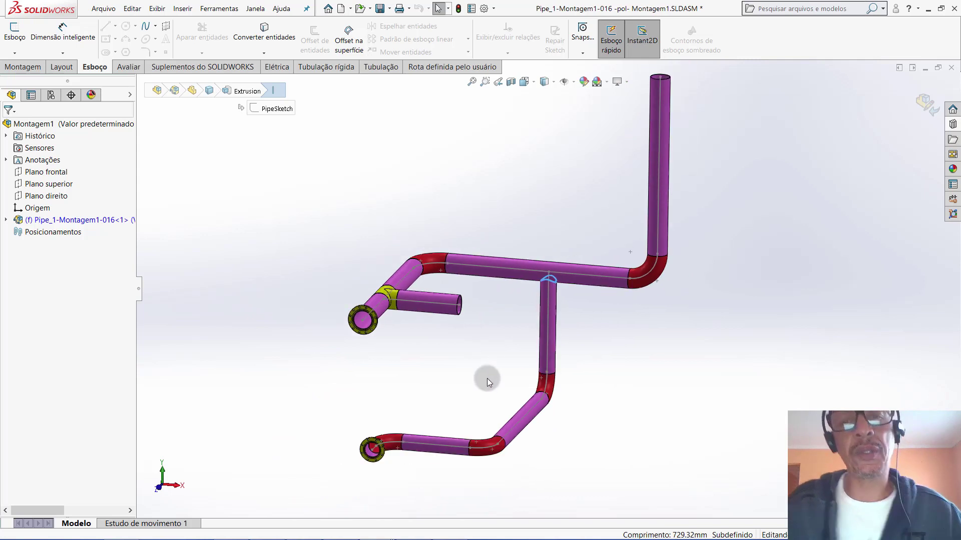
scroll(488, 378, down, 1)
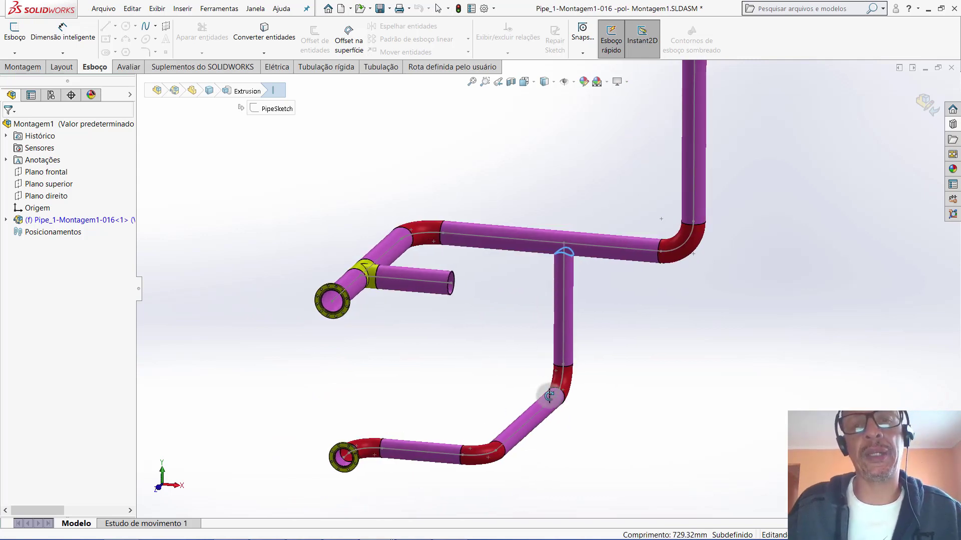
scroll(568, 295, up, 2)
scroll(584, 164, up, 1)
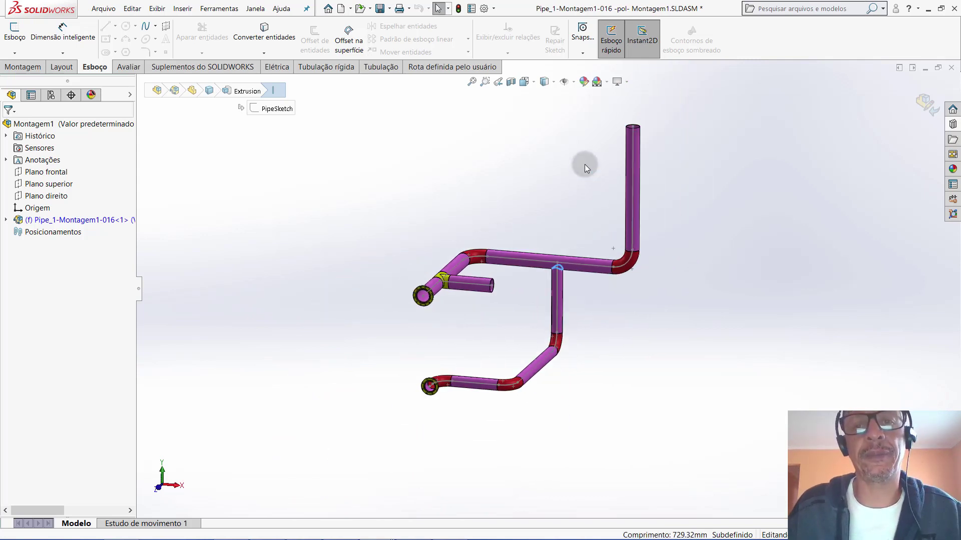
scroll(585, 164, down, 1)
scroll(573, 232, up, 1)
scroll(574, 235, down, 1)
scroll(573, 358, up, 1)
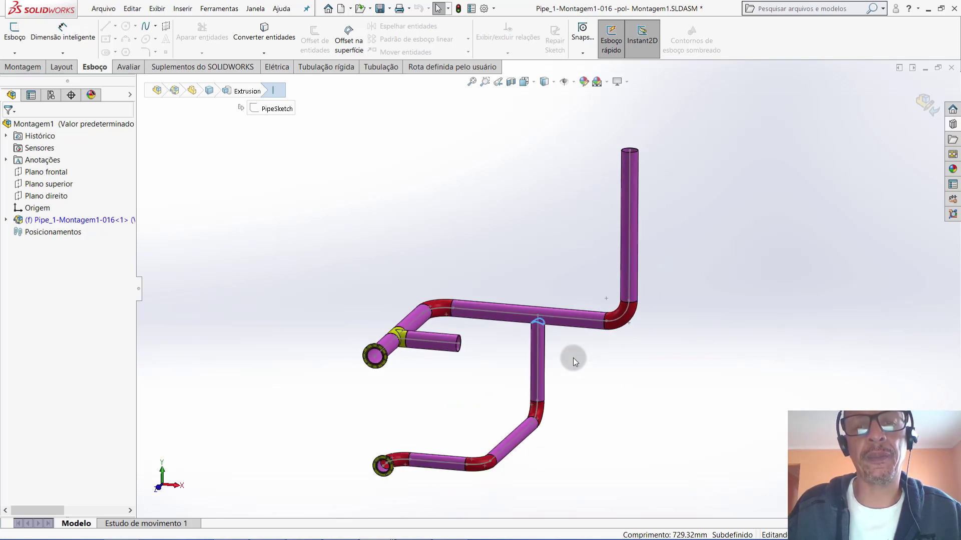
scroll(573, 357, down, 1)
scroll(563, 350, down, 1)
scroll(562, 350, down, 3)
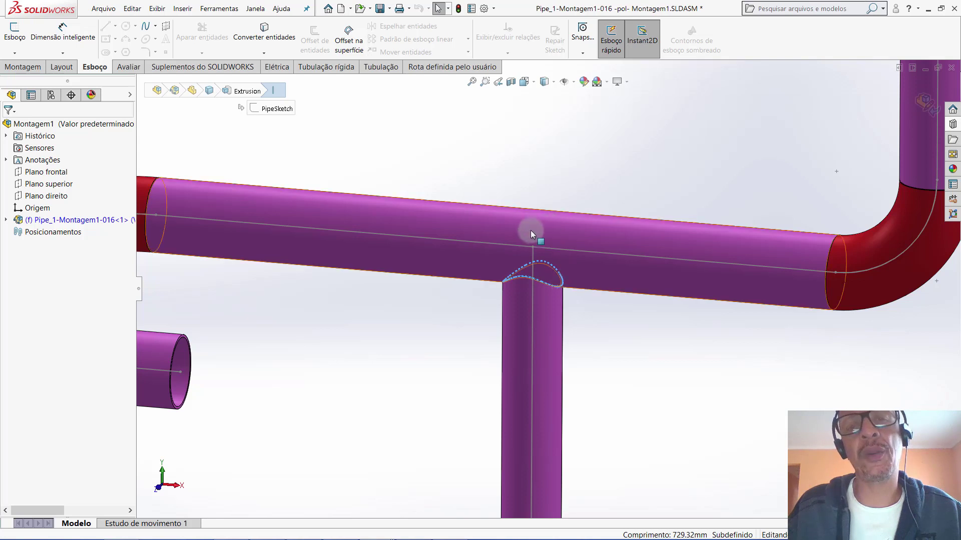
scroll(530, 254, up, 2)
scroll(530, 277, up, 2)
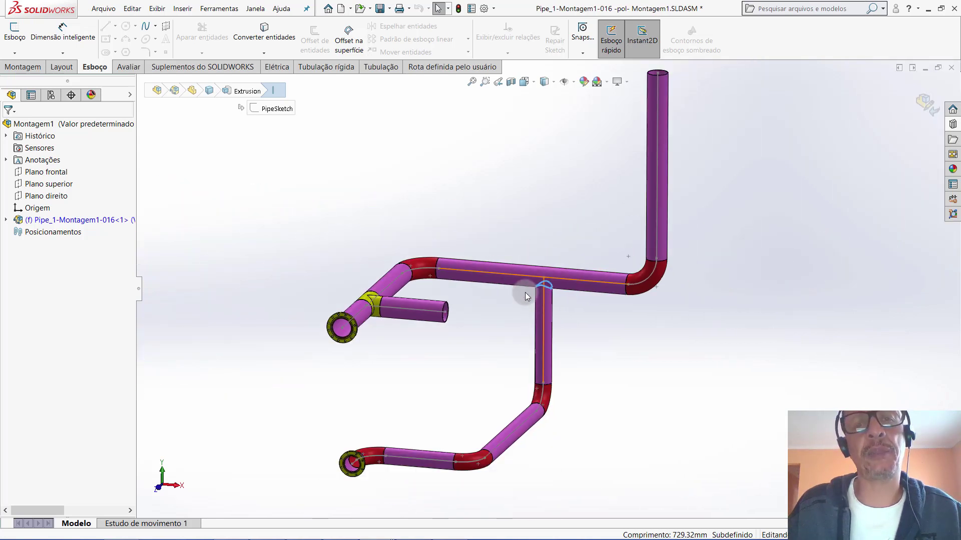
scroll(558, 276, up, 2)
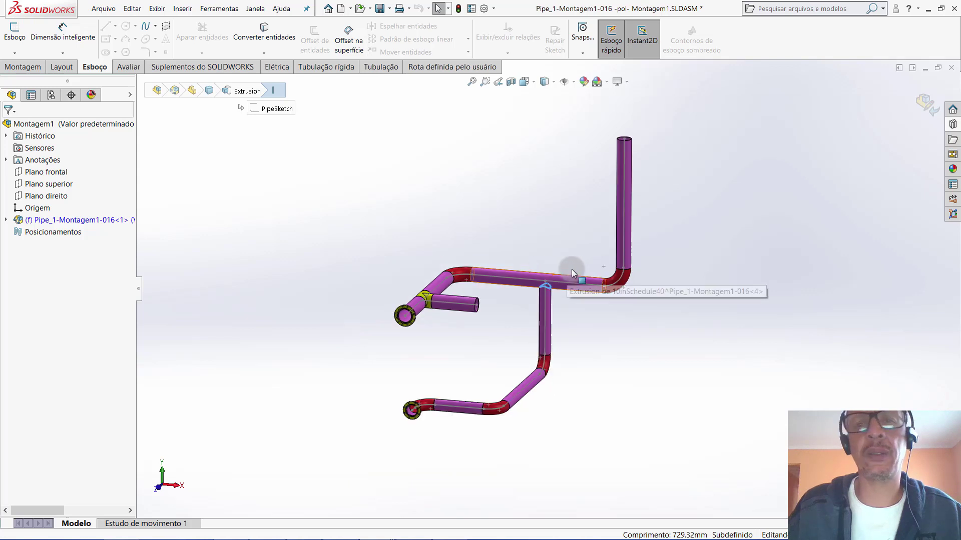
Exit the pipe edit back to Montagem1 and switch to the Peça2 part
click(912, 103)
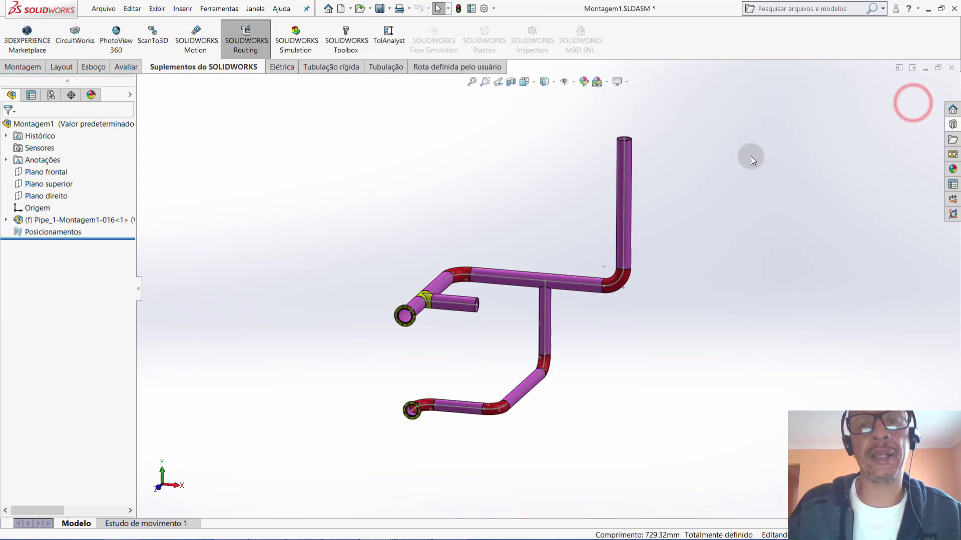
click(255, 9)
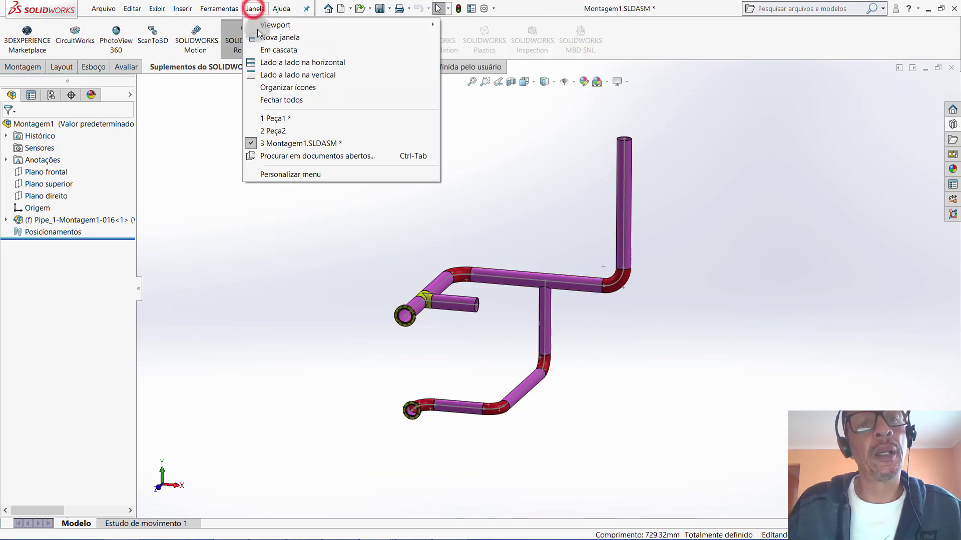
click(280, 131)
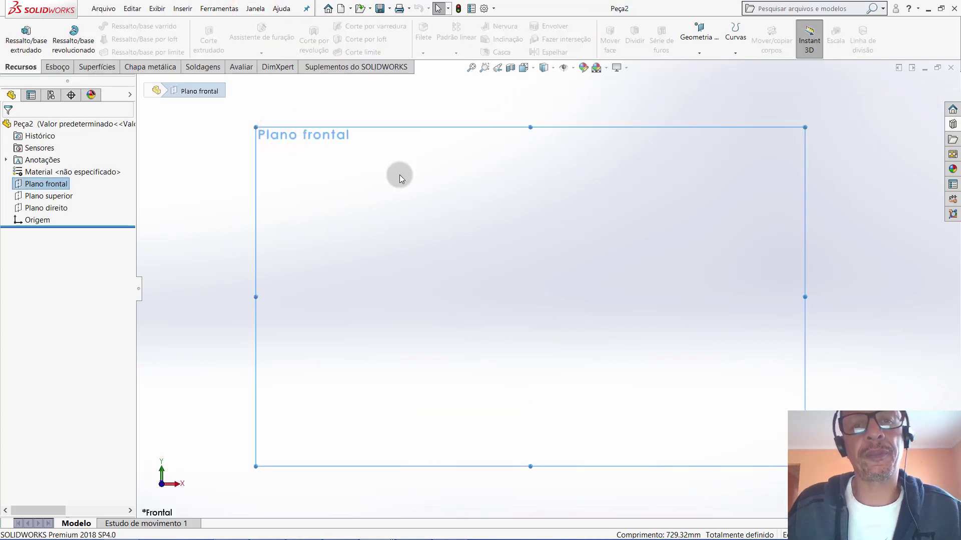
Switch to the Peça1 T-pipe part and orbit the view to inspect it
click(256, 7)
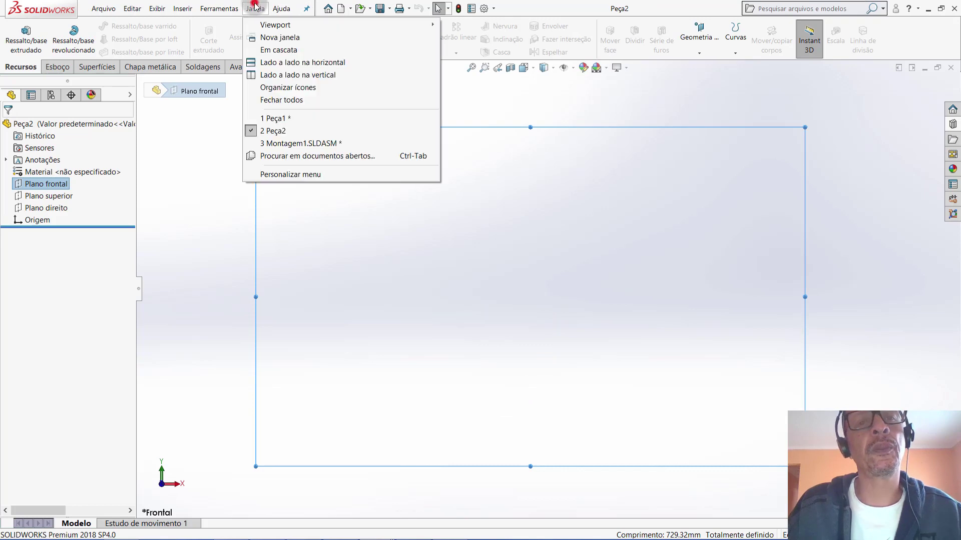
click(281, 118)
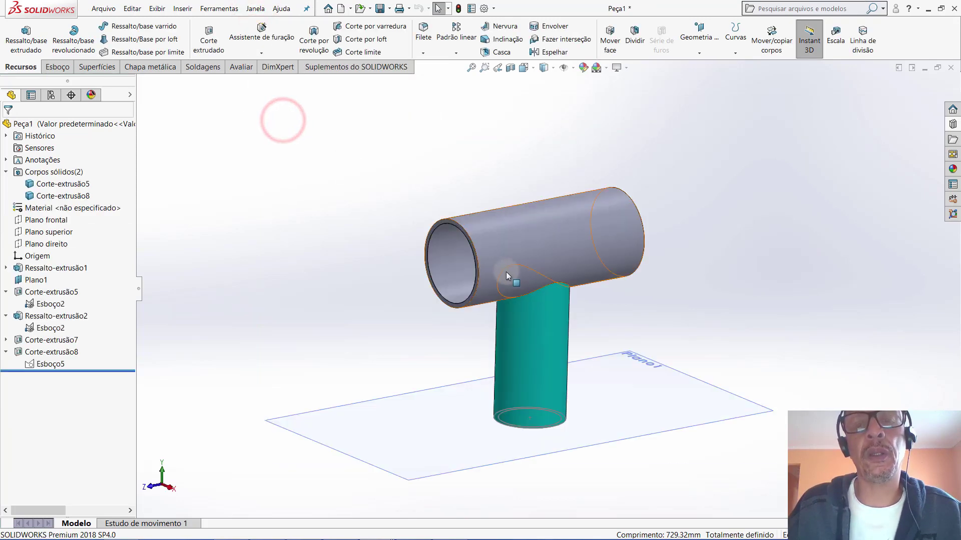
scroll(569, 315, down, 2)
mouse_move(568, 315)
middle_down()
mouse_move(585, 178)
mouse_move(553, 236)
mouse_move(516, 270)
mouse_move(553, 251)
mouse_move(553, 302)
mouse_move(564, 307)
mouse_move(555, 306)
middle_up()
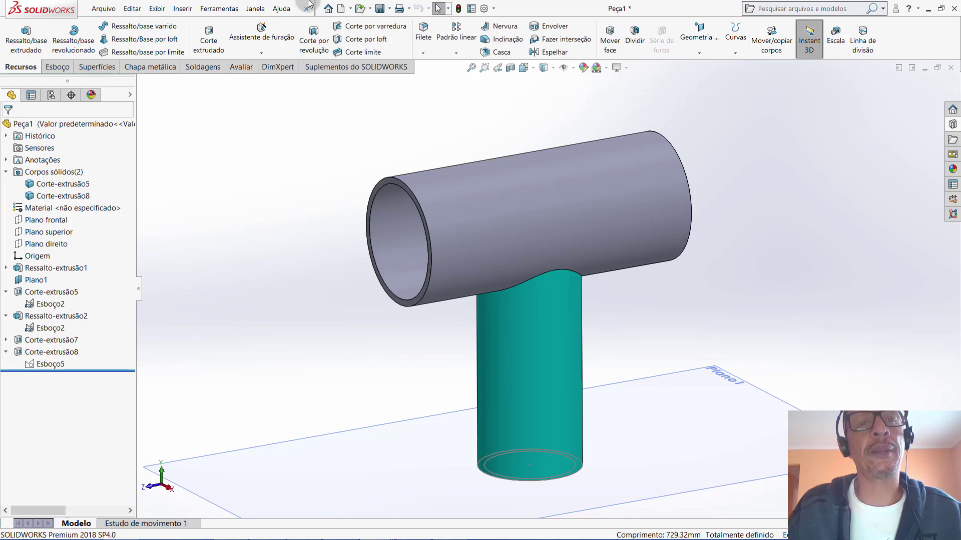
Switch back to Peça2 and sketch a circle centred on the origin
click(259, 11)
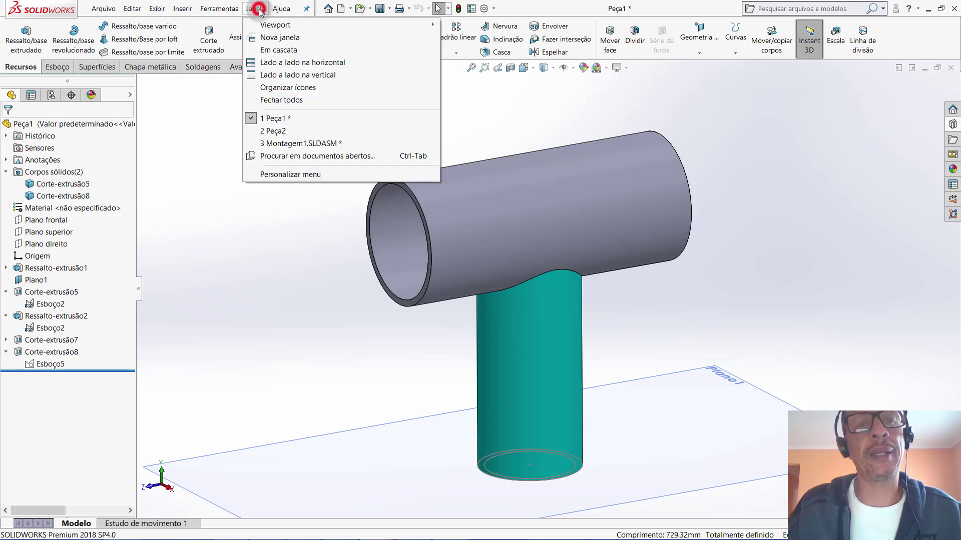
click(301, 137)
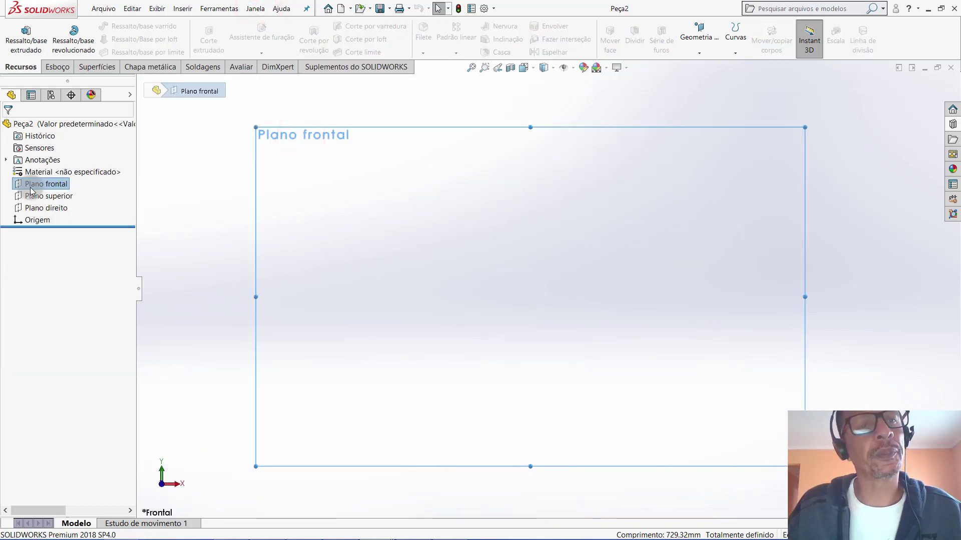
click(58, 68)
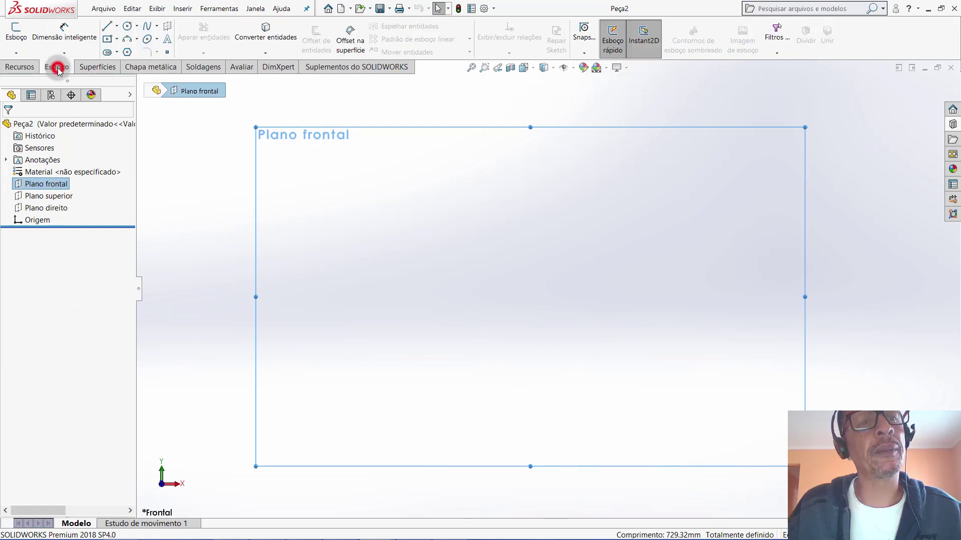
click(127, 30)
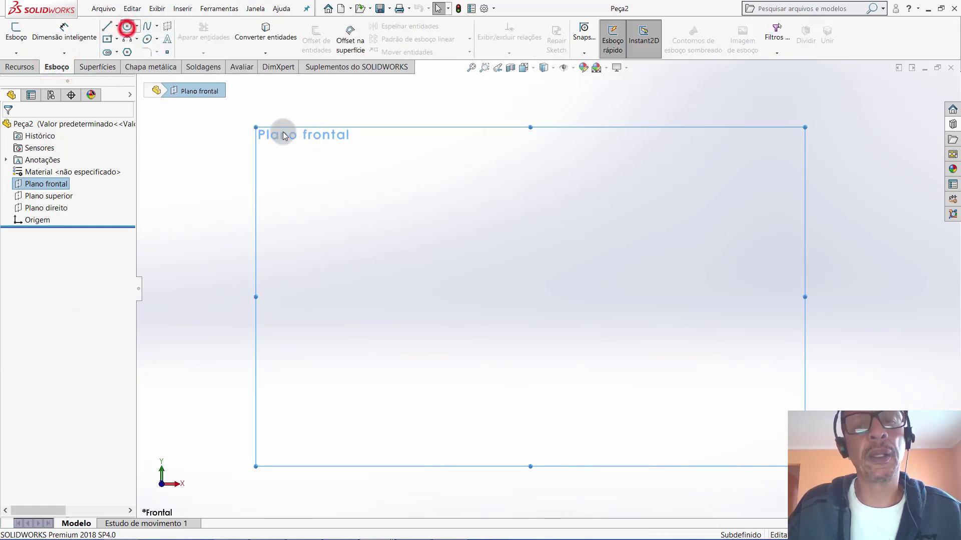
click(531, 298)
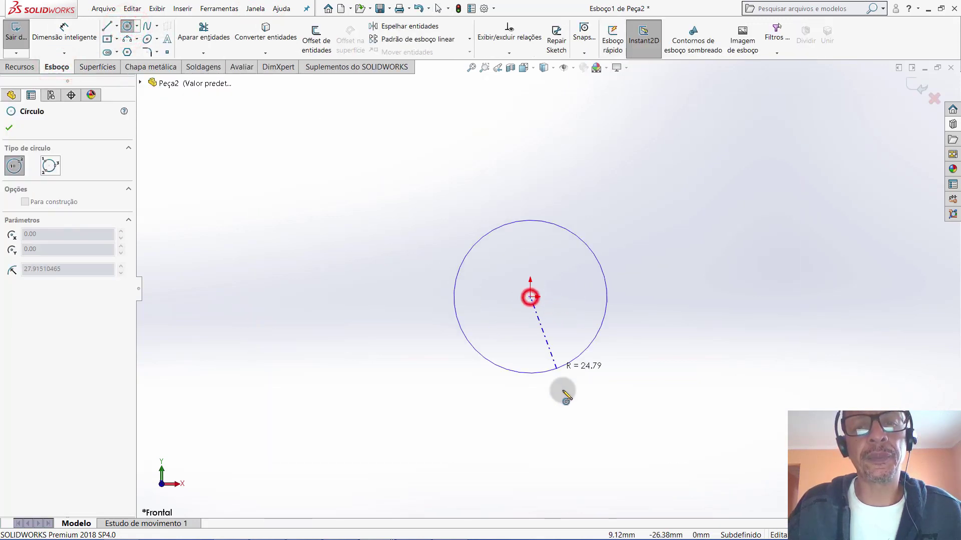
click(623, 443)
click(9, 128)
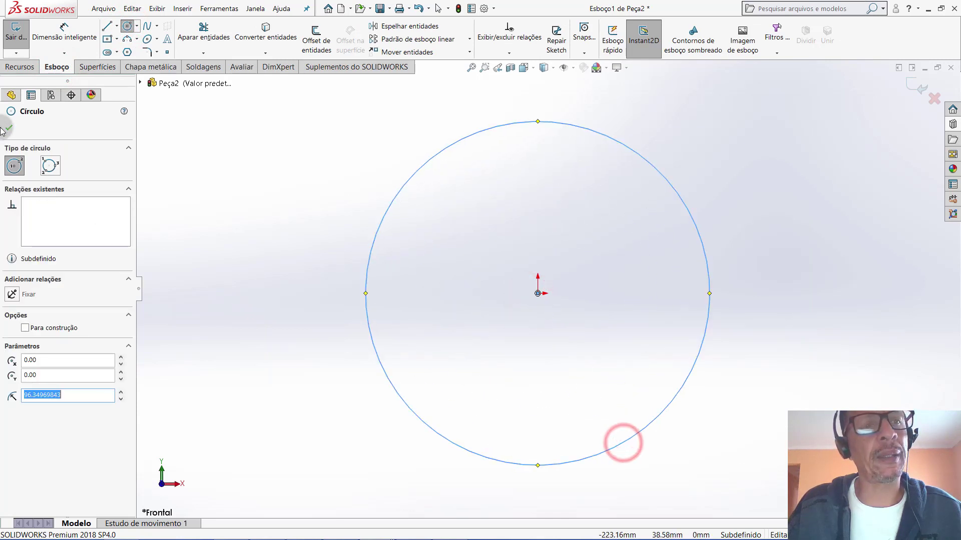
Dimension the circle's diameter to 254 mm and fit it in the view
click(59, 36)
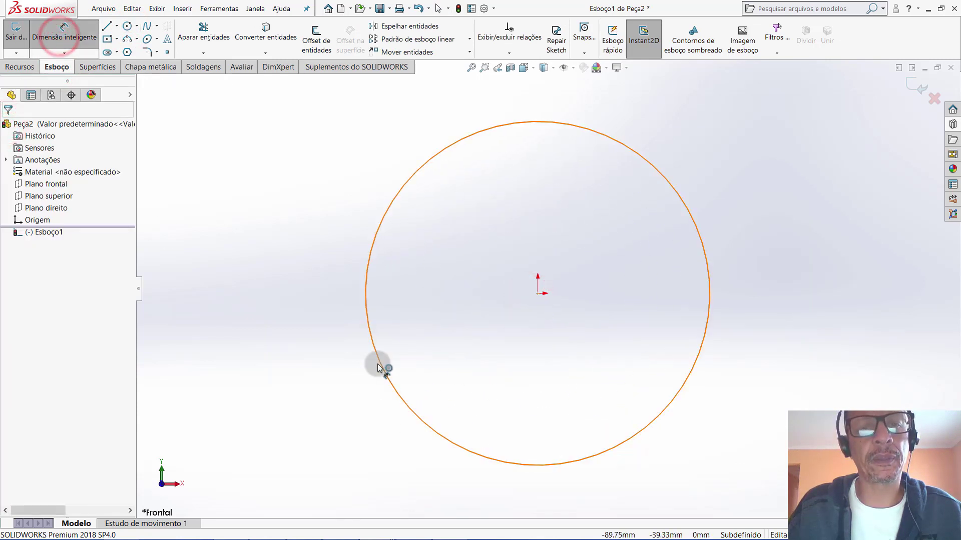
click(378, 363)
click(289, 306)
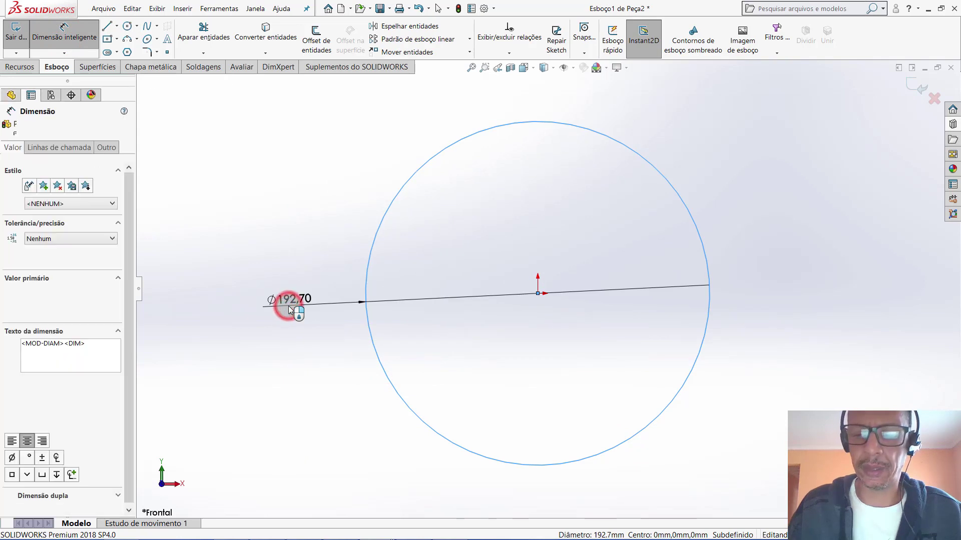
text(254)
key(Return)
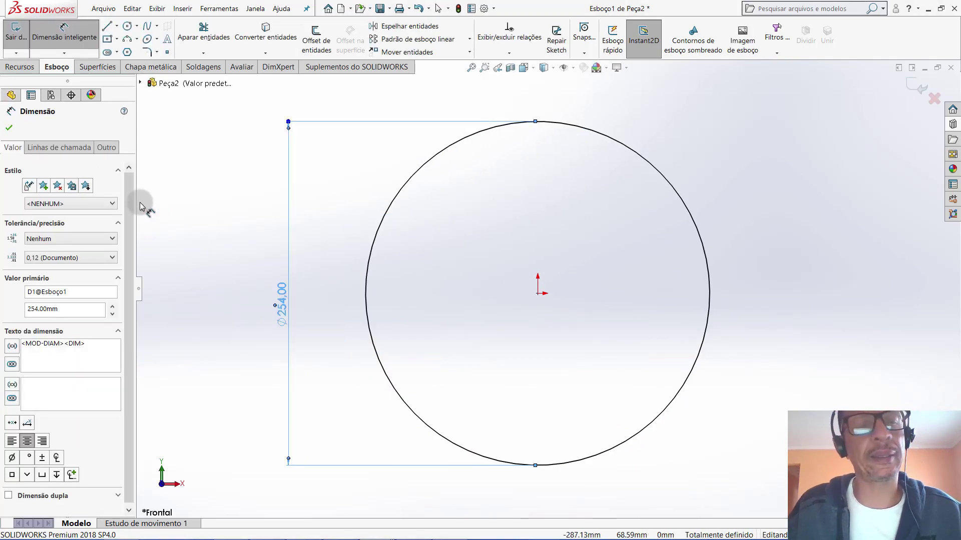
click(9, 127)
key(z)
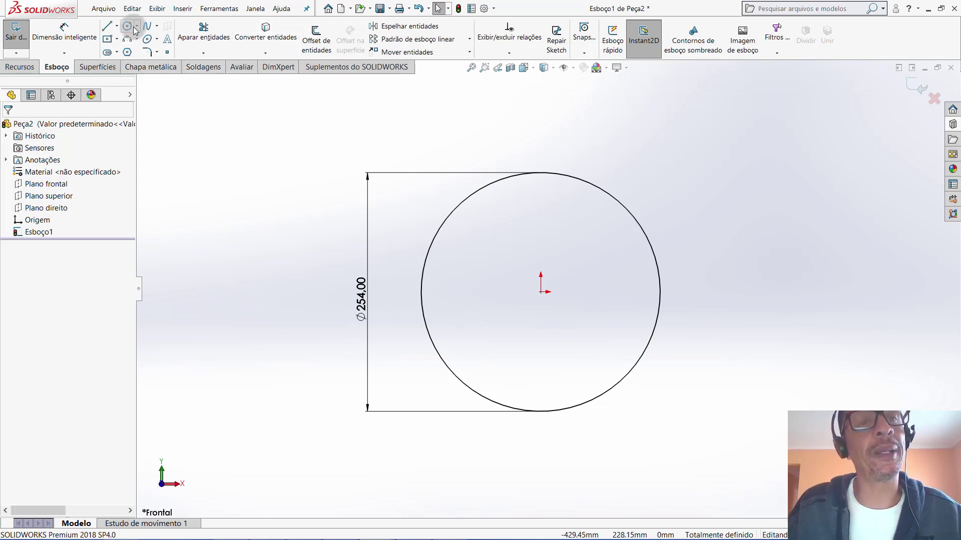
click(317, 36)
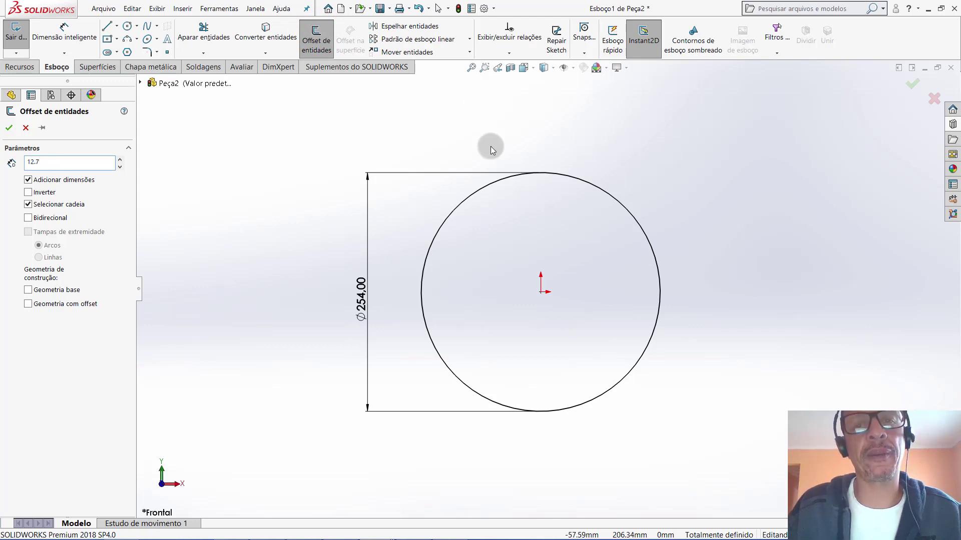
click(504, 181)
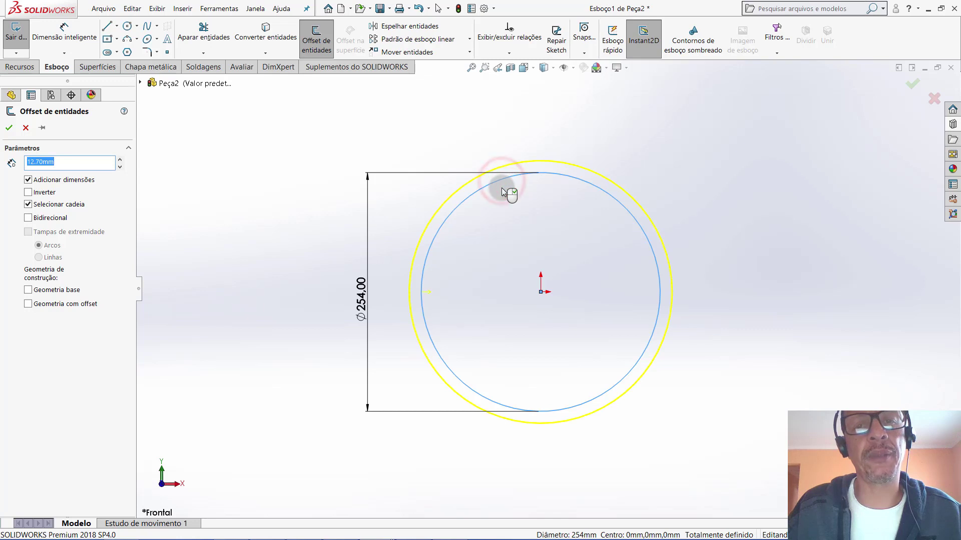
click(28, 192)
click(9, 128)
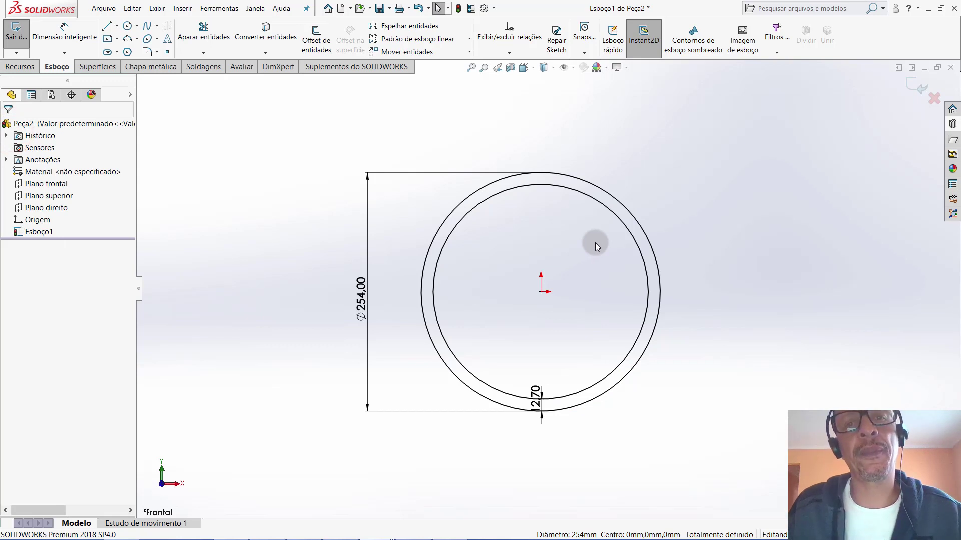
click(554, 191)
right_click(553, 191)
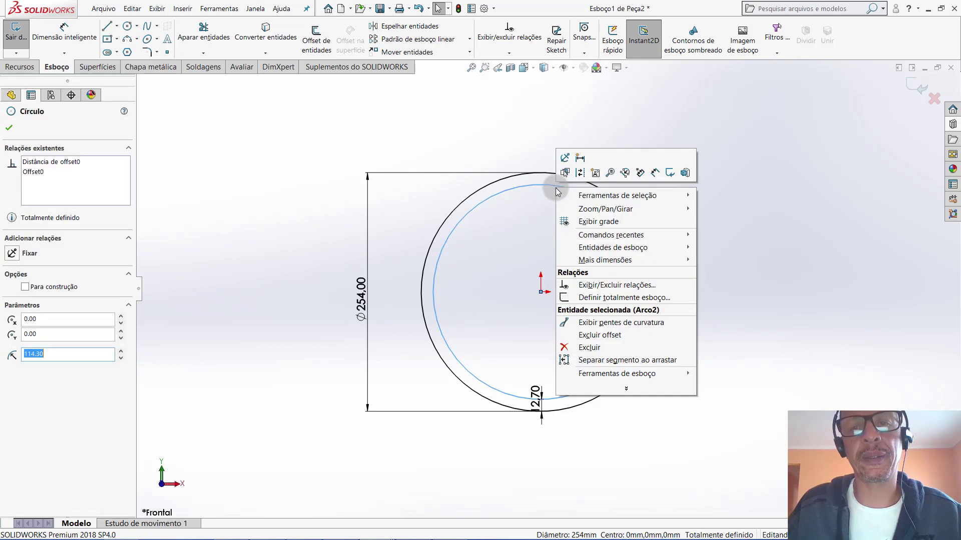
click(592, 348)
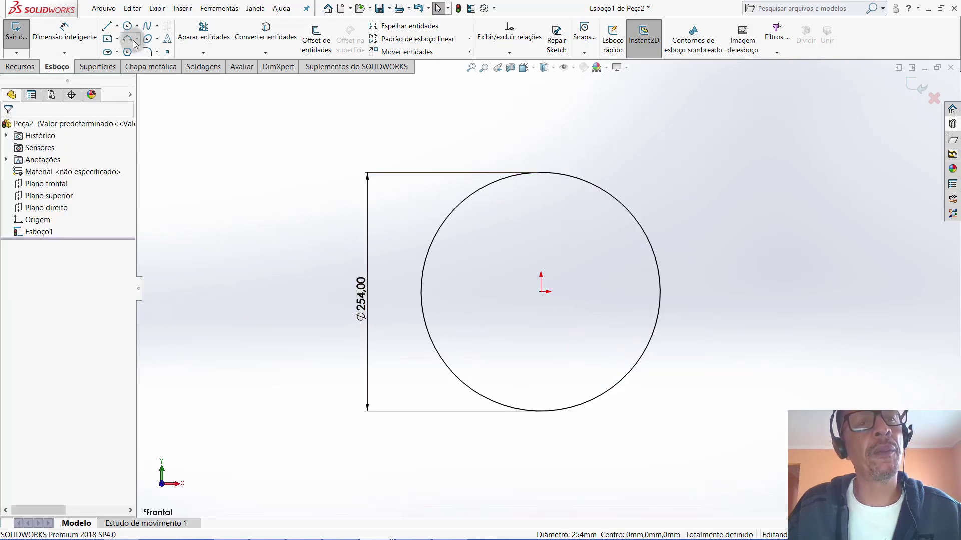
Draw a tiny circle centred on the top quadrant of the 254 mm circle
click(127, 25)
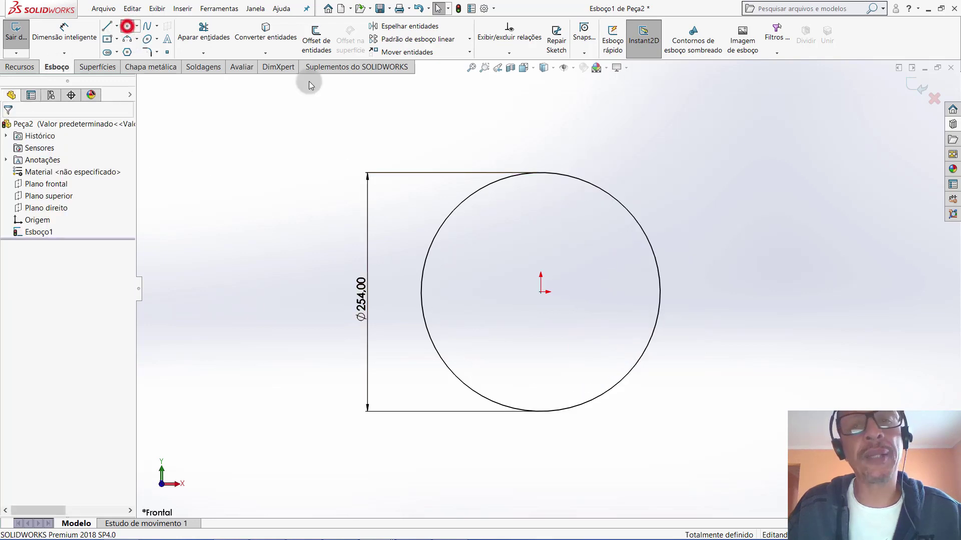
click(541, 174)
scroll(540, 220, up, 1)
scroll(541, 220, down, 3)
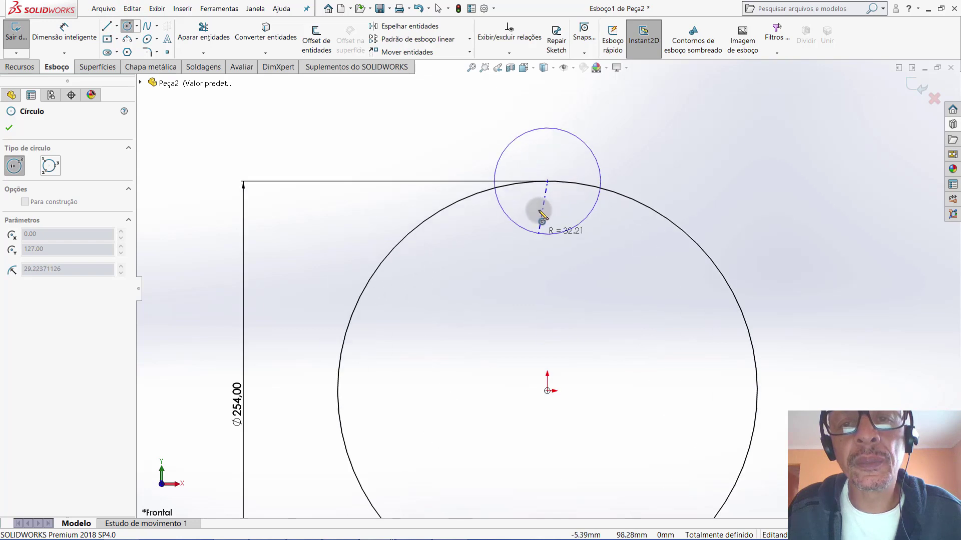
scroll(548, 222, down, 5)
scroll(545, 224, down, 3)
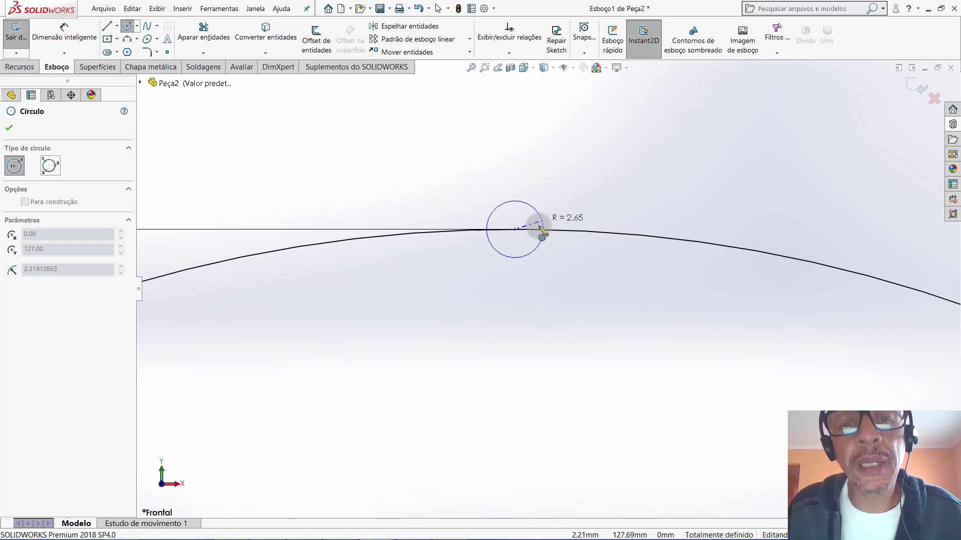
scroll(536, 230, down, 3)
scroll(516, 239, down, 2)
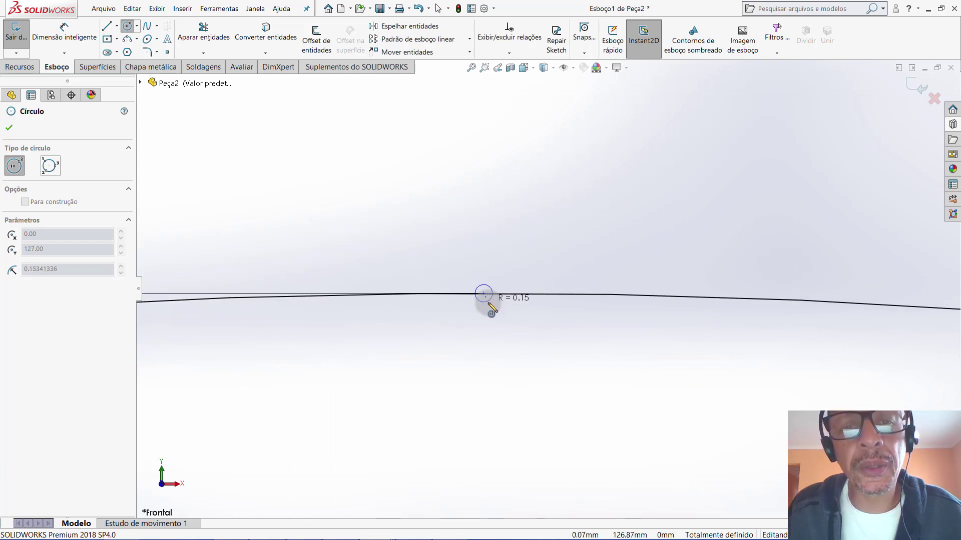
click(491, 305)
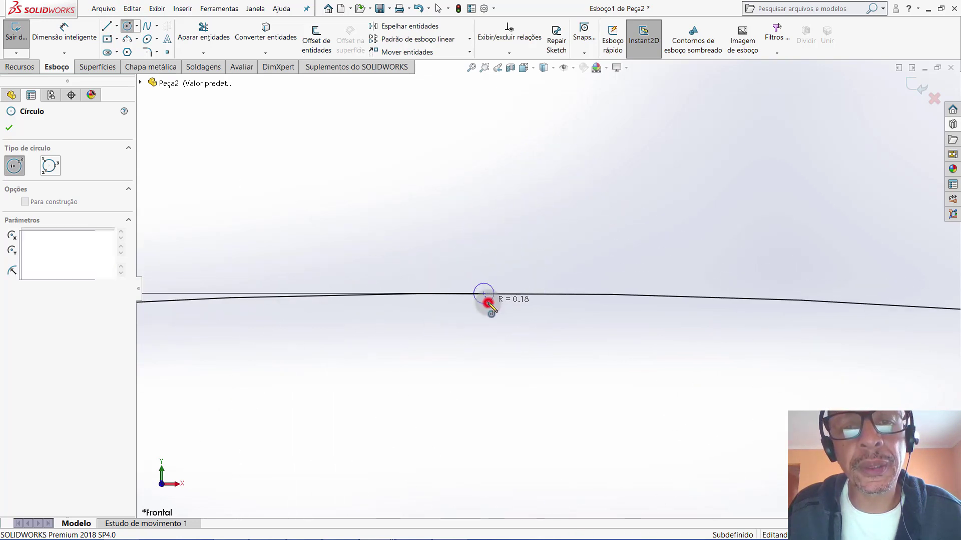
click(9, 130)
Power-trim away the tiny circle and the arc inside it, leaving a gap
scroll(486, 302, down, 1)
scroll(500, 290, down, 2)
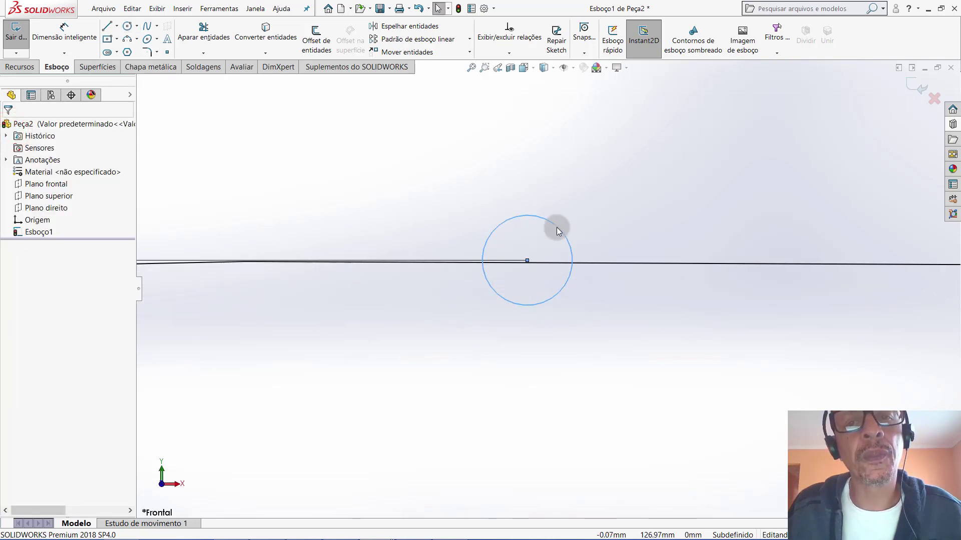
click(200, 39)
drag(524, 227, 512, 219)
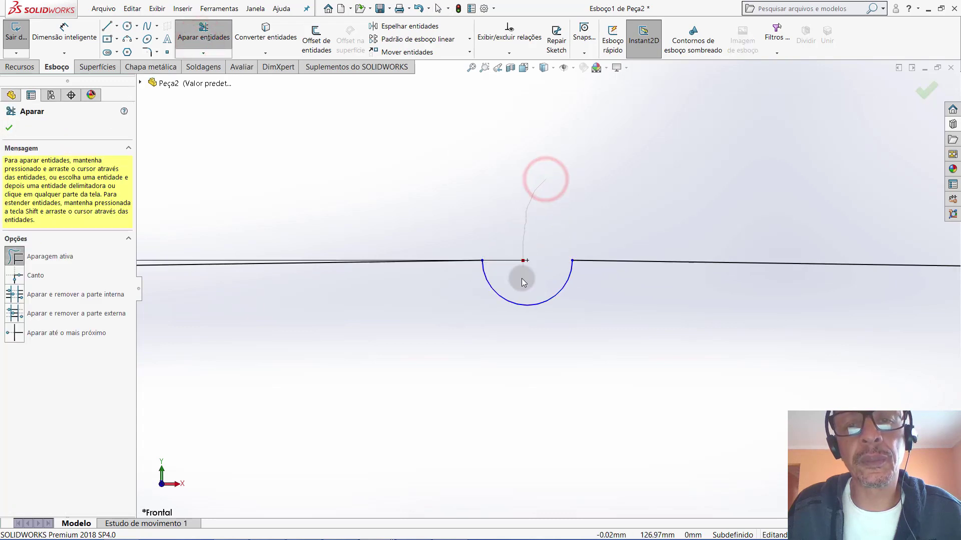
key(f)
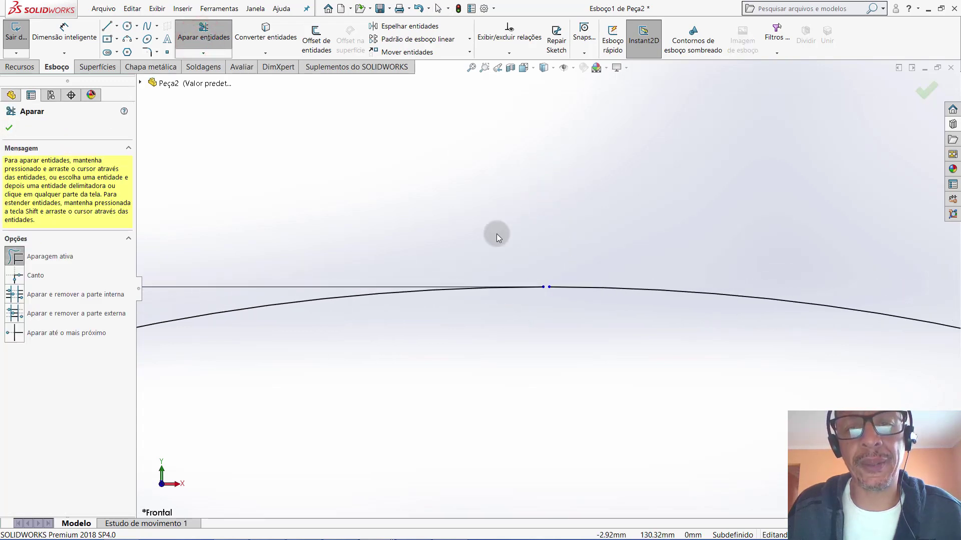
click(9, 128)
Switch the Ø254 circle sketch to an isometric view and zoom out around it
click(534, 69)
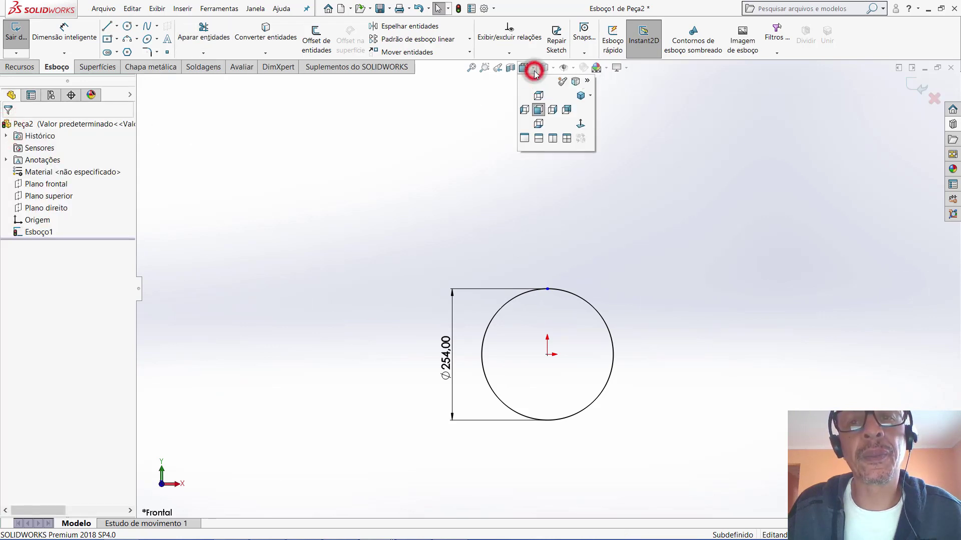
click(577, 96)
key(shift+z)
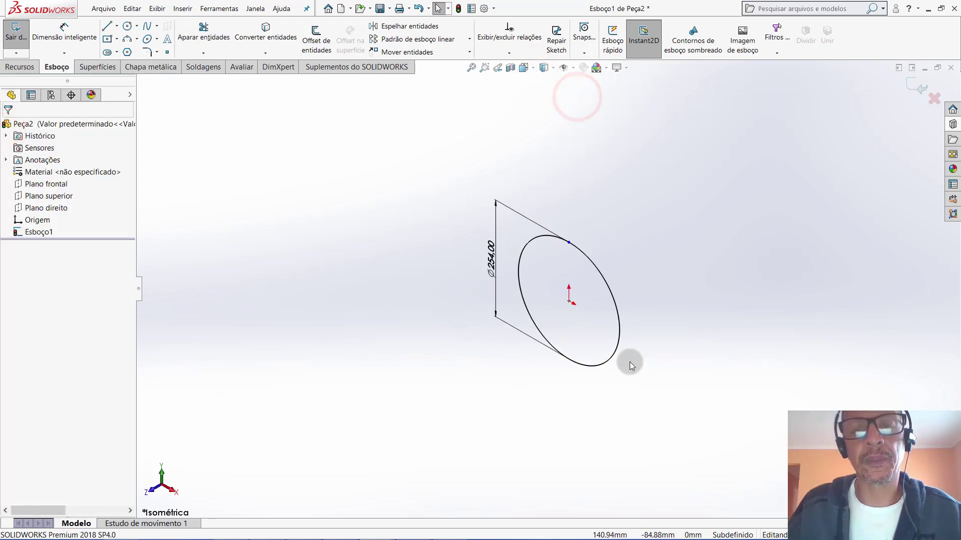
key(shift+z)
key(shift+z)
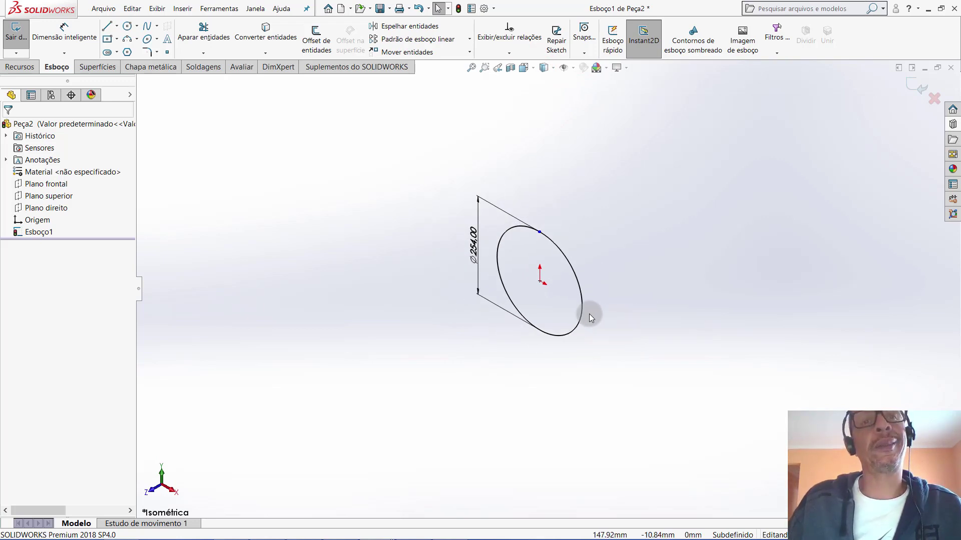
scroll(576, 280, down, 2)
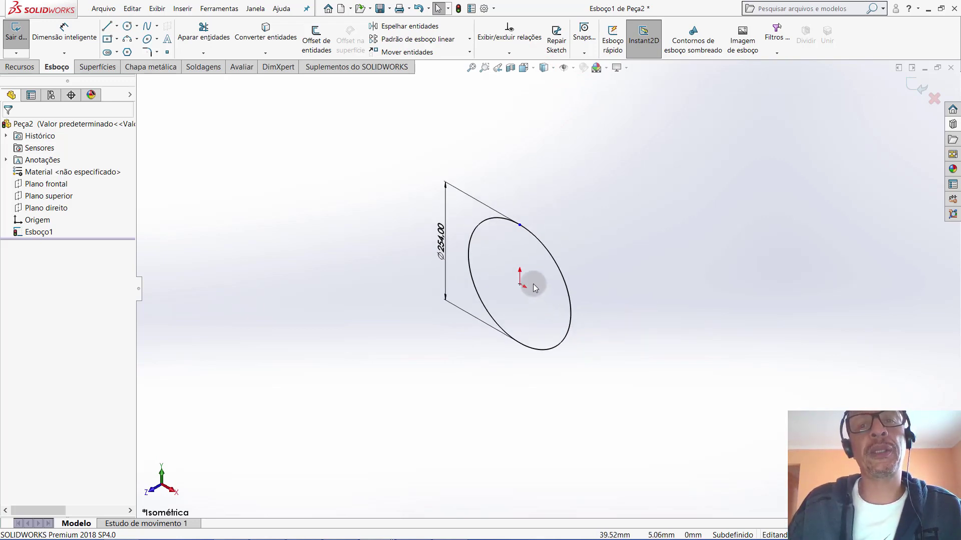
scroll(532, 284, down, 1)
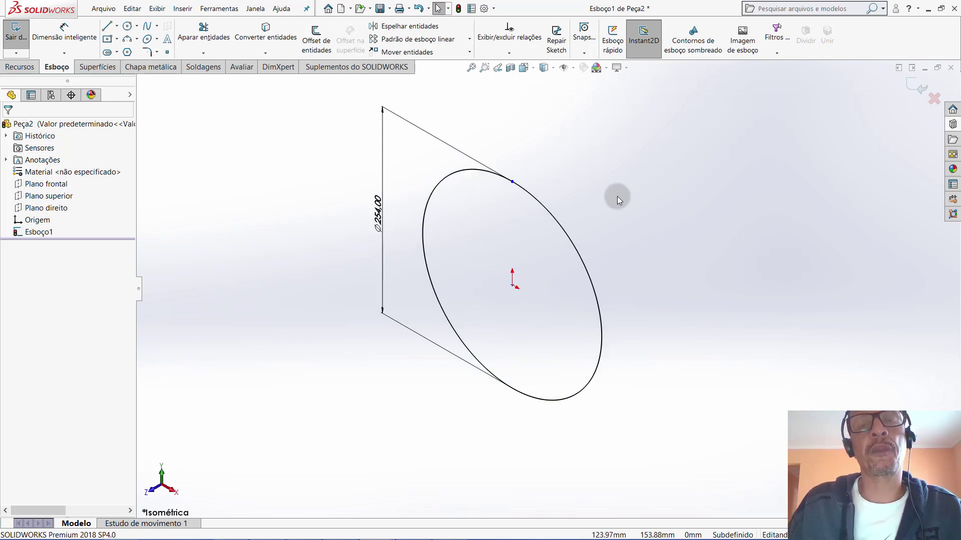
scroll(668, 222, down, 1)
scroll(595, 210, up, 1)
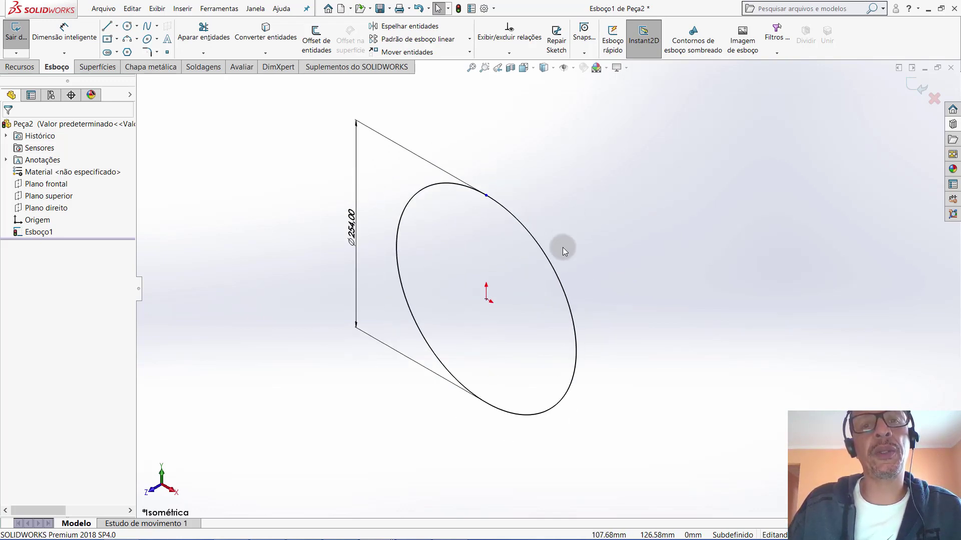
scroll(564, 263, down, 1)
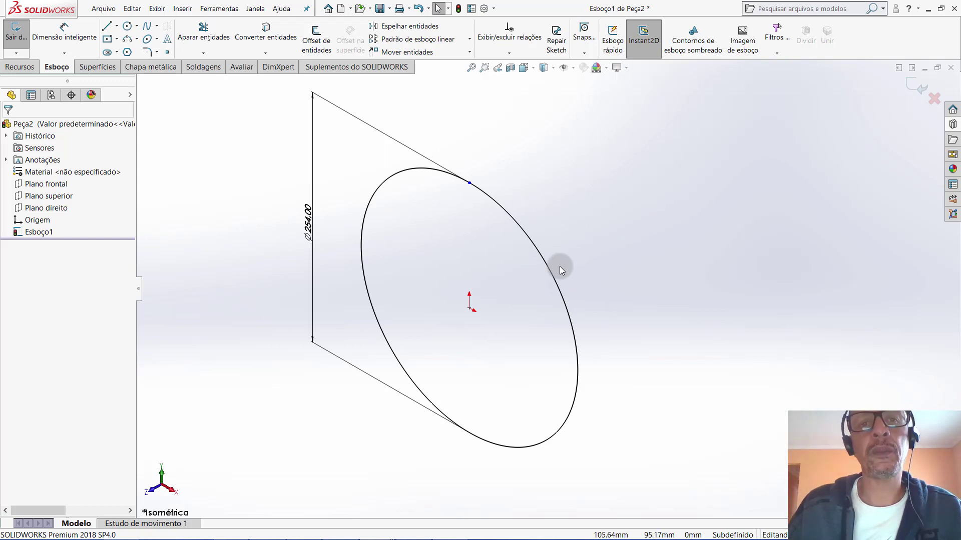
scroll(559, 266, up, 1)
scroll(598, 256, up, 1)
scroll(617, 263, up, 1)
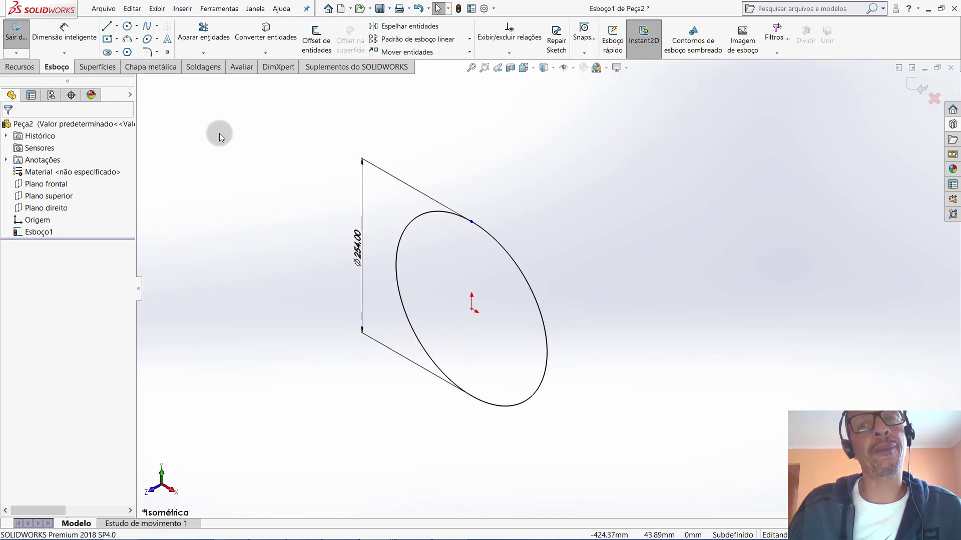
Select the 254 mm circle and start a sheet-metal base flange from it
click(152, 69)
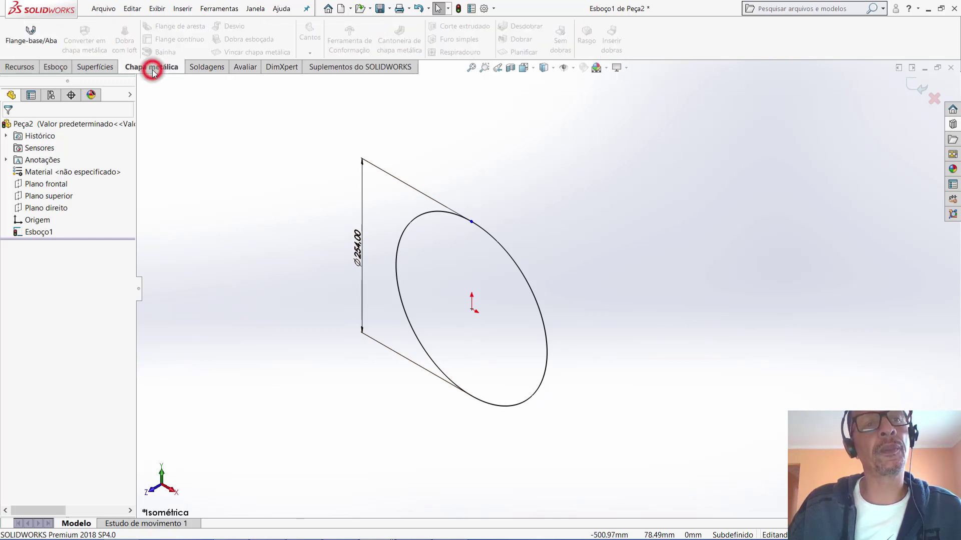
click(88, 66)
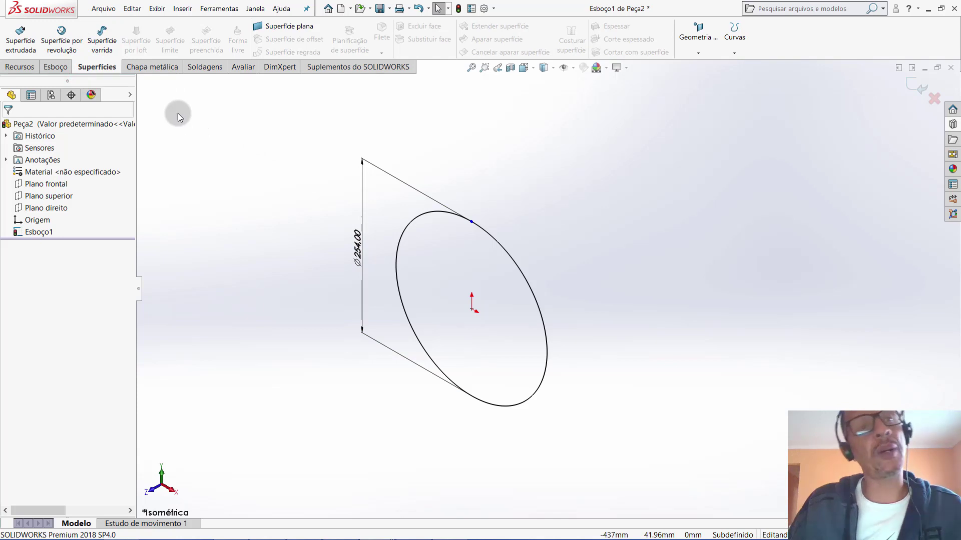
click(150, 70)
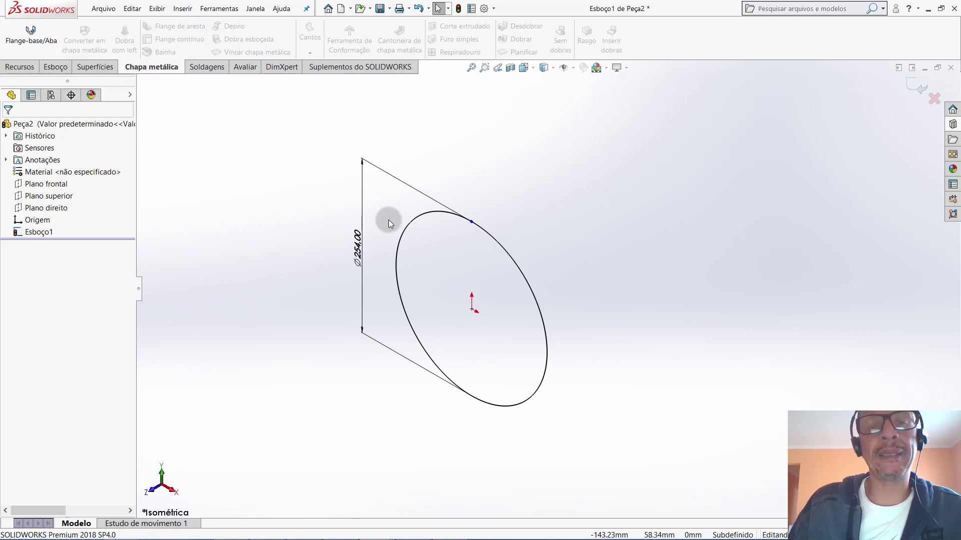
click(429, 214)
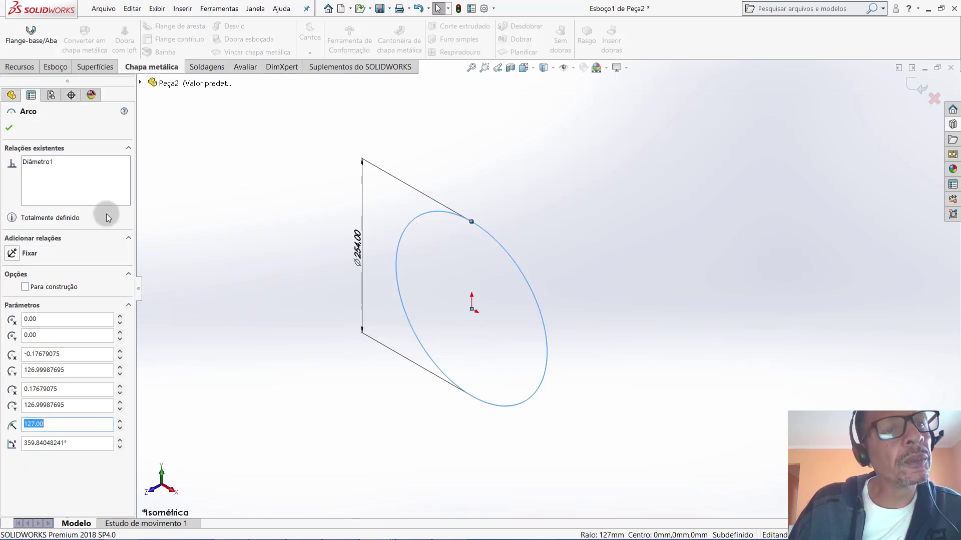
click(11, 128)
click(31, 36)
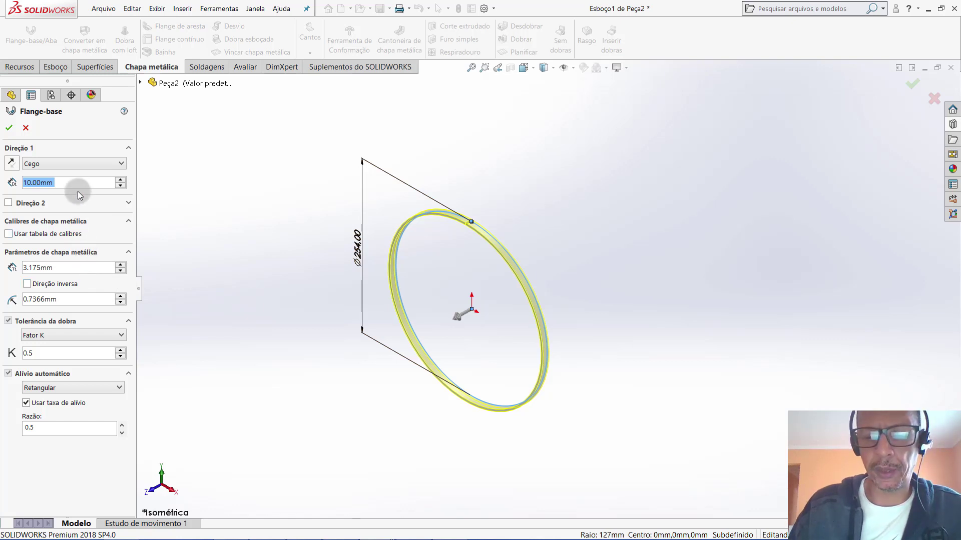
Set the flange to mid-plane, 970 mm deep, 12.70 mm thick, with reversed direction
text(1000)
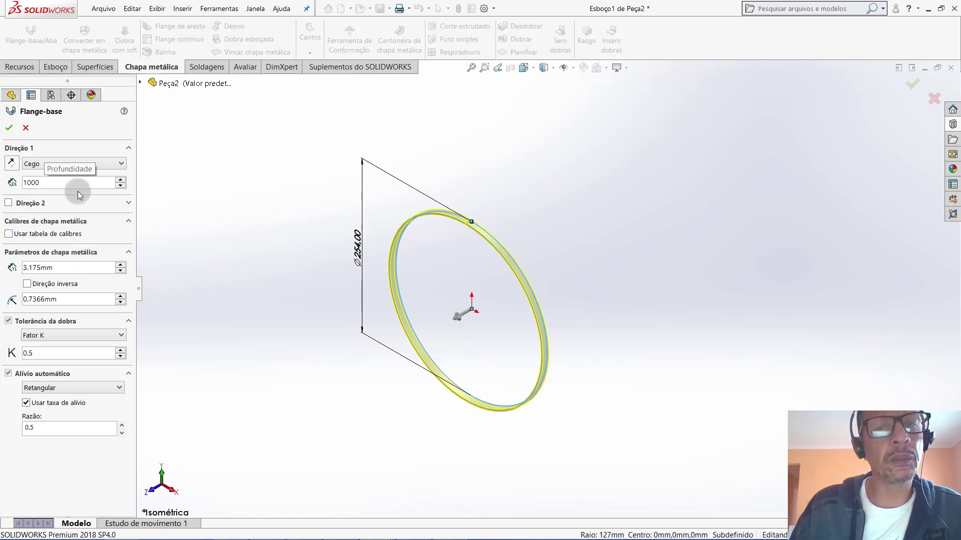
key(Return)
click(50, 164)
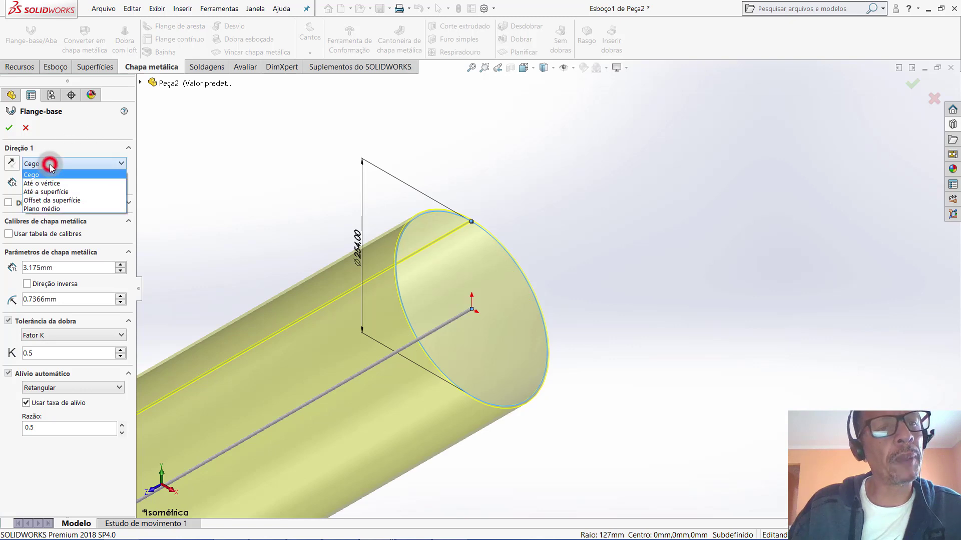
click(50, 209)
scroll(496, 310, down, 2)
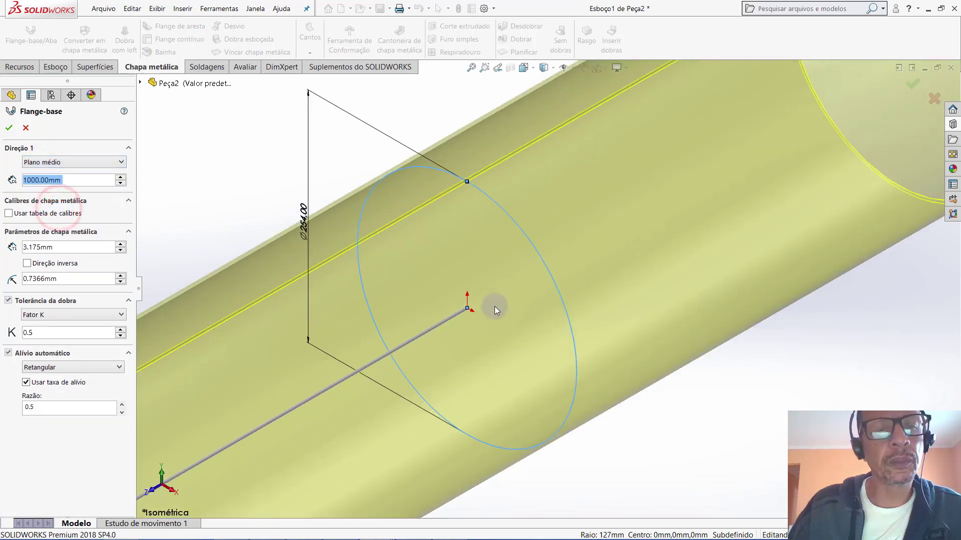
text(z970)
key(Return)
text(12)
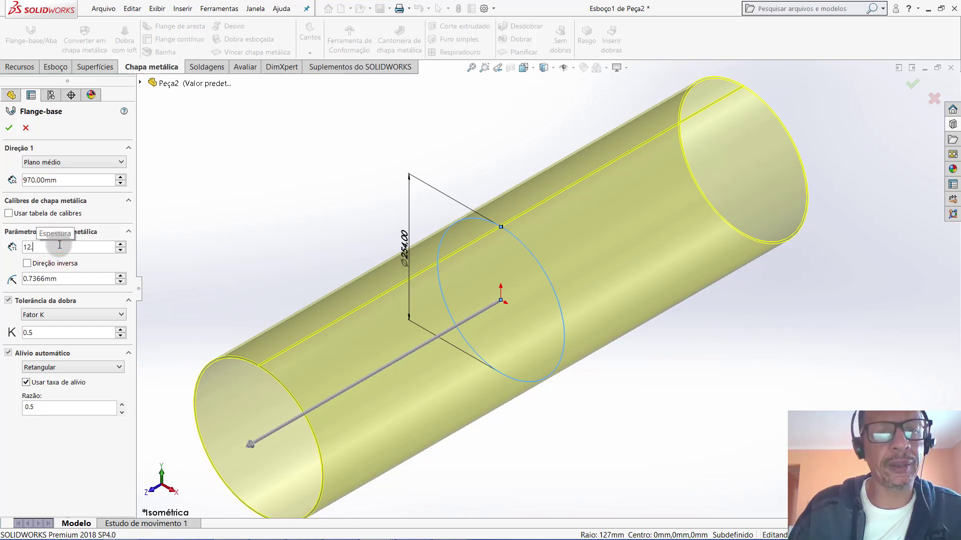
text(7)
key(Return)
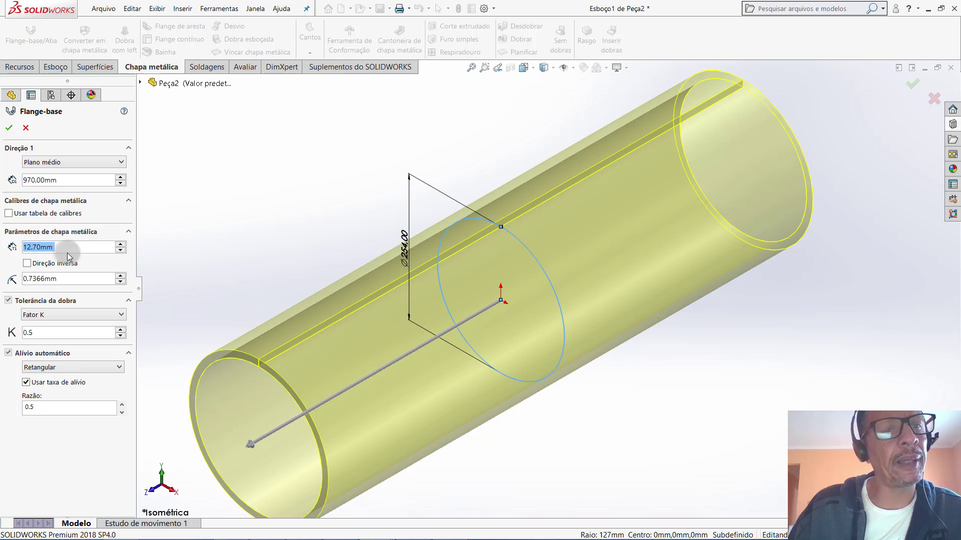
click(27, 263)
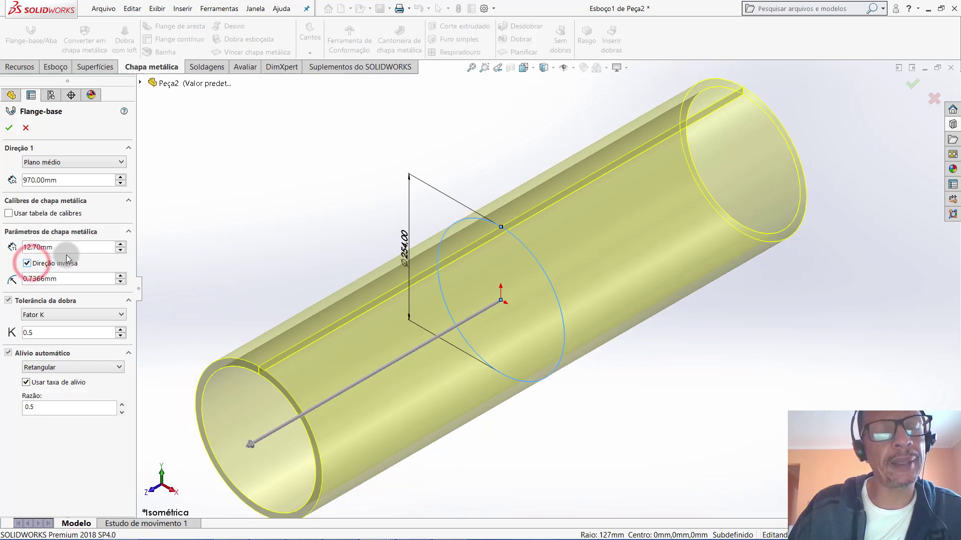
Accept the base flange to create Flange-base1 and zoom in on the tube's seam and back out
click(11, 128)
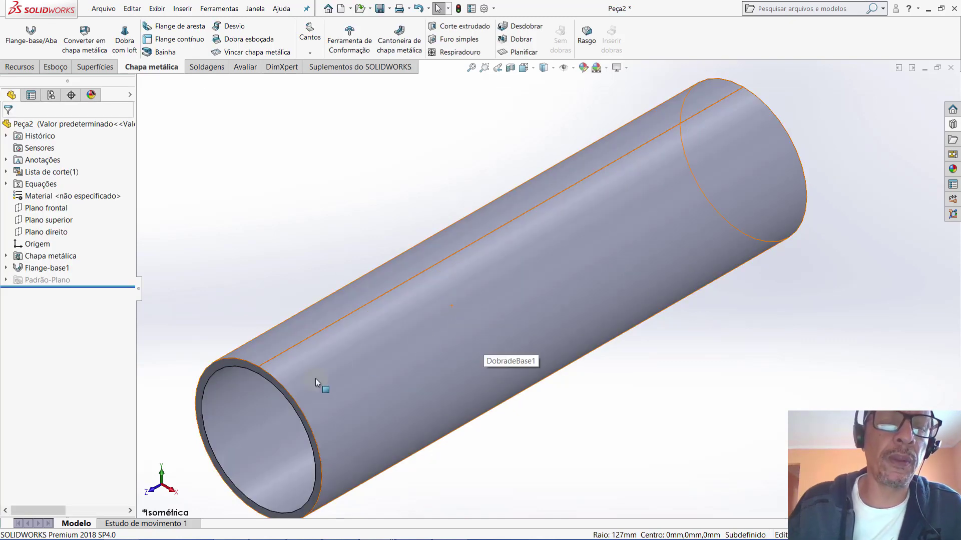
scroll(316, 378, down, 3)
scroll(295, 374, down, 3)
scroll(317, 311, down, 3)
scroll(381, 224, down, 3)
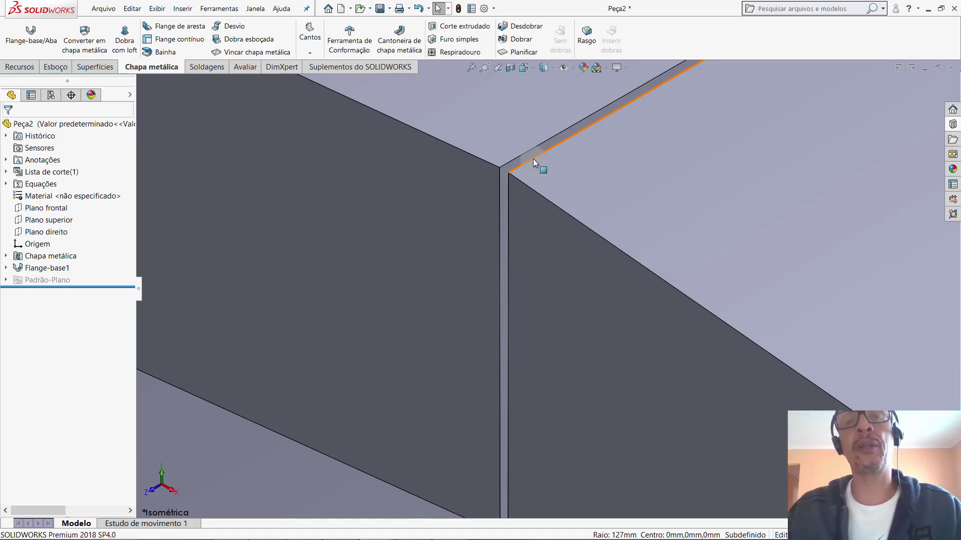
scroll(569, 209, up, 2)
scroll(569, 209, up, 2)
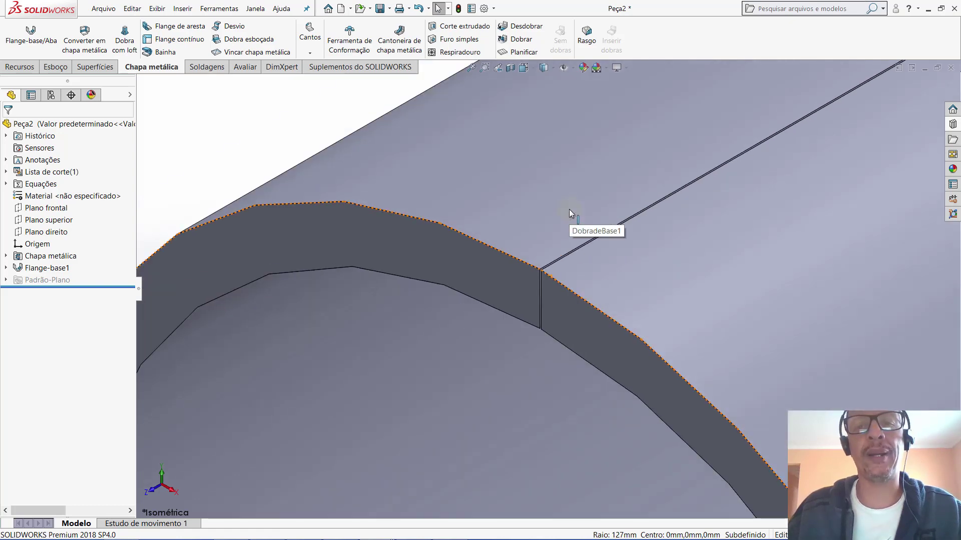
scroll(569, 211, up, 2)
scroll(569, 210, up, 3)
scroll(569, 211, up, 2)
scroll(628, 293, down, 1)
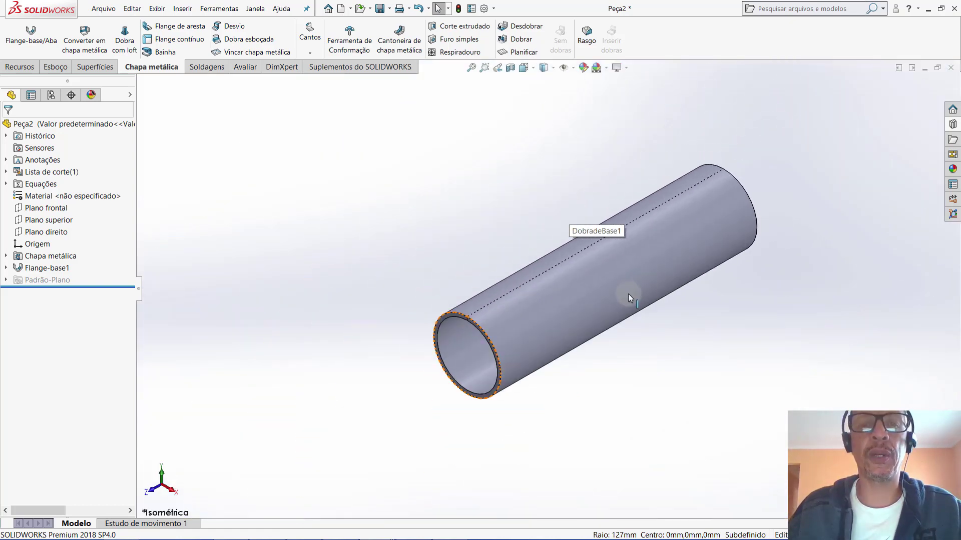
scroll(628, 293, down, 1)
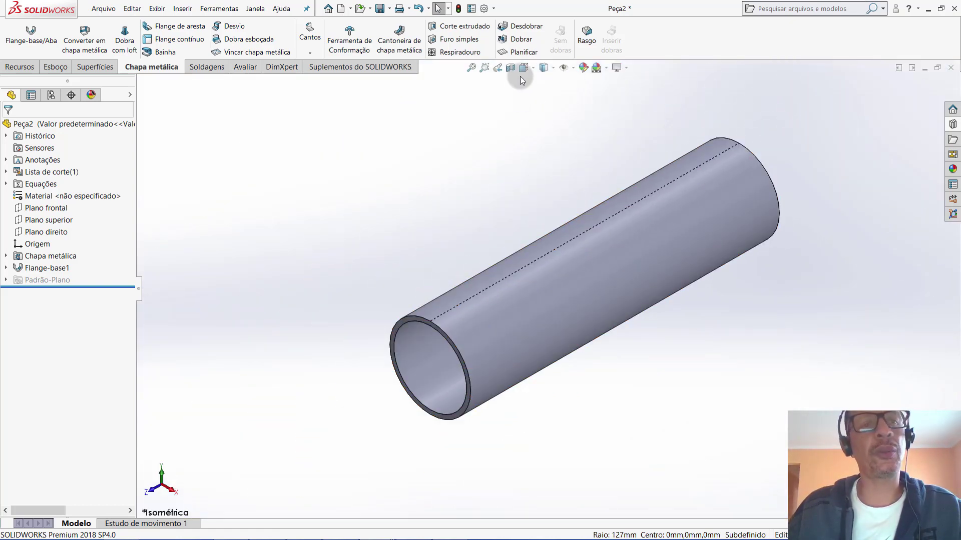
Create Plano1, offset 500 mm below Plano superior with reversed distance, beneath the tube
click(55, 229)
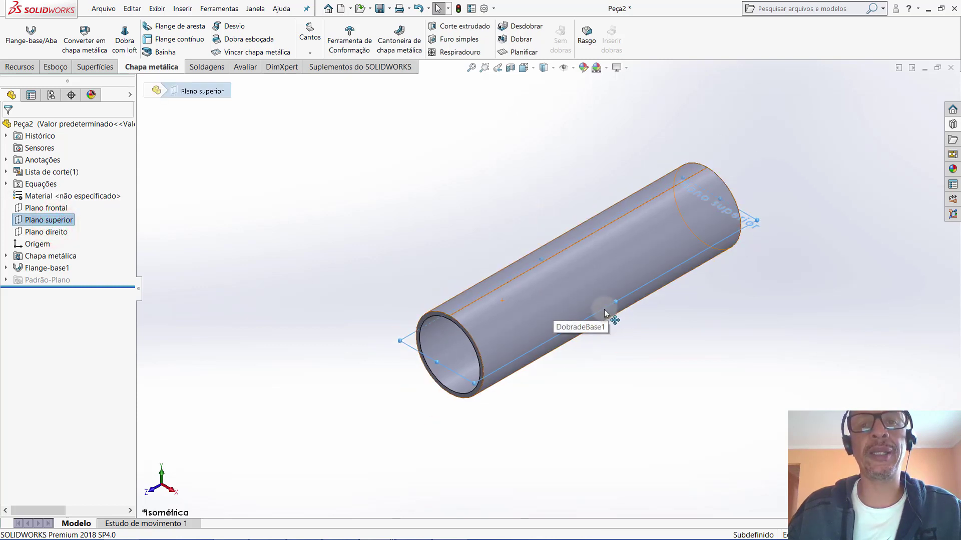
drag(617, 303, 650, 335)
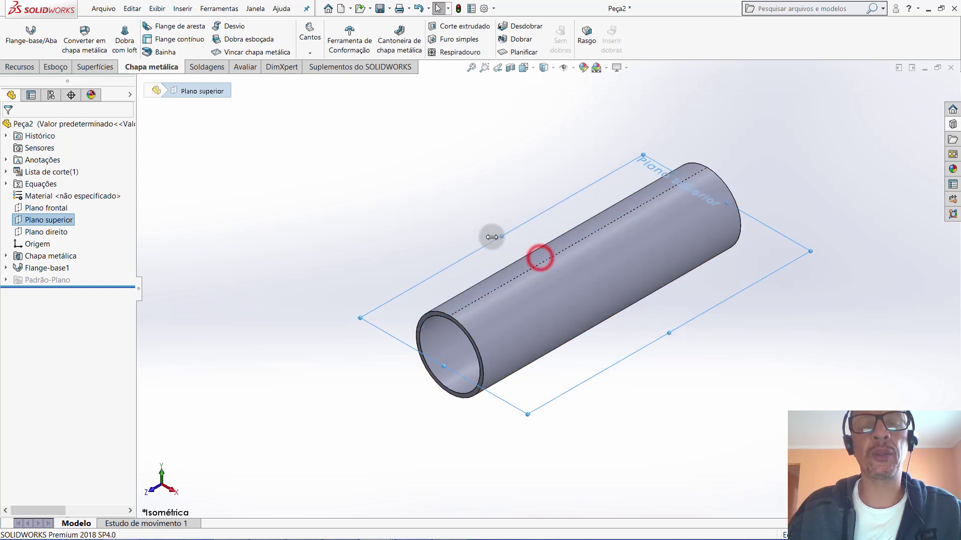
drag(540, 258, 482, 225)
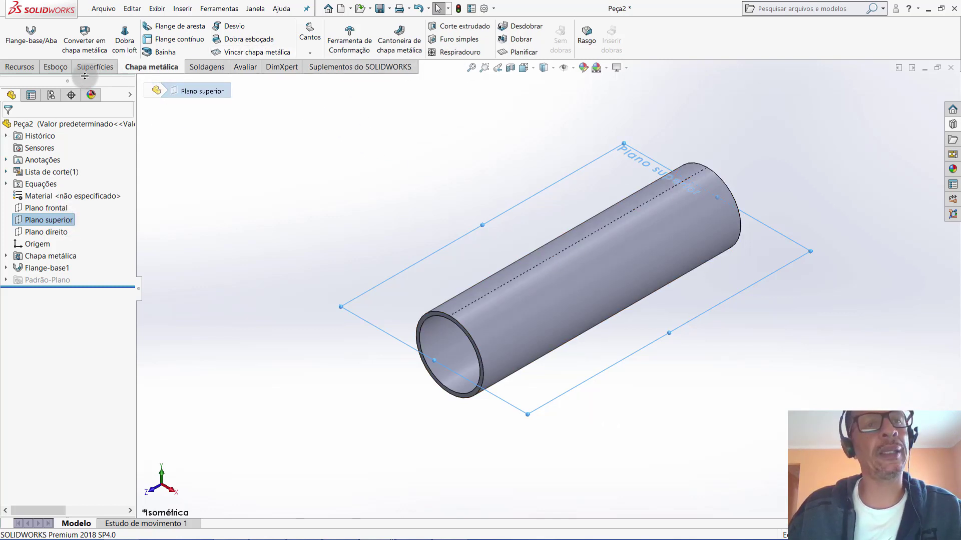
click(20, 67)
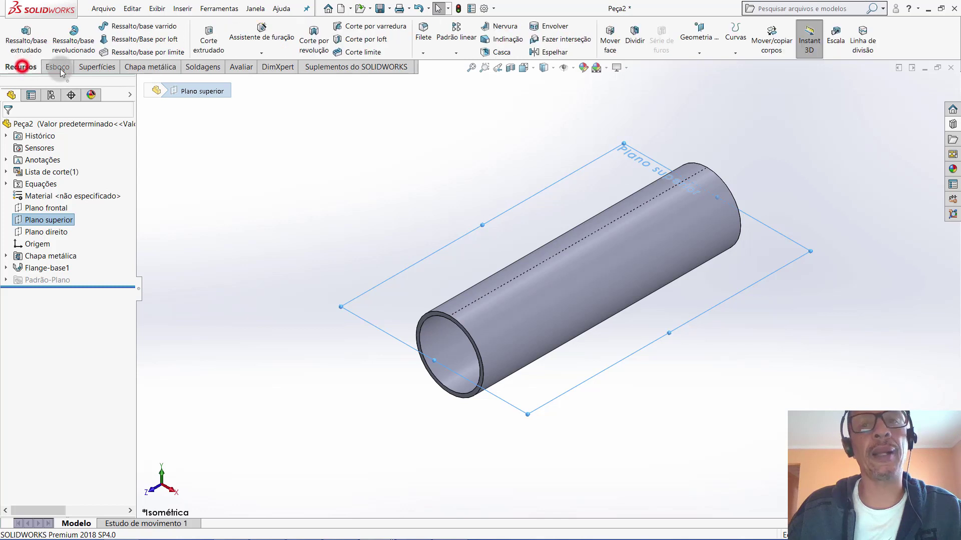
click(699, 53)
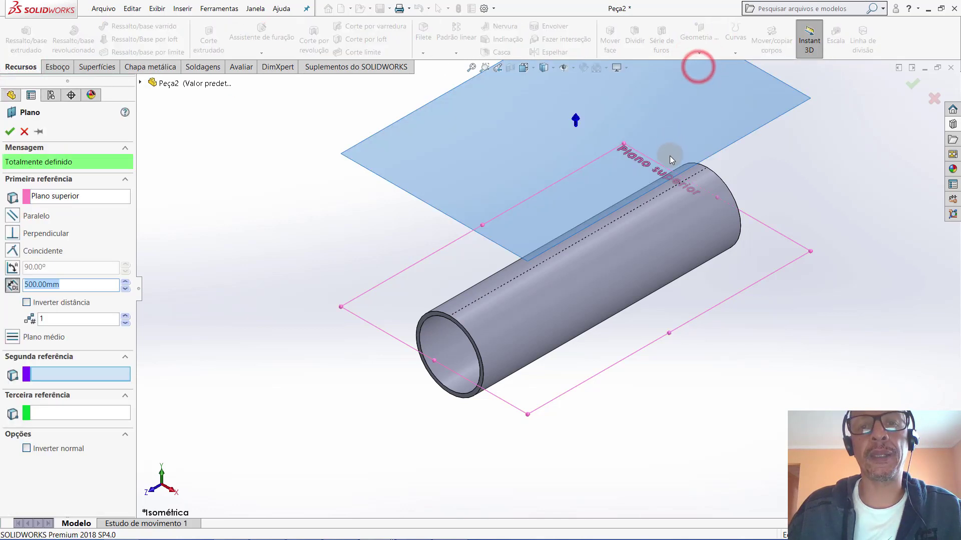
key(z)
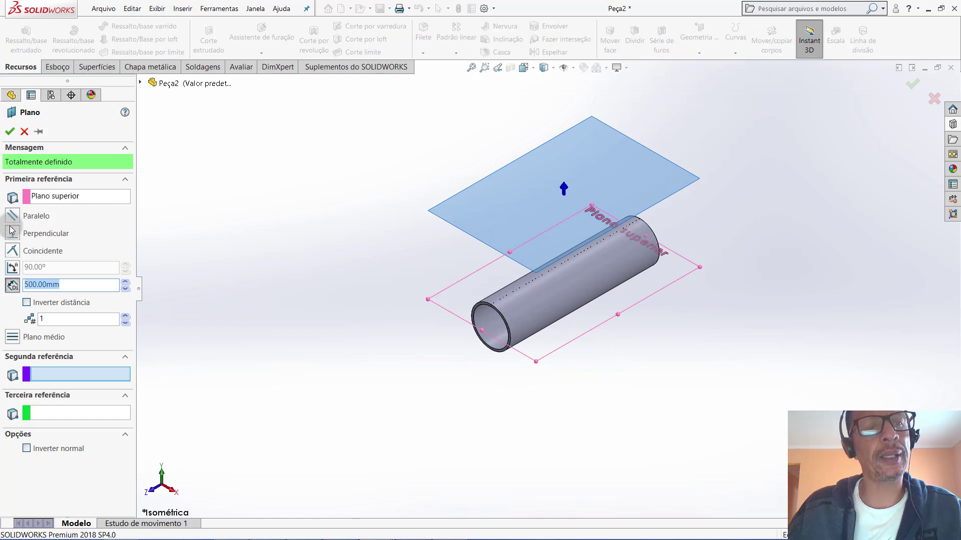
click(26, 303)
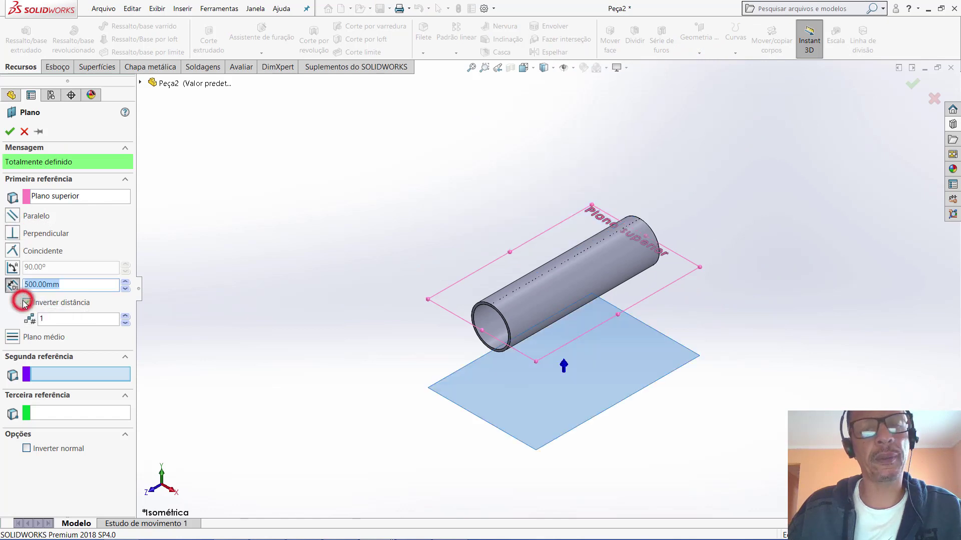
middle_drag(547, 279, 517, 349)
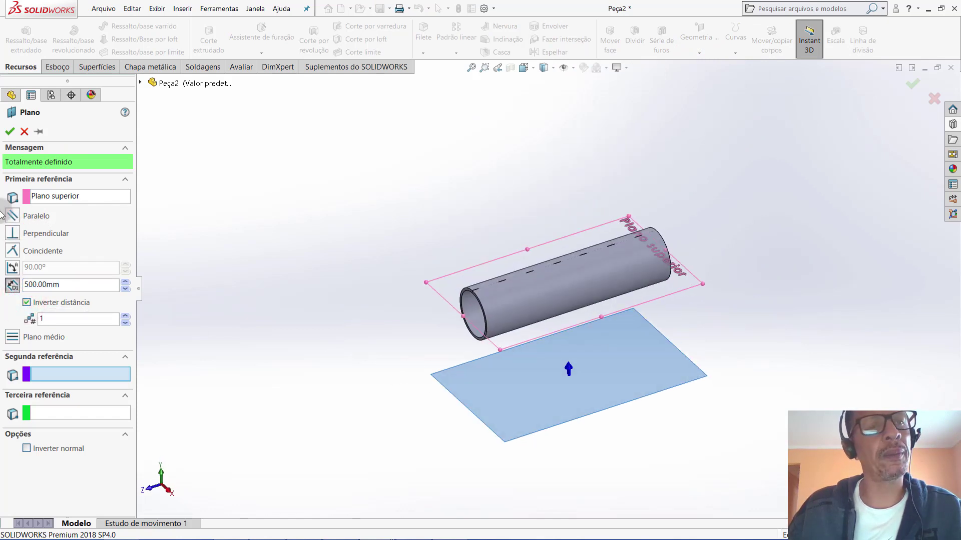
click(9, 131)
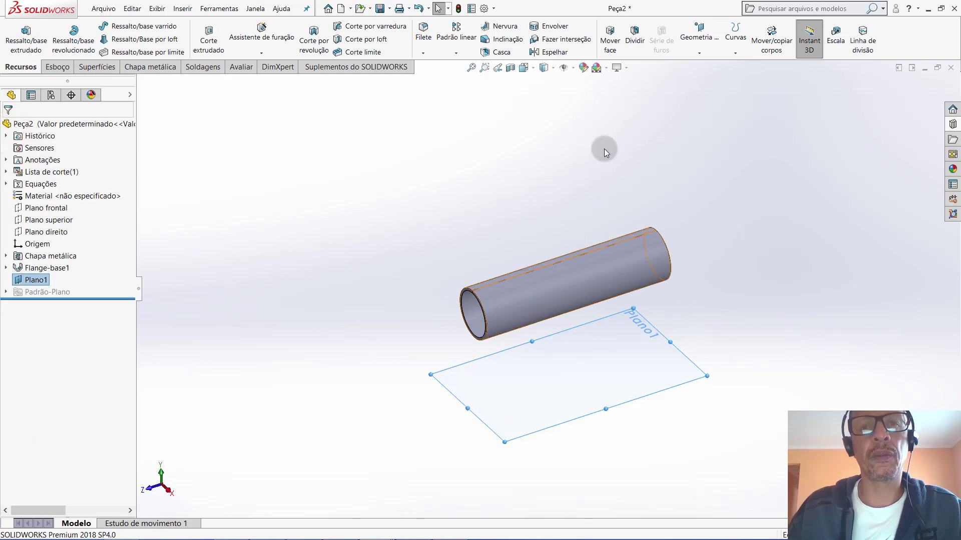
In top view, sketch a circle on Plano1 centred on the origin
click(534, 69)
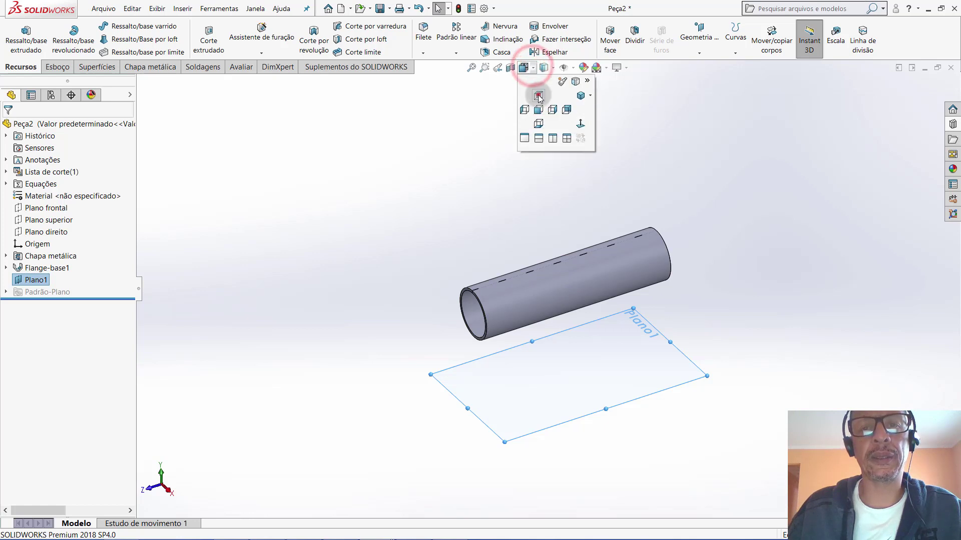
click(537, 95)
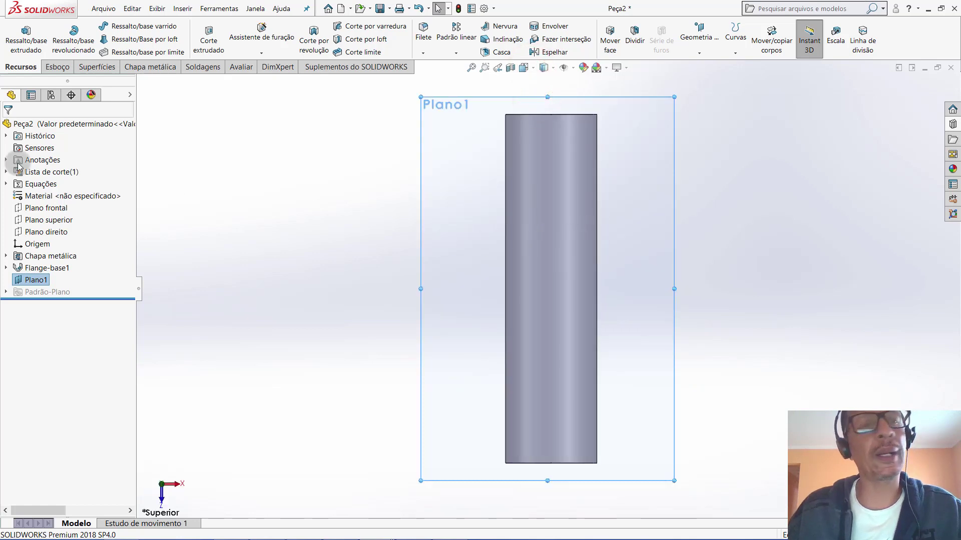
click(56, 67)
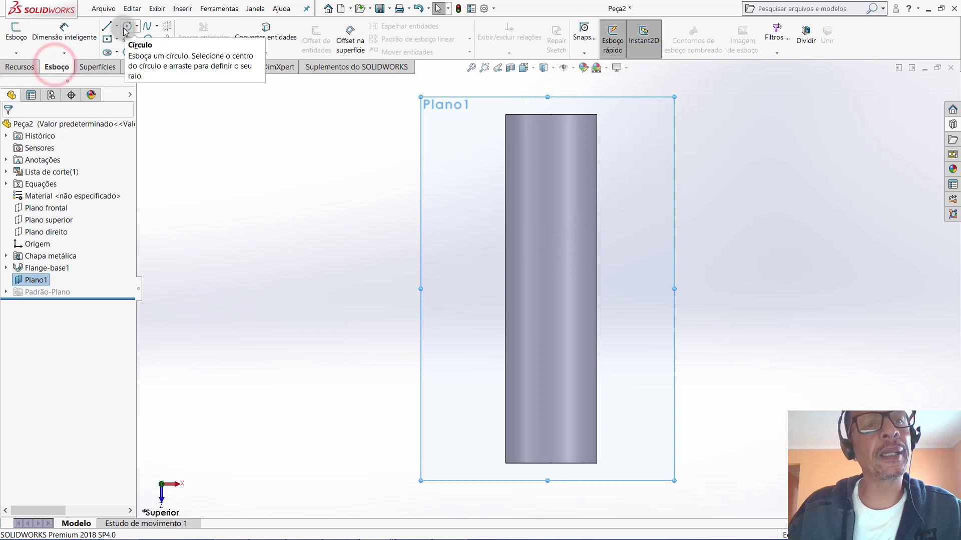
click(125, 28)
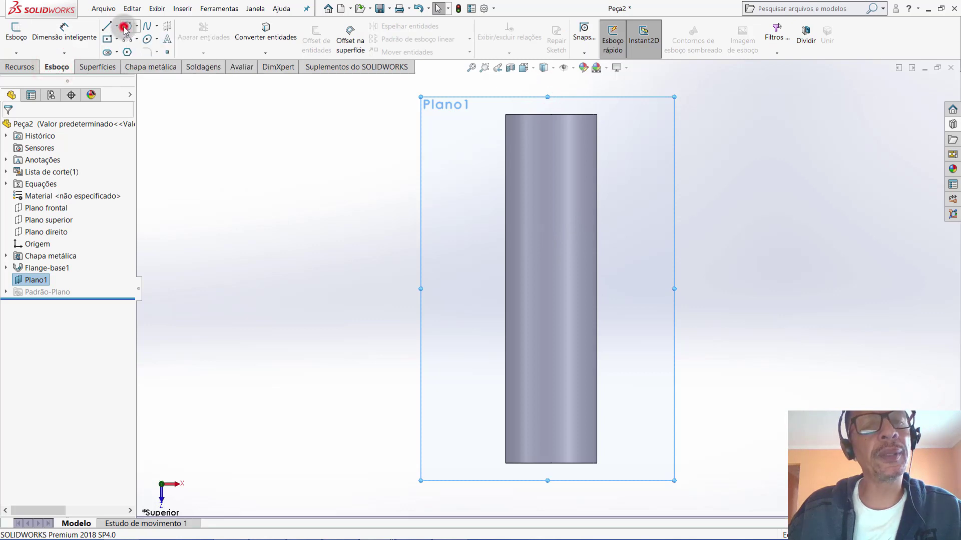
click(552, 289)
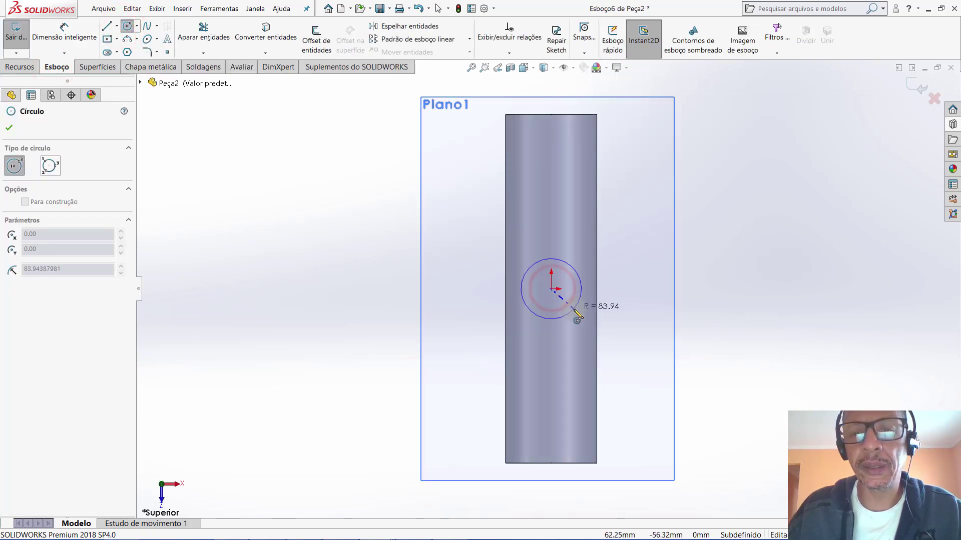
click(575, 317)
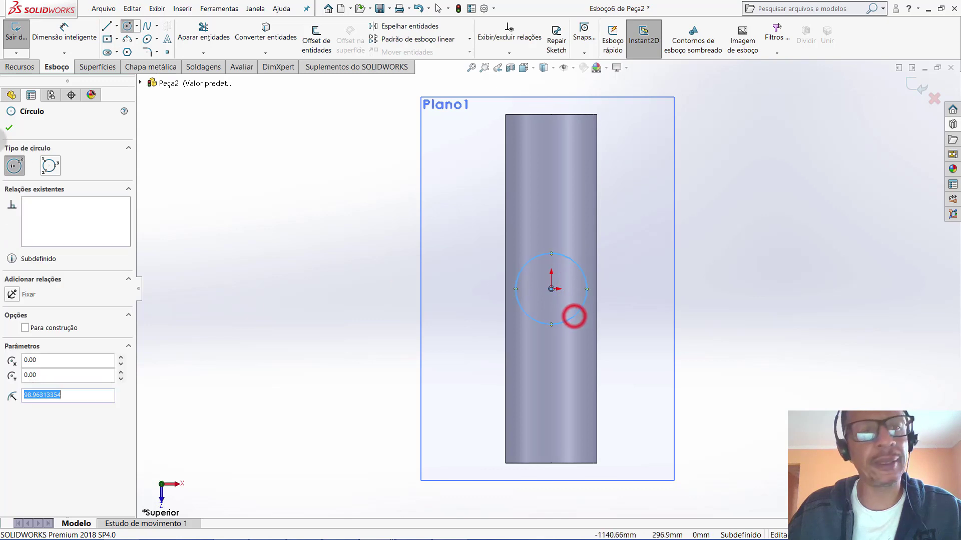
click(9, 128)
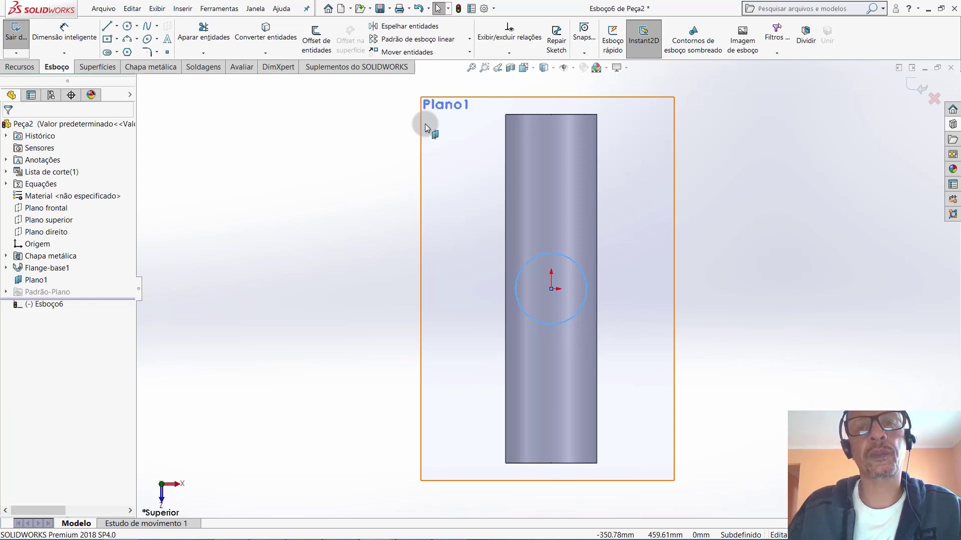
Dimension the circle's diameter as 203 mm
click(62, 28)
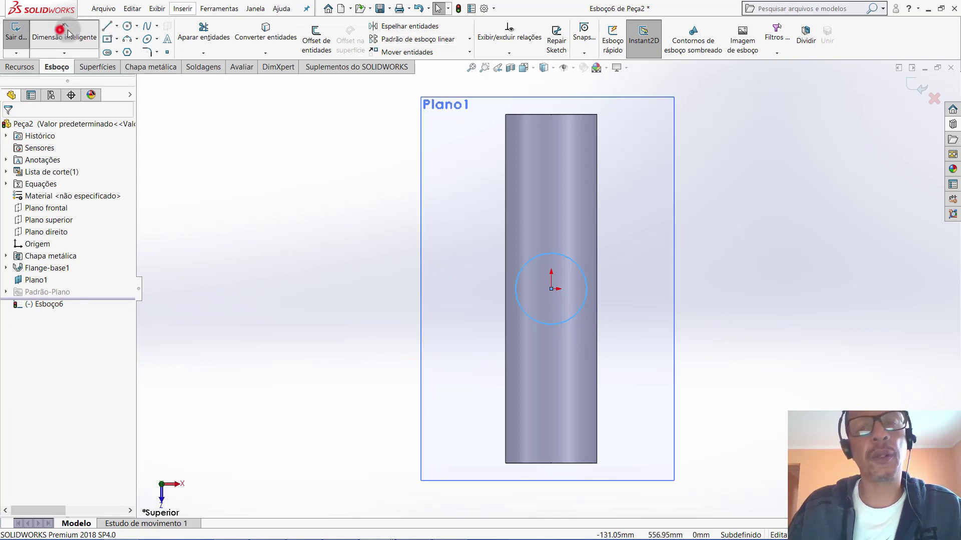
click(585, 312)
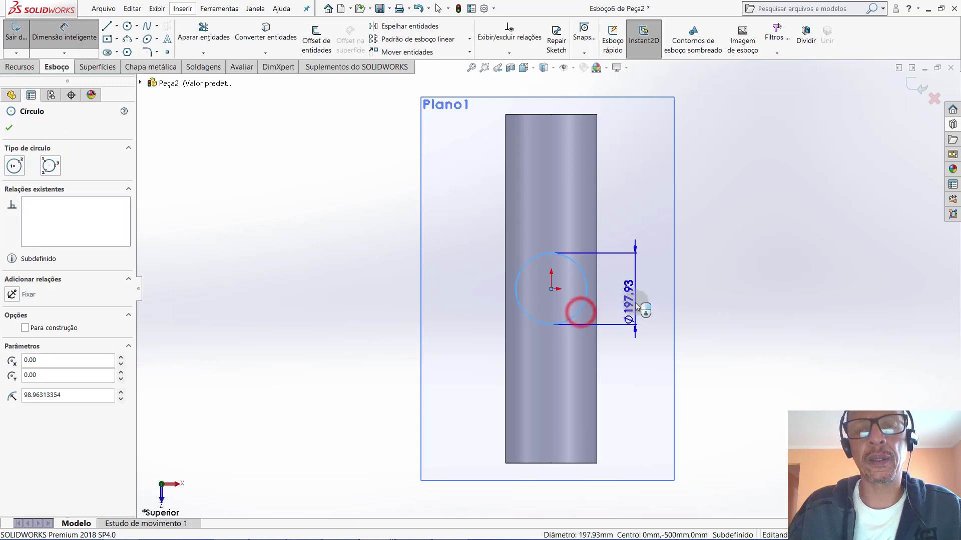
click(636, 291)
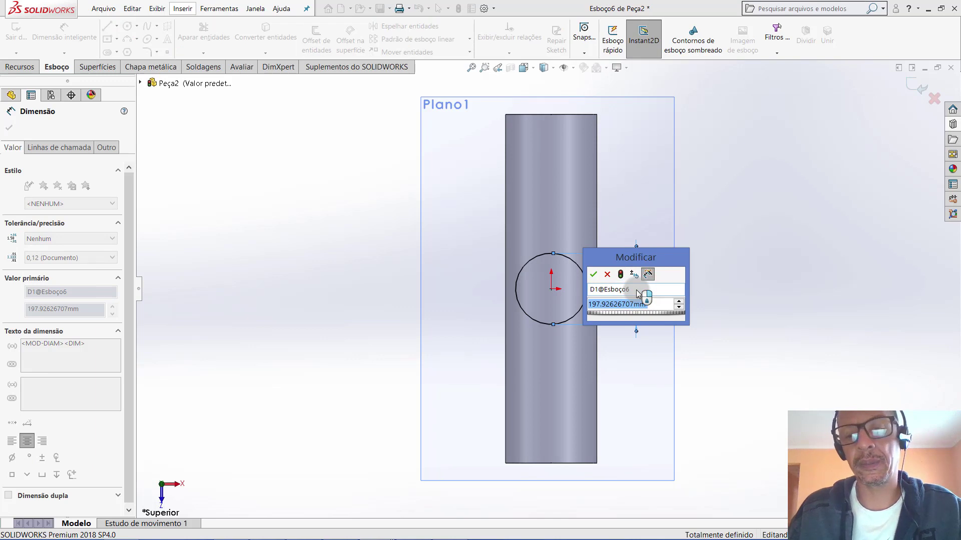
text(203)
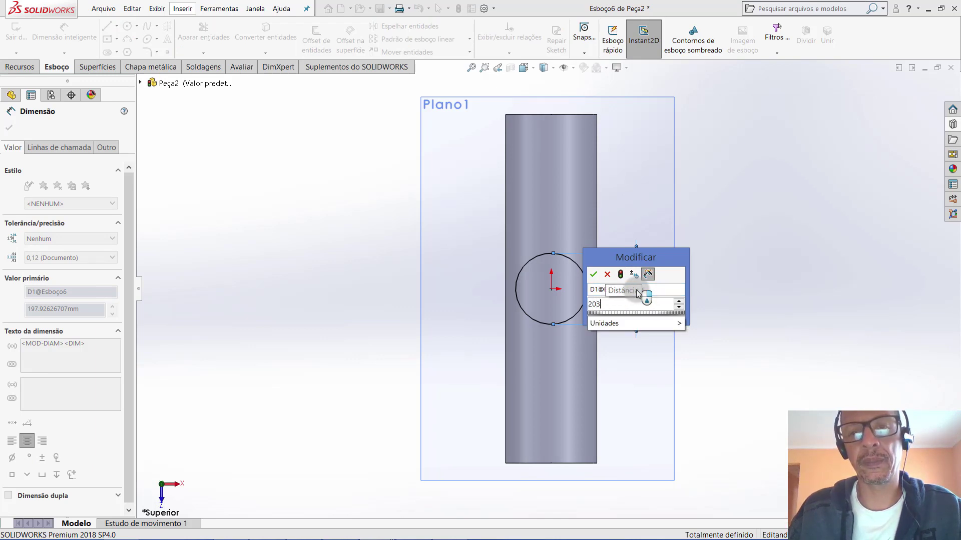
key(Return)
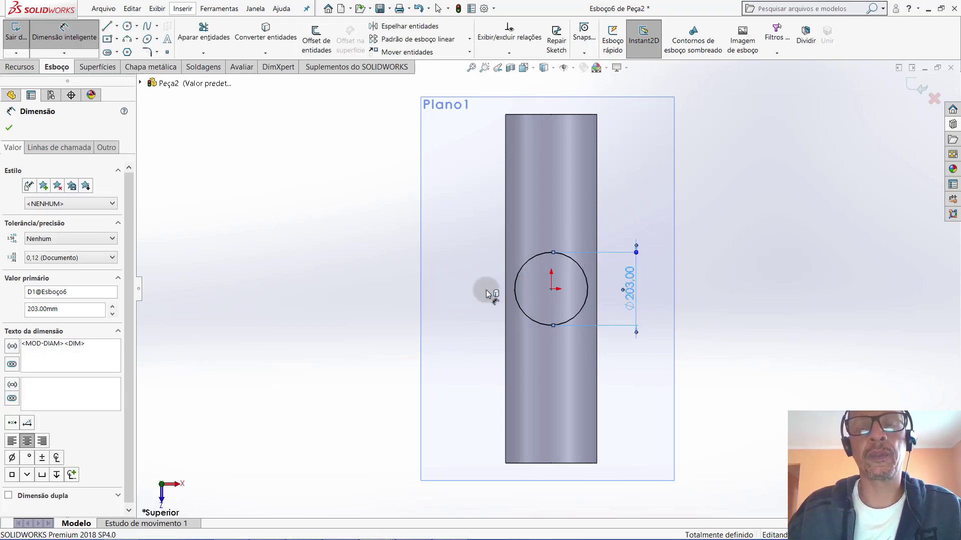
click(10, 129)
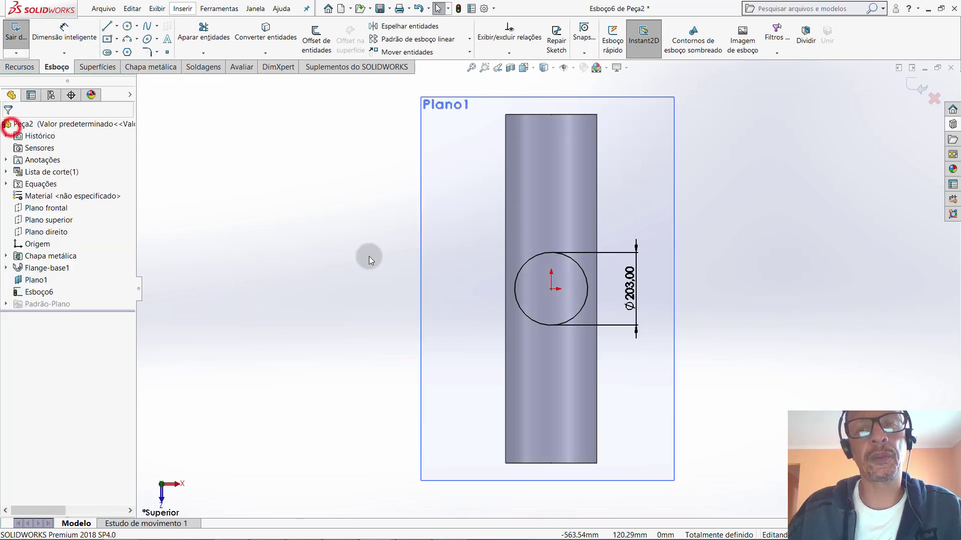
In isometric view, extrude-cut the Ø203 circle 500 mm upward into the tube
click(534, 68)
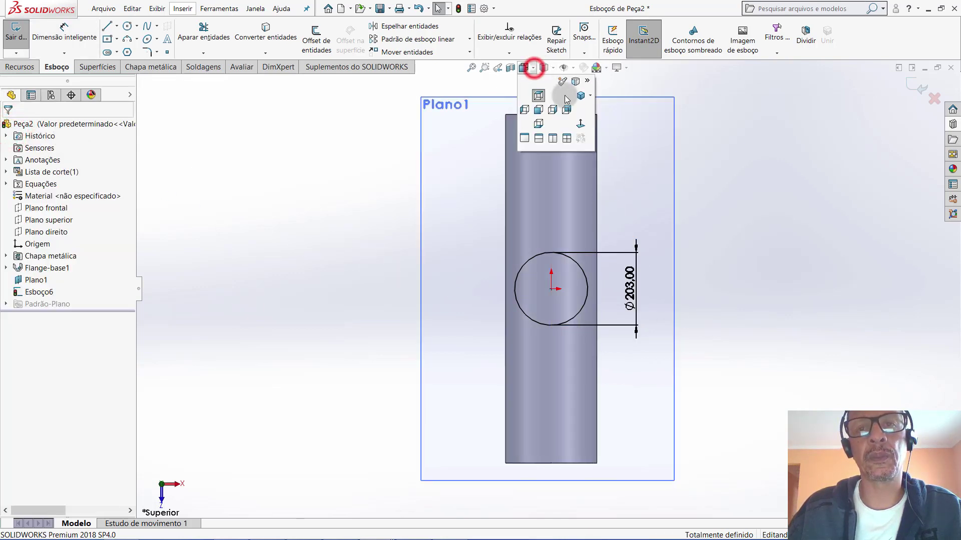
click(580, 99)
scroll(575, 312, down, 1)
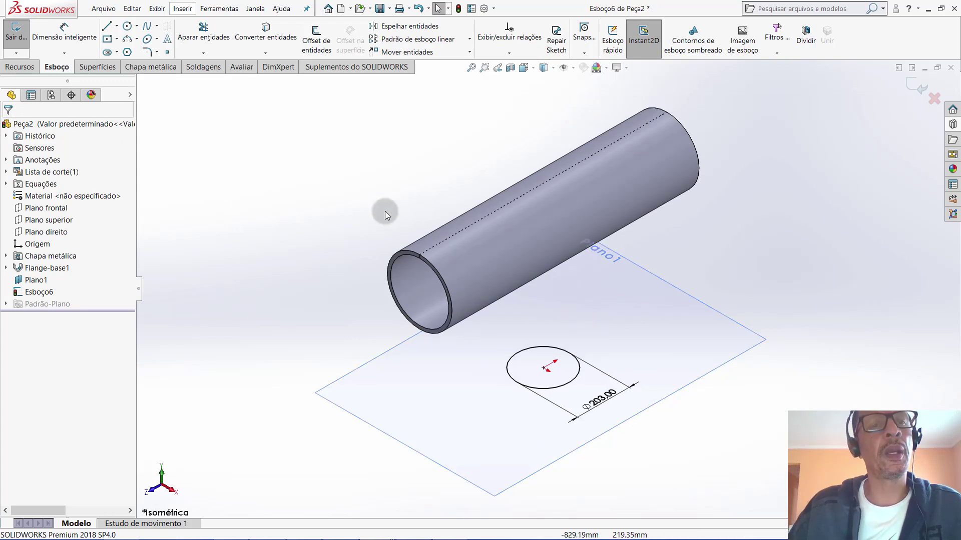
click(22, 66)
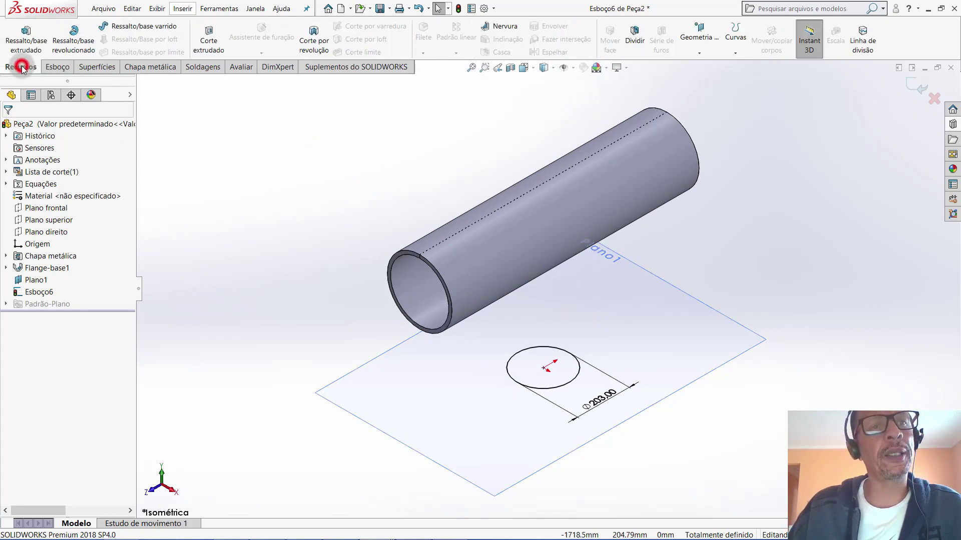
click(216, 40)
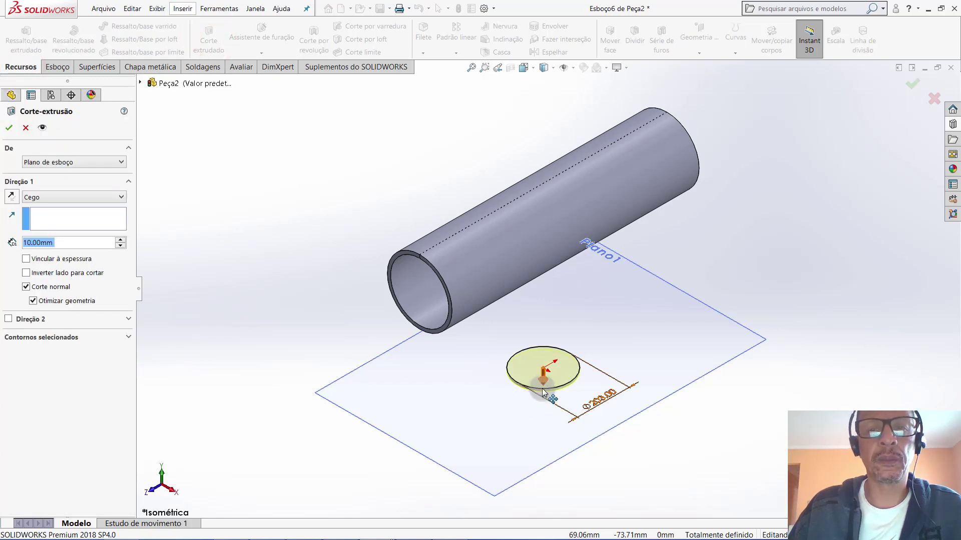
drag(543, 383, 551, 235)
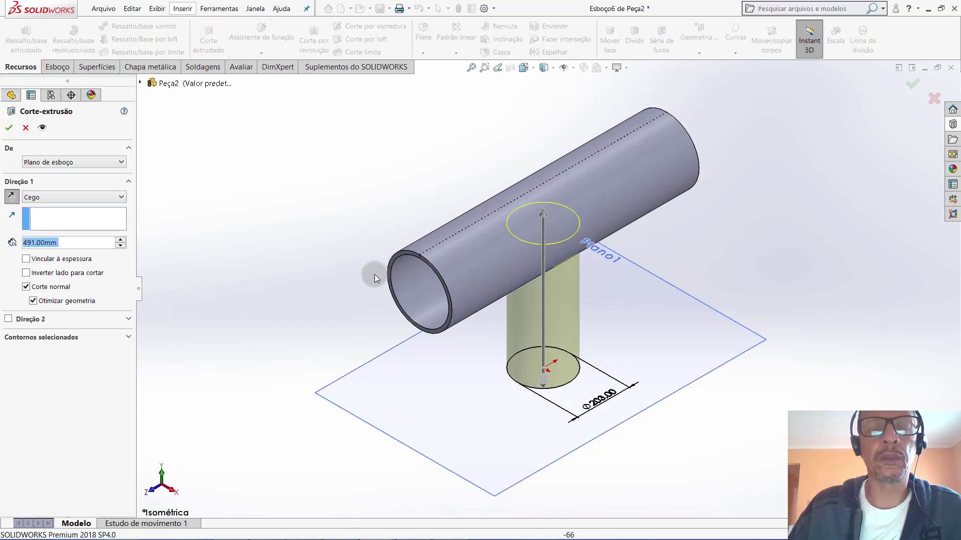
mouse_move(368, 234)
middle_down()
mouse_move(385, 225)
mouse_move(325, 240)
middle_up()
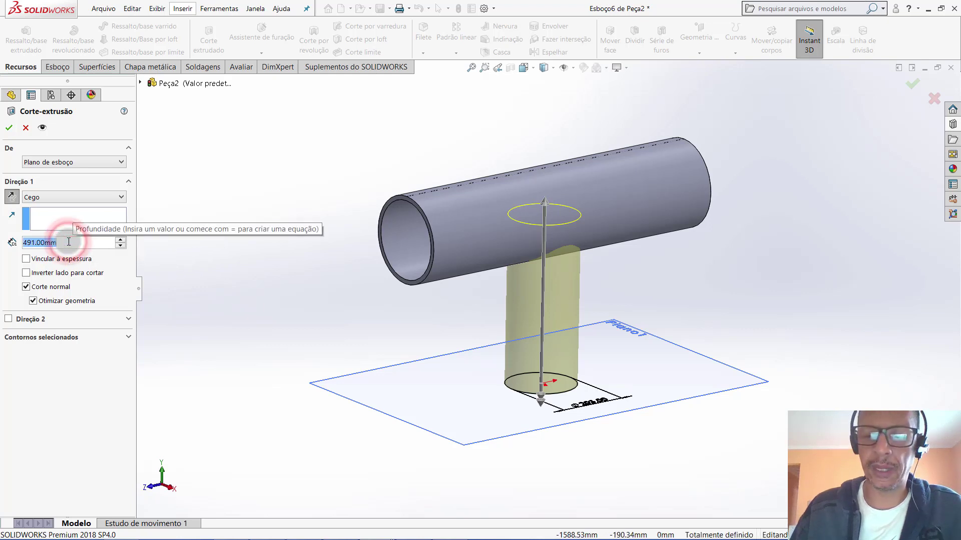
text(500)
key(Return)
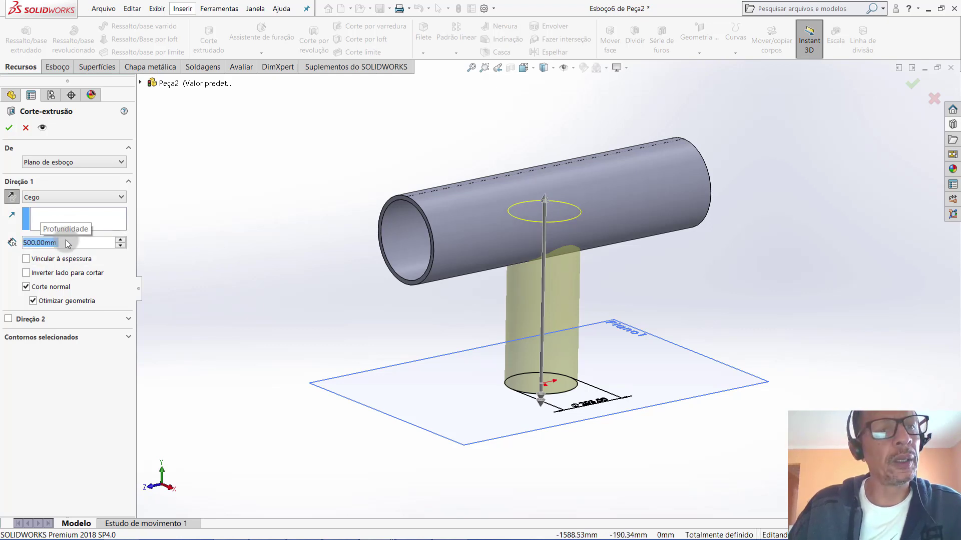
click(8, 128)
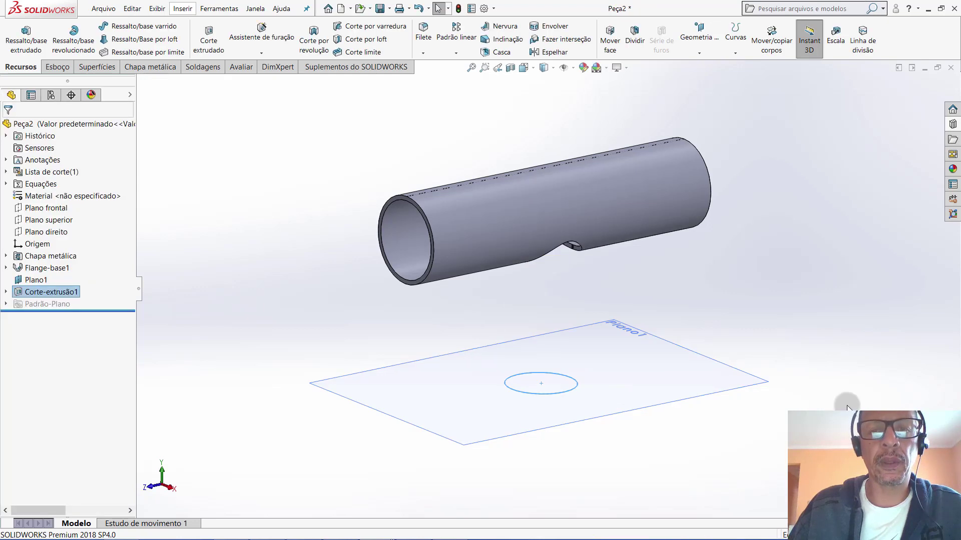
Orbit and zoom around the tube to inspect the Ø203 hole, then show the Chapa metálica tools
mouse_move(848, 387)
middle_down()
mouse_move(858, 210)
mouse_move(821, 314)
mouse_move(725, 241)
mouse_move(791, 250)
mouse_move(822, 341)
mouse_move(828, 257)
middle_up()
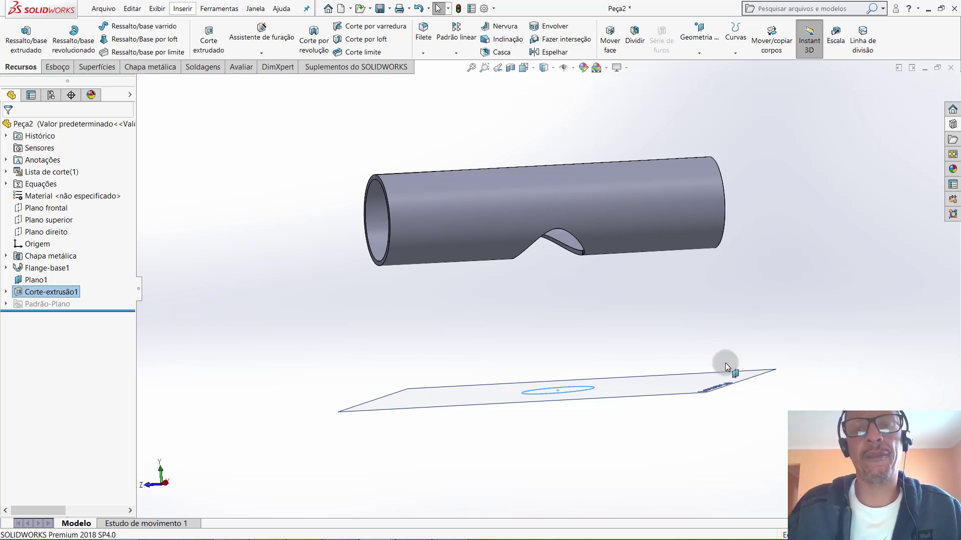
mouse_move(706, 308)
middle_down()
mouse_move(728, 356)
mouse_move(749, 336)
mouse_move(544, 246)
mouse_move(553, 43)
mouse_move(500, 313)
mouse_move(483, 302)
mouse_move(495, 321)
mouse_move(476, 332)
mouse_move(510, 264)
mouse_move(498, 257)
mouse_move(510, 317)
mouse_move(550, 312)
mouse_move(555, 345)
middle_up()
middle_drag(418, 205, 370, 208)
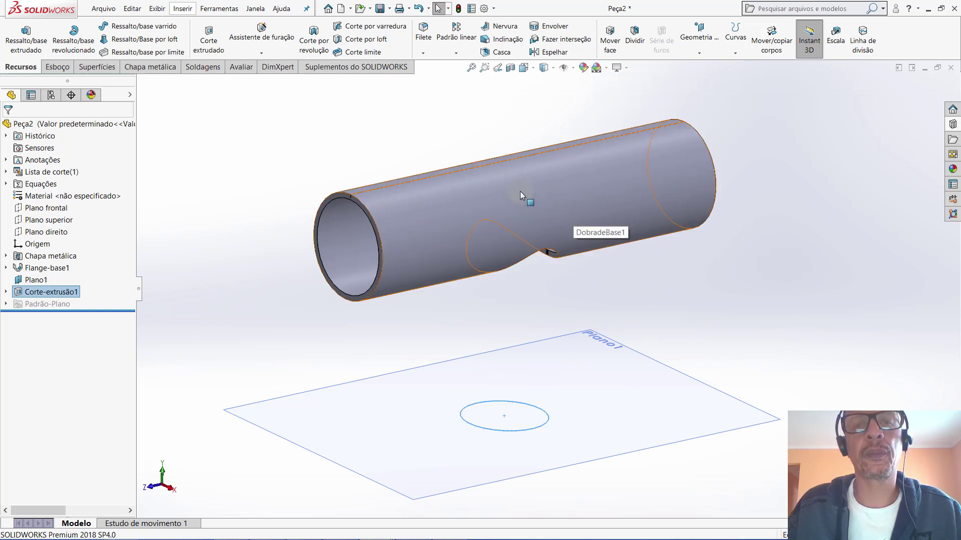
scroll(520, 191, down, 2)
click(748, 320)
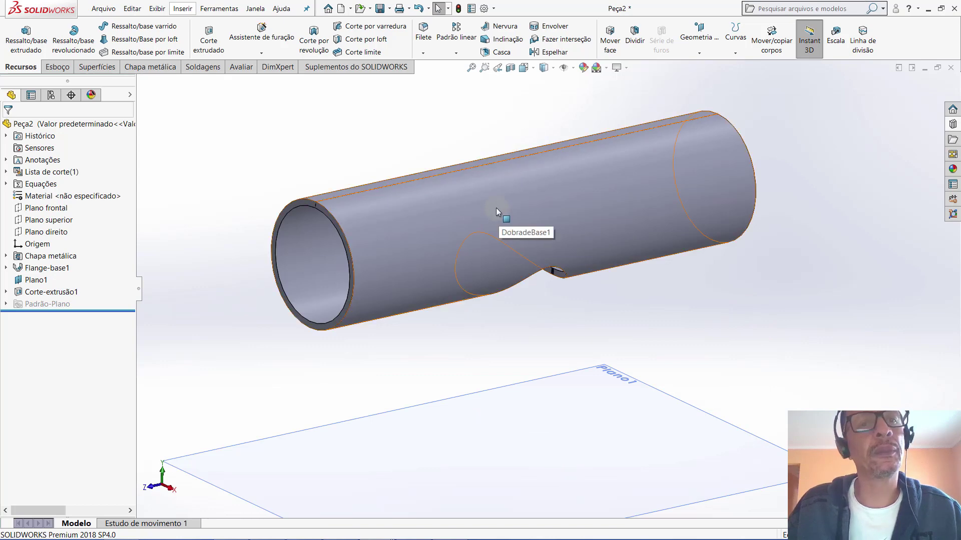
click(136, 68)
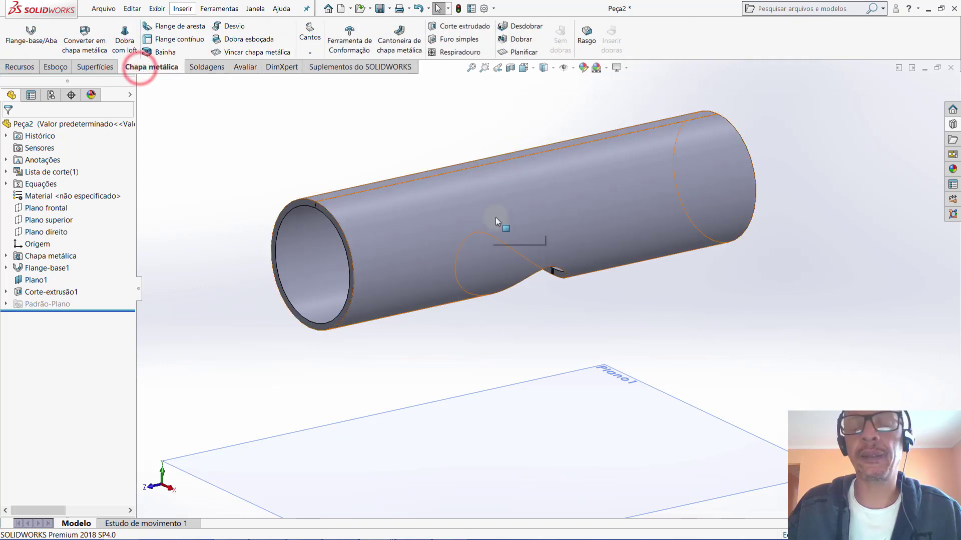
scroll(496, 217, up, 1)
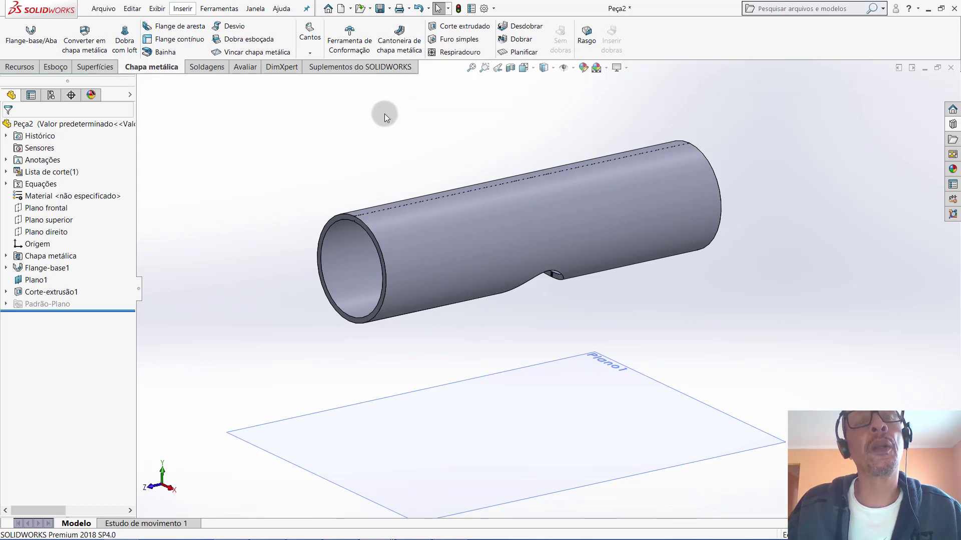
Flatten the tube into its flat pattern and view it from the top
click(516, 52)
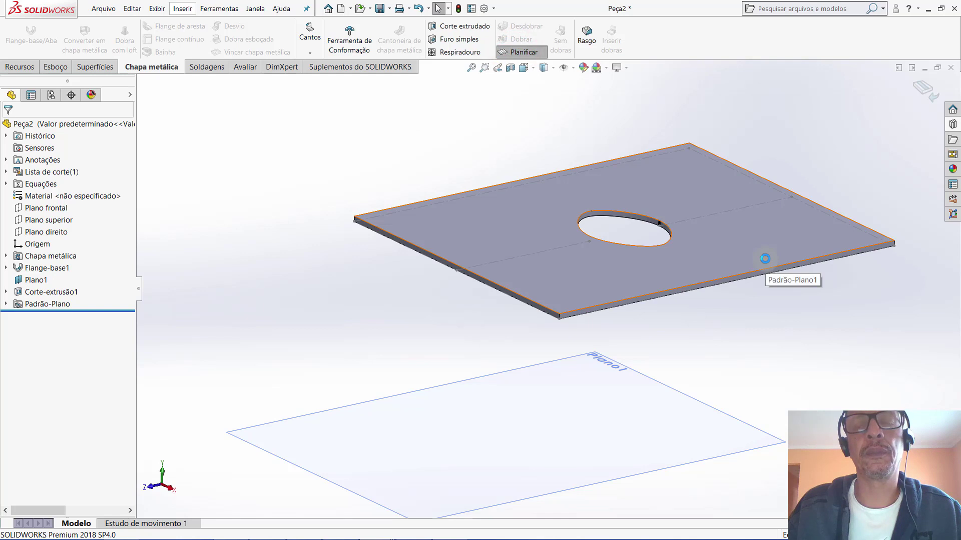
click(533, 68)
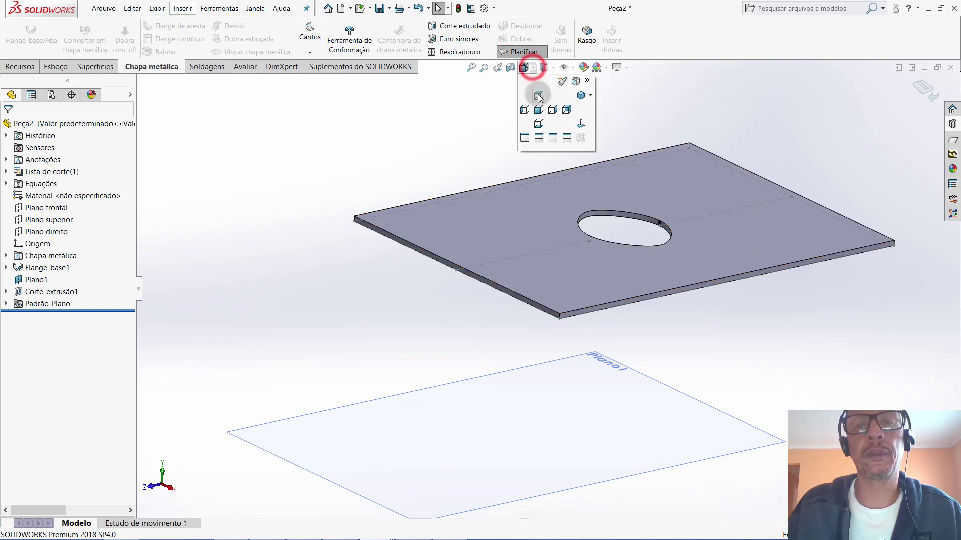
click(535, 92)
scroll(800, 321, down, 2)
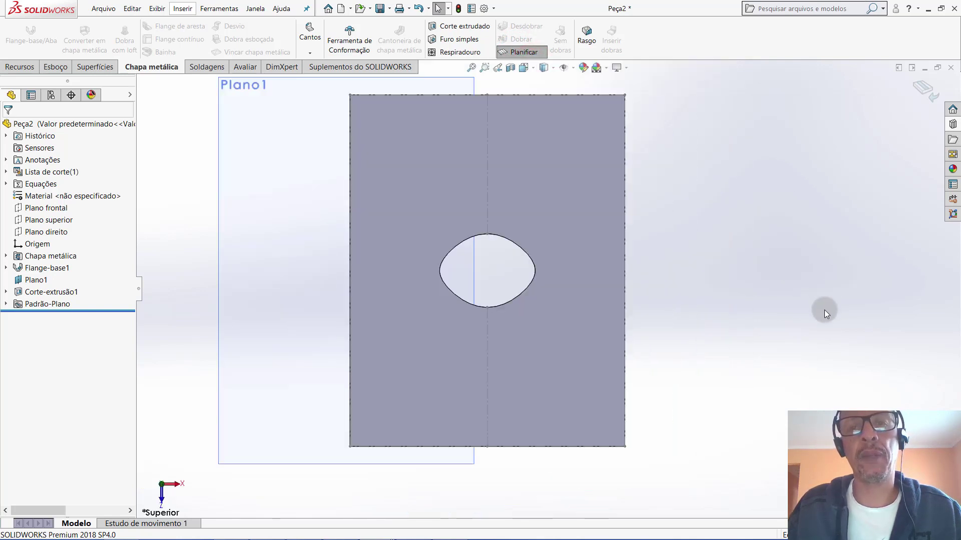
Save the part over Peça2.SLDPRT, confirming the overwrite
click(381, 9)
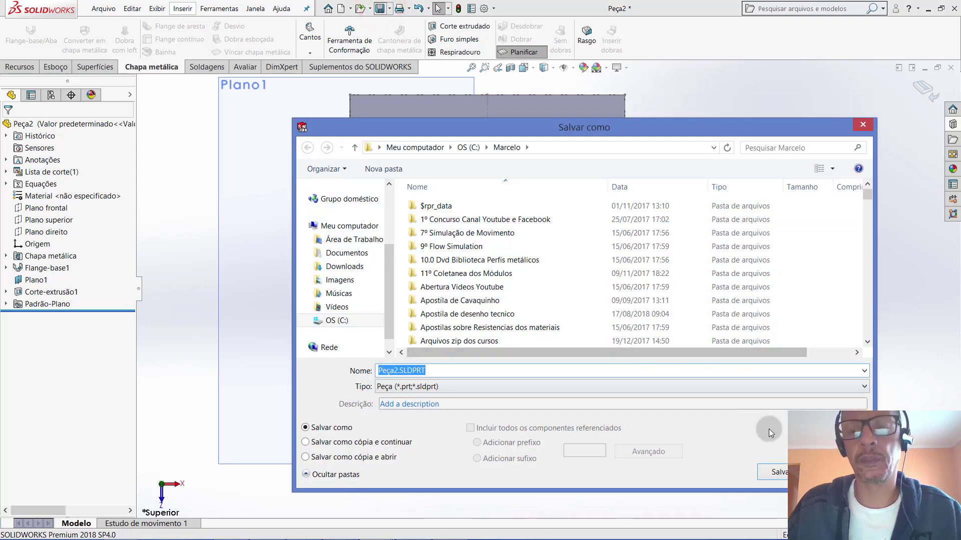
click(781, 471)
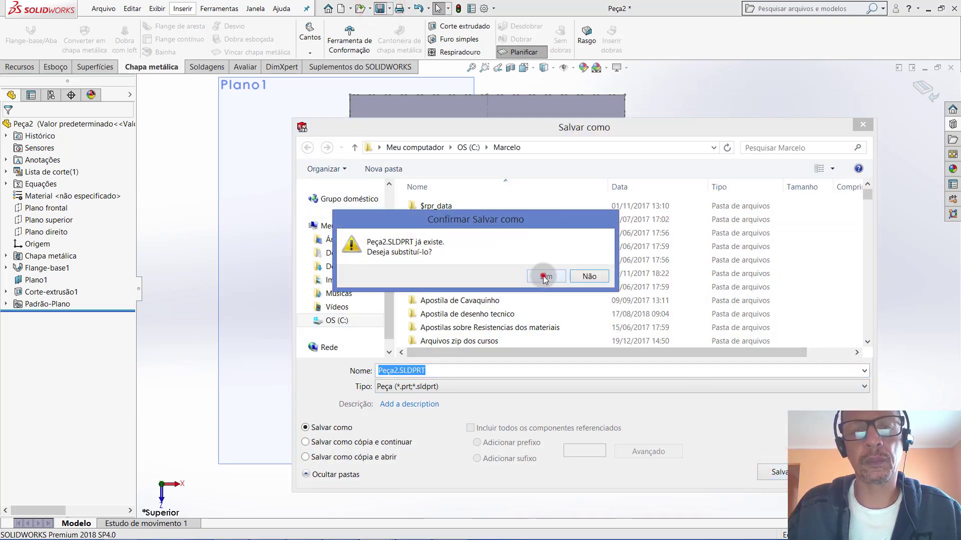
click(543, 275)
click(742, 230)
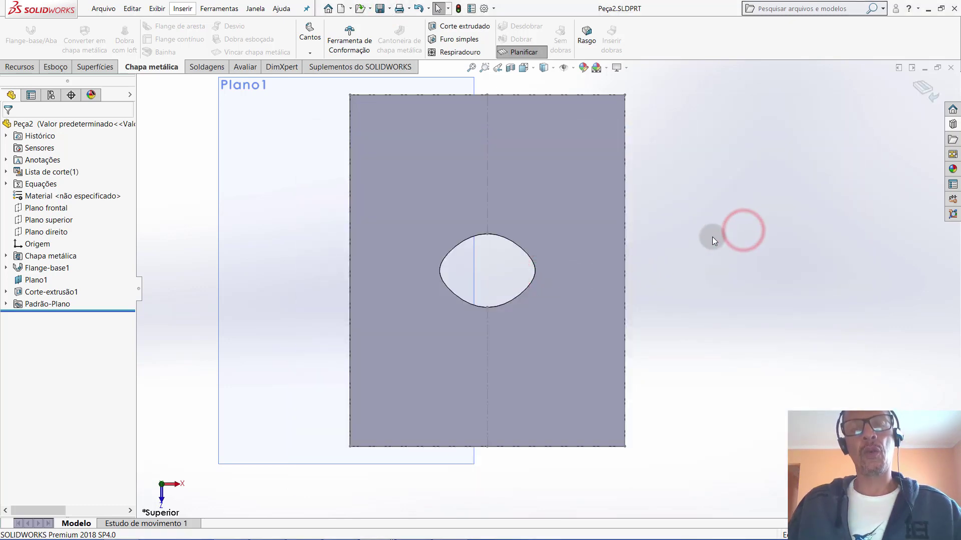
key(z)
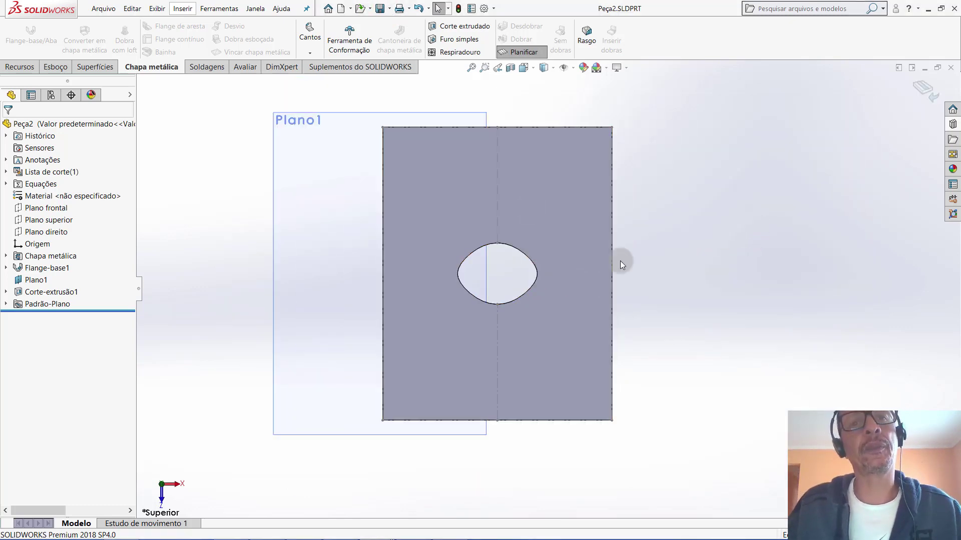
Create a new drawing from the part on an A3 (ISO) sheet
click(351, 8)
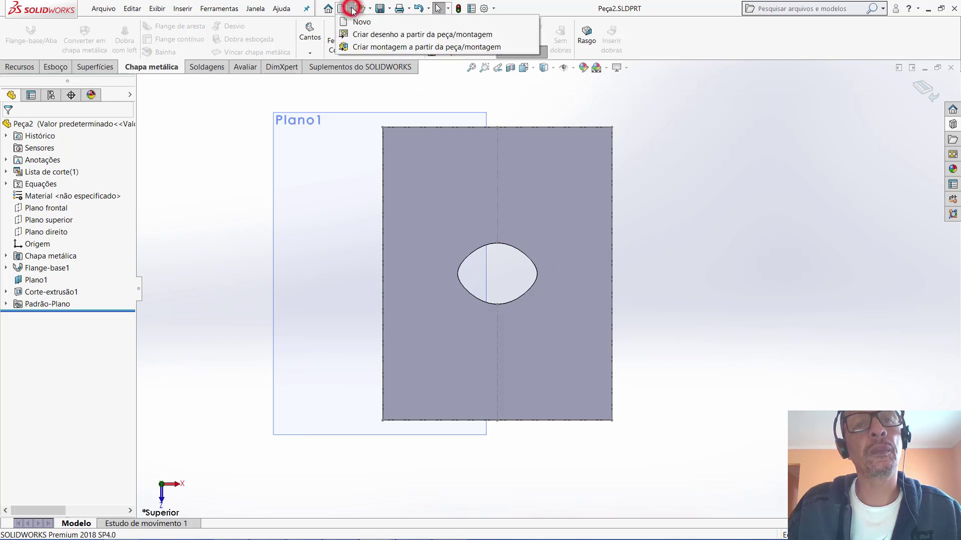
click(368, 35)
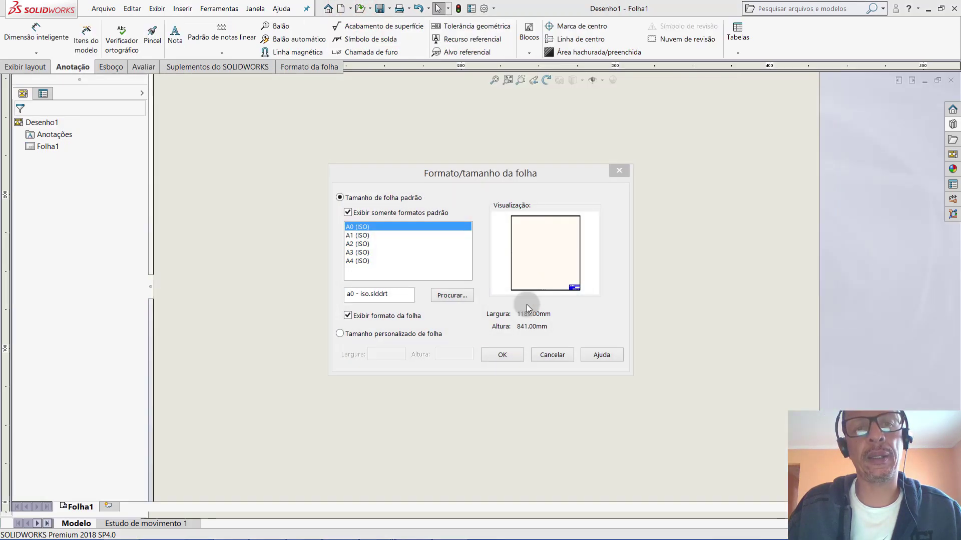
click(359, 244)
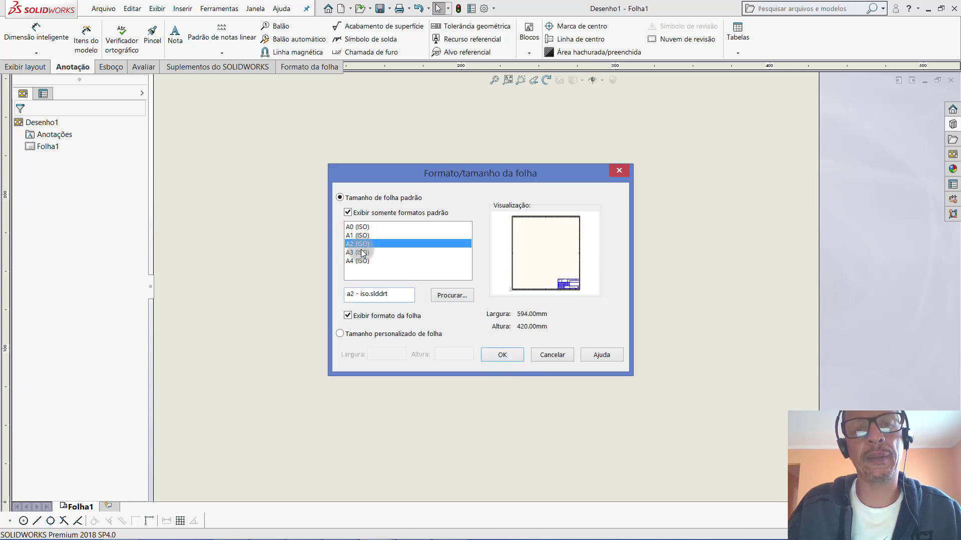
click(362, 253)
click(502, 354)
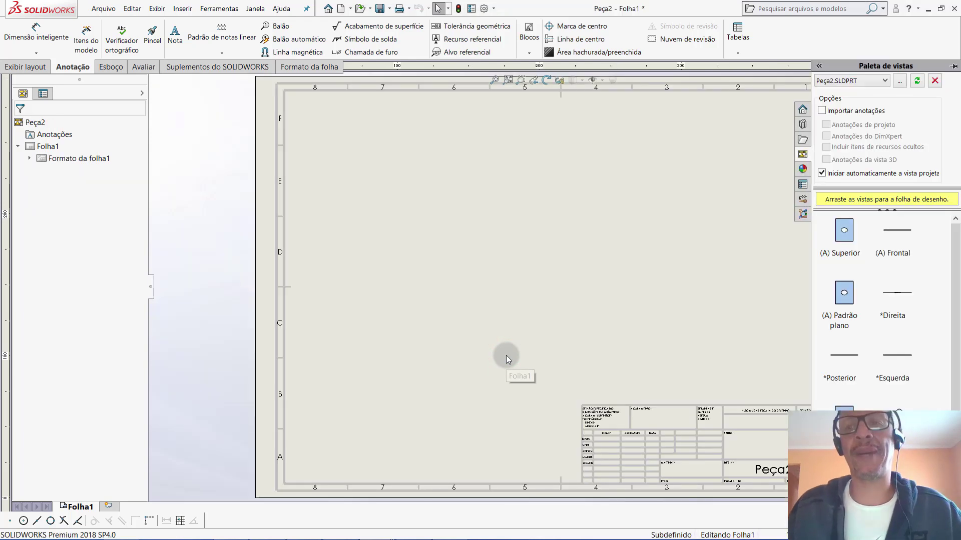
Place the (A) Padrão plano flat-pattern view on the sheet, cancelling the projected view
click(836, 292)
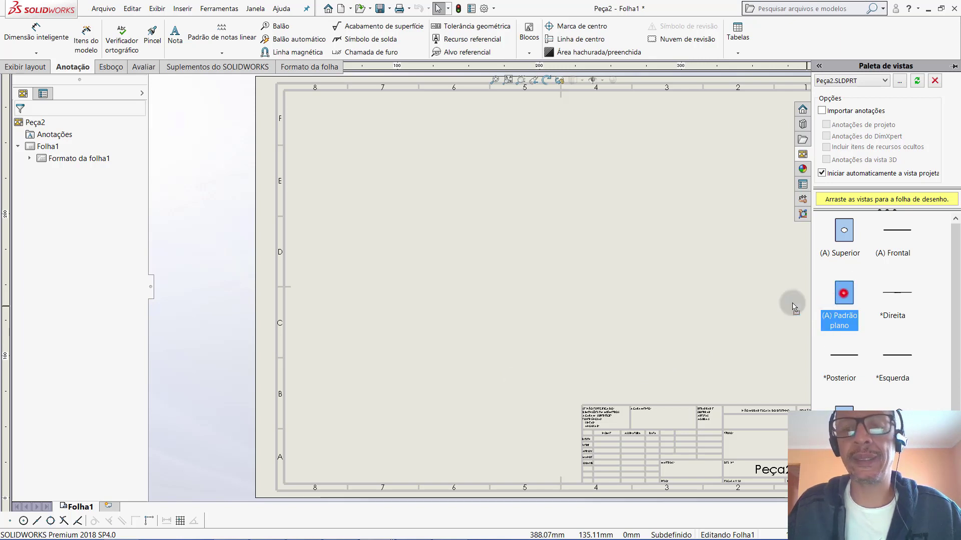
drag(794, 306, 466, 265)
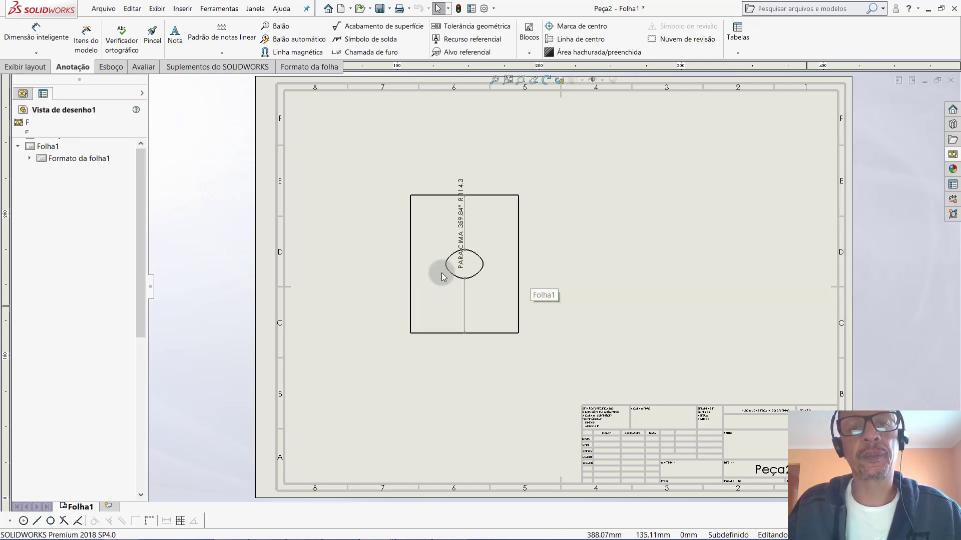
scroll(425, 300, down, 1)
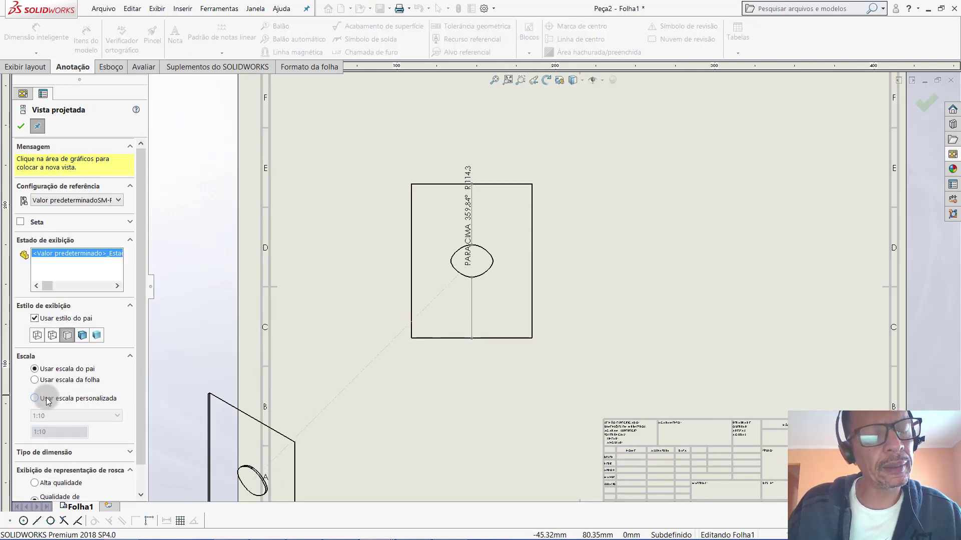
click(60, 415)
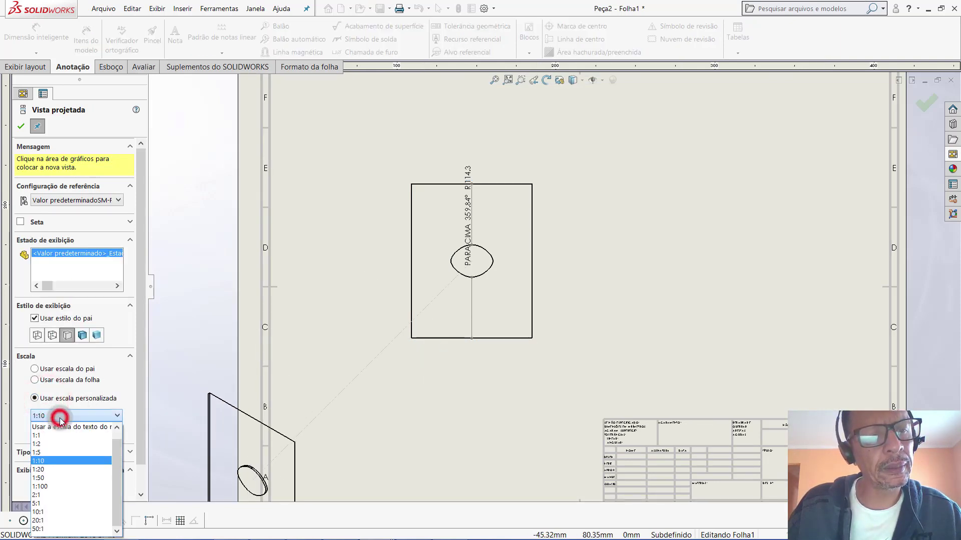
click(59, 431)
scroll(416, 320, up, 5)
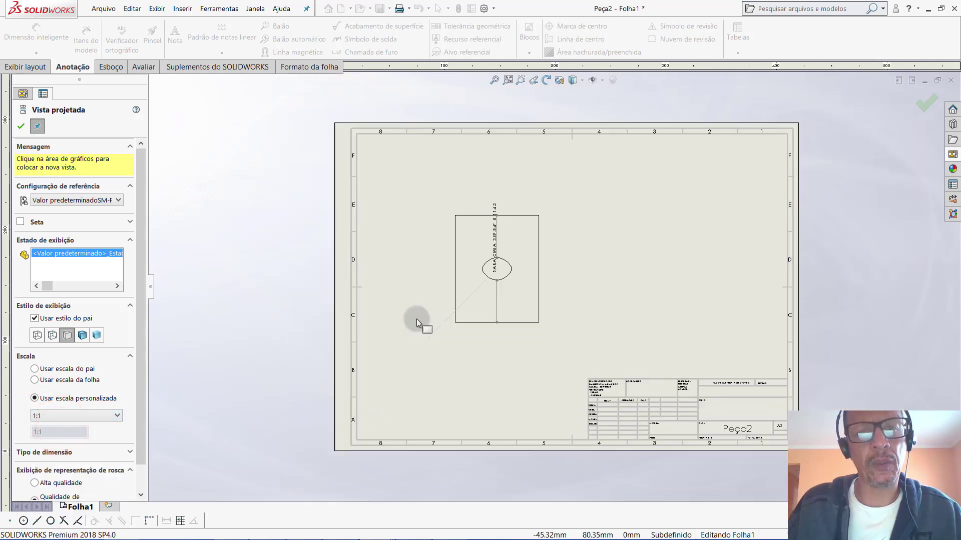
key(Escape)
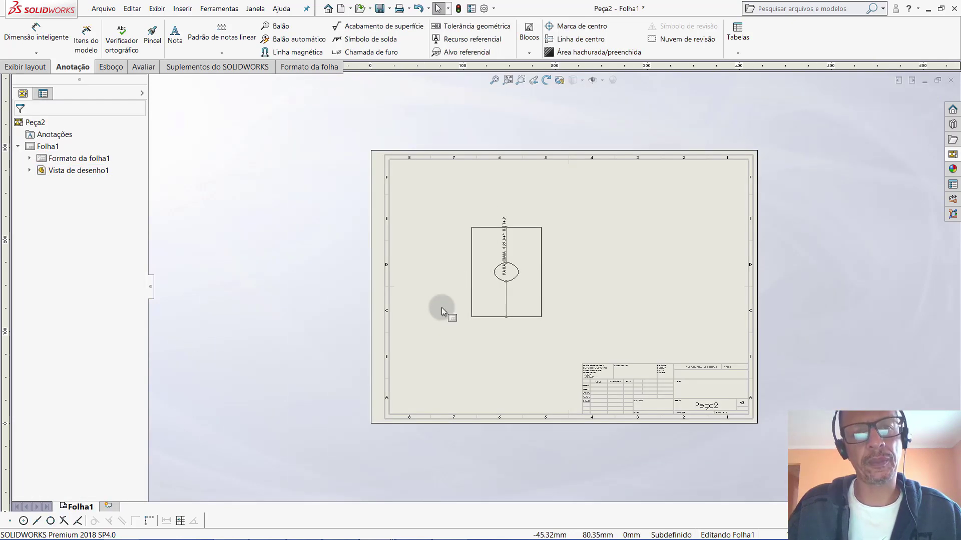
Move the flat pattern's PARA CIMA bend note to the right of the view
click(478, 328)
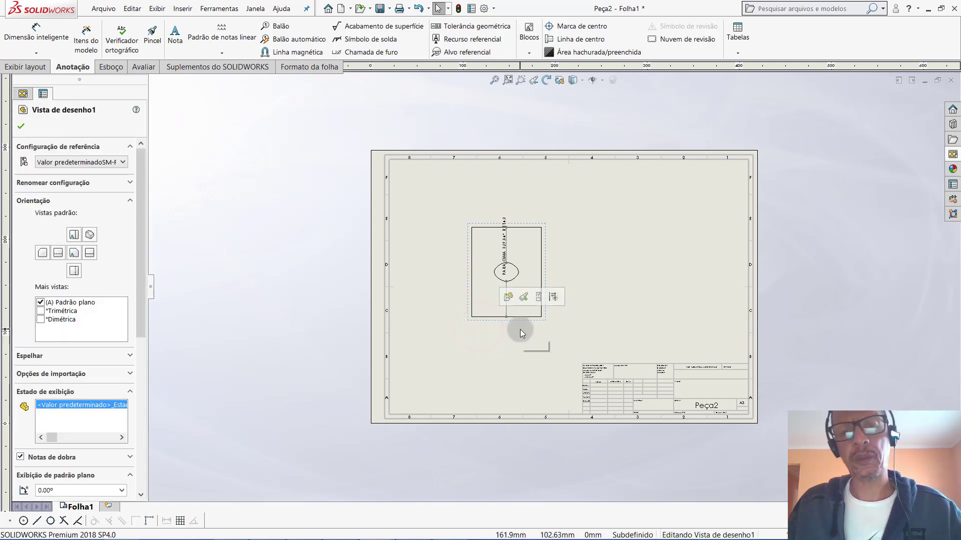
scroll(518, 325, down, 1)
scroll(545, 255, down, 1)
scroll(527, 259, down, 1)
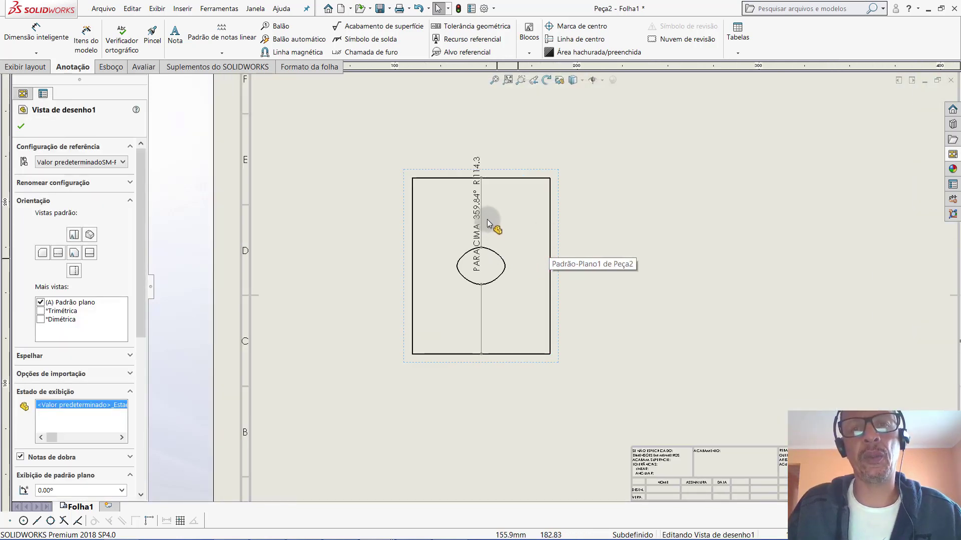
drag(473, 213, 615, 257)
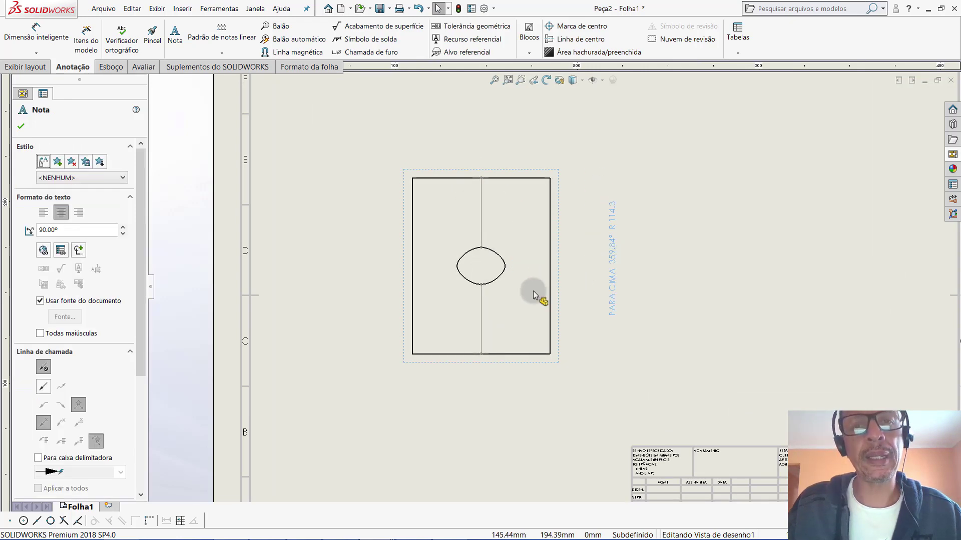
scroll(536, 300, up, 2)
scroll(529, 328, down, 1)
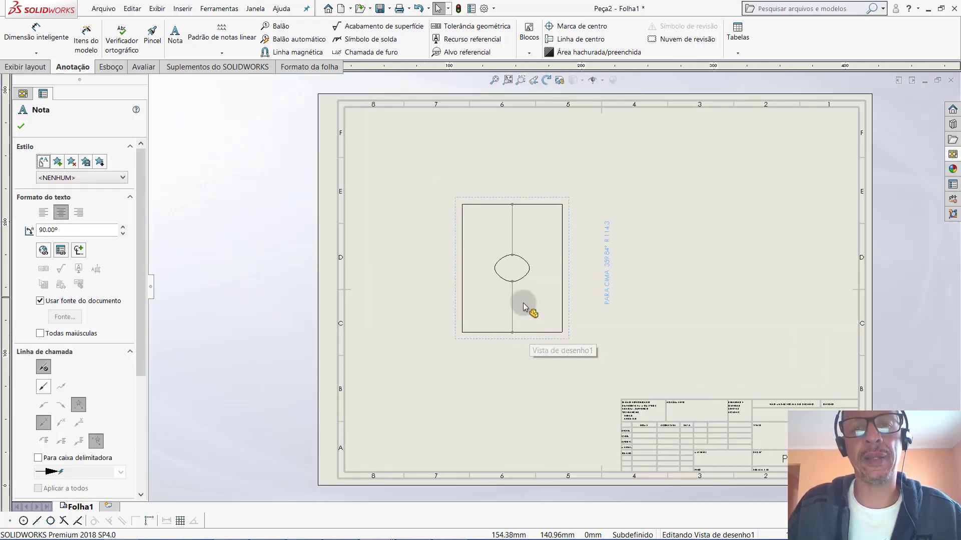
scroll(526, 330, down, 2)
scroll(520, 333, down, 1)
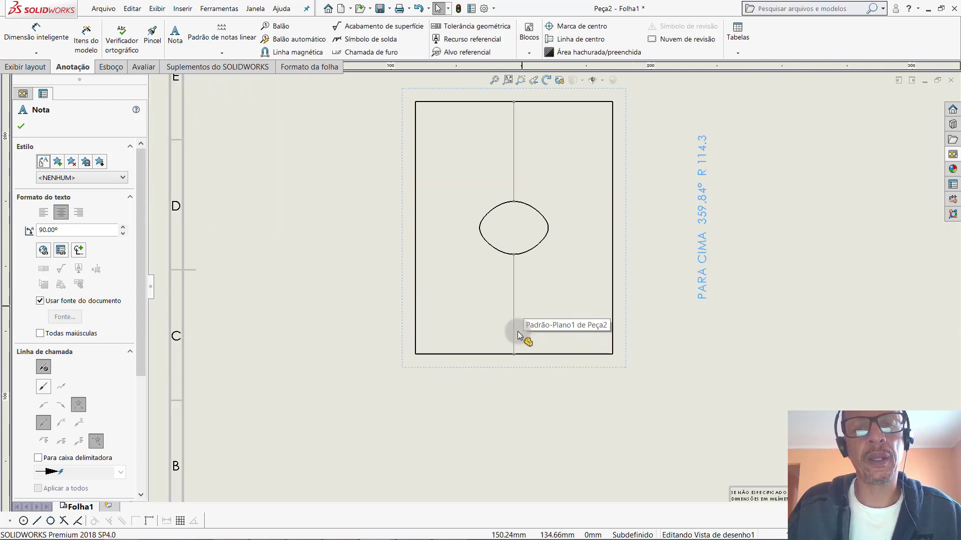
click(489, 372)
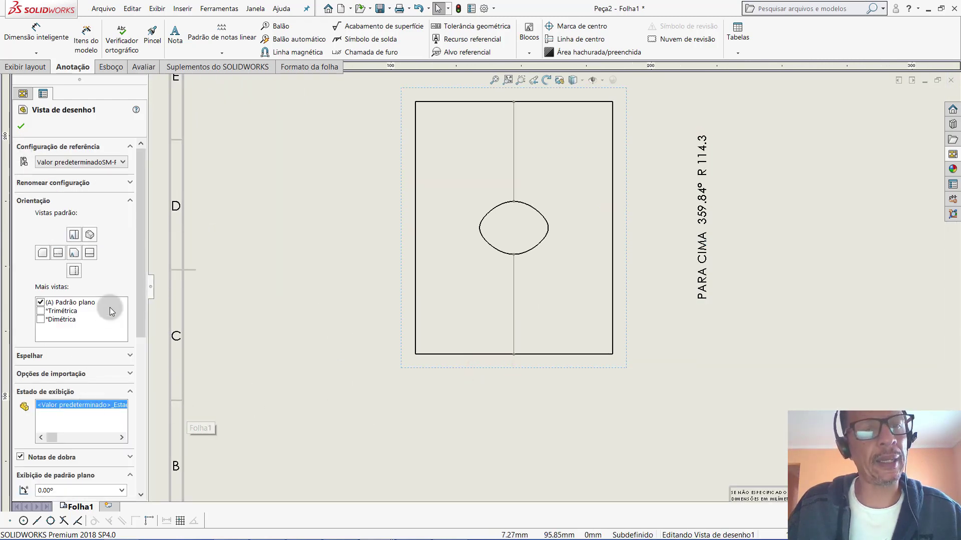
Set the flat pattern view to a custom 1:1 scale and move it off the sheet
drag(140, 298, 140, 382)
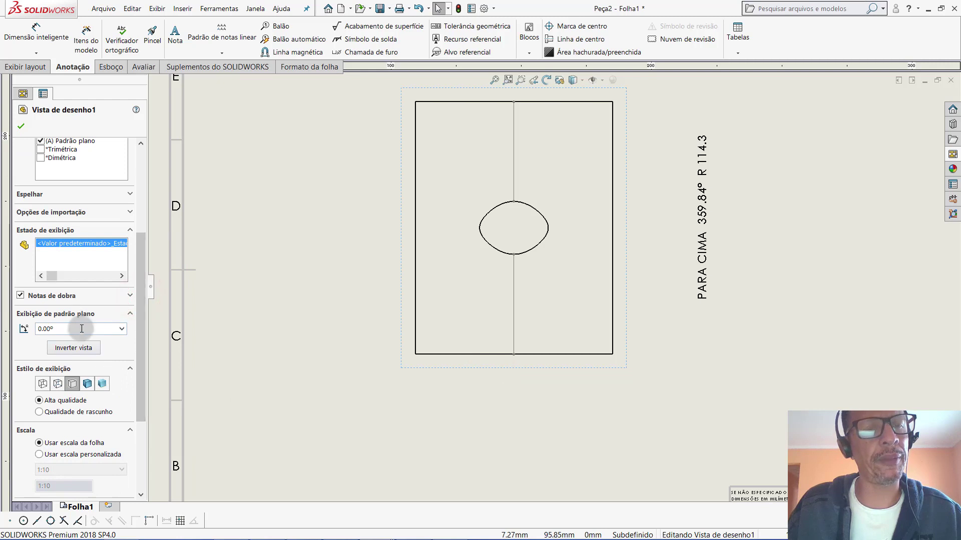
click(60, 457)
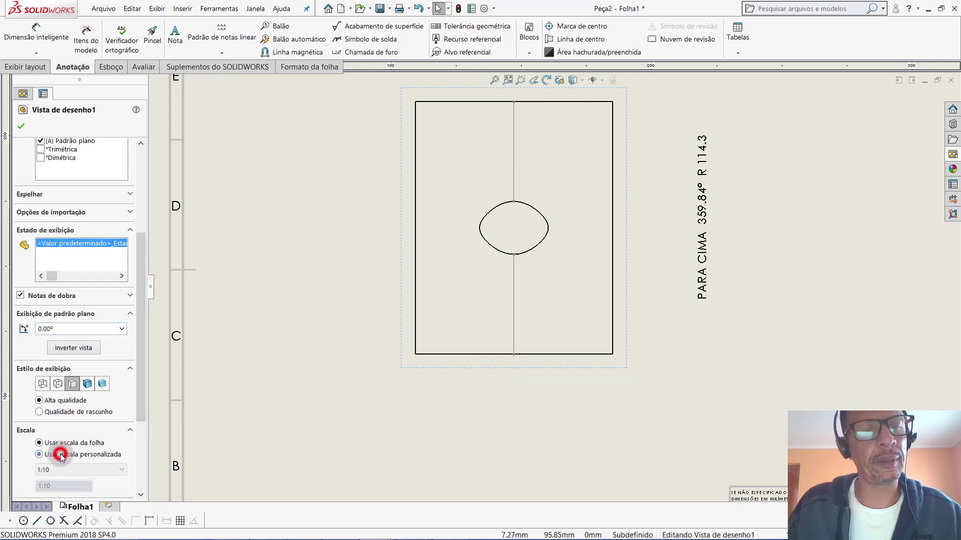
click(60, 467)
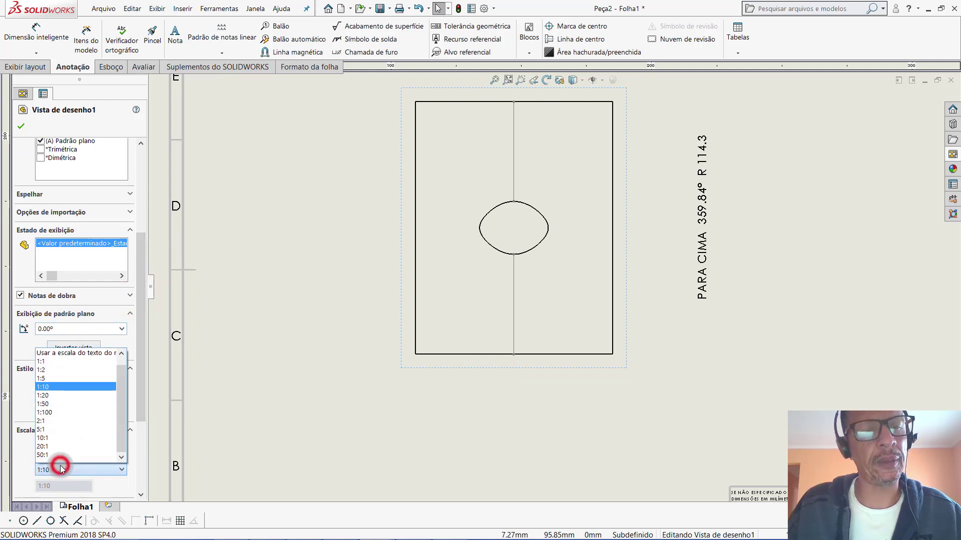
click(67, 361)
scroll(506, 333, up, 3)
scroll(519, 320, up, 2)
scroll(518, 321, up, 2)
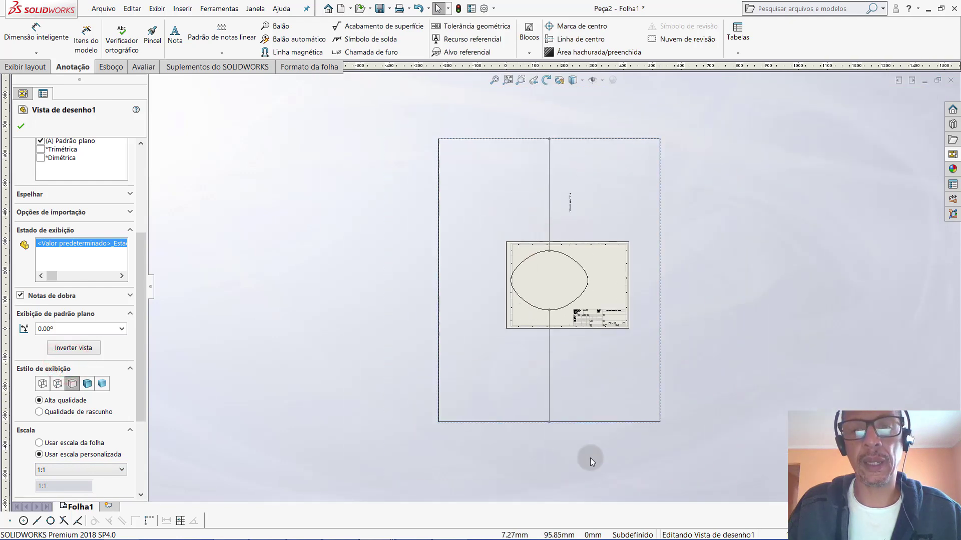
drag(569, 422, 793, 403)
click(908, 229)
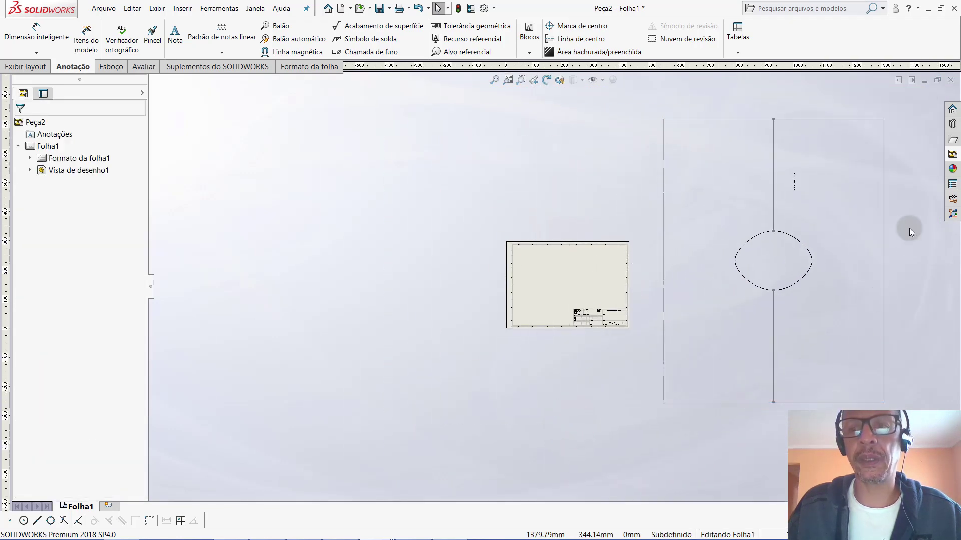
scroll(901, 239, down, 1)
scroll(895, 239, down, 2)
scroll(880, 240, down, 1)
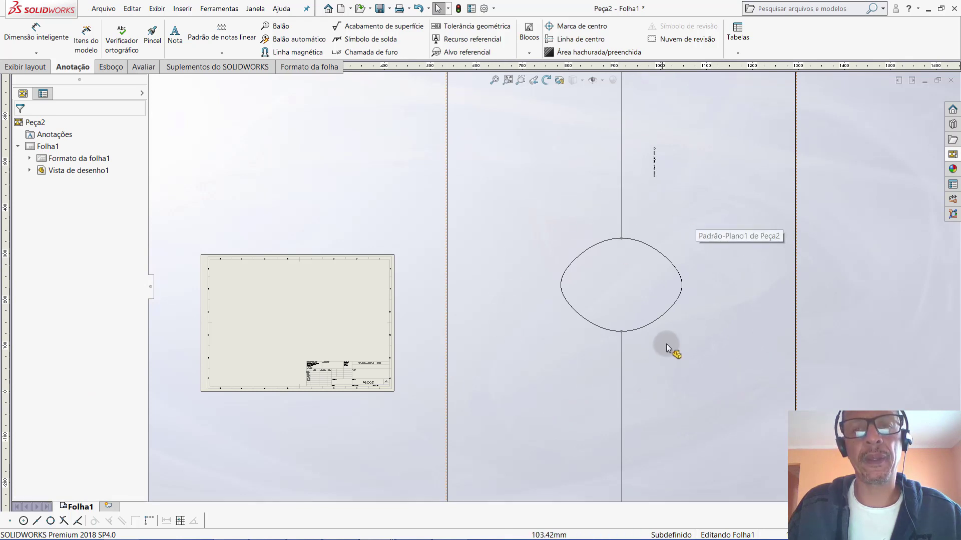
scroll(665, 344, down, 1)
scroll(672, 256, up, 2)
scroll(652, 317, down, 2)
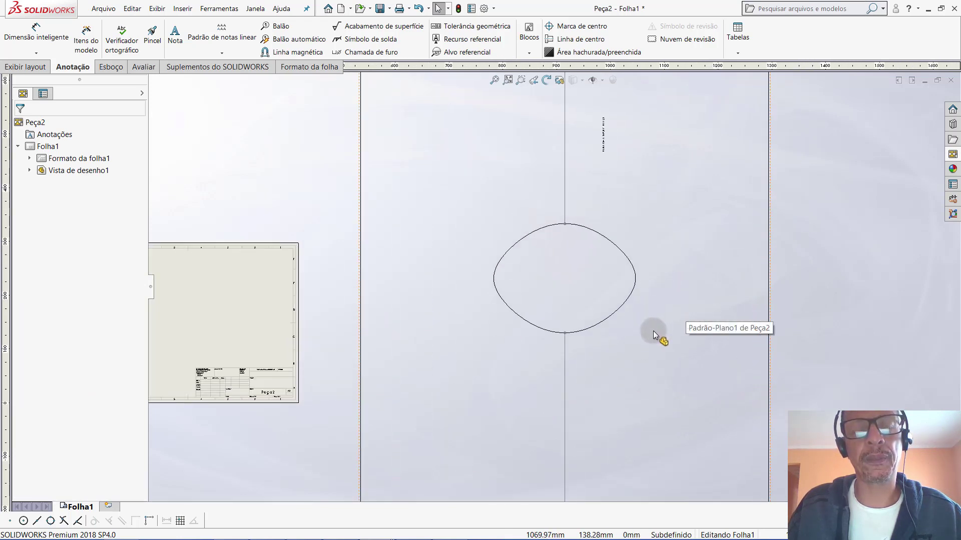
scroll(653, 332, down, 1)
scroll(653, 331, down, 1)
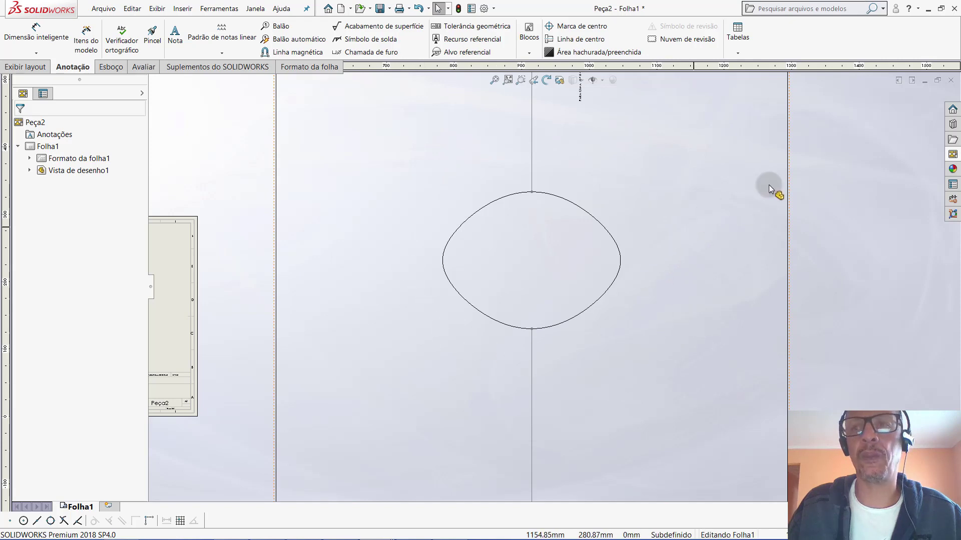
Close the drawing with Não salvar and zoom in on Peça2's flattened hole
click(951, 81)
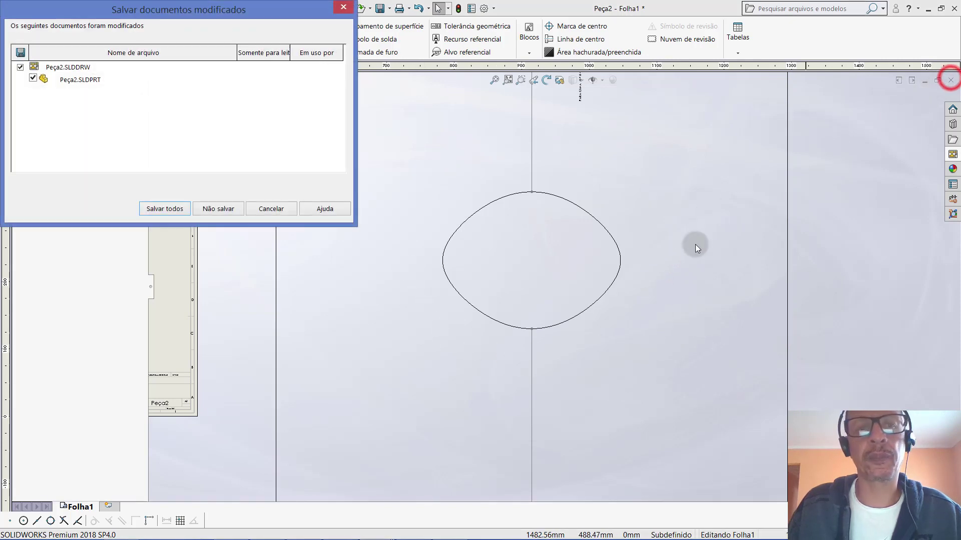
click(210, 207)
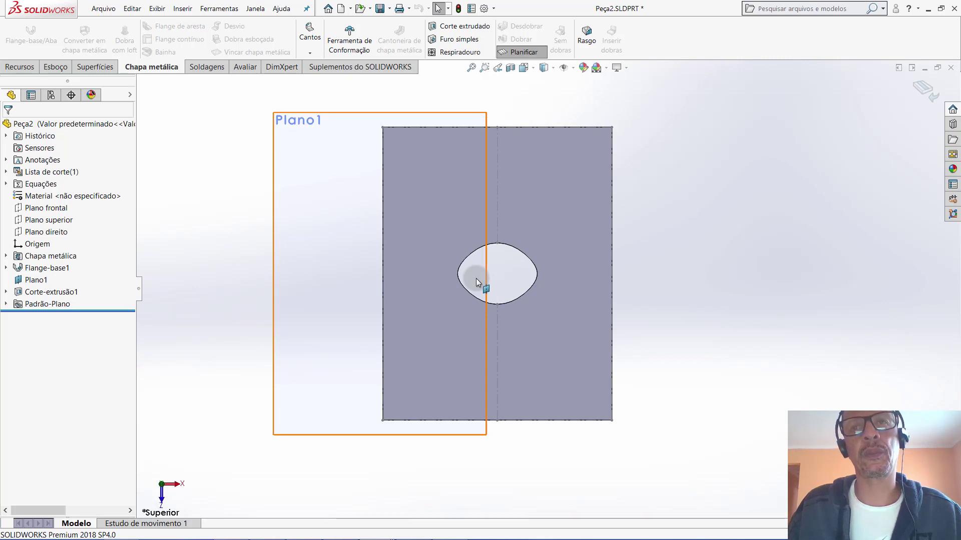
scroll(480, 289, down, 2)
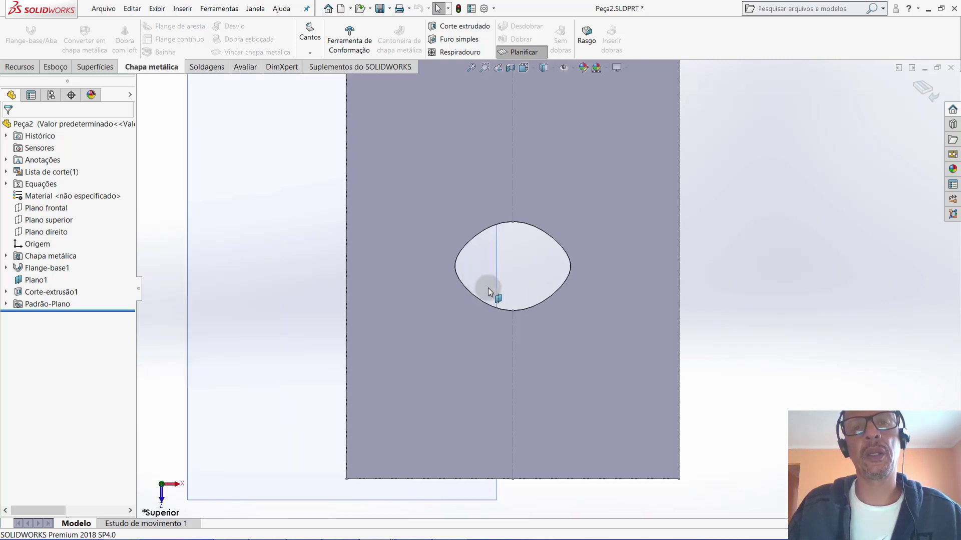
scroll(567, 267, down, 2)
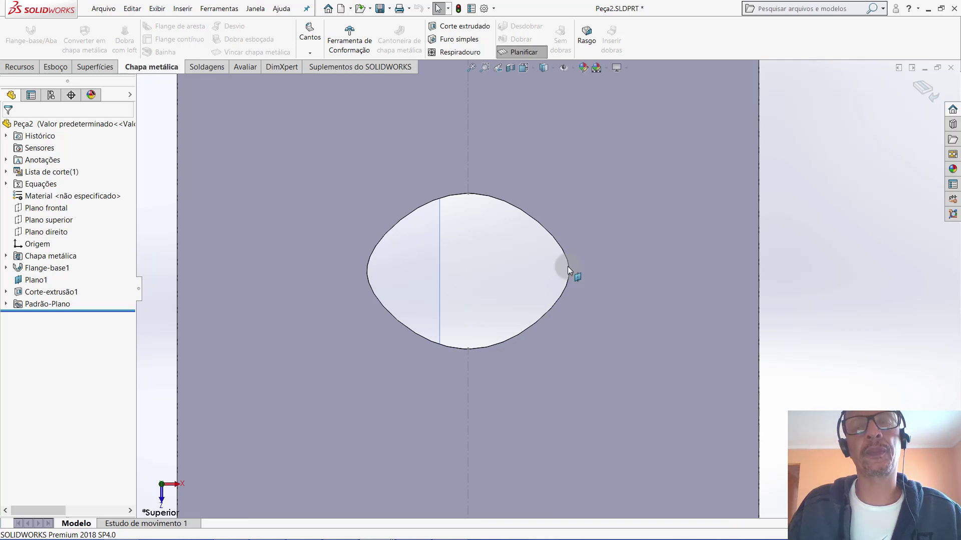
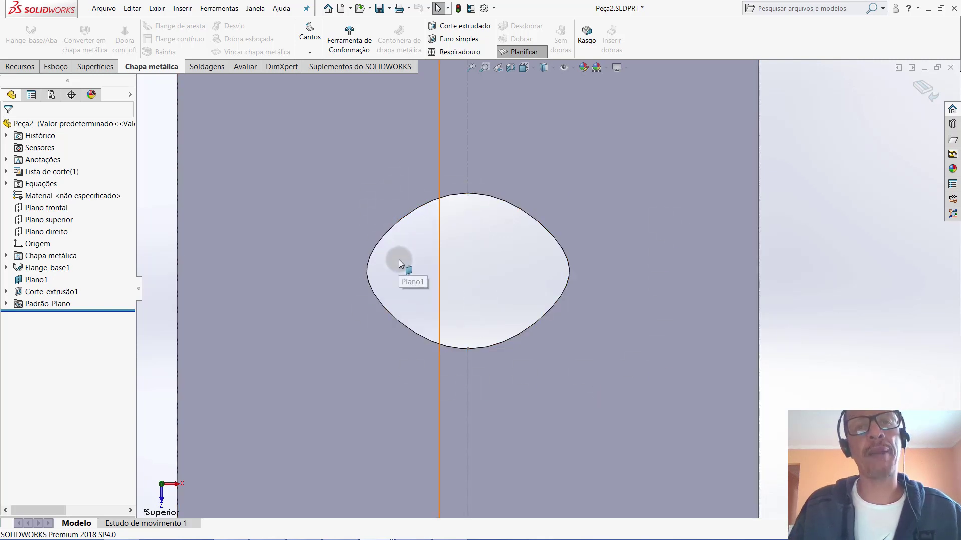
Zoom out, orbit the cut tube, and view it from below (Inferior)
key(z)
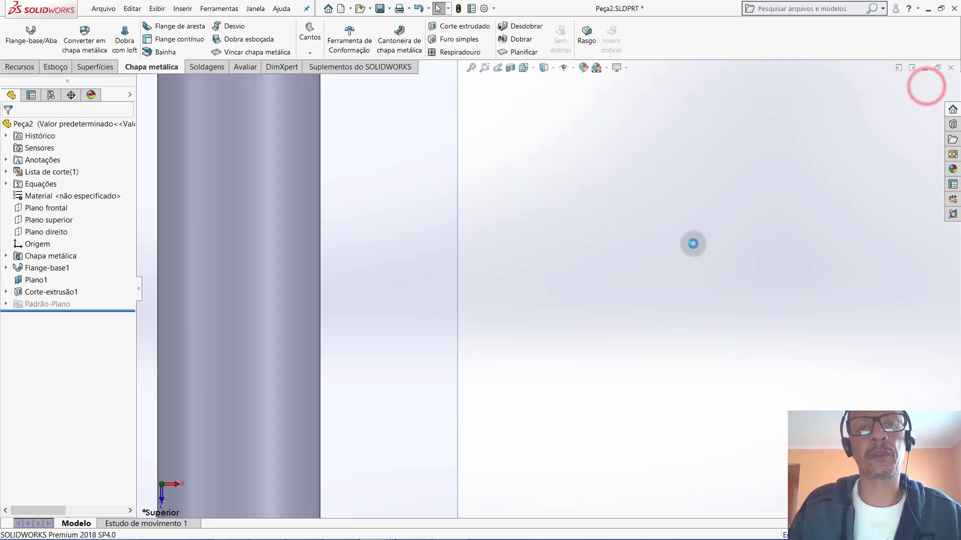
mouse_move(501, 277)
middle_down()
mouse_move(431, 142)
mouse_move(407, 364)
mouse_move(383, 216)
middle_up()
scroll(413, 275, down, 3)
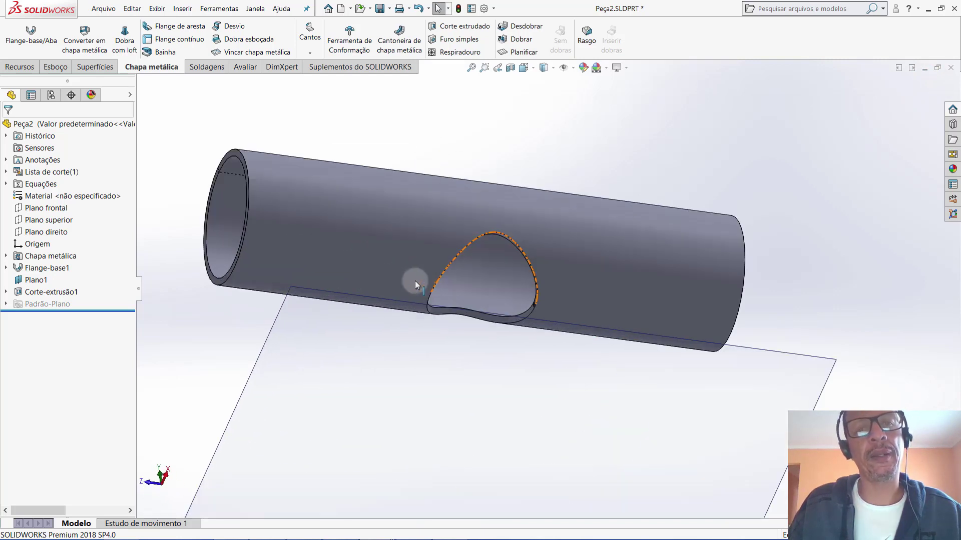
click(534, 68)
click(540, 123)
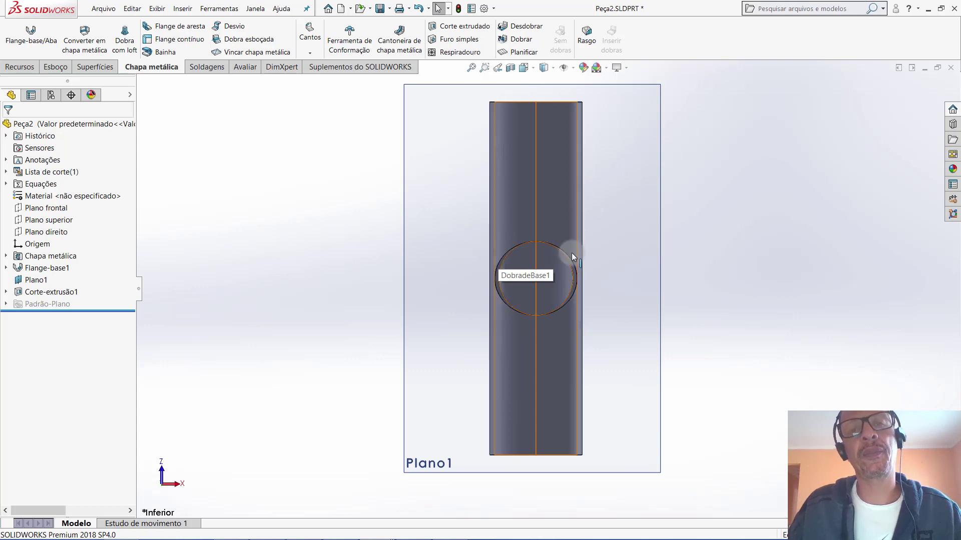
Orbit the tube to inspect the side hole and open end from several angles
mouse_move(571, 253)
middle_down()
mouse_move(788, 339)
mouse_move(589, 305)
middle_up()
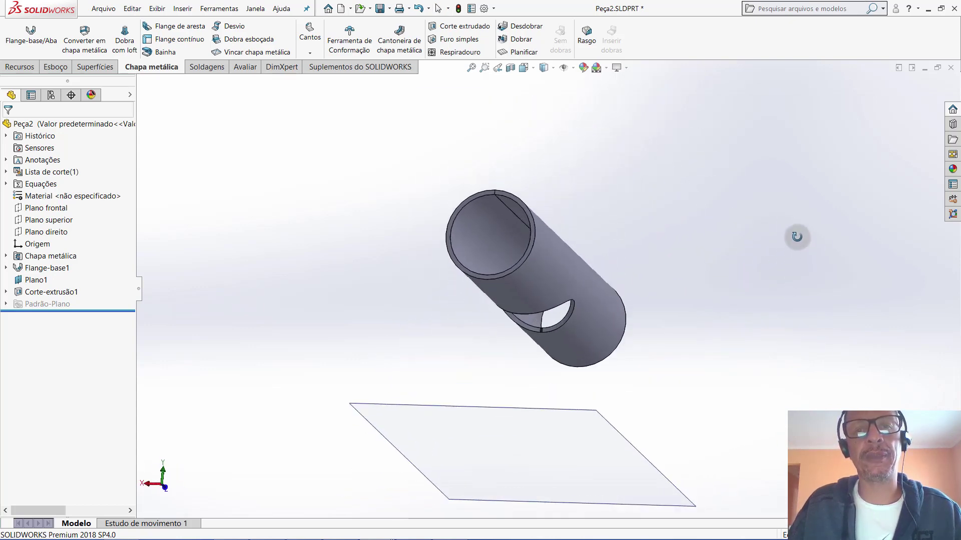
scroll(514, 329, down, 3)
scroll(479, 275, down, 3)
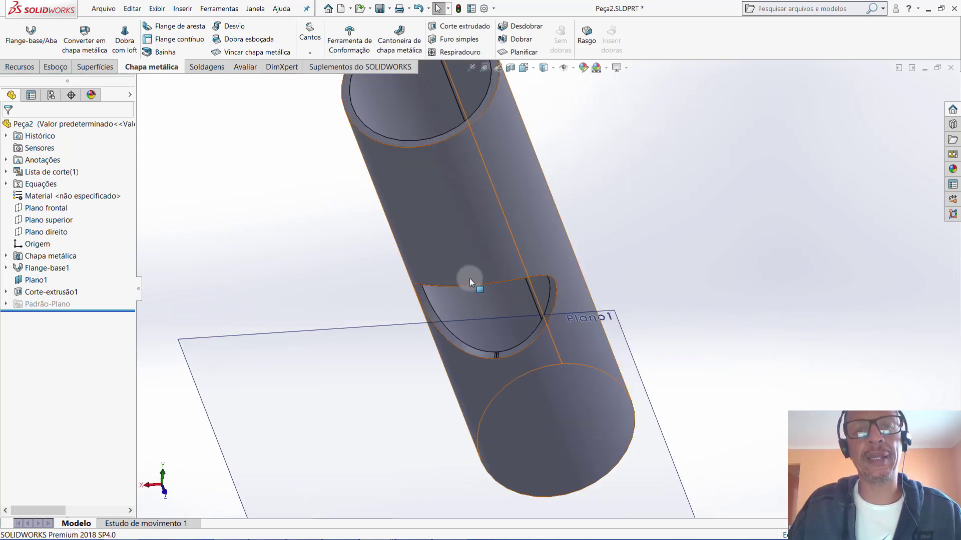
middle_drag(466, 257, 475, 353)
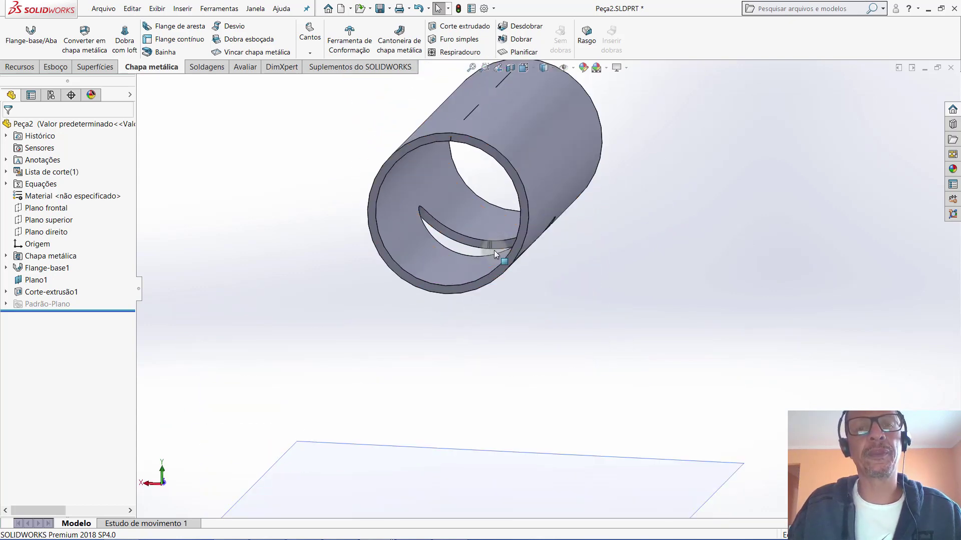
middle_drag(494, 250, 458, 293)
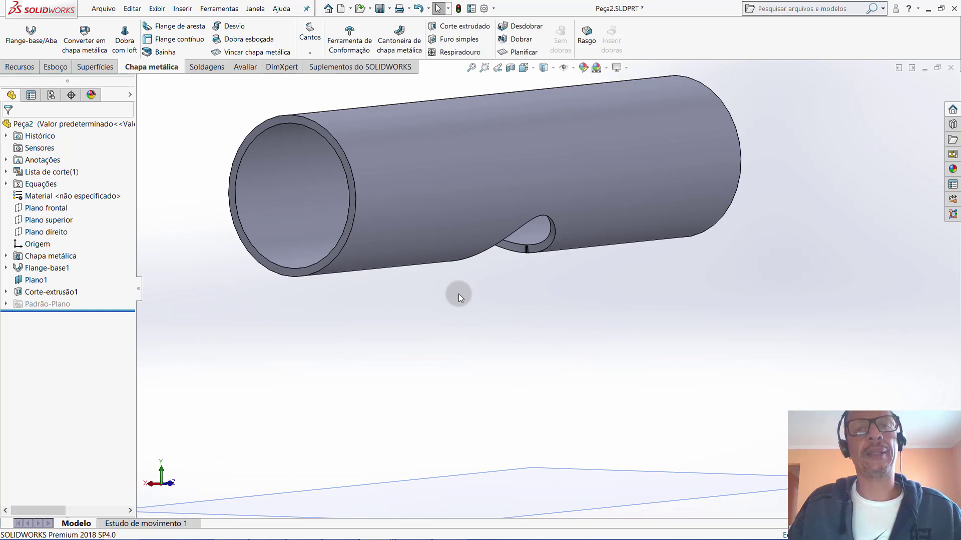
scroll(458, 293, up, 2)
scroll(481, 301, up, 2)
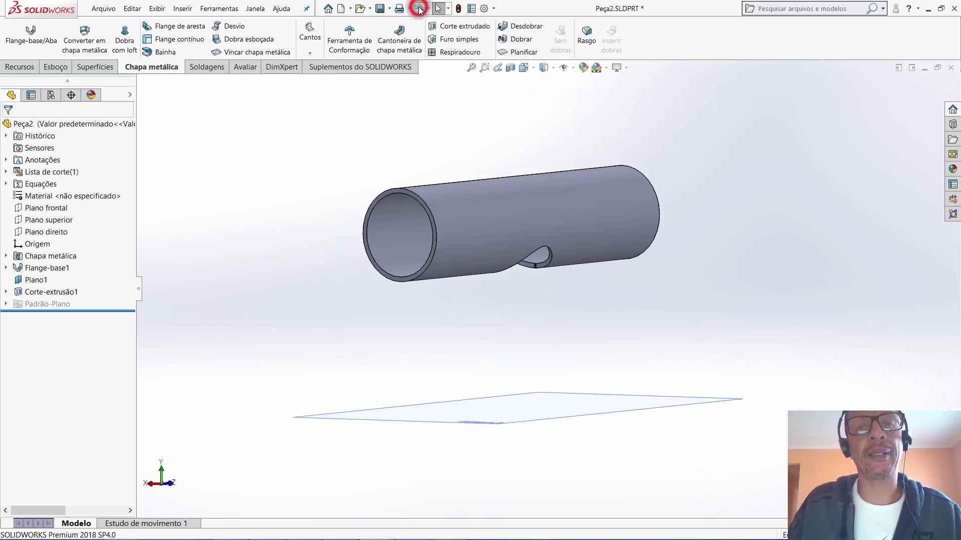
Flatten the main pipe into a plate showing its hole, then select the Padrão-Plano feature
click(418, 8)
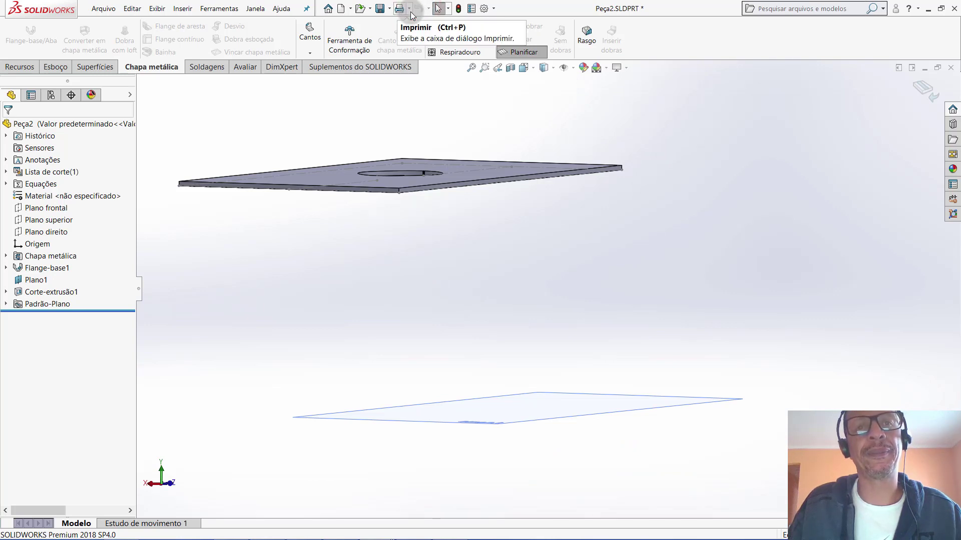
click(930, 84)
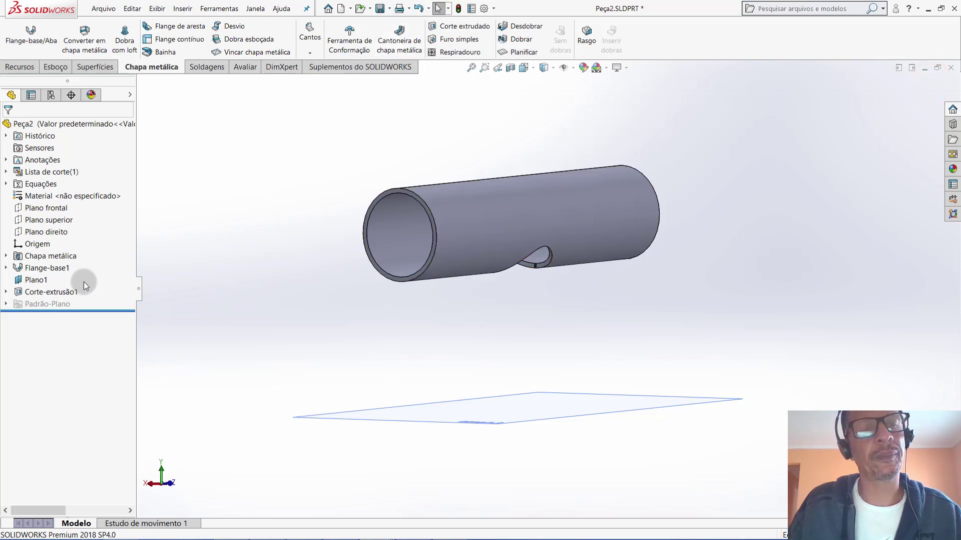
scroll(550, 263, up, 3)
mouse_move(569, 264)
middle_down()
mouse_move(569, 295)
mouse_move(577, 289)
middle_up()
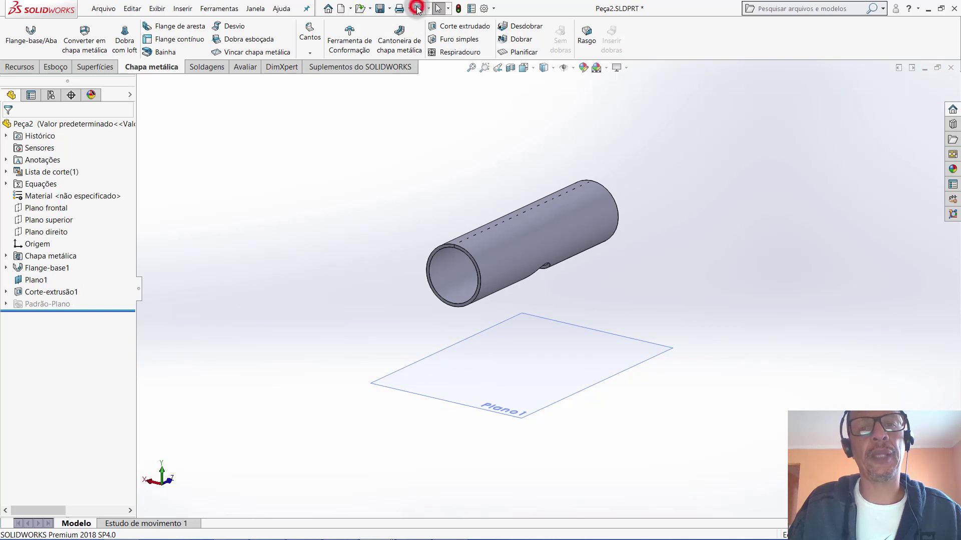
click(417, 9)
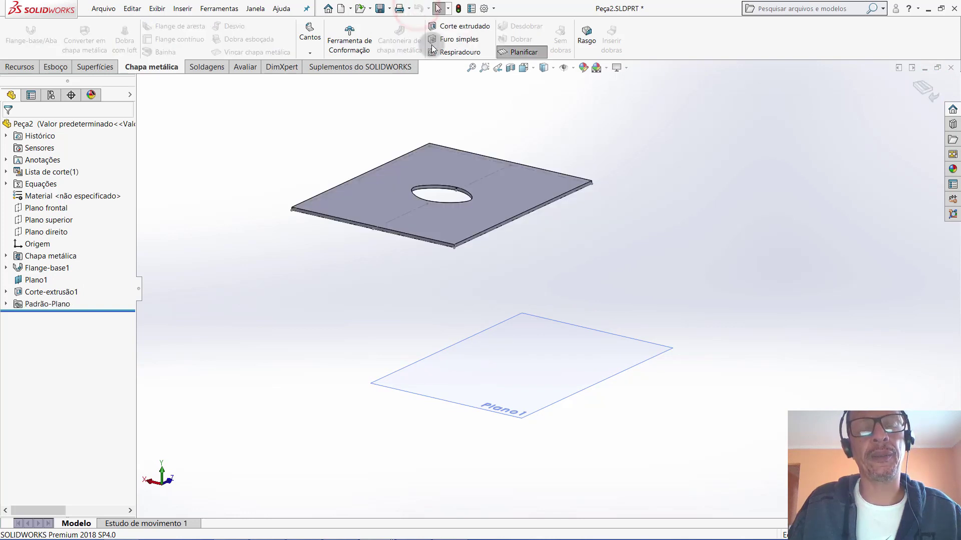
click(57, 303)
Turn off the flat pattern so the plate rolls back into the tube
right_click(58, 304)
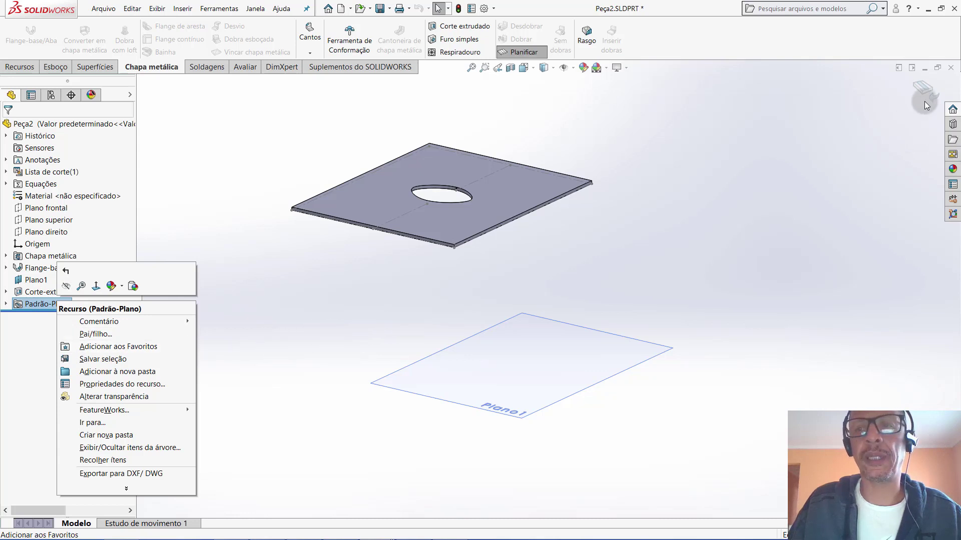
click(922, 80)
right_click(50, 308)
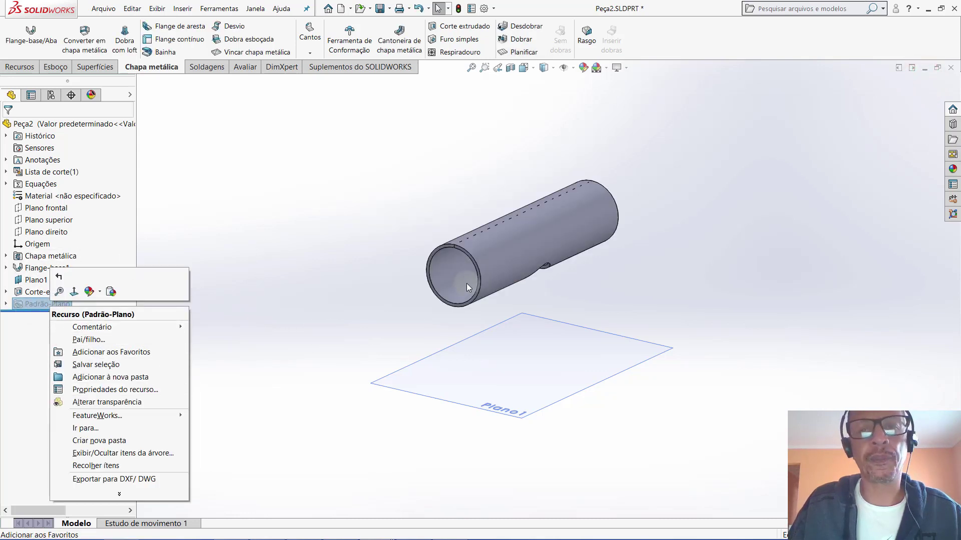
click(826, 235)
scroll(639, 279, down, 2)
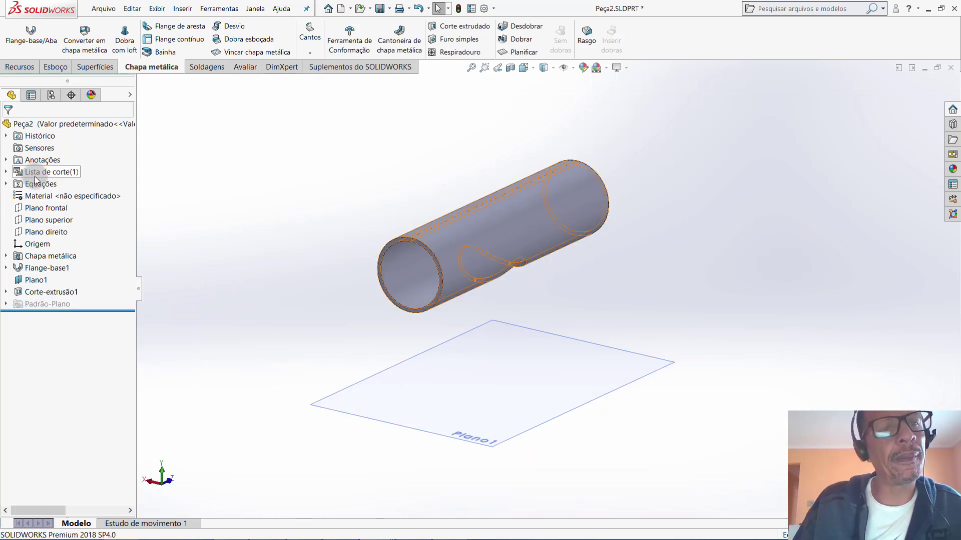
Select the Corte-extrusão1 cut and bring up its context menu
click(52, 294)
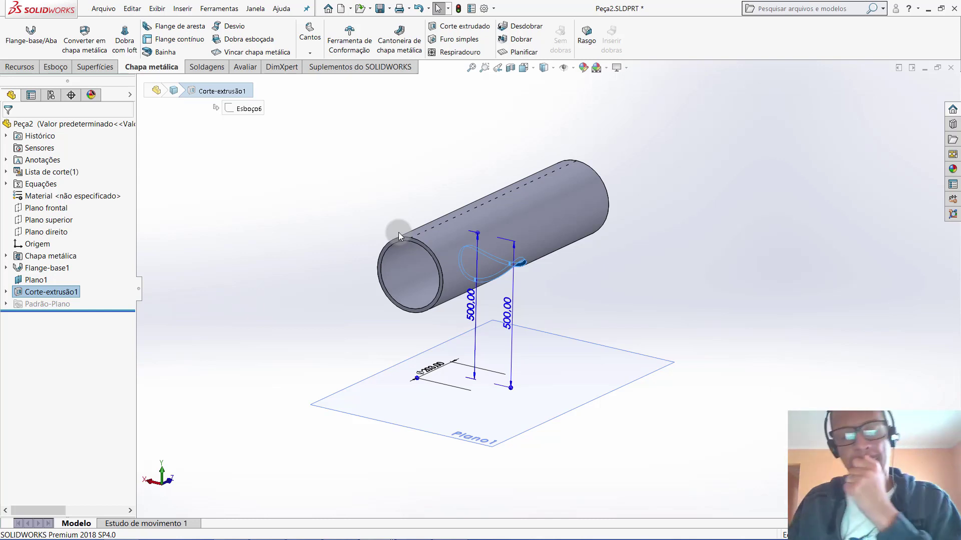
click(665, 294)
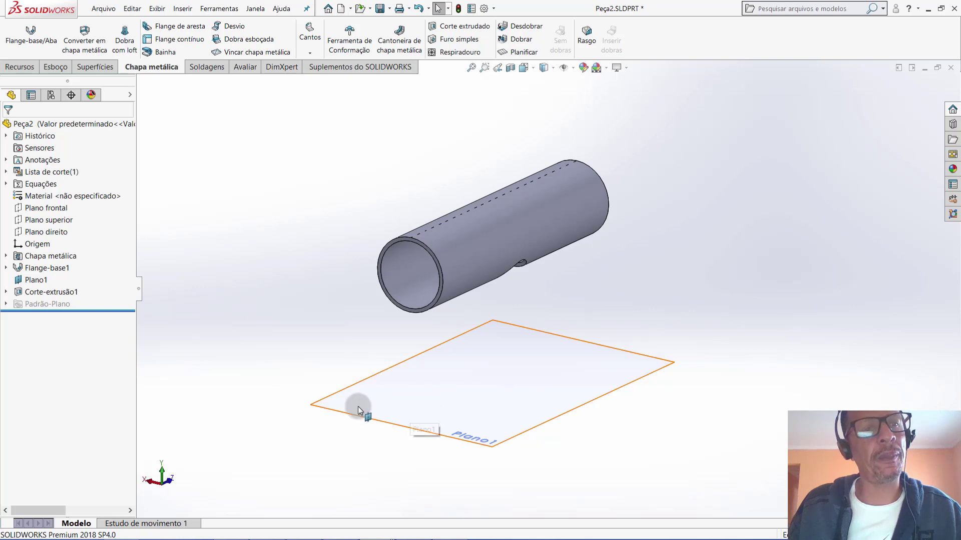
click(66, 295)
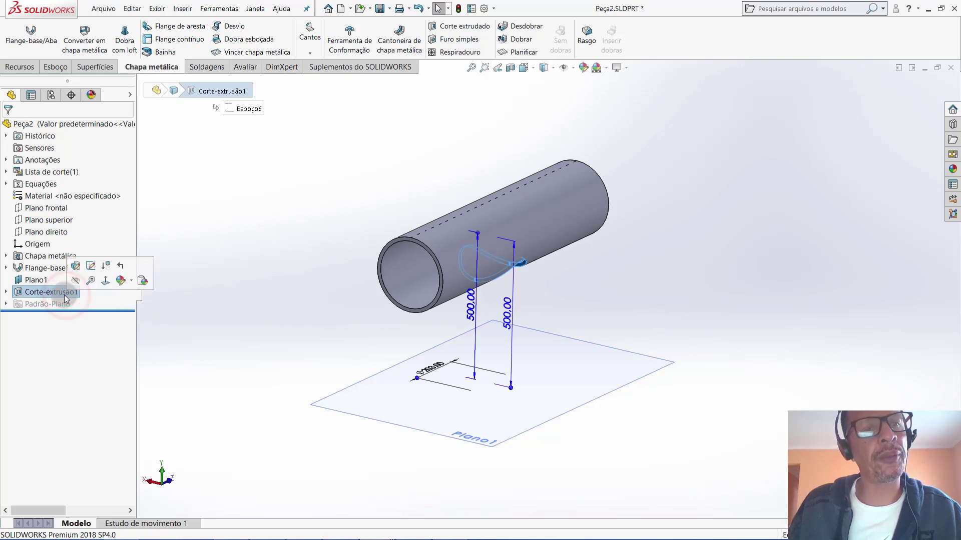
right_click(64, 298)
Delete Corte-extrusão1 and edit the 203 mm Esboço6 circle sketch on Plano1
click(95, 351)
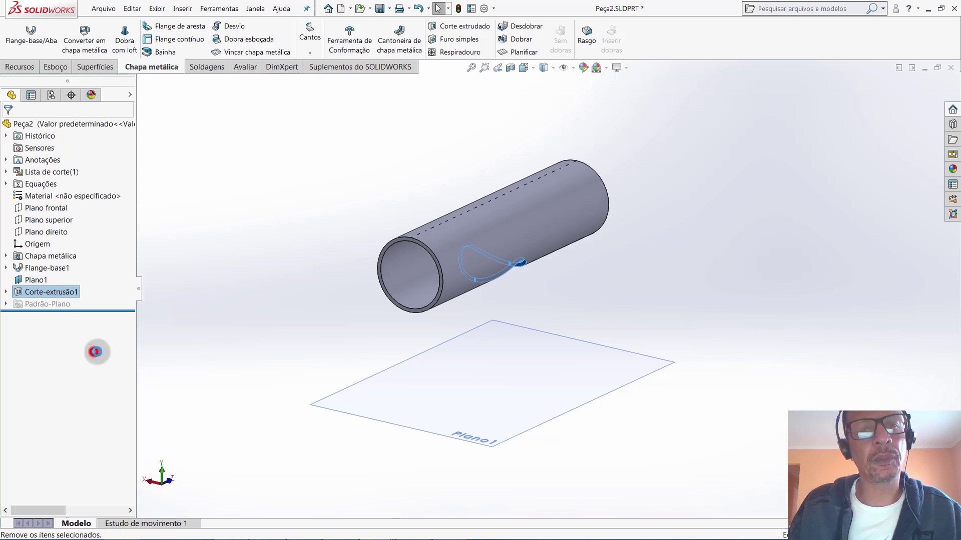
click(617, 395)
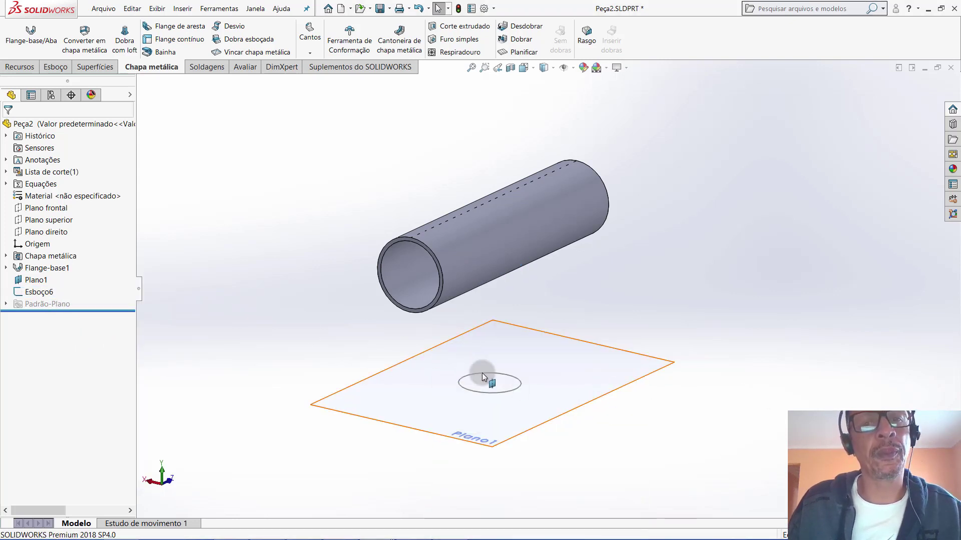
scroll(484, 376, down, 2)
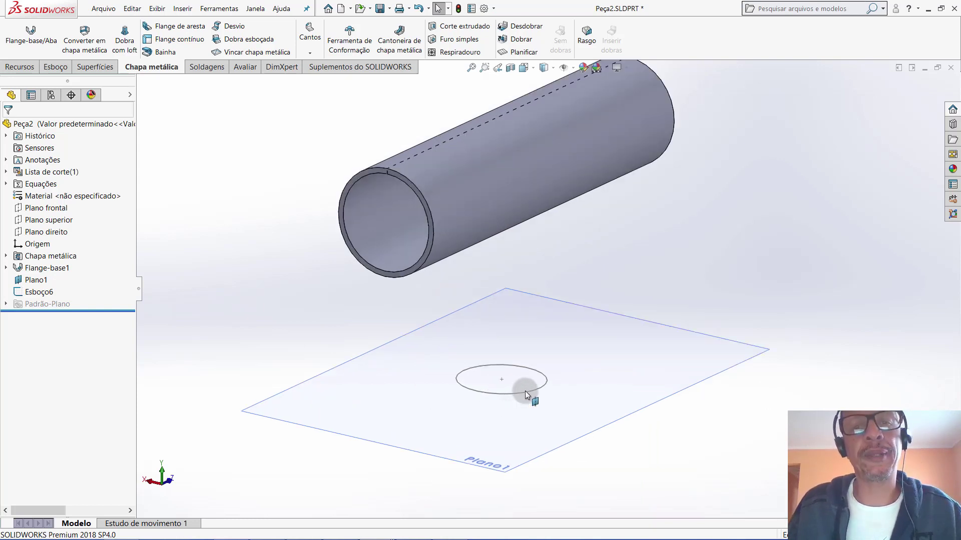
click(525, 394)
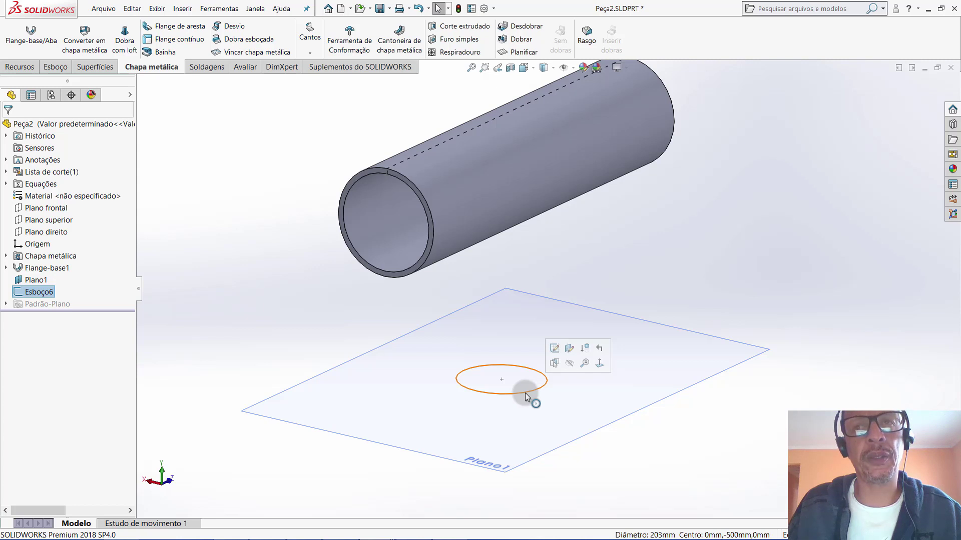
click(558, 349)
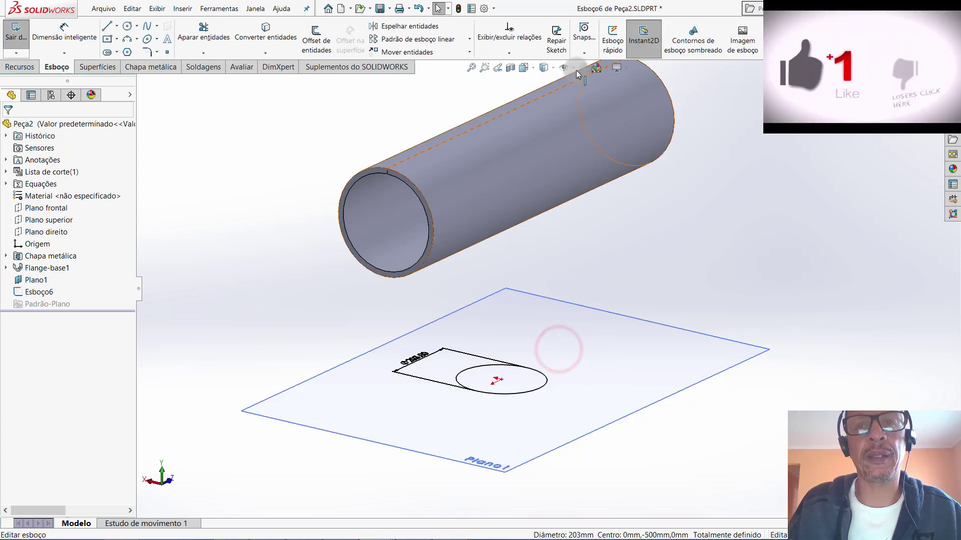
View Plano1 head-on and draw a small circle on the Ø203 circle's right edge
click(532, 73)
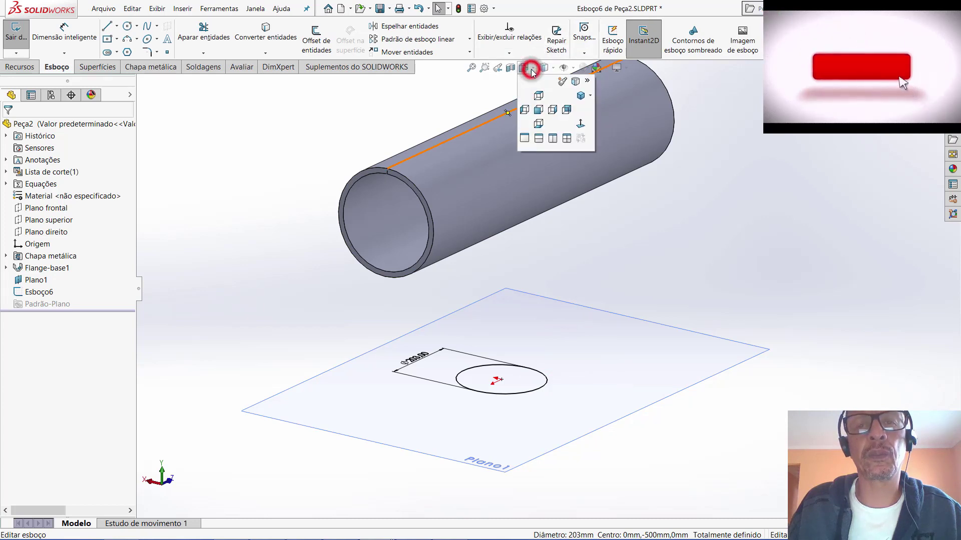
click(527, 70)
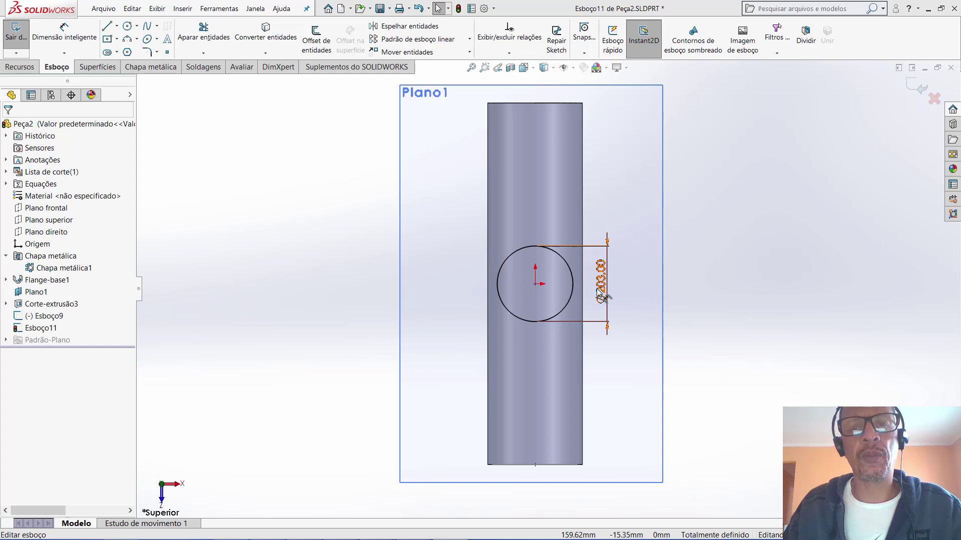
scroll(561, 285, down, 1)
scroll(545, 283, down, 2)
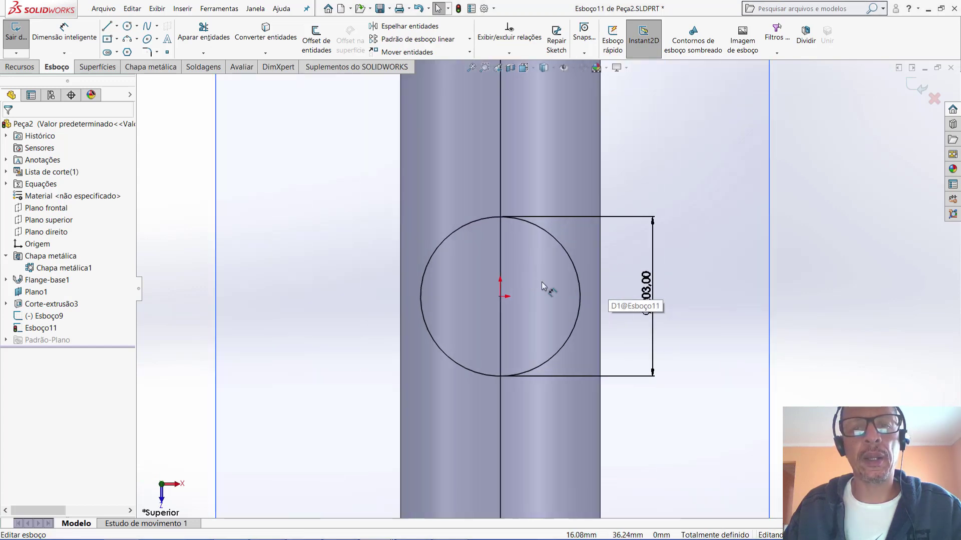
scroll(580, 299, down, 2)
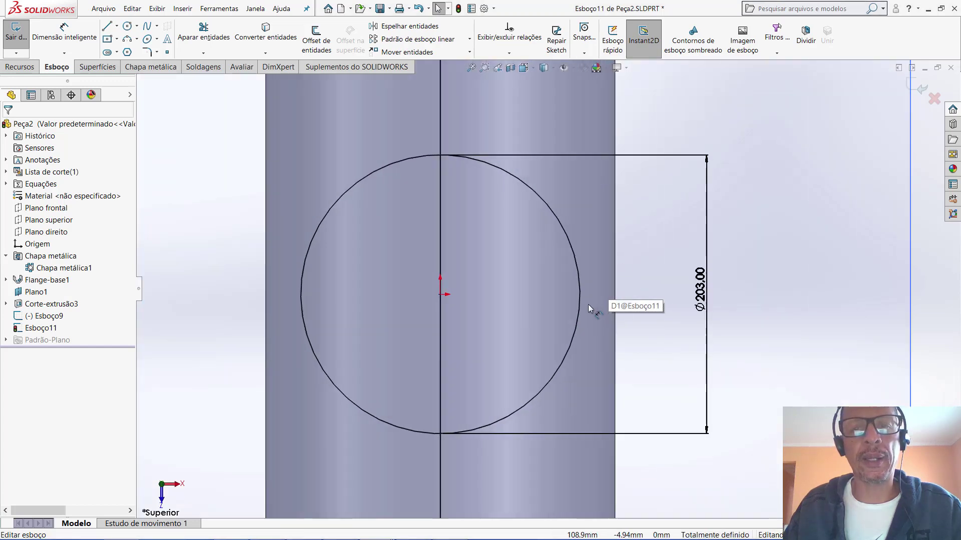
click(127, 26)
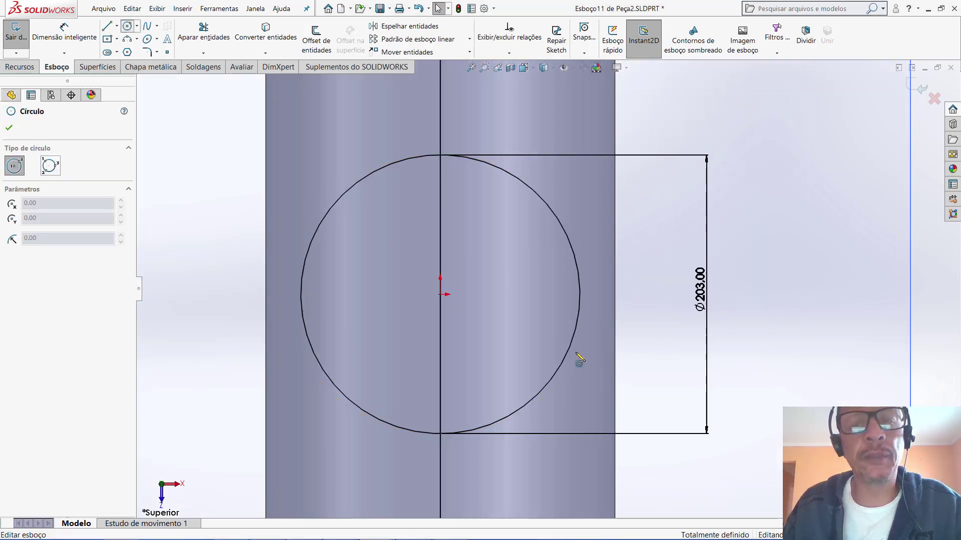
click(580, 295)
scroll(590, 289, down, 2)
scroll(563, 289, down, 2)
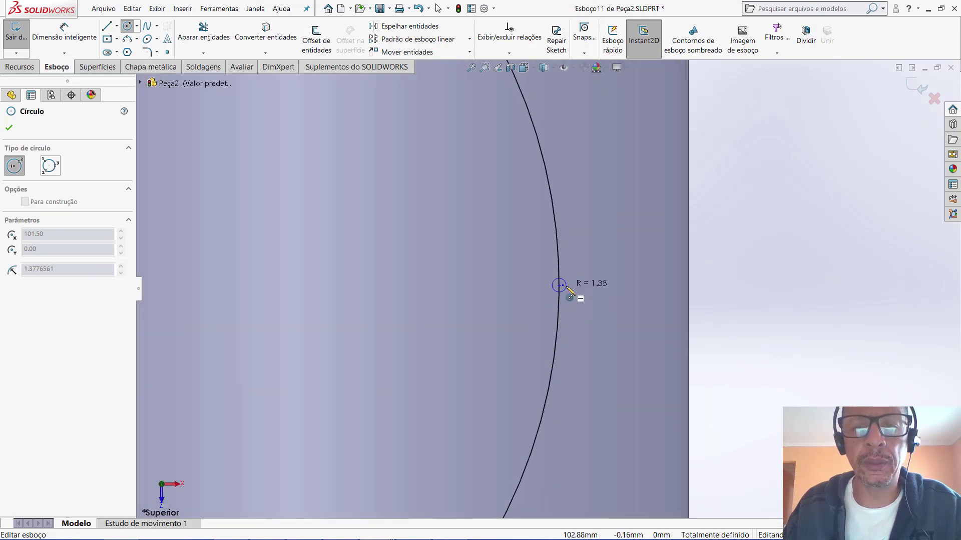
click(570, 295)
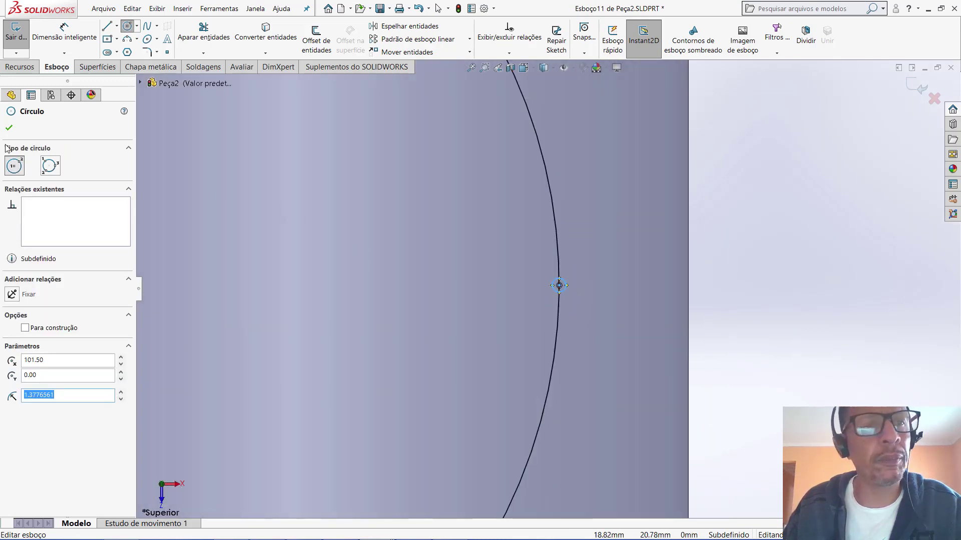
key(Escape)
Leave Trim, switch to isometric, and orbit to see the Ø203 circle under the pipe
click(203, 32)
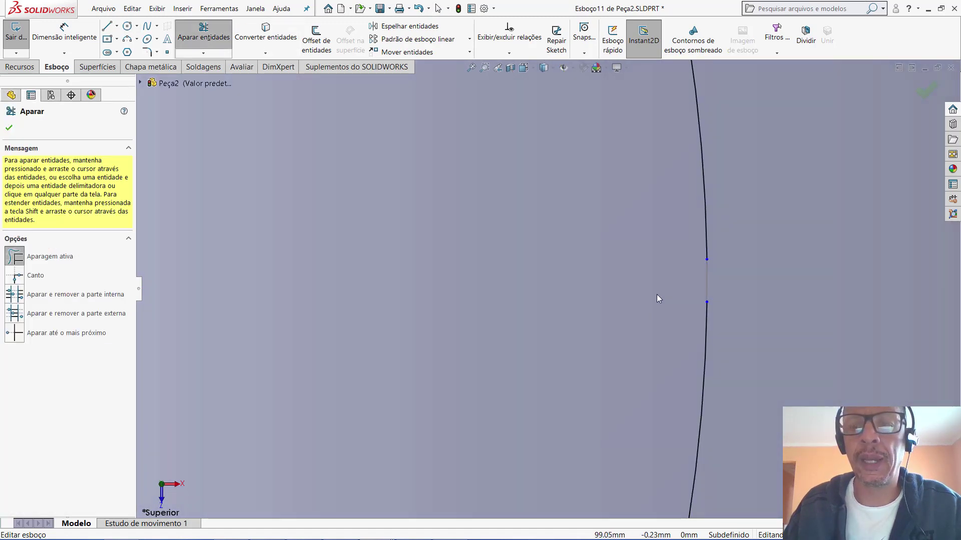
scroll(542, 289, up, 2)
key(Escape)
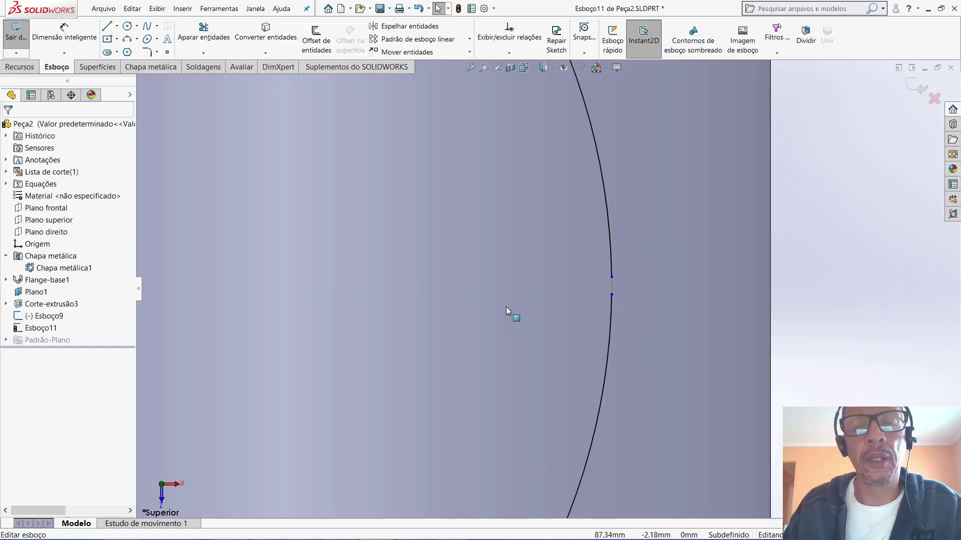
scroll(506, 307, up, 5)
scroll(493, 305, up, 3)
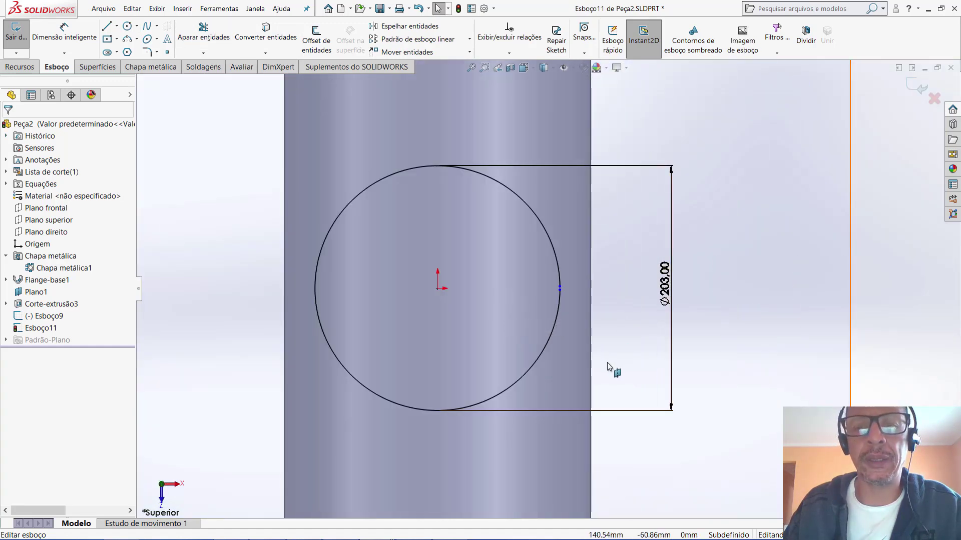
click(535, 70)
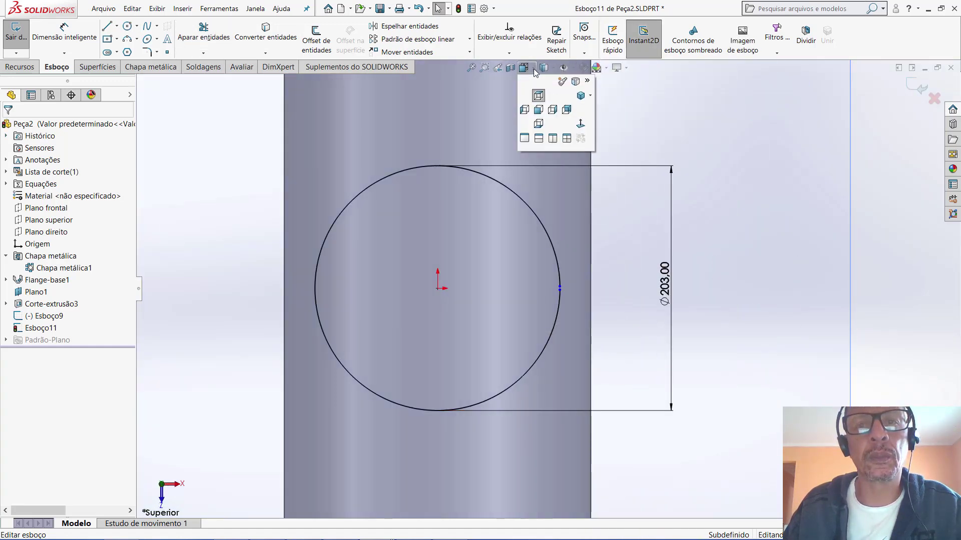
click(581, 98)
scroll(550, 252, down, 2)
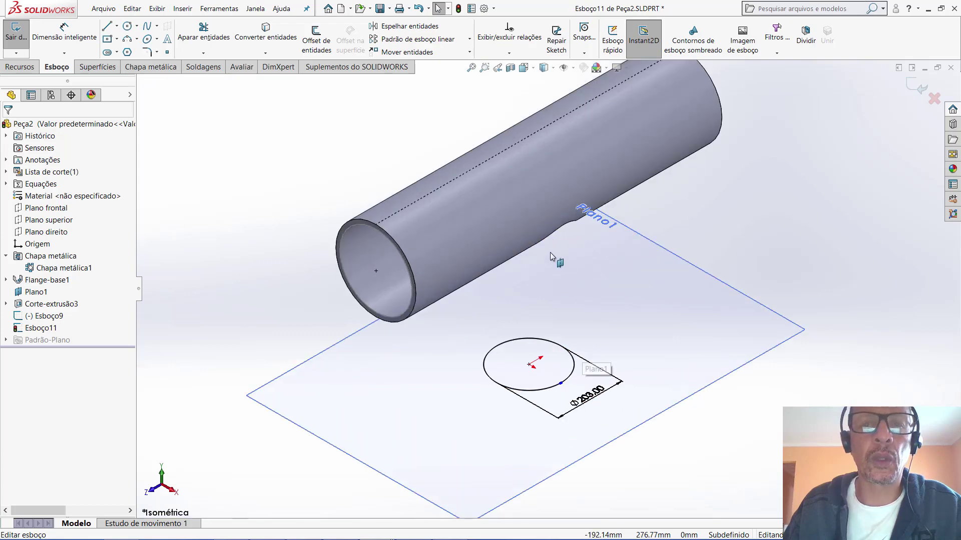
scroll(550, 250, down, 2)
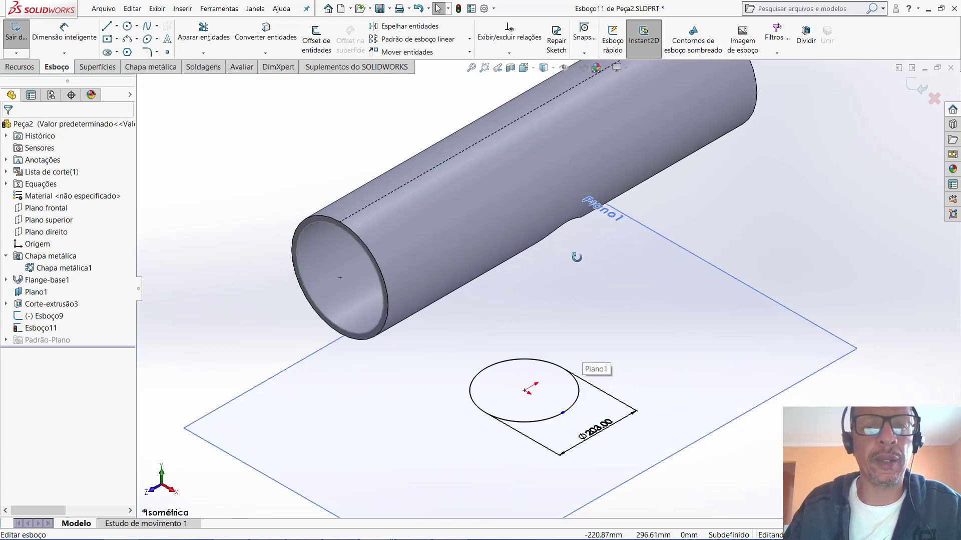
mouse_move(575, 255)
middle_down()
mouse_move(543, 245)
mouse_move(551, 241)
middle_up()
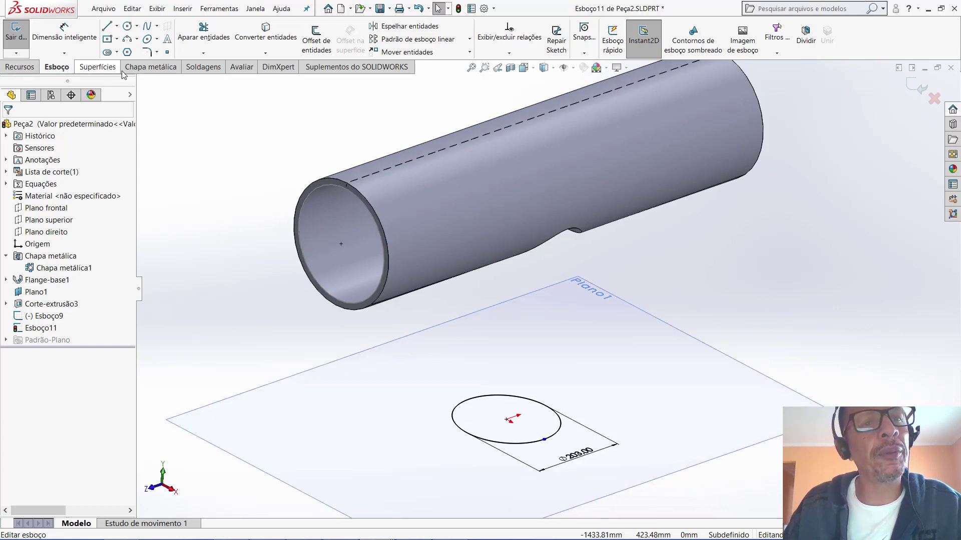
Create a 500 mm deep sheet-metal base flange from the Ø203 circle
click(153, 68)
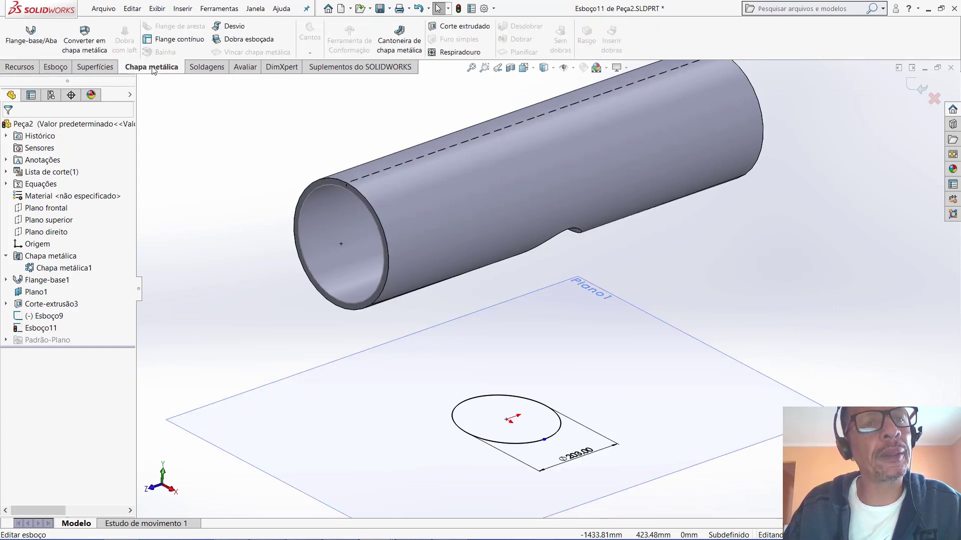
click(45, 41)
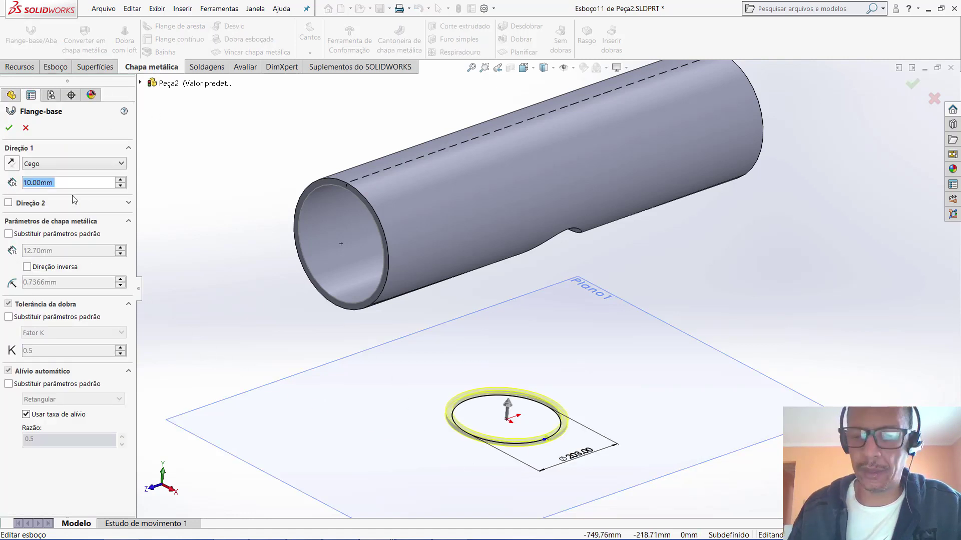
text(500)
key(Return)
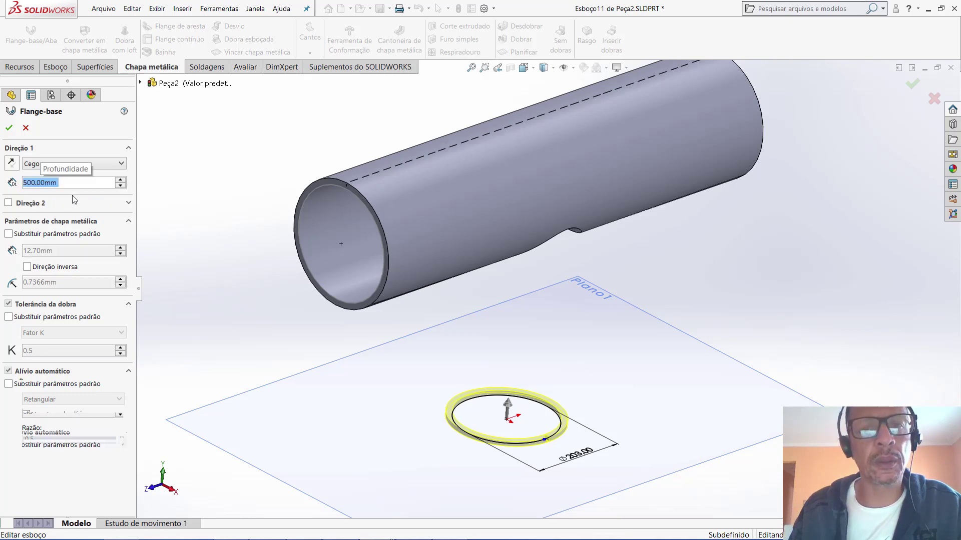
middle_drag(704, 254, 731, 227)
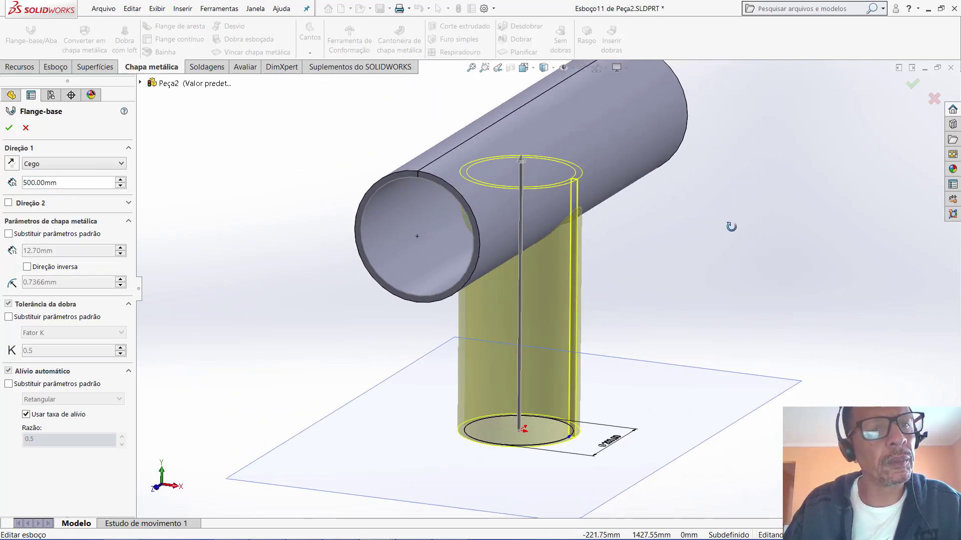
click(11, 129)
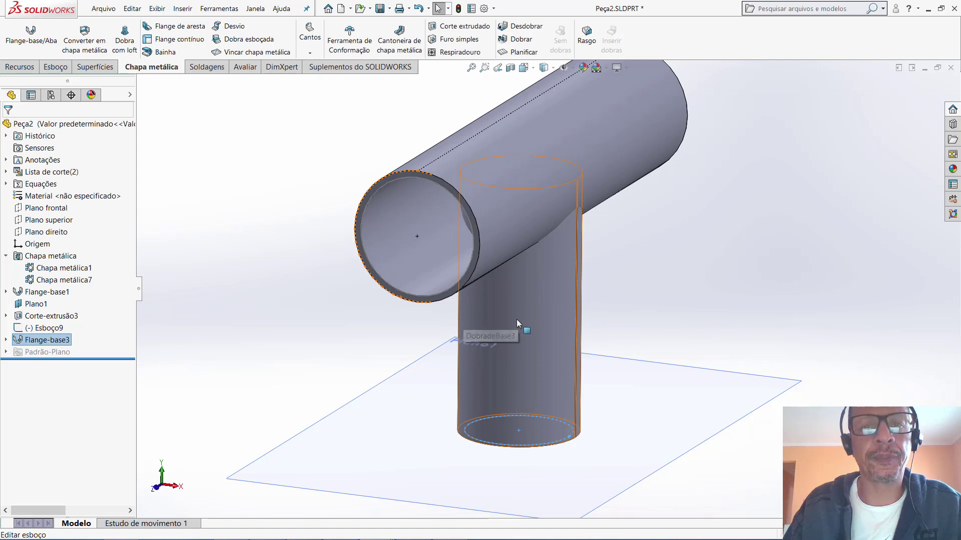
Select Plano frontal, view it normal-to, and start a sketch on it
click(436, 302)
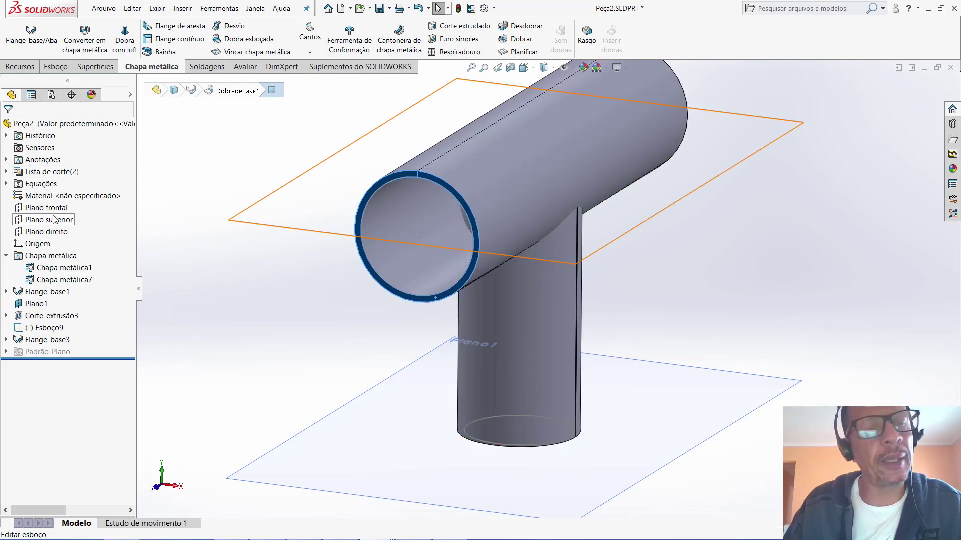
click(46, 208)
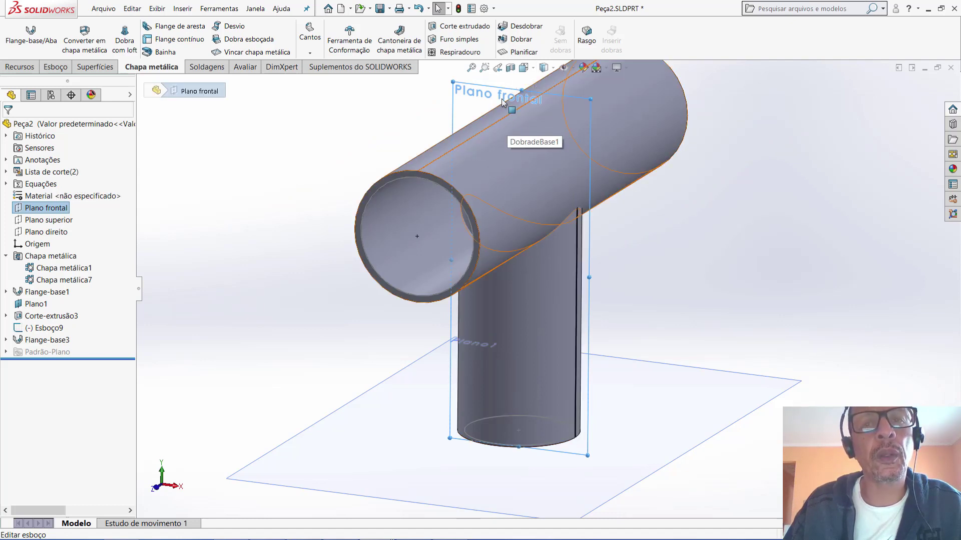
click(523, 68)
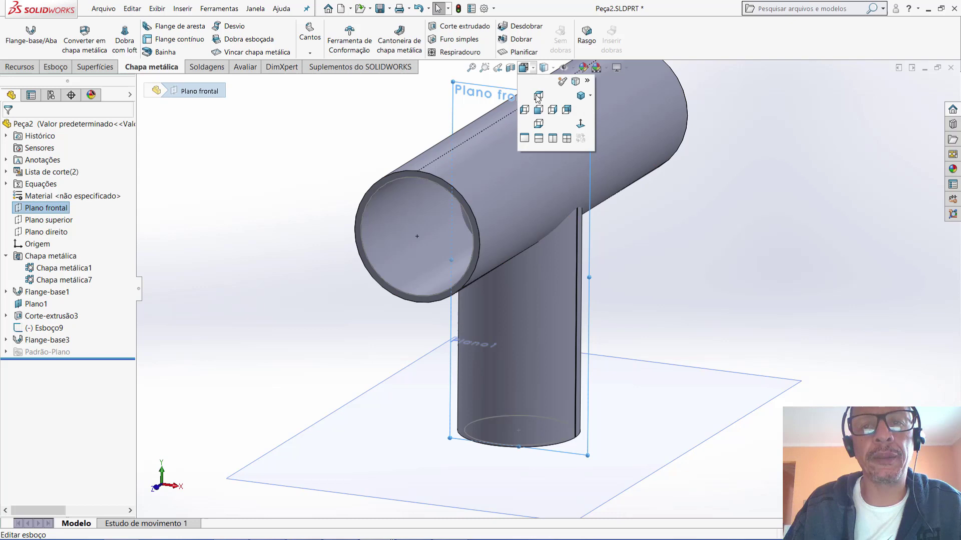
click(582, 125)
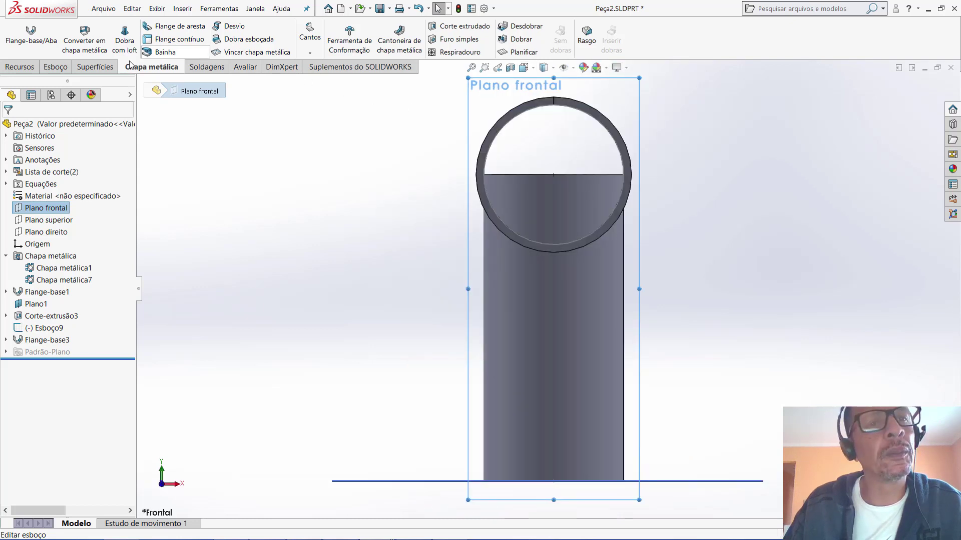
click(49, 70)
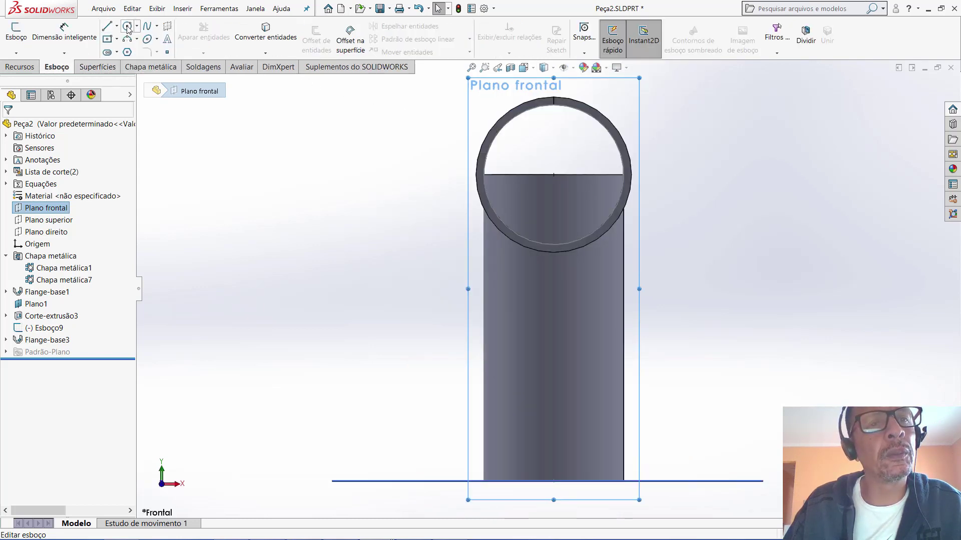
Draw a circle of about 113.85 mm radius from the origin to the pipe wall
click(554, 175)
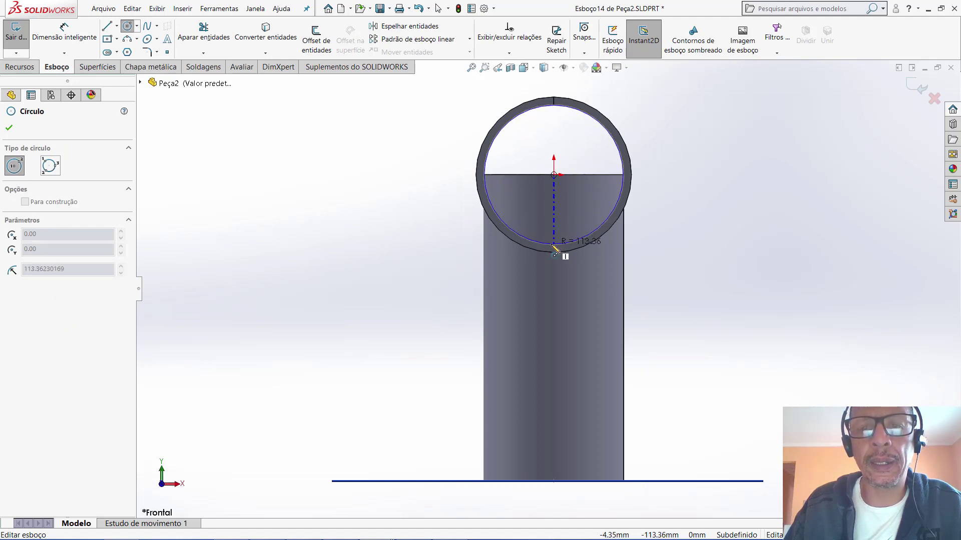
click(484, 178)
right_click(499, 189)
click(516, 186)
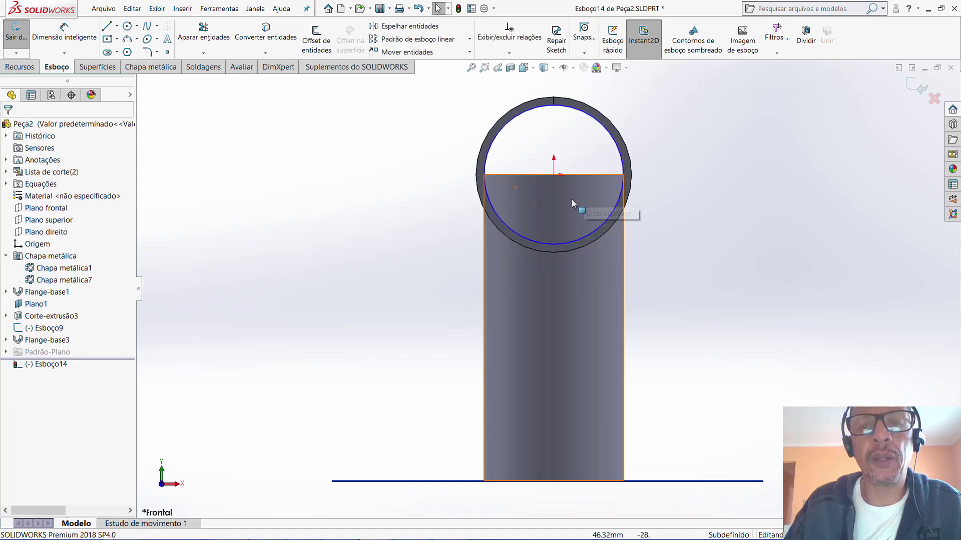
mouse_move(571, 200)
middle_down()
mouse_move(593, 215)
mouse_move(557, 242)
middle_up()
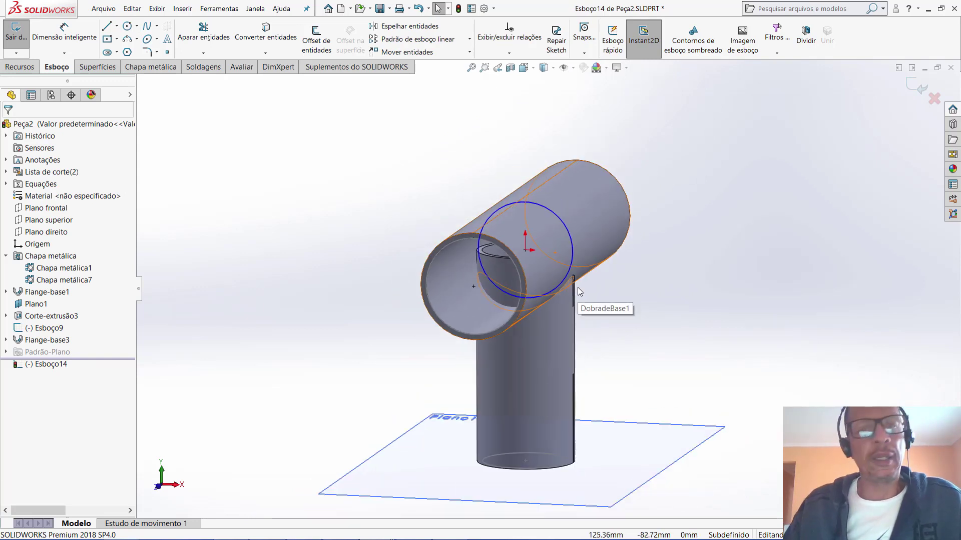
Try an extruded cut with a Plano médio end condition, then cancel it
click(17, 68)
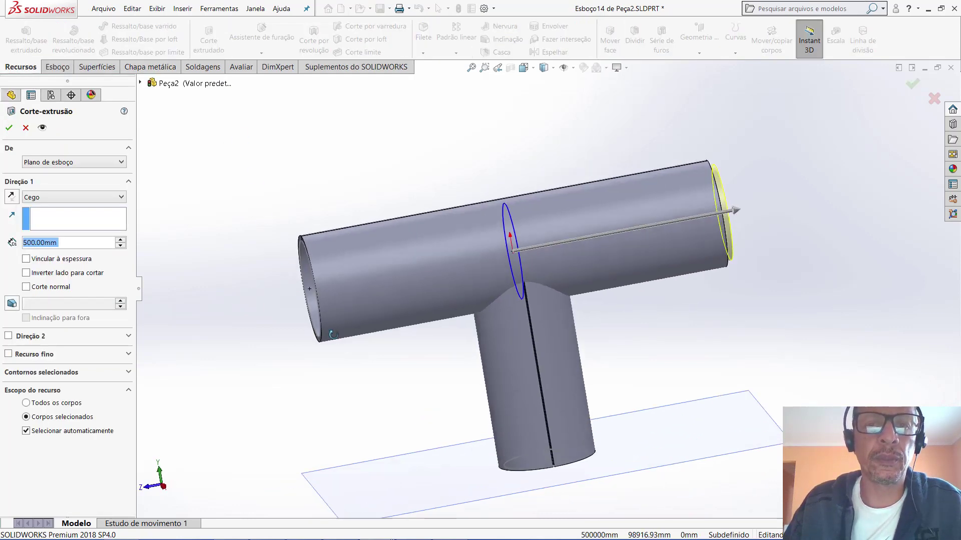
click(59, 201)
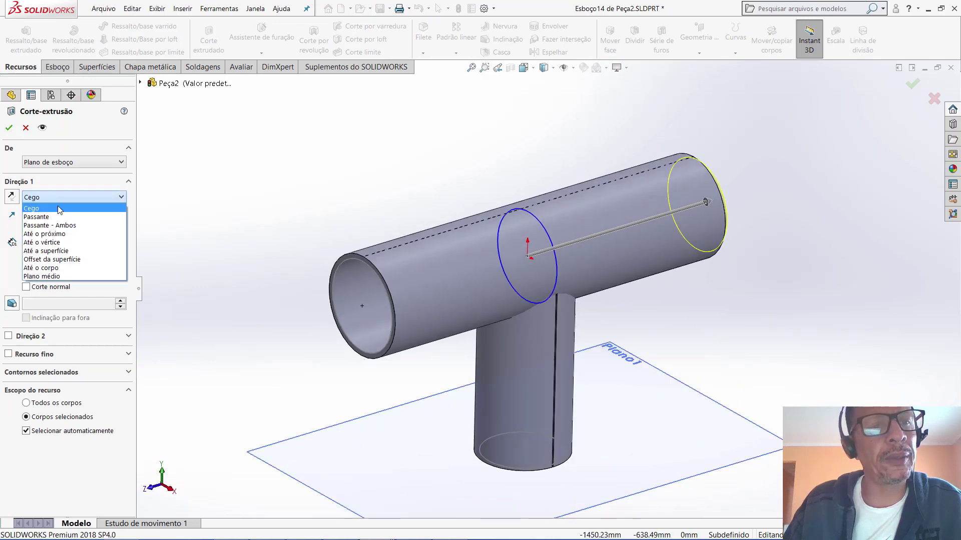
click(60, 276)
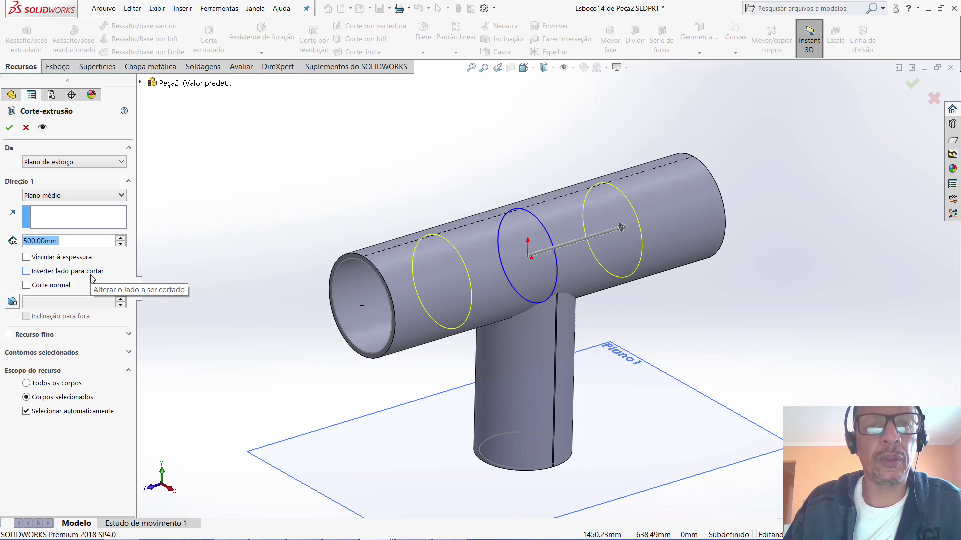
click(26, 128)
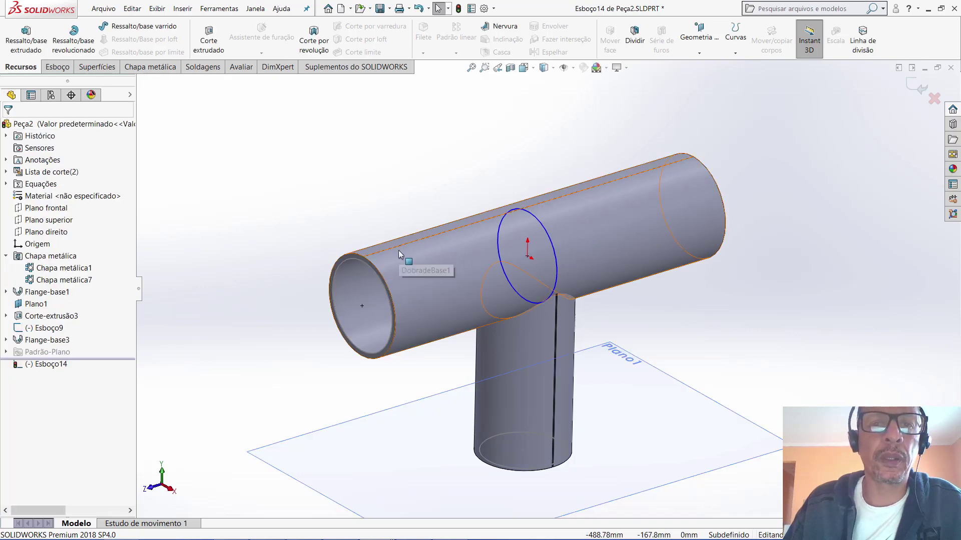
Close the front-plane sketch and hide the main pipe body and Esboço9 sketch
click(917, 86)
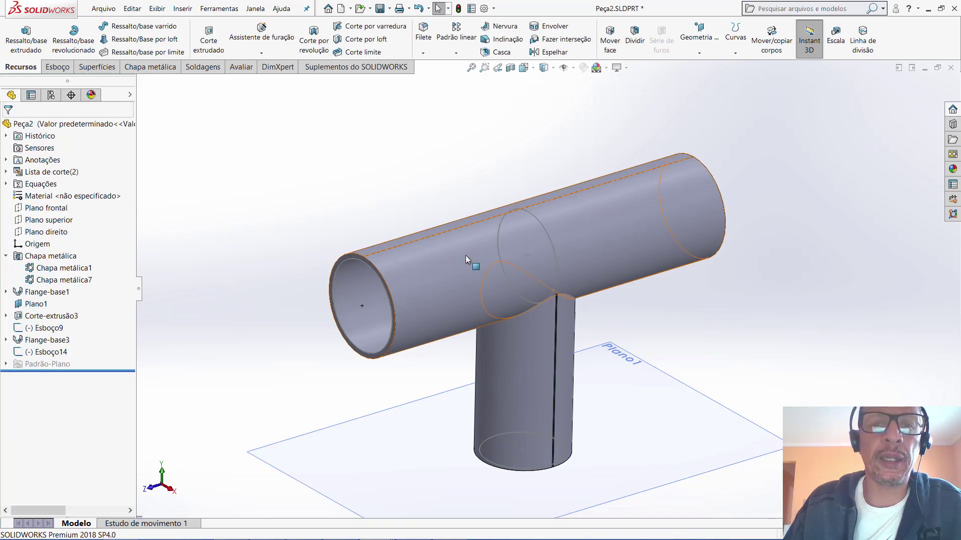
click(414, 257)
click(454, 227)
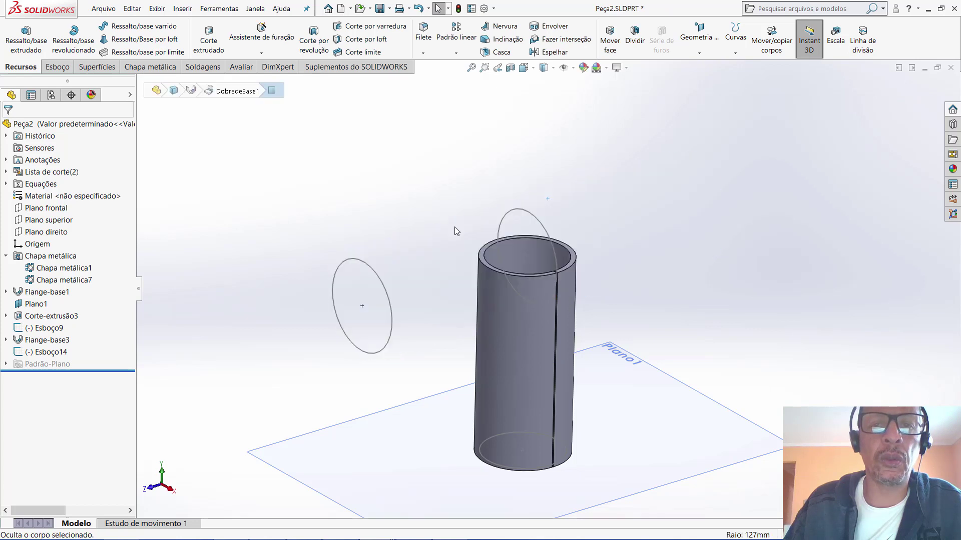
click(376, 275)
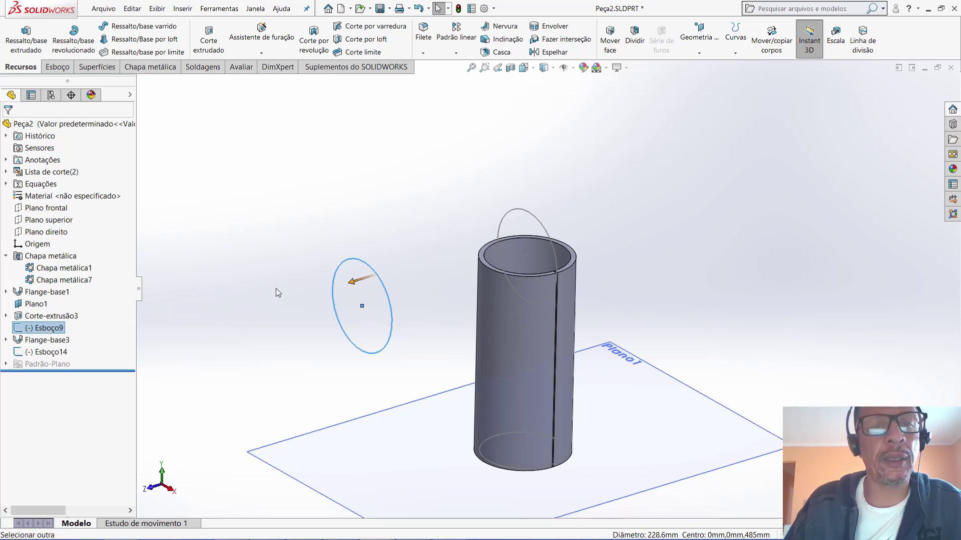
right_click(383, 295)
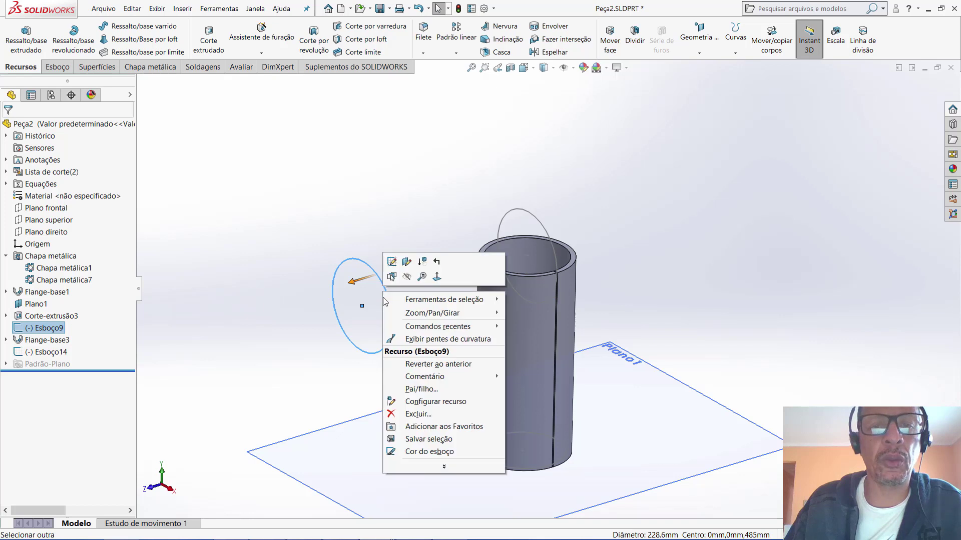
click(410, 275)
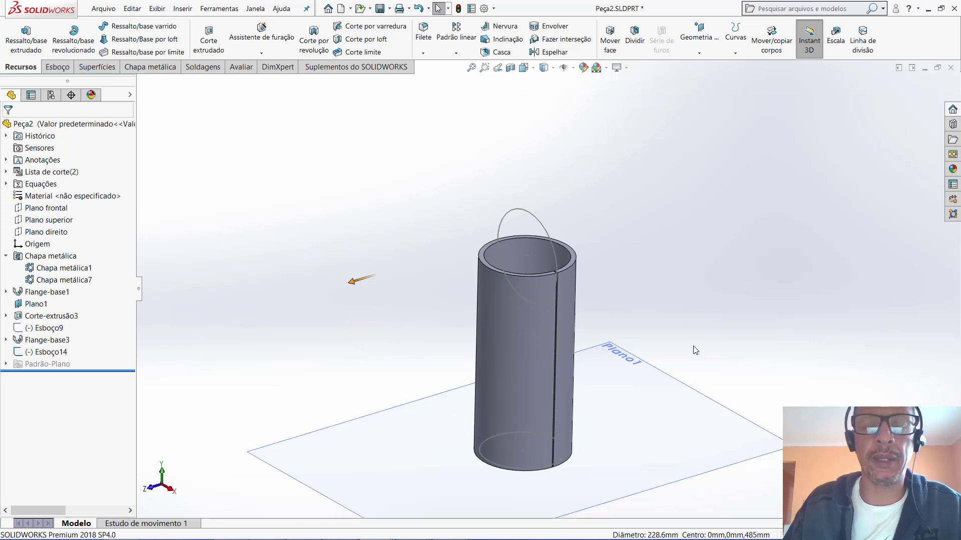
scroll(658, 360, down, 2)
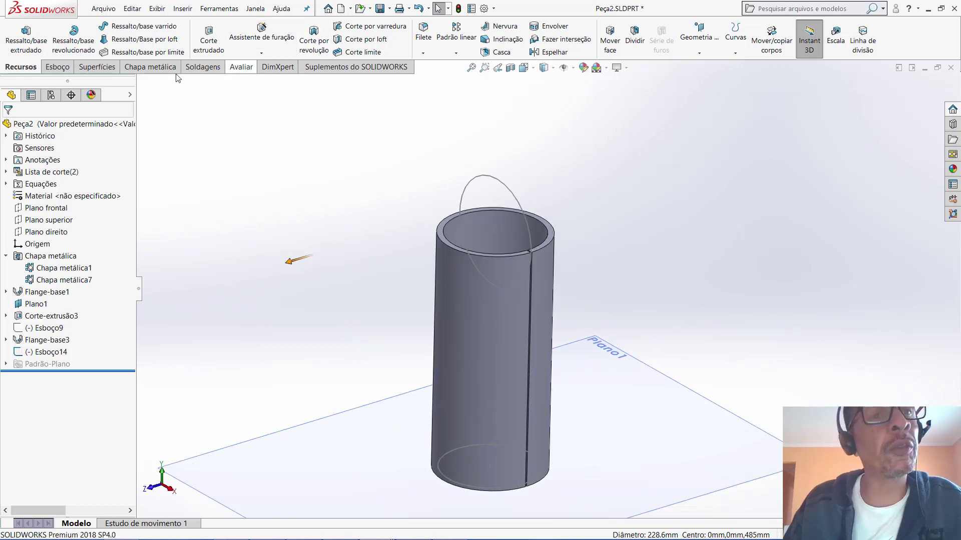
Cut a saddle into the branch tube's top with a mid-plane extruded cut from the front circle
click(208, 40)
click(483, 180)
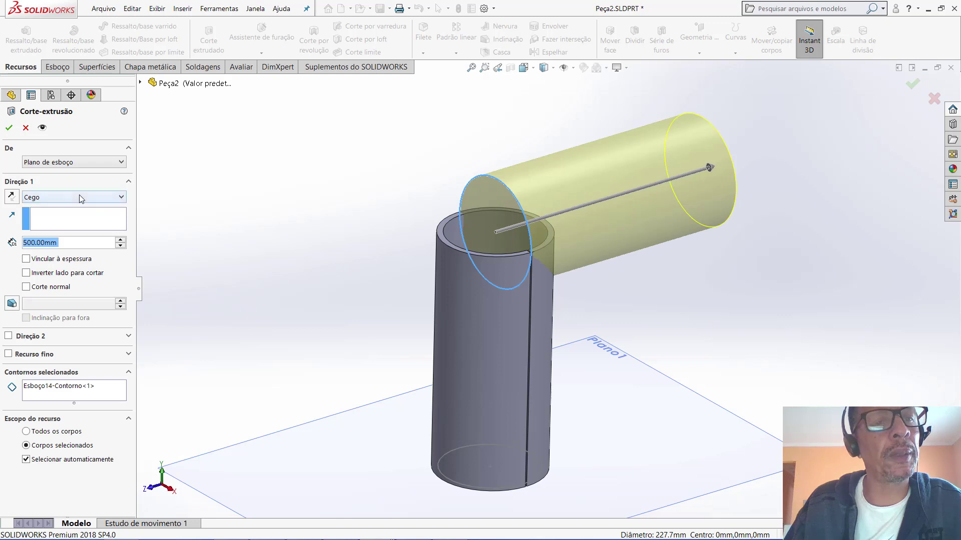
click(81, 199)
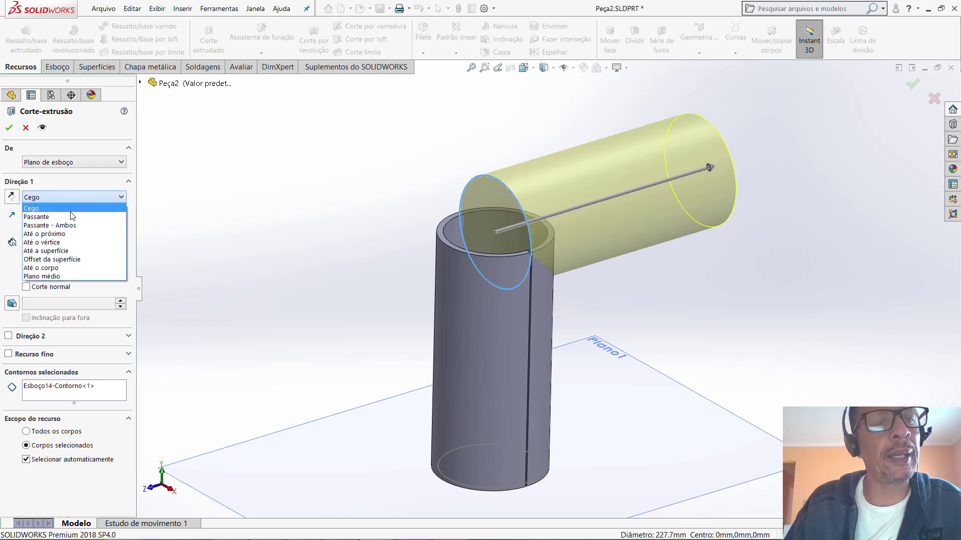
click(72, 278)
click(9, 128)
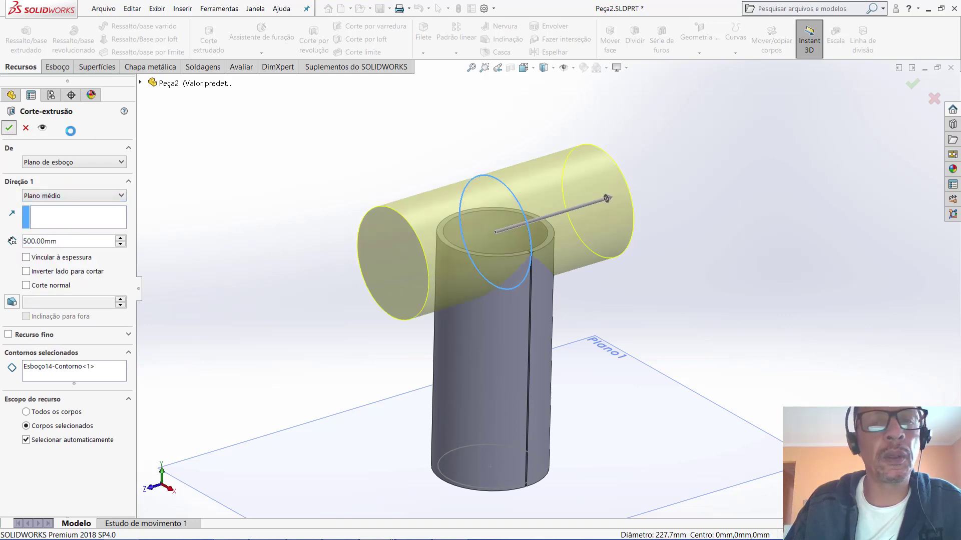
middle_drag(568, 224, 603, 270)
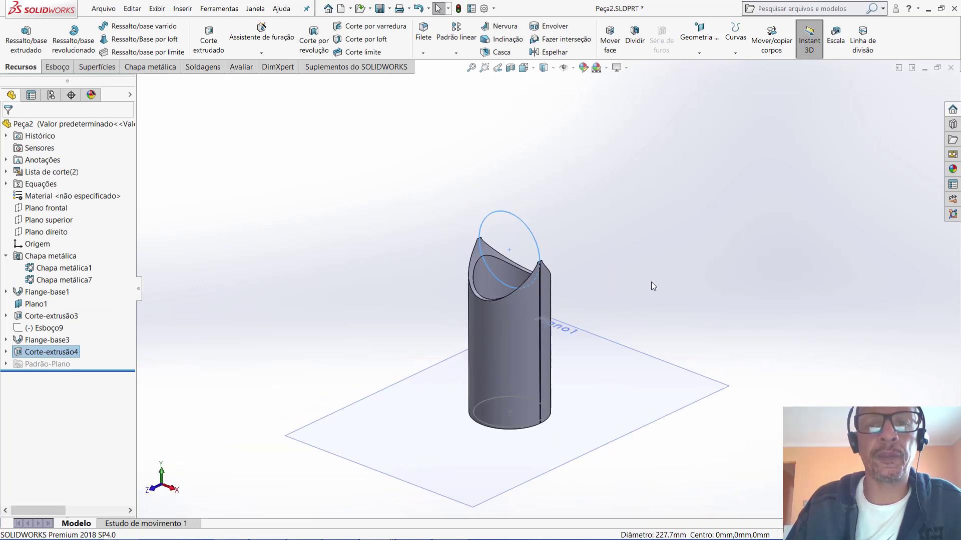
Inspect the saddle-cut tube from another angle and save Peça2
key(Escape)
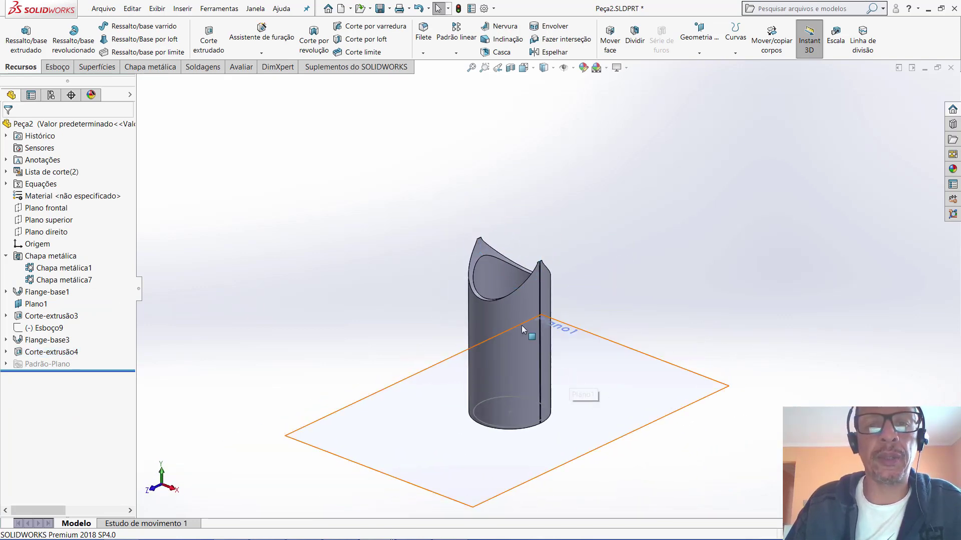
mouse_move(638, 312)
middle_down()
mouse_move(626, 315)
mouse_move(637, 321)
middle_up()
scroll(509, 354, down, 1)
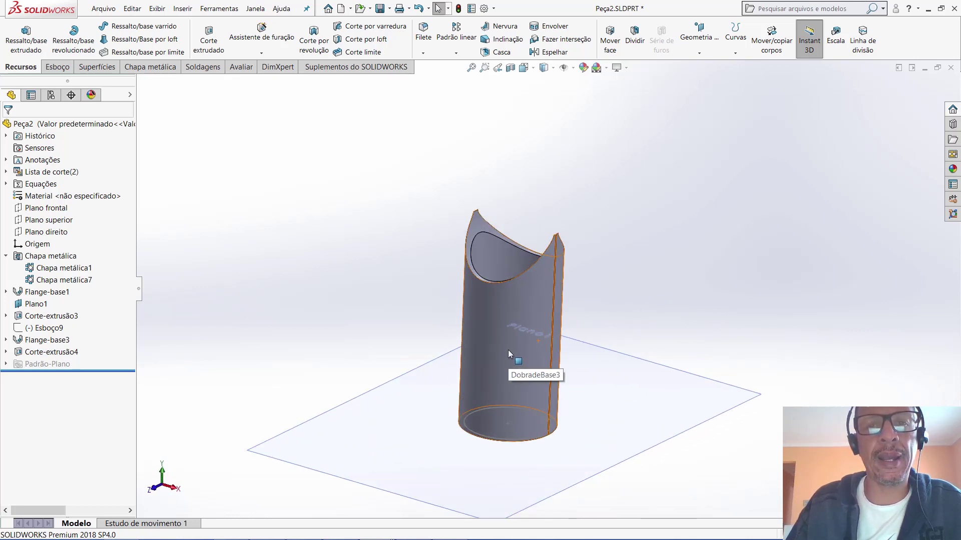
right_click(505, 349)
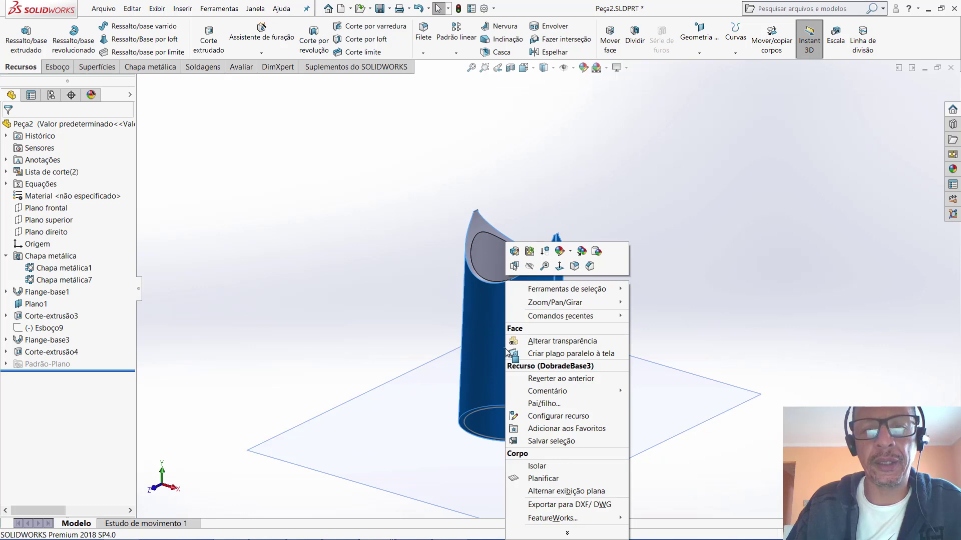
click(703, 184)
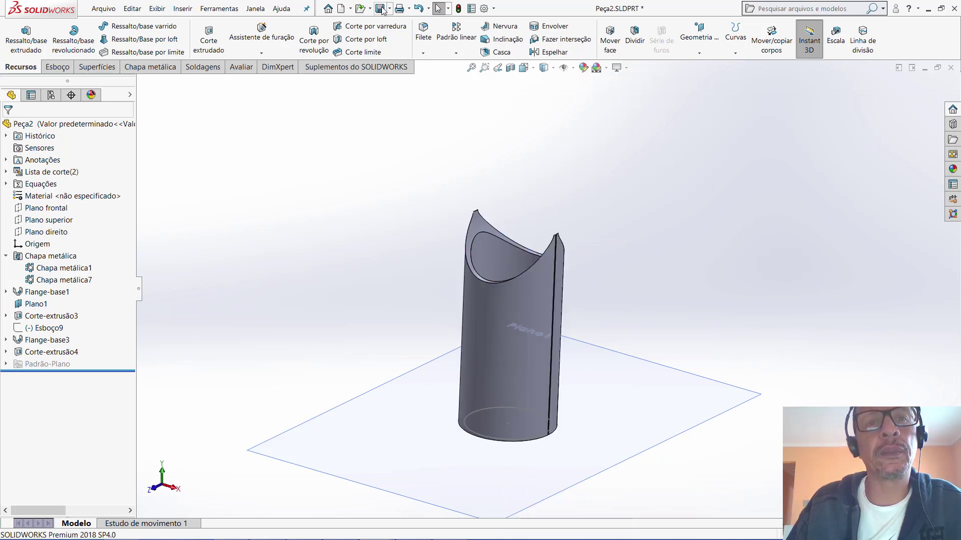
click(145, 69)
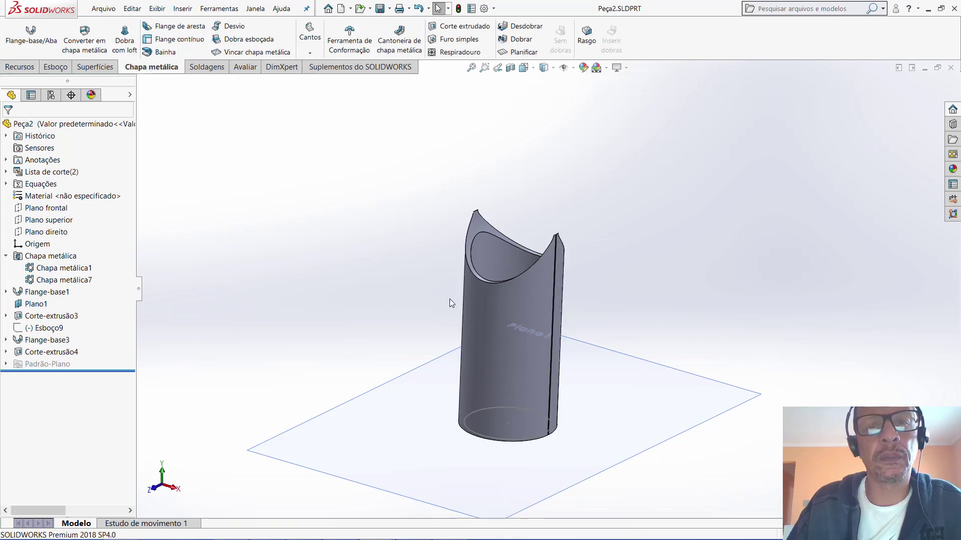
Flatten the branch tube with Planificar and view the saddle-cut flat pattern from Frontal, then Direita
right_click(463, 306)
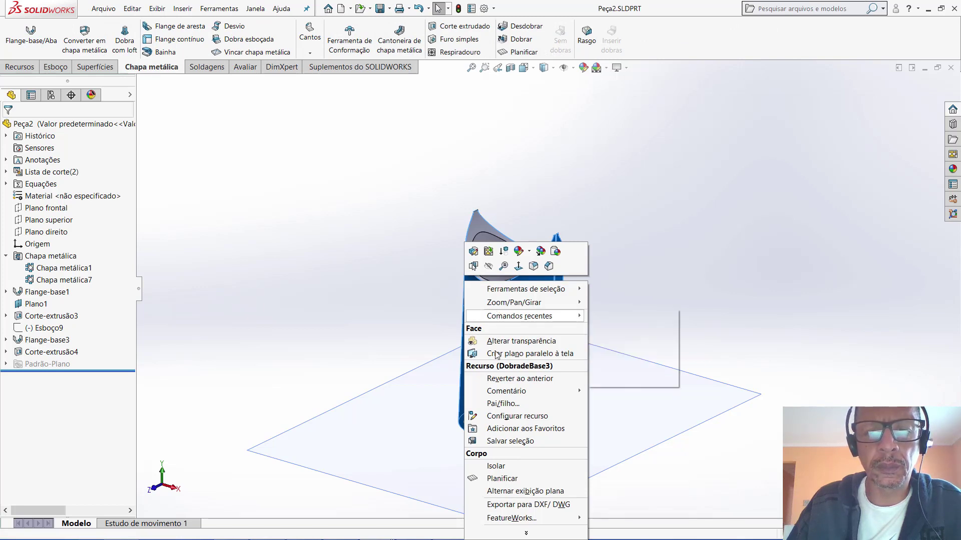
click(502, 479)
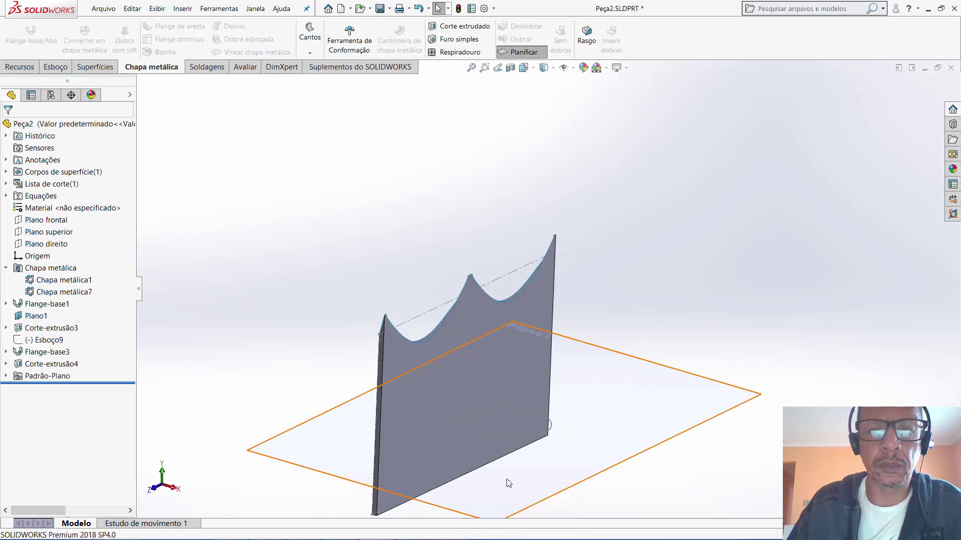
click(533, 73)
click(536, 114)
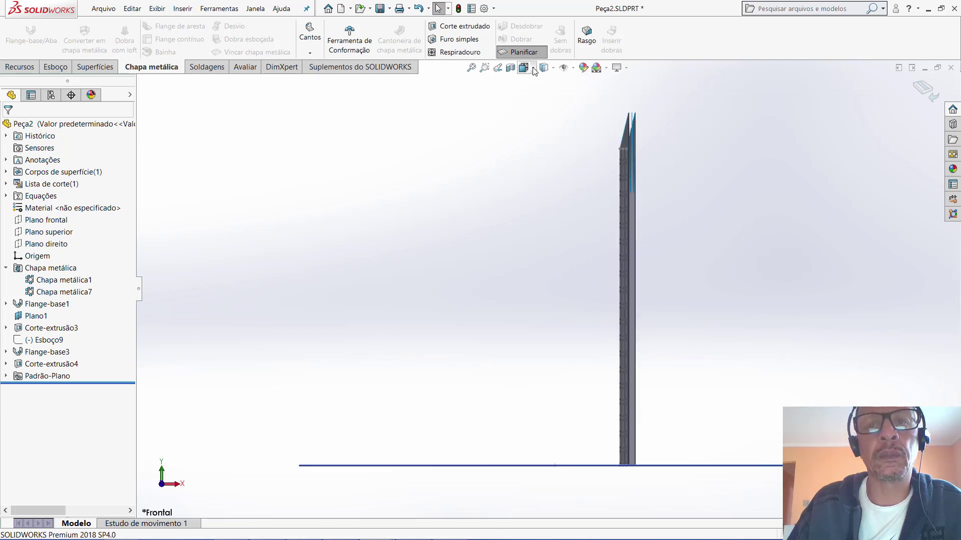
click(533, 73)
click(550, 114)
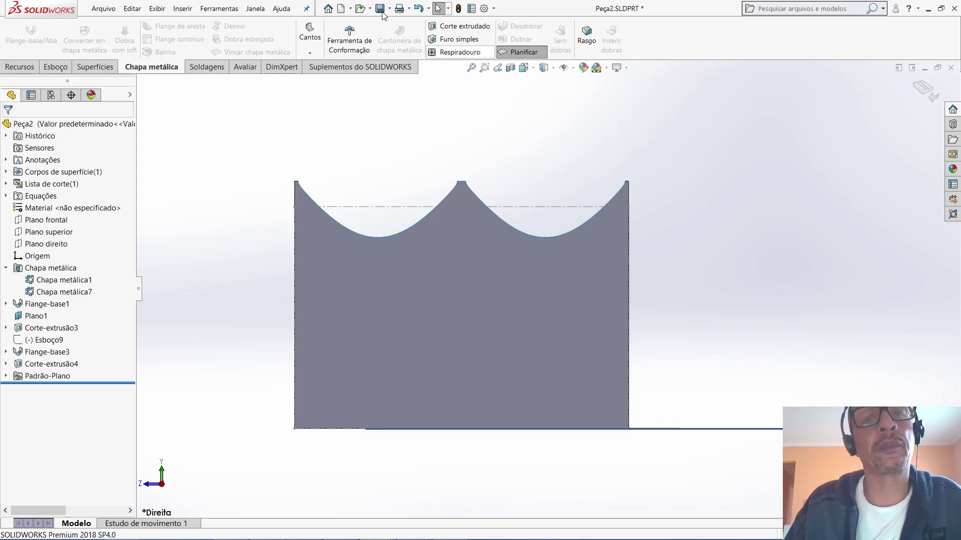
click(351, 9)
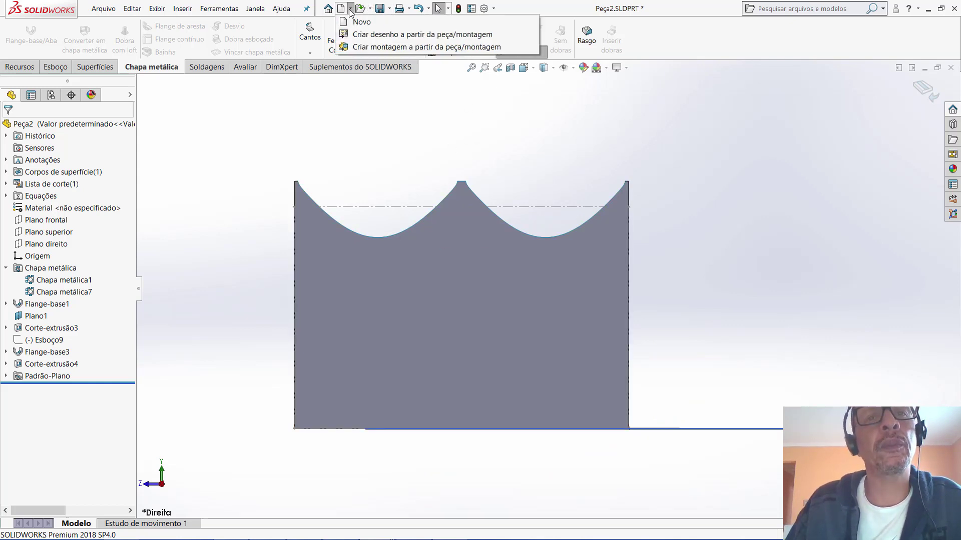
Create a drawing from the Peça2 part on an A3 (ISO) sheet
click(371, 35)
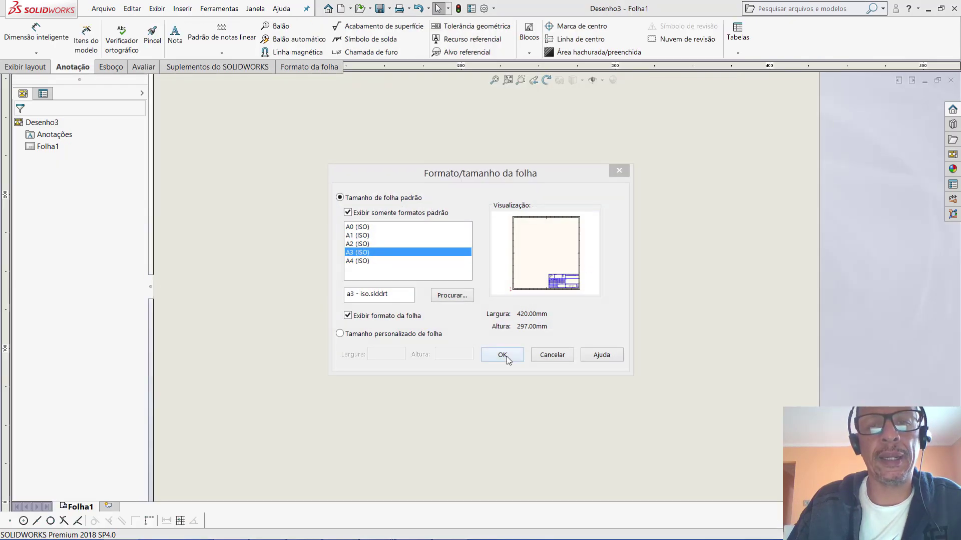
click(506, 356)
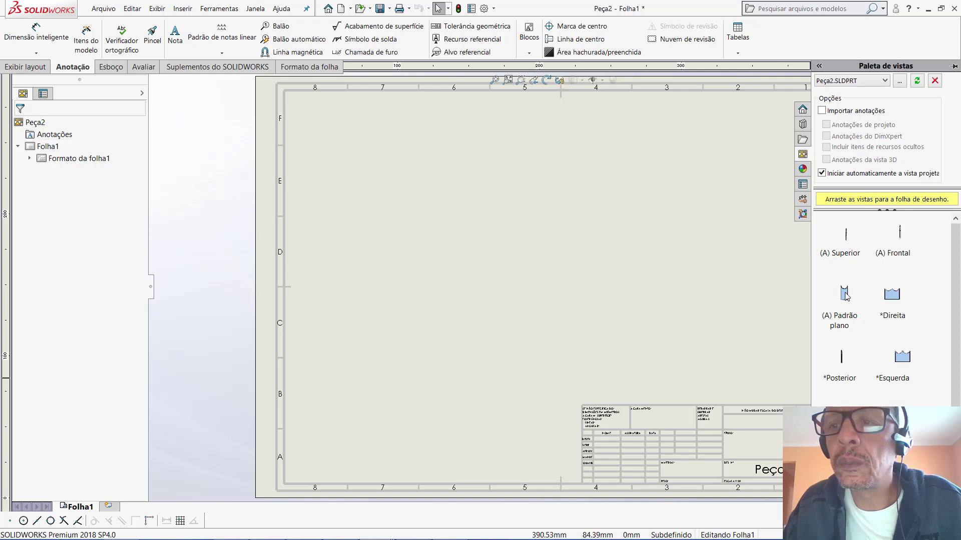
Drag the first flat-pattern view onto the A3 sheet and place it
drag(846, 296, 514, 297)
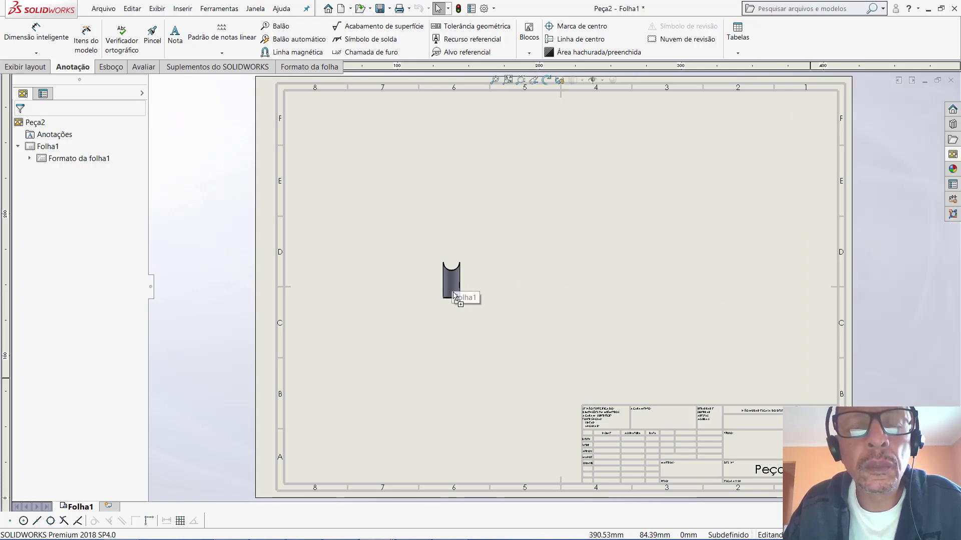
click(452, 280)
scroll(465, 284, up, 3)
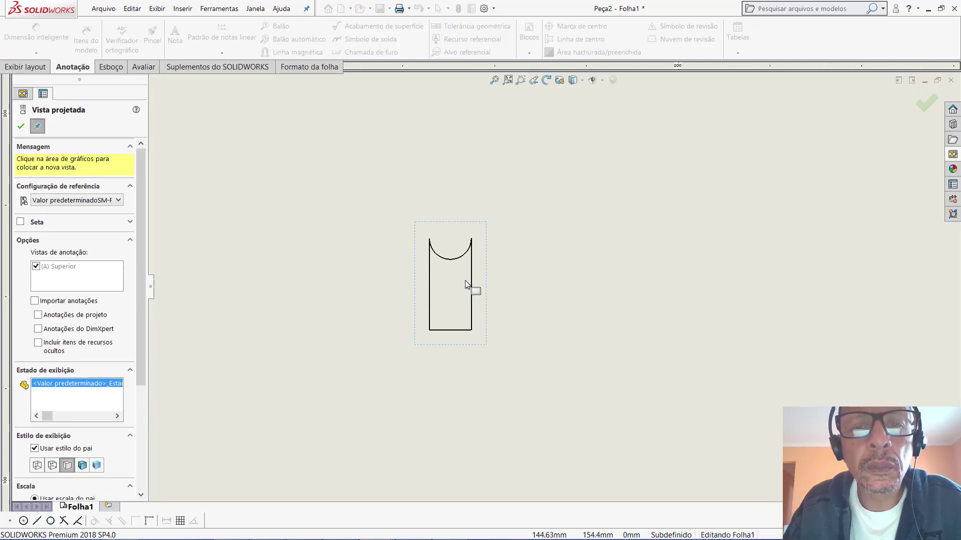
scroll(455, 303, down, 2)
scroll(427, 316, up, 3)
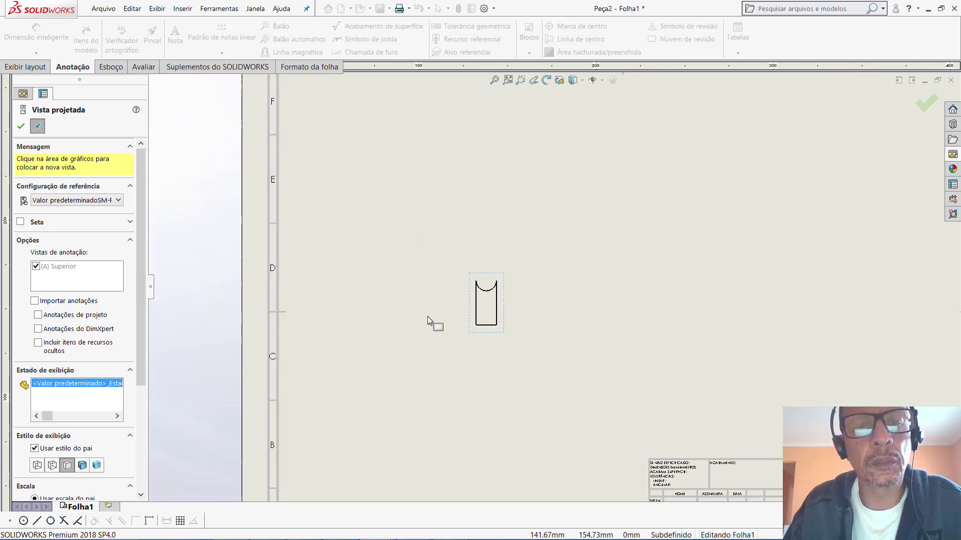
scroll(429, 322, up, 3)
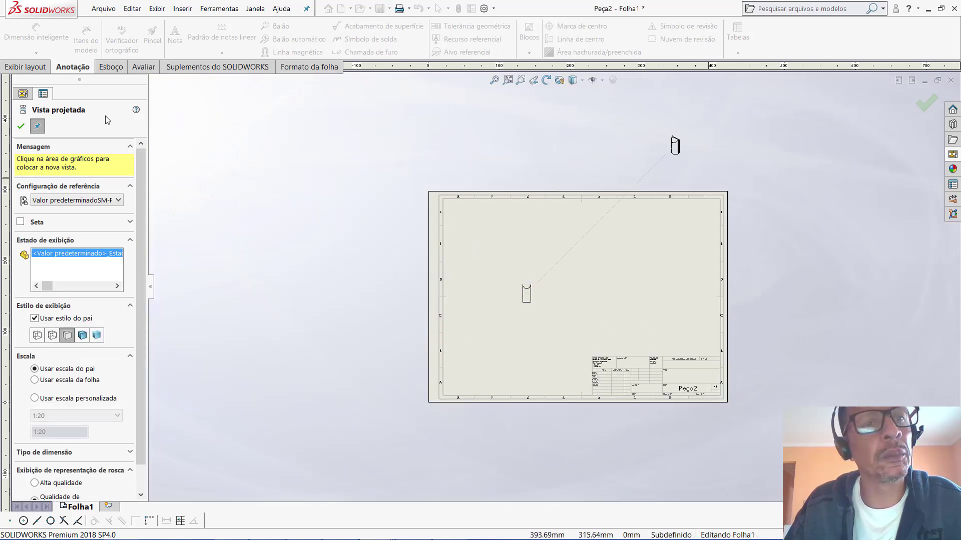
click(22, 126)
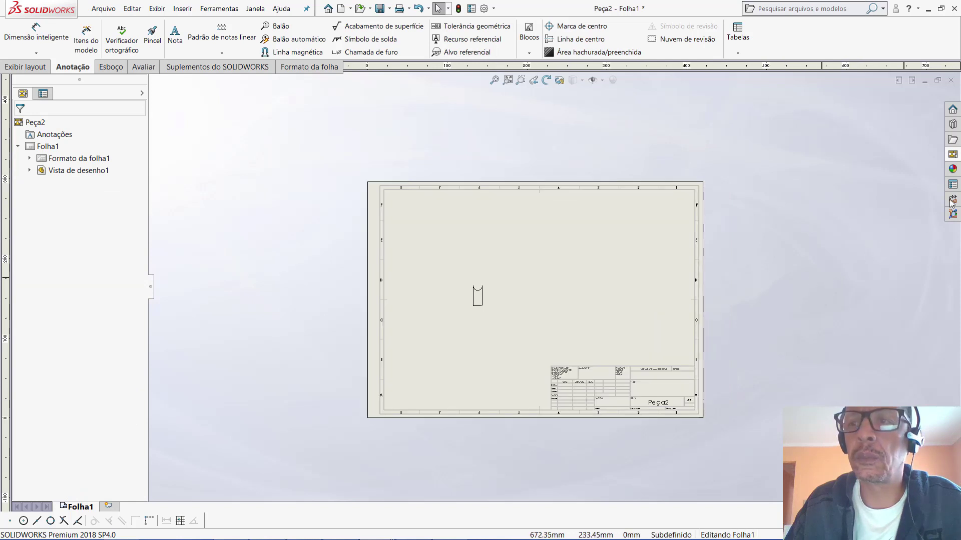
scroll(921, 273, down, 1)
Place the two-saddle flat pattern from the View Palette beside it, then delete the narrow first view
click(952, 124)
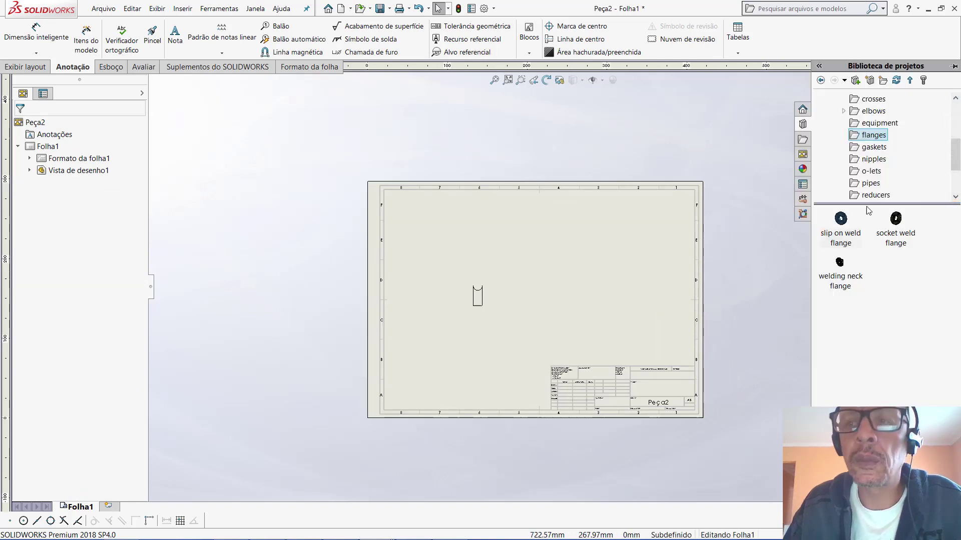
click(804, 155)
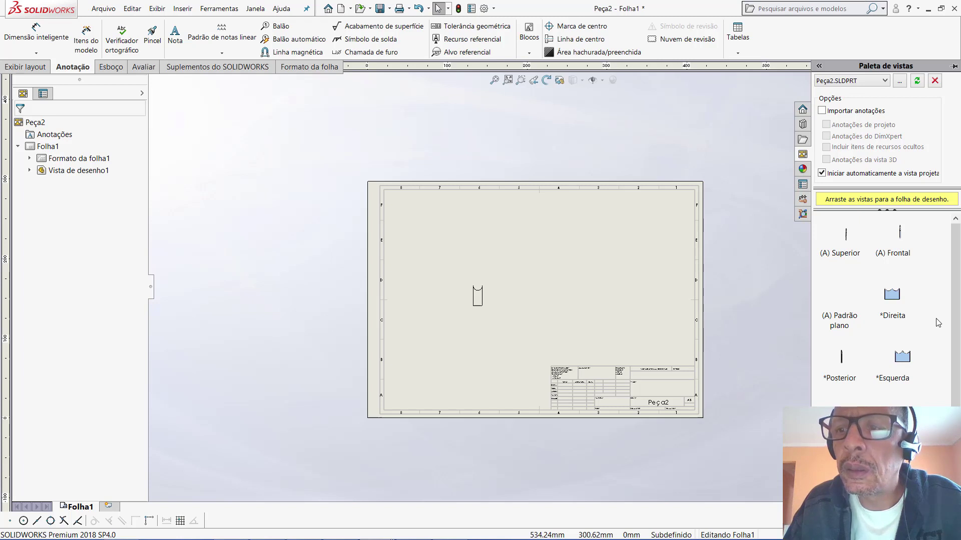
scroll(946, 340, down, 1)
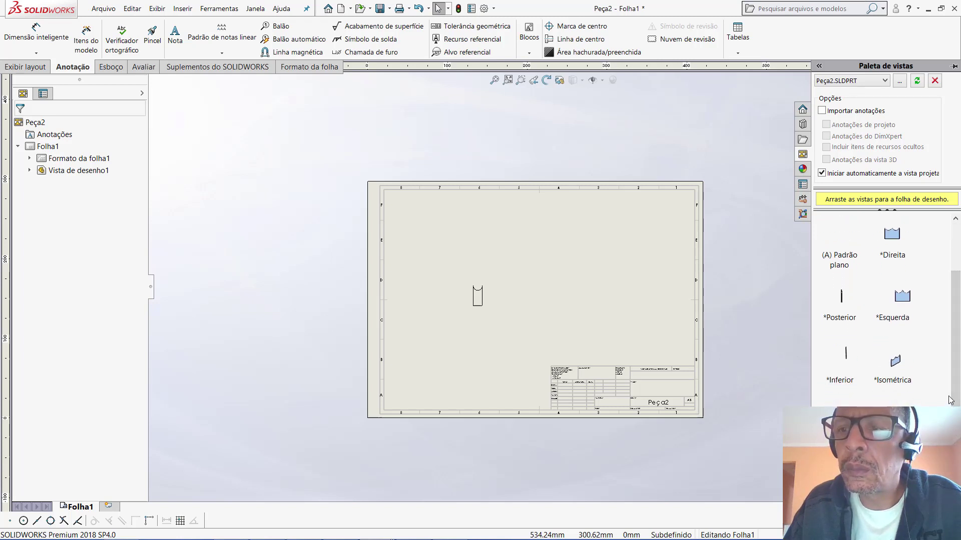
scroll(952, 380, up, 1)
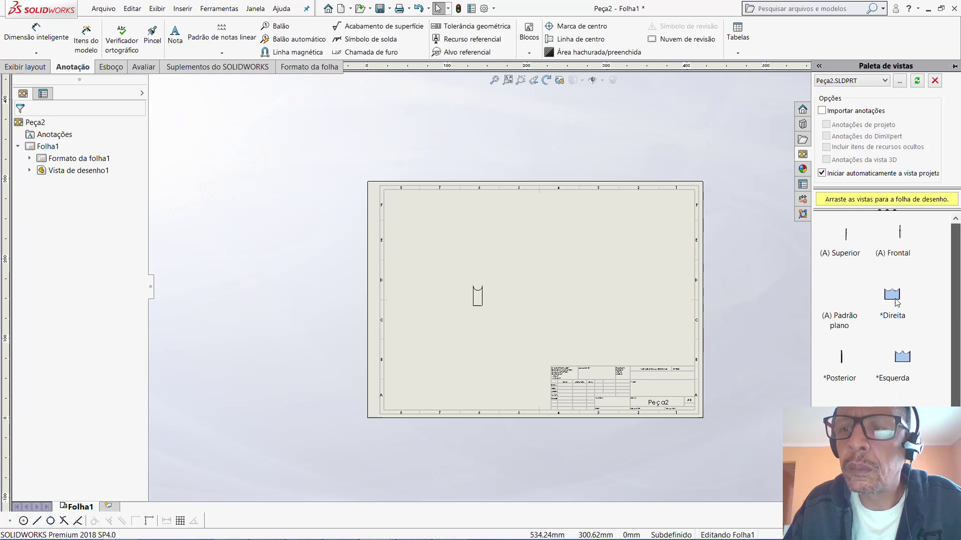
click(841, 286)
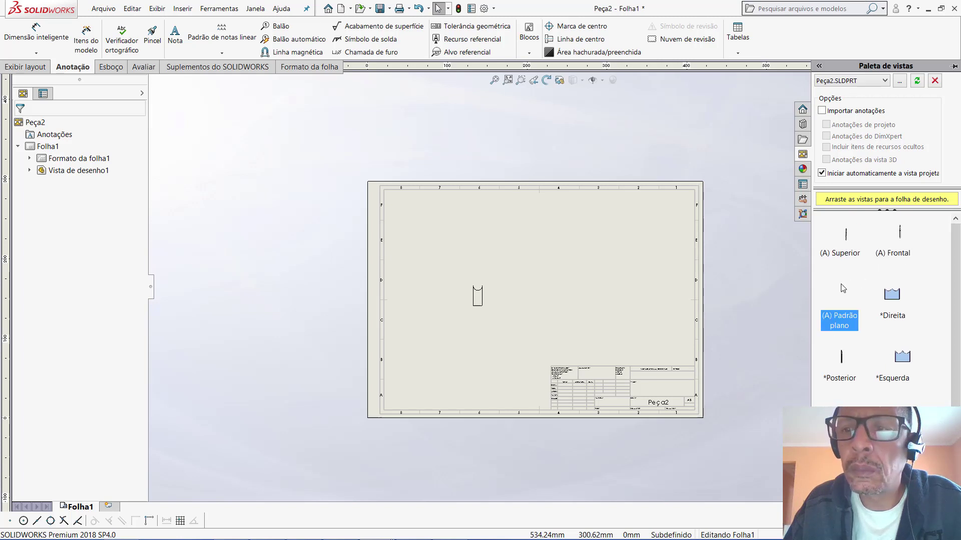
drag(892, 300, 527, 311)
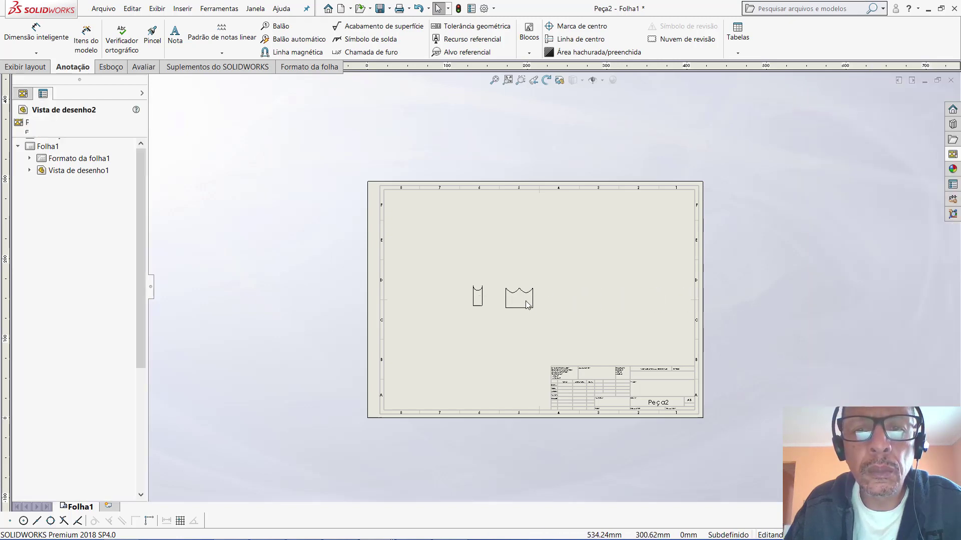
scroll(529, 307, down, 3)
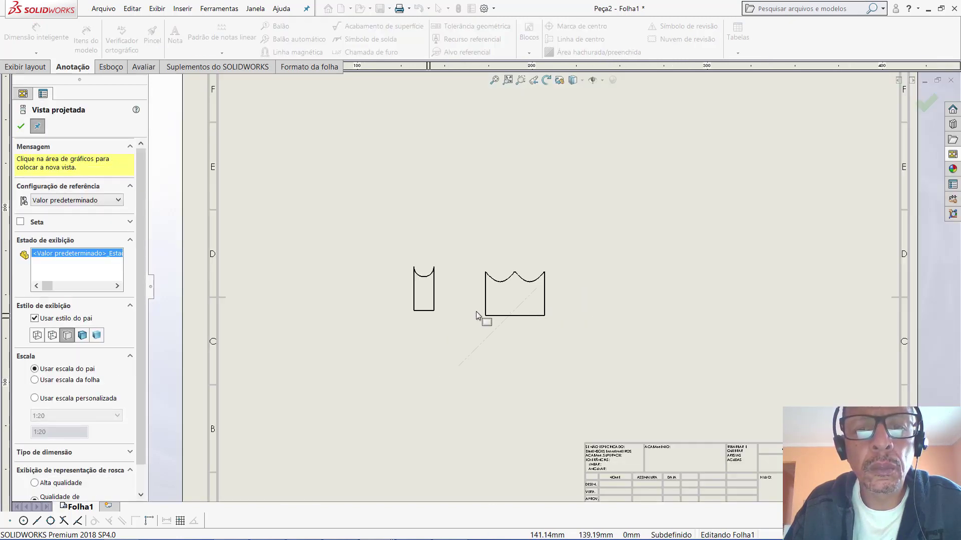
key(Escape)
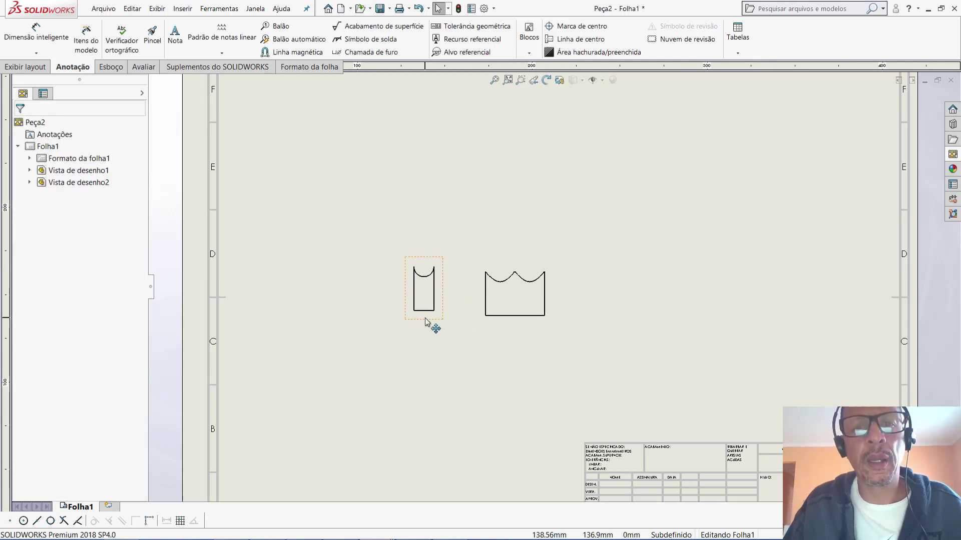
click(429, 325)
key(Delete)
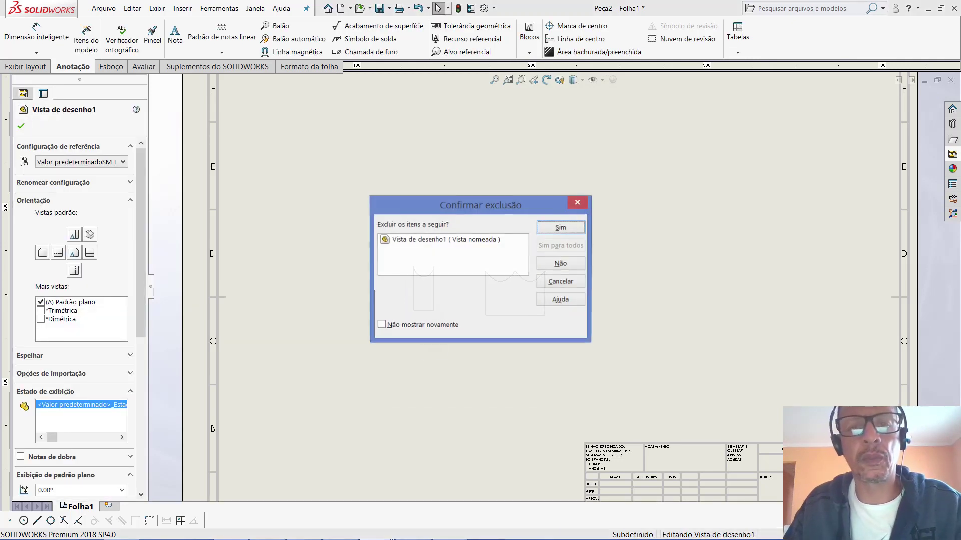
Confirm deleting Vista de desenho1 from the sheet
click(559, 228)
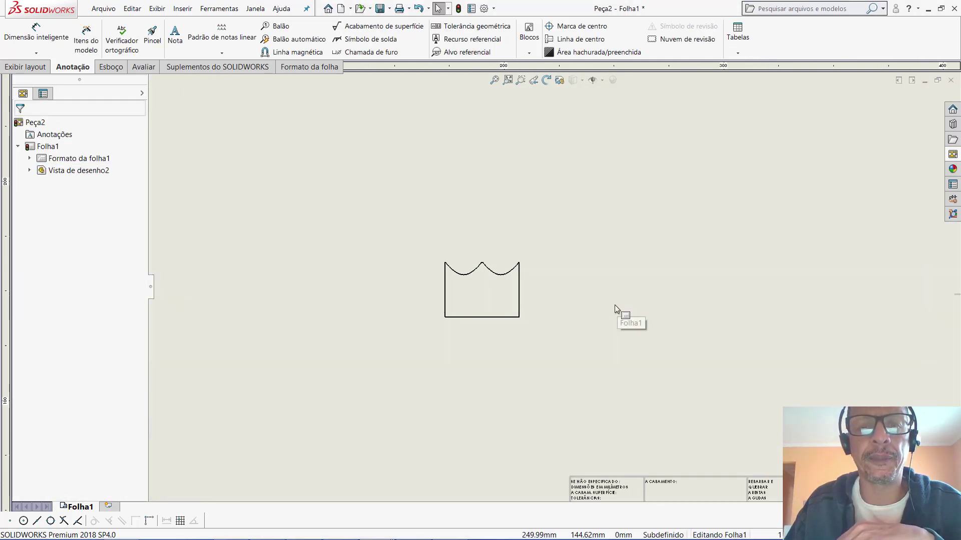
scroll(538, 305, down, 2)
scroll(548, 270, down, 1)
scroll(590, 310, down, 2)
scroll(548, 305, down, 1)
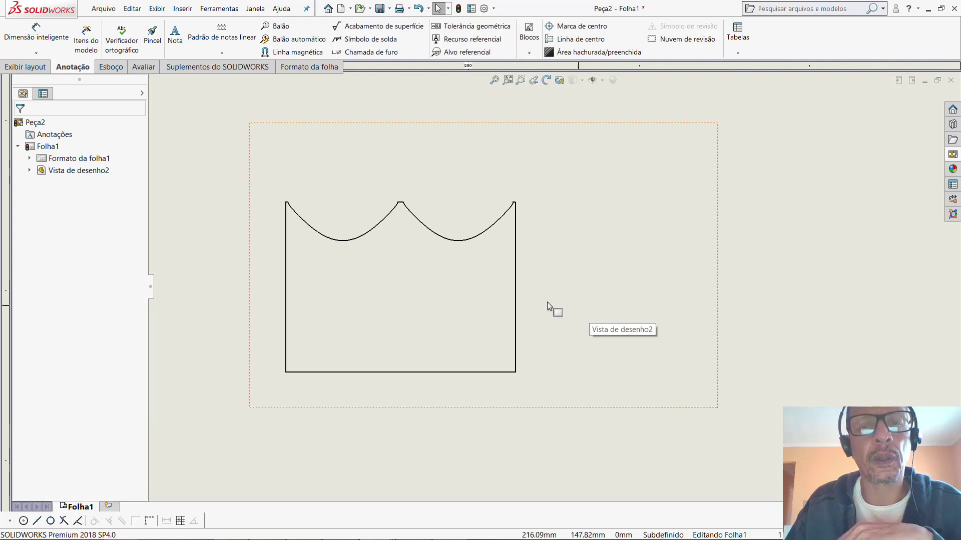
scroll(548, 305, up, 2)
scroll(548, 306, up, 3)
scroll(545, 321, down, 1)
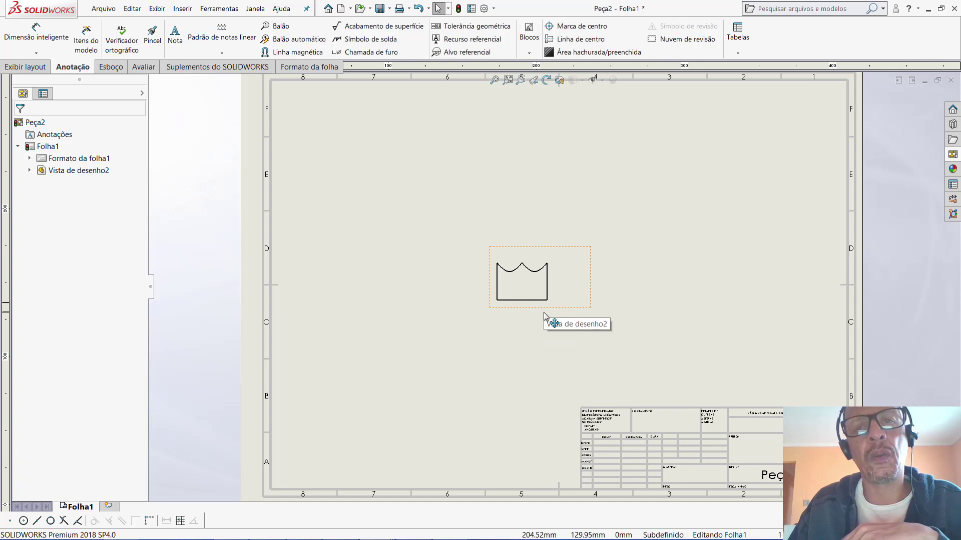
Give the flat pattern view a custom 1:2 scale and move it off the sheet
click(545, 317)
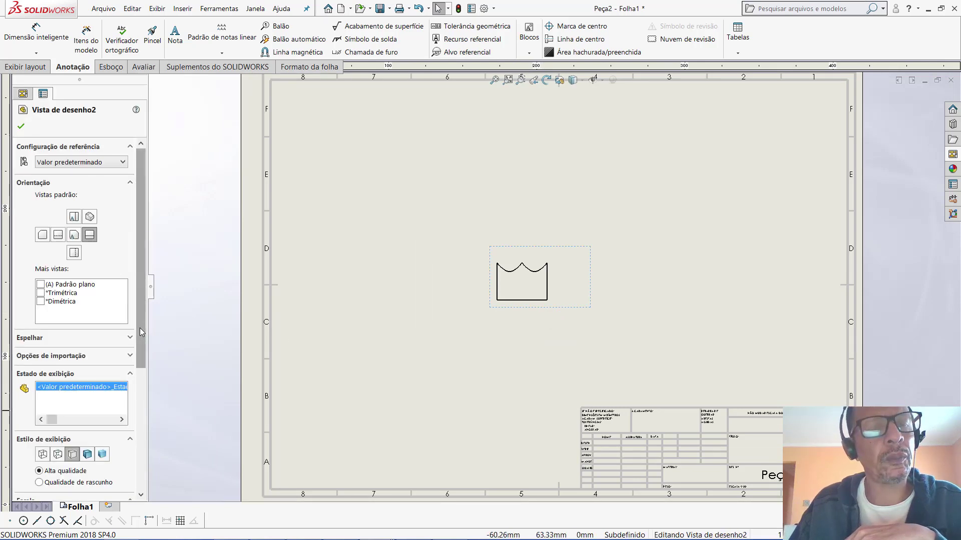
drag(139, 328, 147, 459)
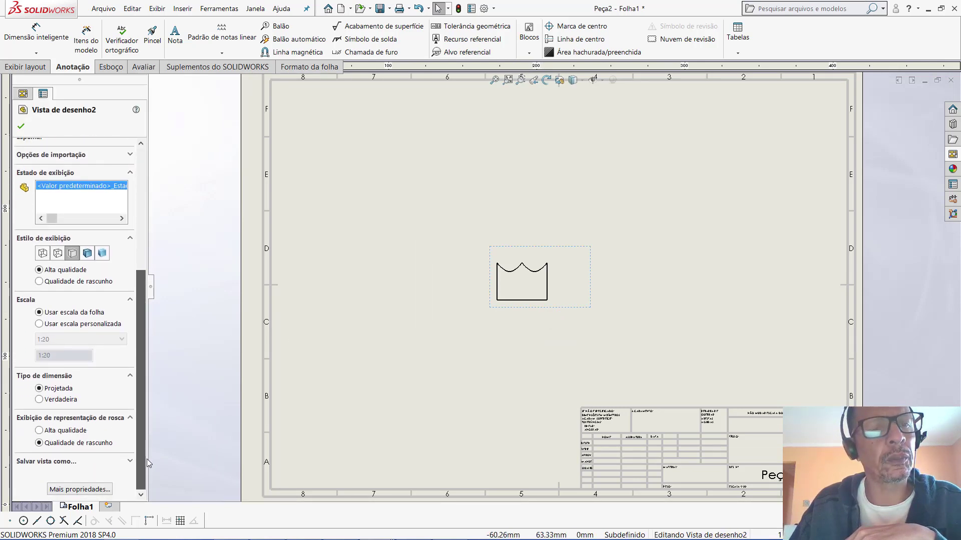
click(43, 326)
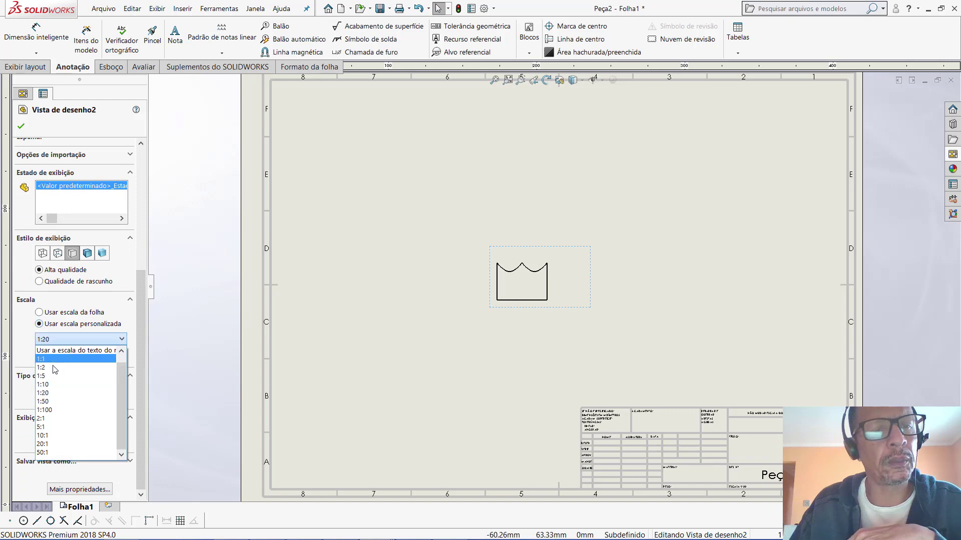
click(55, 374)
scroll(430, 295, up, 5)
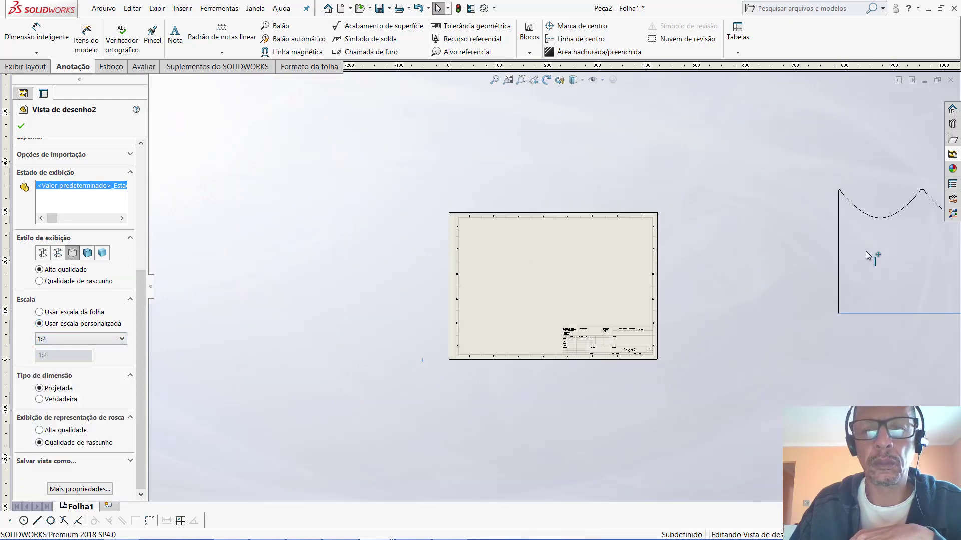
drag(423, 364, 890, 228)
scroll(501, 308, up, 3)
scroll(811, 205, down, 2)
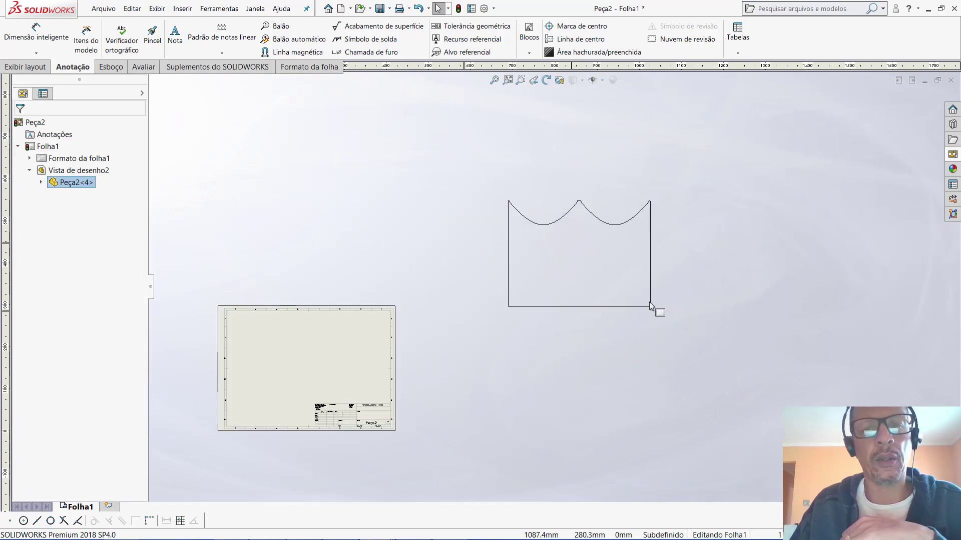
Change the flat pattern view scale to 1:1 and shift it up and right
click(578, 314)
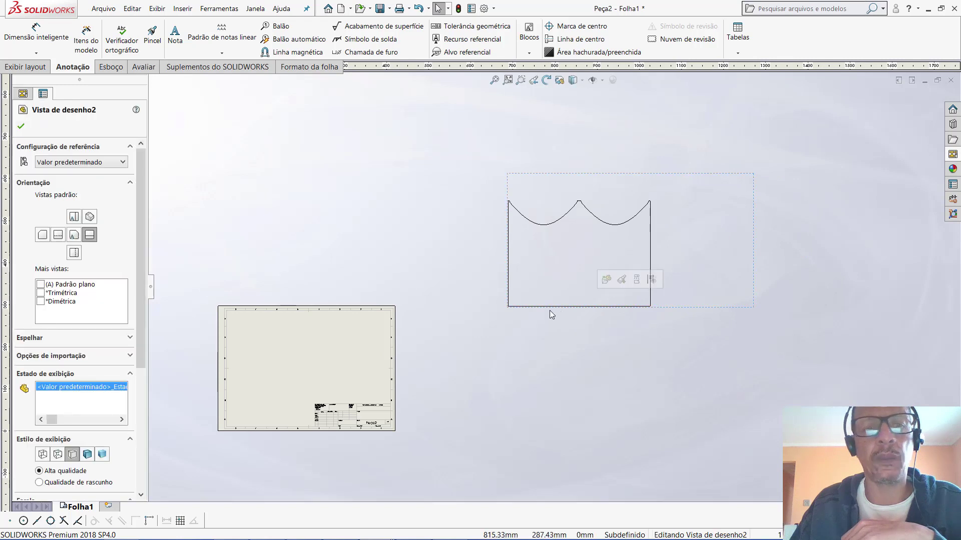
scroll(145, 395, down, 2)
scroll(145, 399, down, 2)
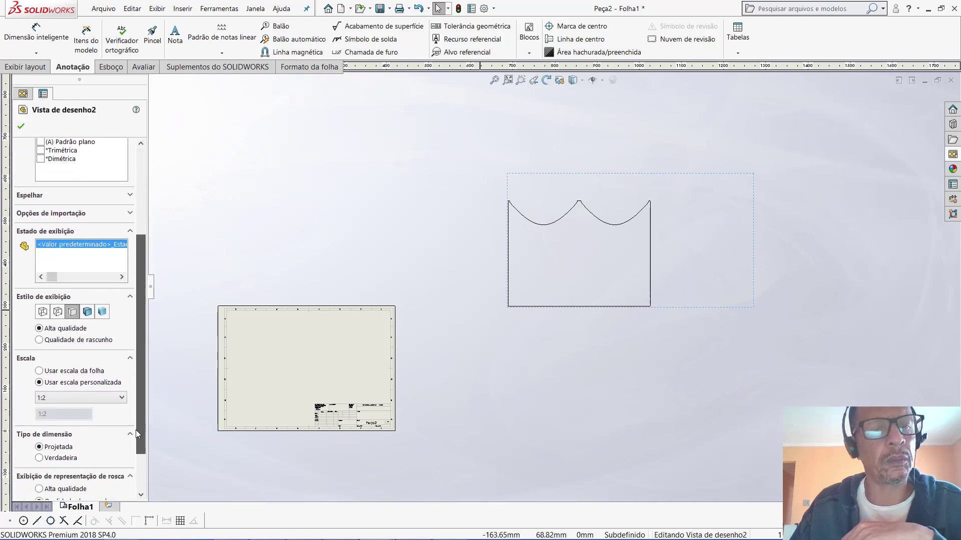
click(70, 398)
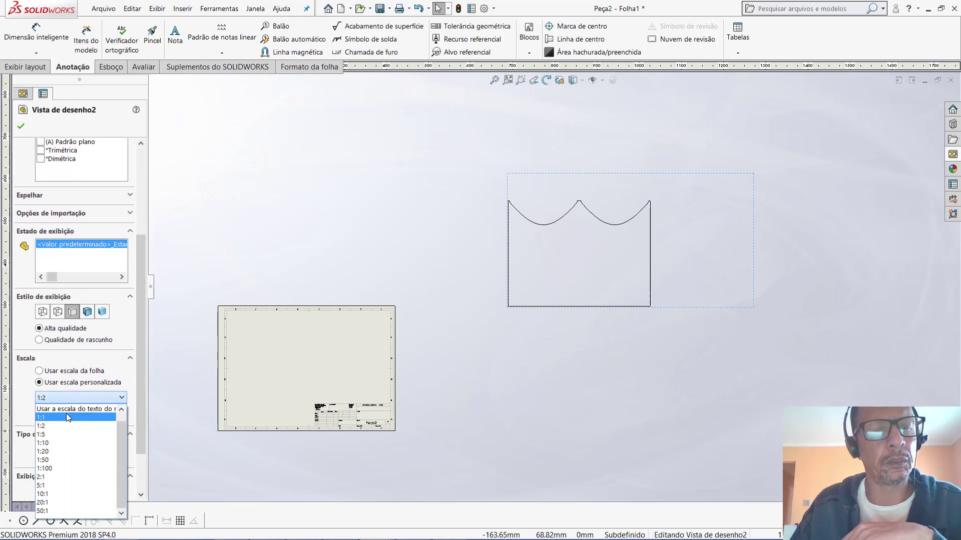
click(66, 418)
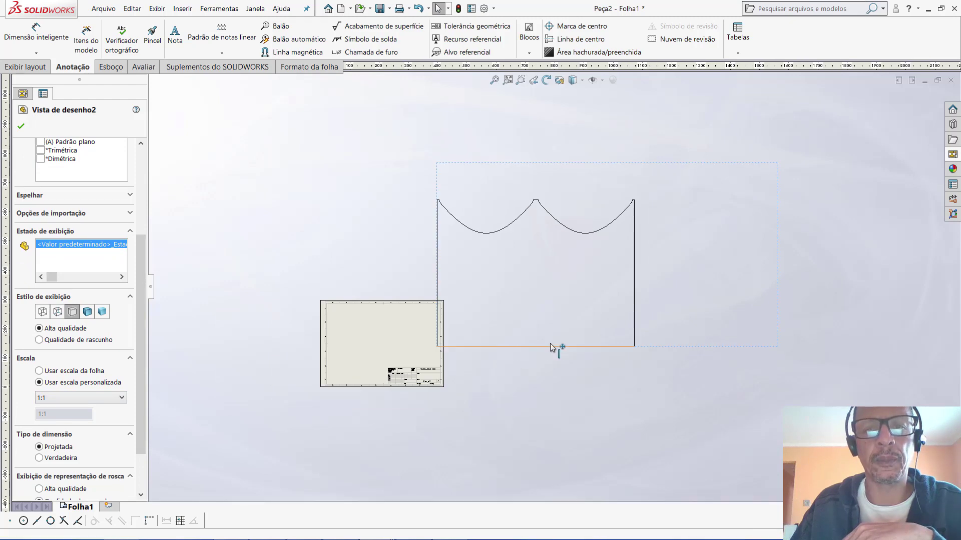
drag(555, 348, 615, 325)
scroll(630, 173, down, 2)
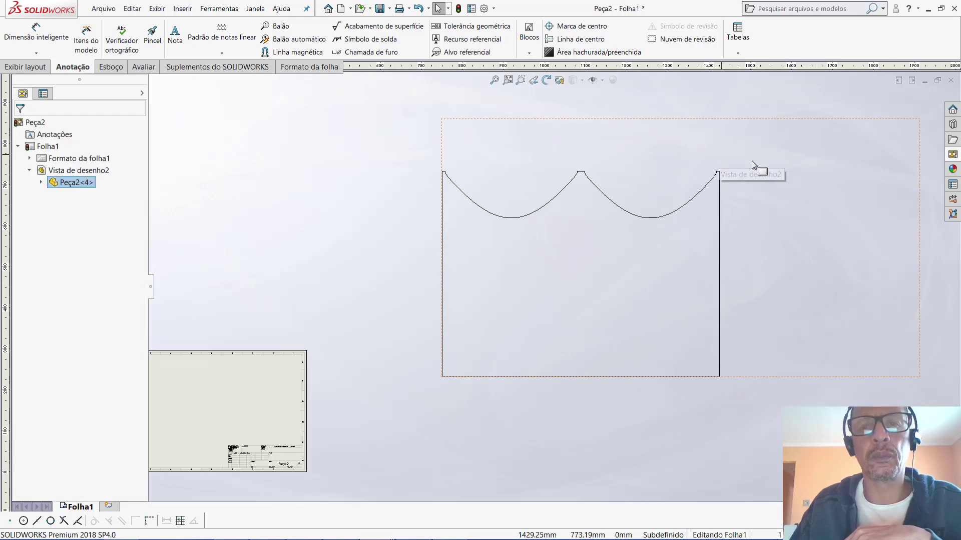
scroll(735, 178, down, 3)
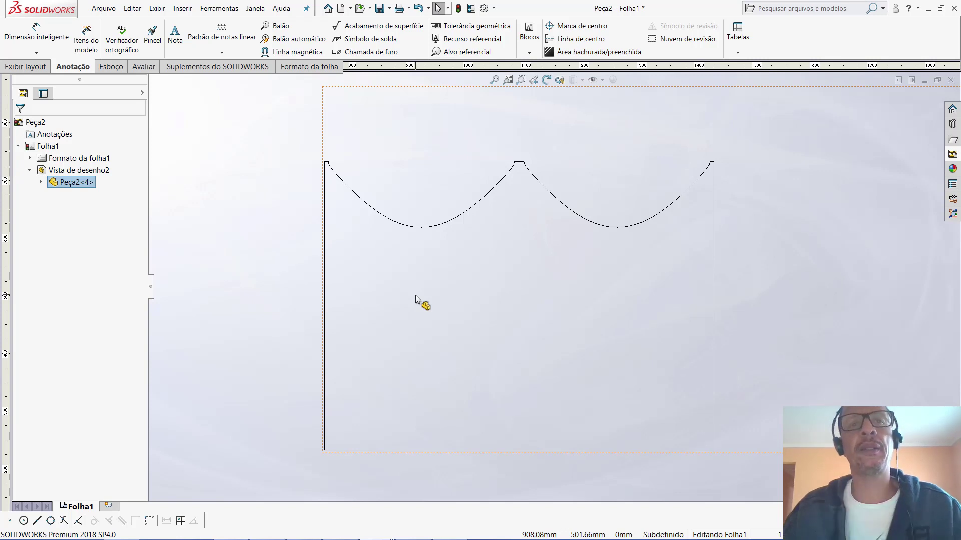
Switch to the Peça2.SLDPRT window from the Janela menu
click(256, 9)
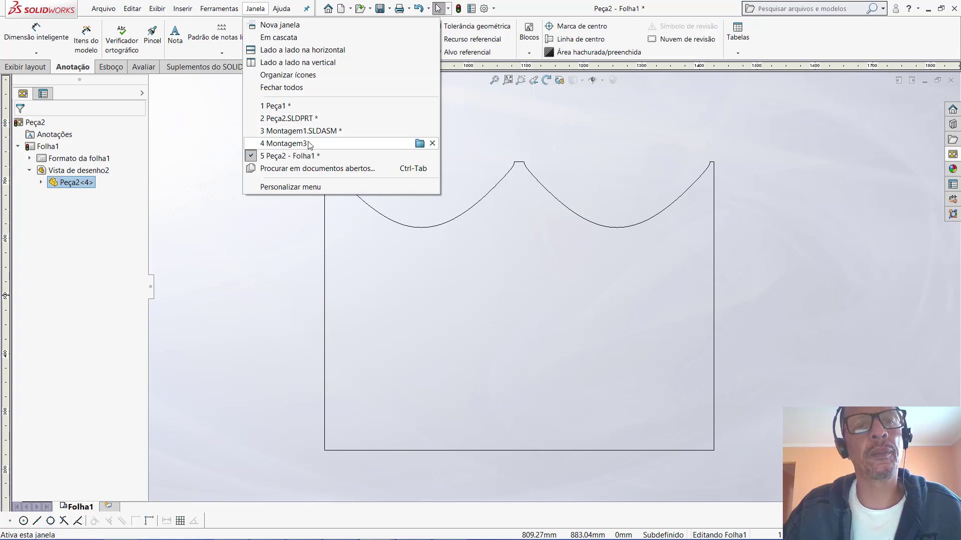
click(290, 118)
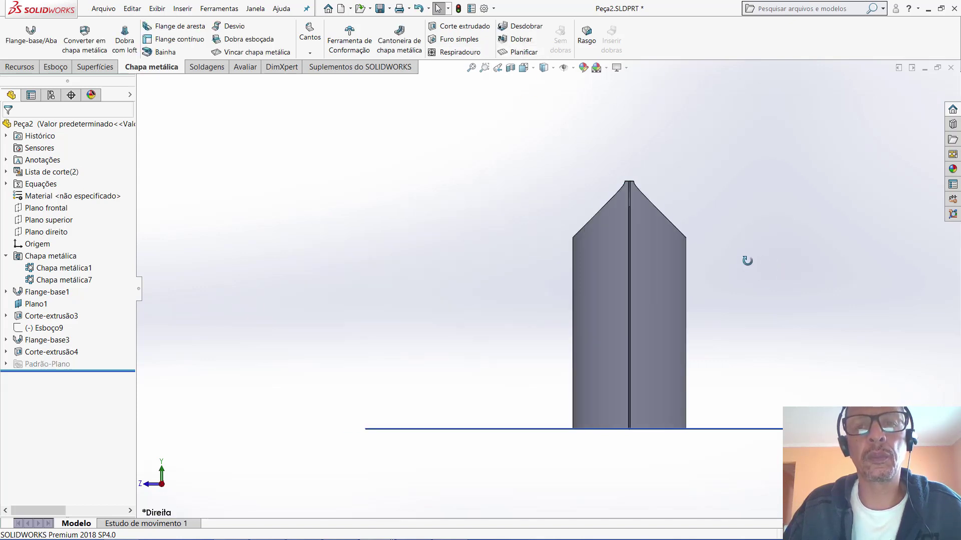
Show the hidden main pipe body via Lista de corte and orbit to view the full tee
mouse_move(747, 260)
middle_down()
mouse_move(691, 322)
mouse_move(712, 325)
middle_up()
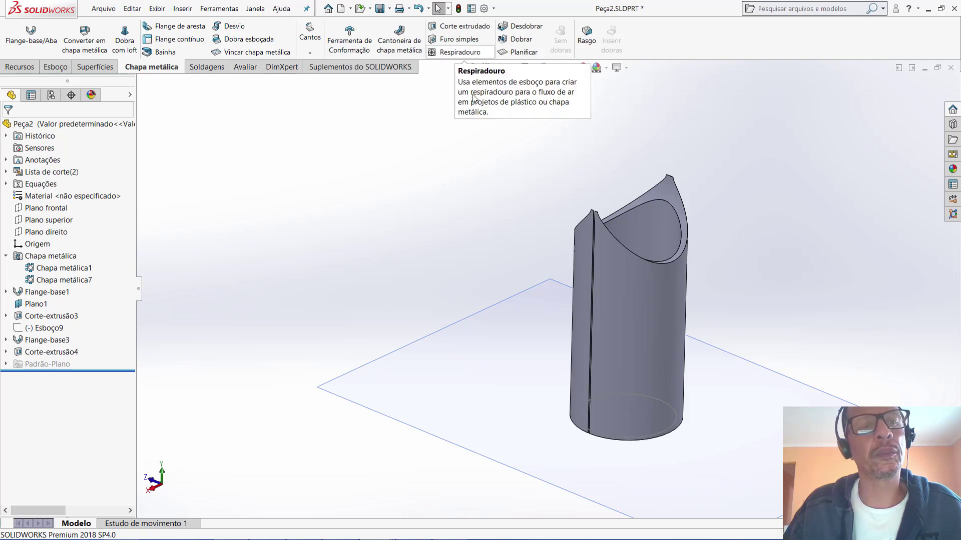
click(60, 173)
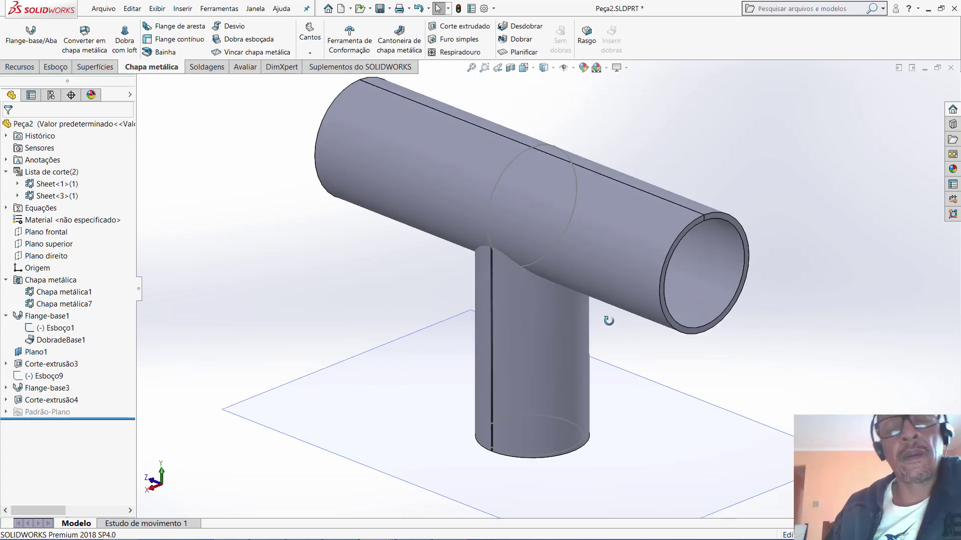
mouse_move(607, 322)
middle_down()
mouse_move(553, 322)
mouse_move(618, 275)
mouse_move(768, 323)
mouse_move(738, 325)
mouse_move(725, 286)
mouse_move(686, 260)
mouse_move(720, 262)
mouse_move(661, 266)
mouse_move(705, 270)
mouse_move(667, 270)
middle_up()
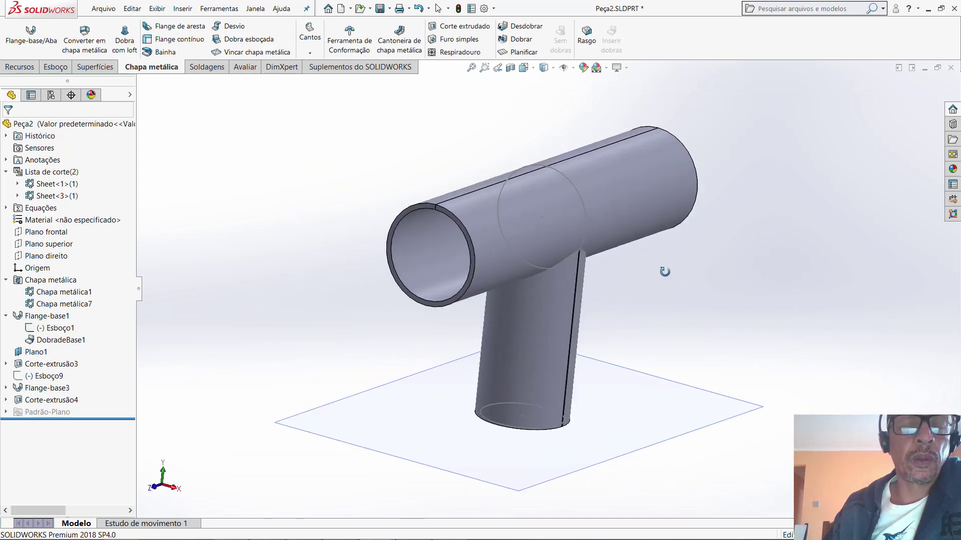
Flatten the branch tube, then return the tee to its folded state
right_click(535, 282)
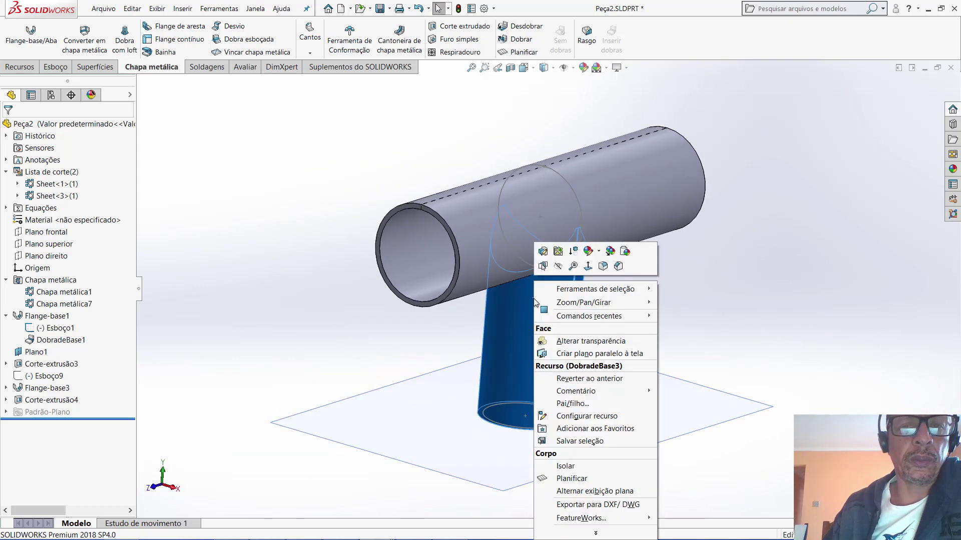
click(572, 479)
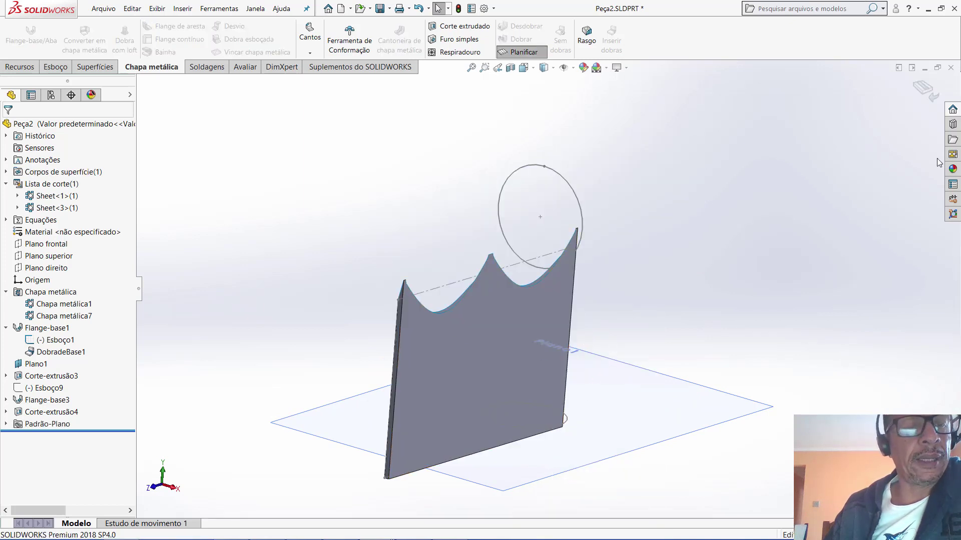
click(612, 199)
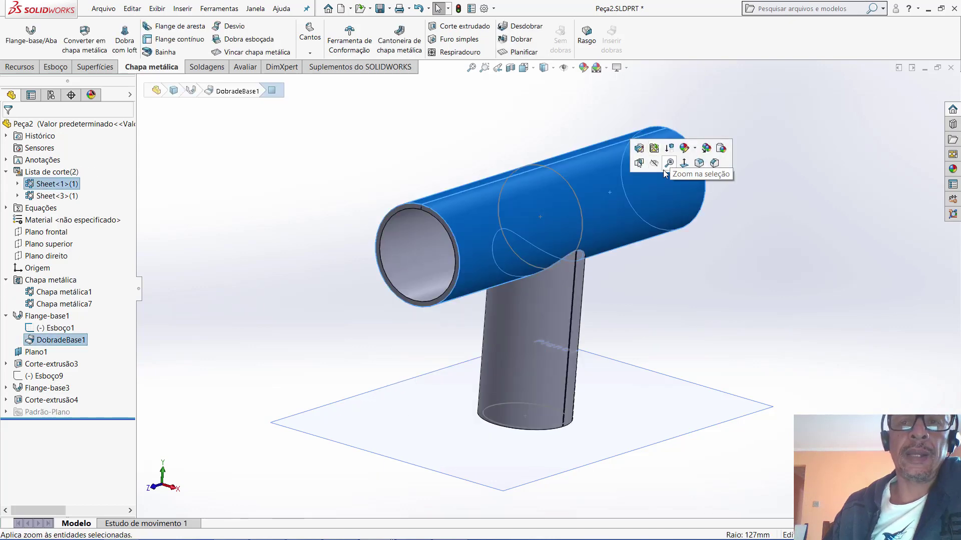
Flatten the main pipe with Planificar and orbit to see its oval hole
right_click(607, 186)
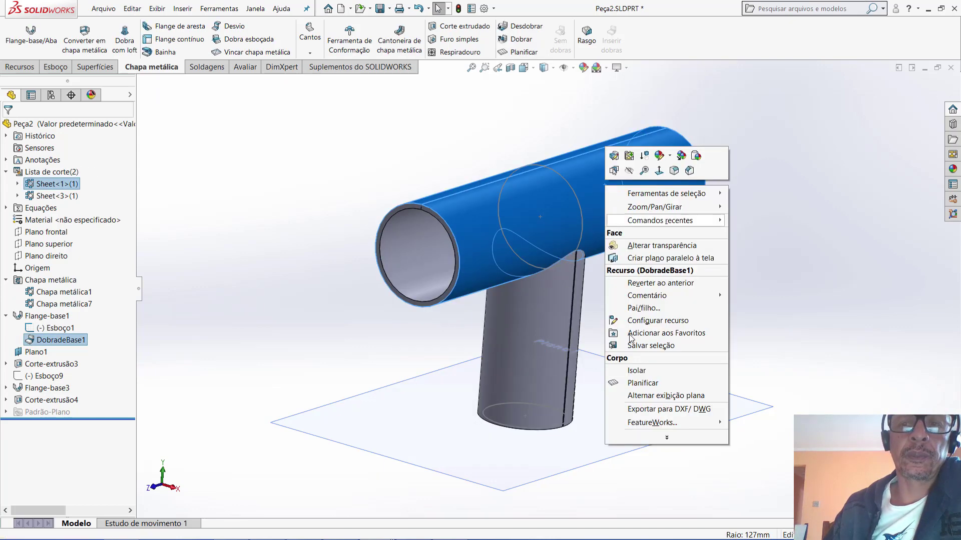
click(641, 383)
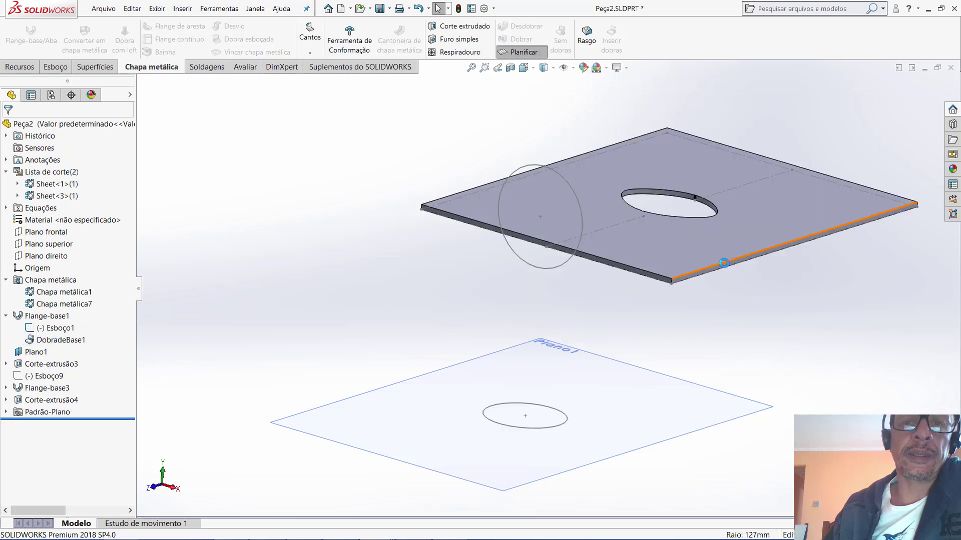
mouse_move(720, 247)
middle_down()
mouse_move(699, 361)
mouse_move(702, 215)
middle_up()
scroll(692, 258, down, 3)
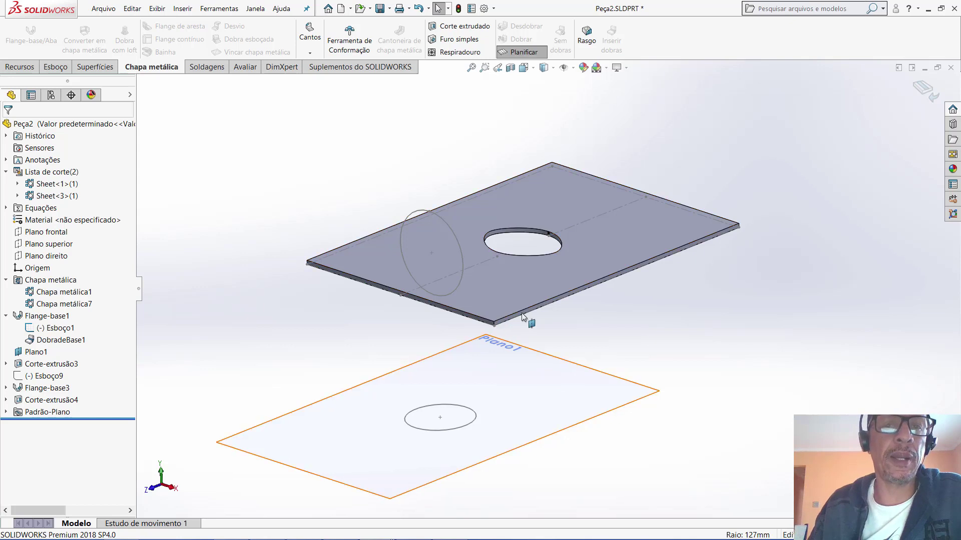
scroll(551, 353, down, 2)
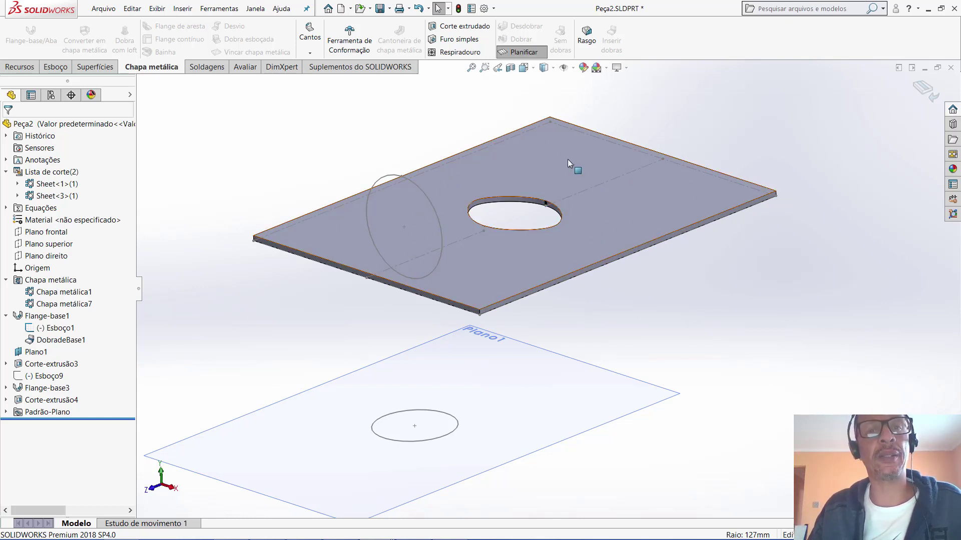
ctrl+middle_drag(568, 159, 554, 187)
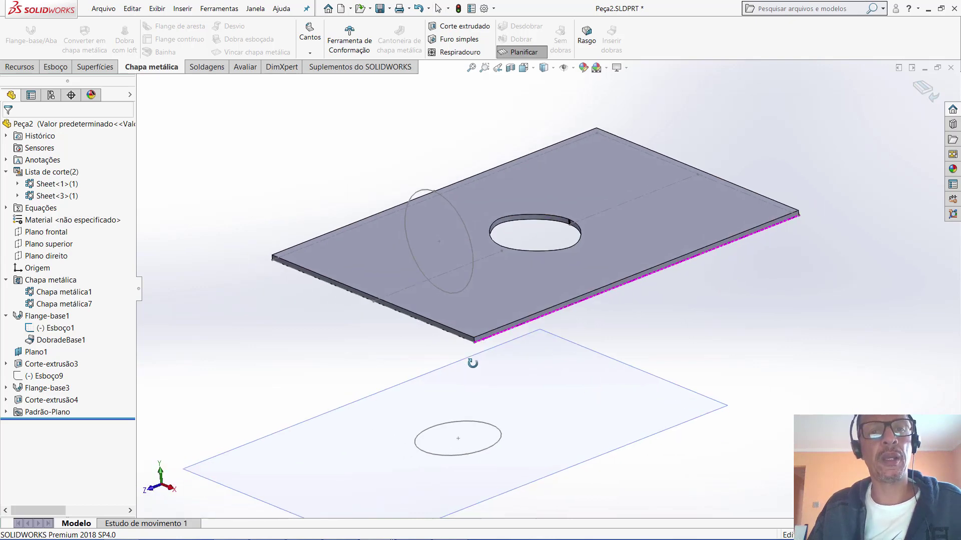
middle_drag(487, 368, 481, 370)
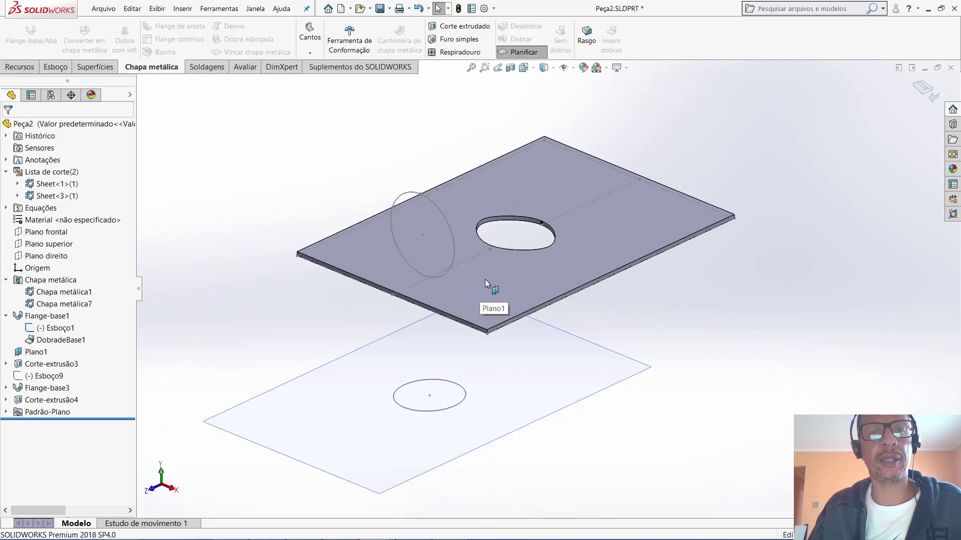
scroll(485, 279, down, 1)
scroll(531, 200, down, 1)
middle_drag(500, 289, 501, 278)
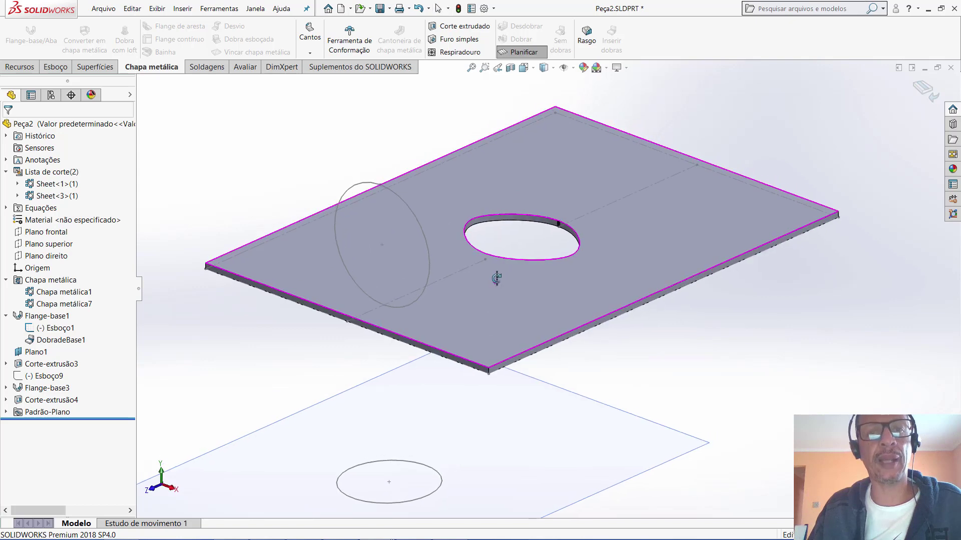
scroll(500, 278, up, 2)
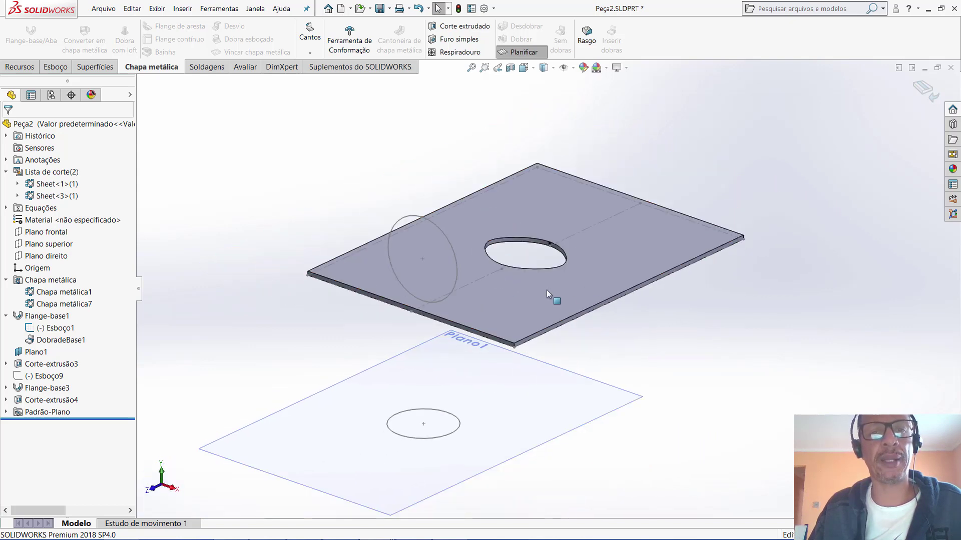
middle_drag(537, 309, 537, 311)
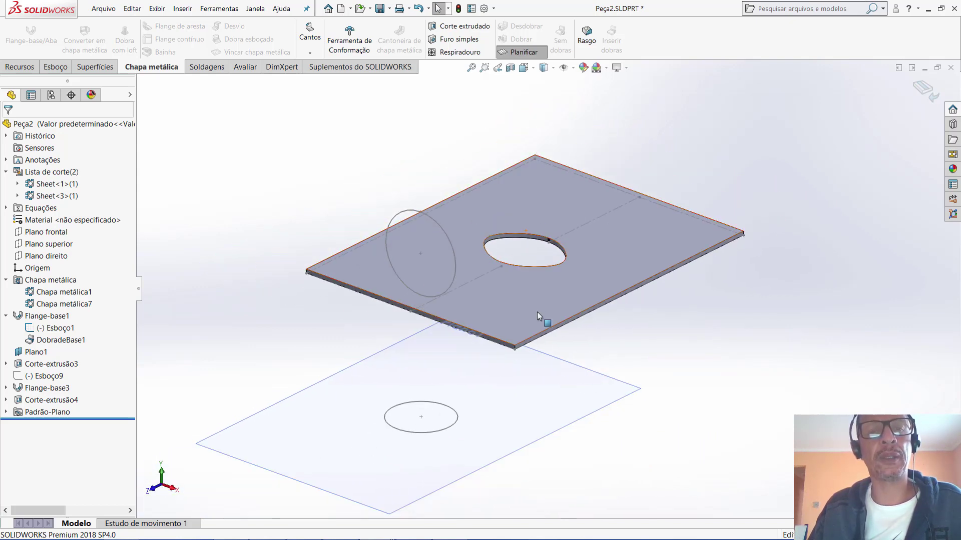
scroll(523, 260, down, 1)
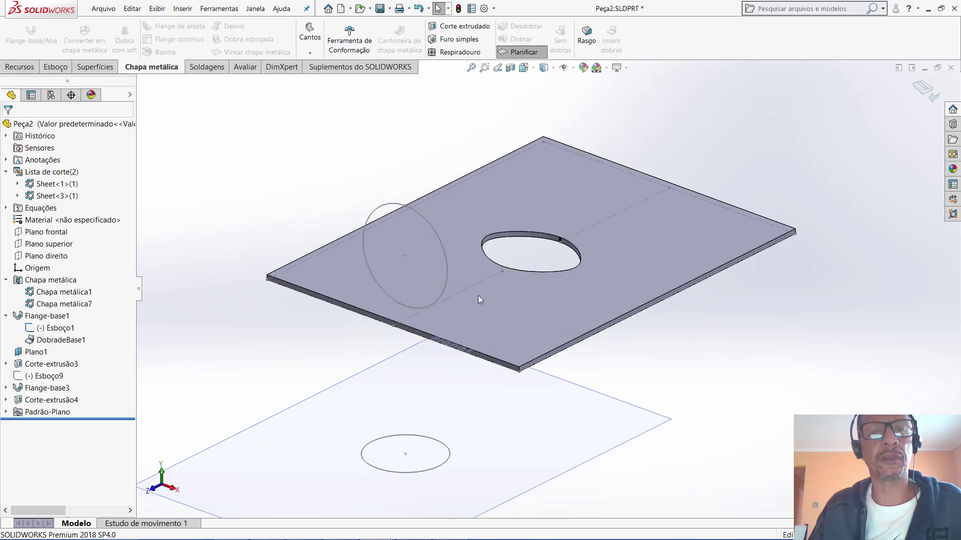
scroll(495, 349, down, 1)
scroll(540, 344, up, 1)
scroll(577, 331, down, 1)
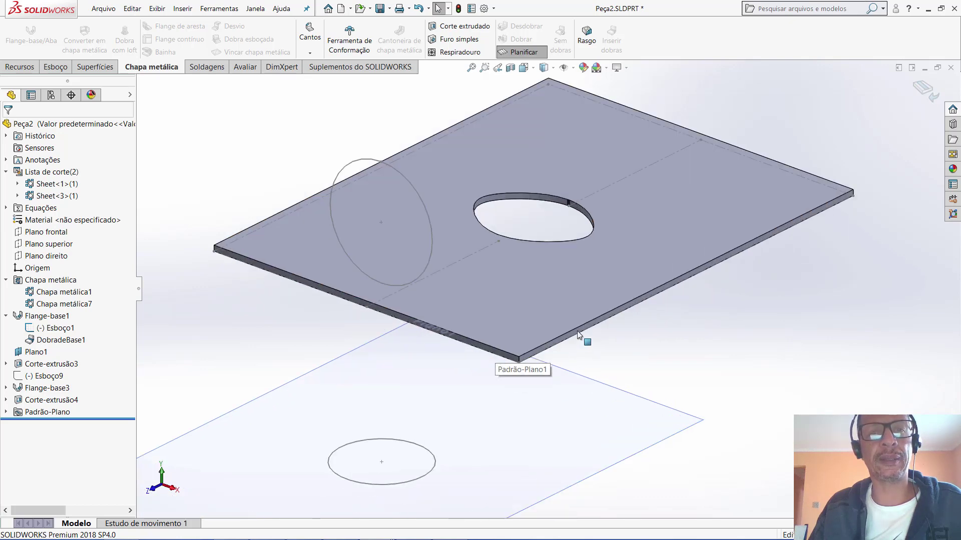
scroll(527, 244, up, 1)
scroll(529, 233, down, 1)
scroll(532, 263, up, 1)
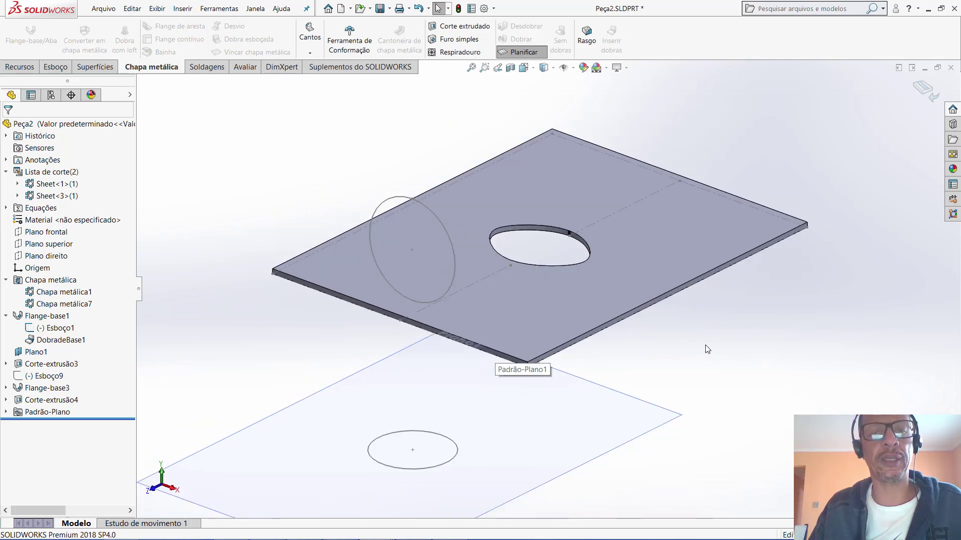